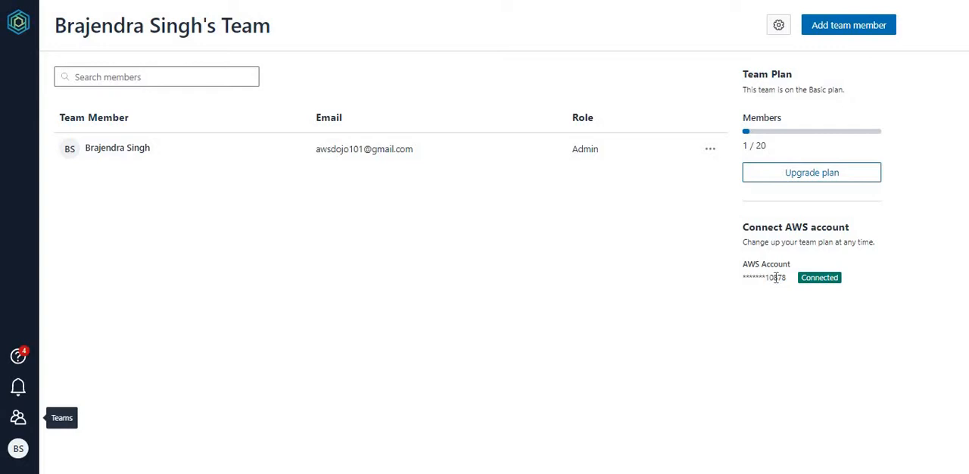
# Step: Examine the team's connected AWS account, the existing member's details and the roles available when inviting a team member
pyautogui.doubleClick(776, 278)
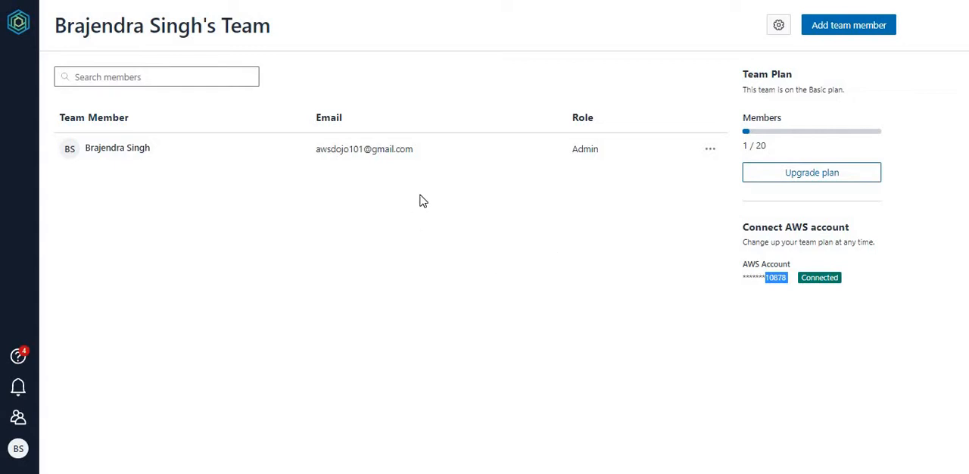
pyautogui.moveTo(412, 149); pyautogui.dragTo(316, 154)
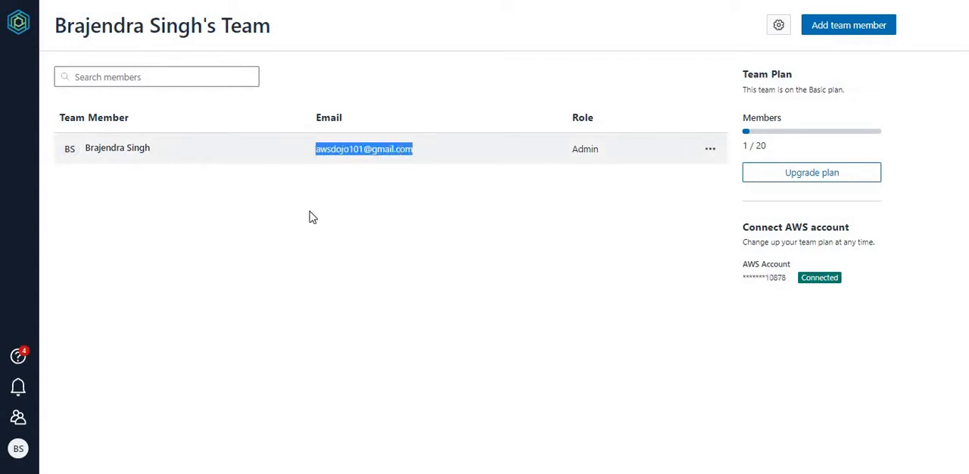
pyautogui.click(496, 310)
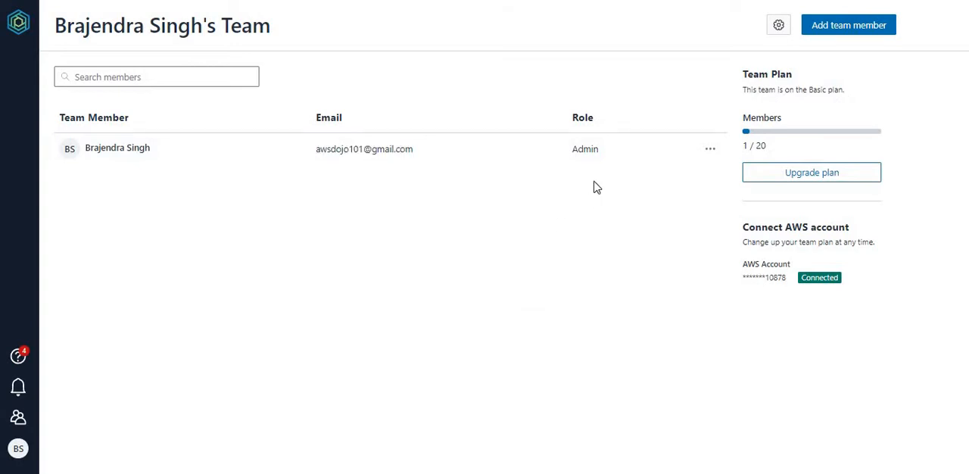
pyautogui.moveTo(600, 151); pyautogui.dragTo(567, 151)
pyautogui.click(849, 30)
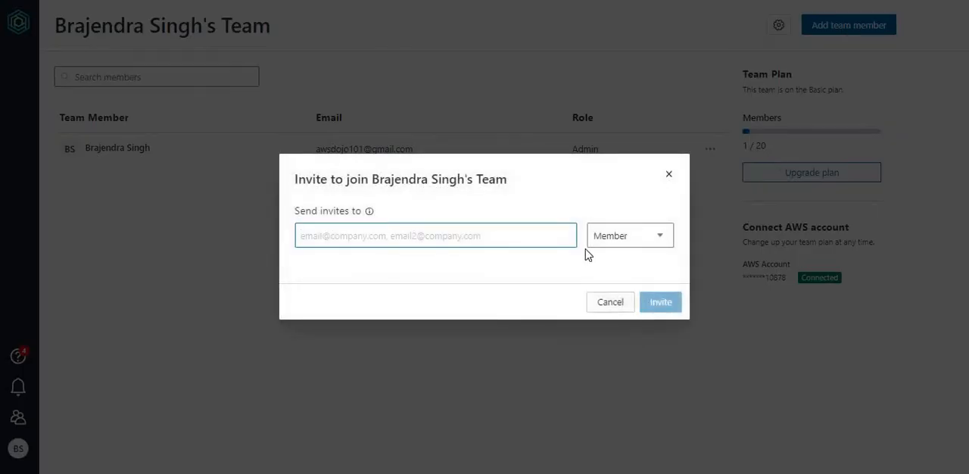
pyautogui.click(666, 244)
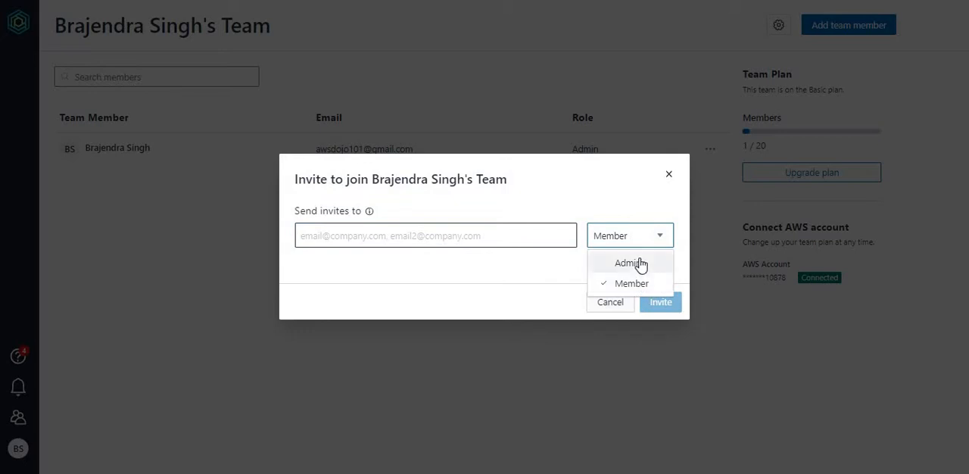
pyautogui.click(553, 275)
pyautogui.click(610, 303)
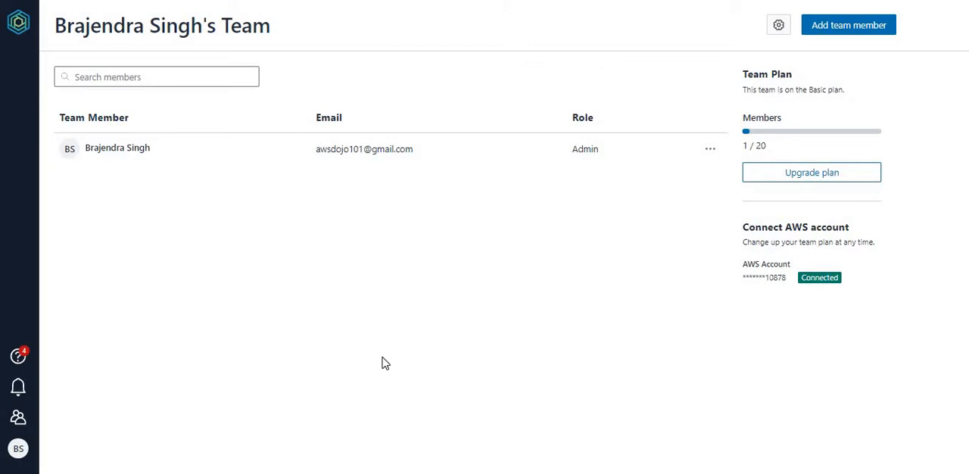
# Step: Create a new workbook from scratch named dojoworkbook and skip the introduction to tables
pyautogui.click(18, 22)
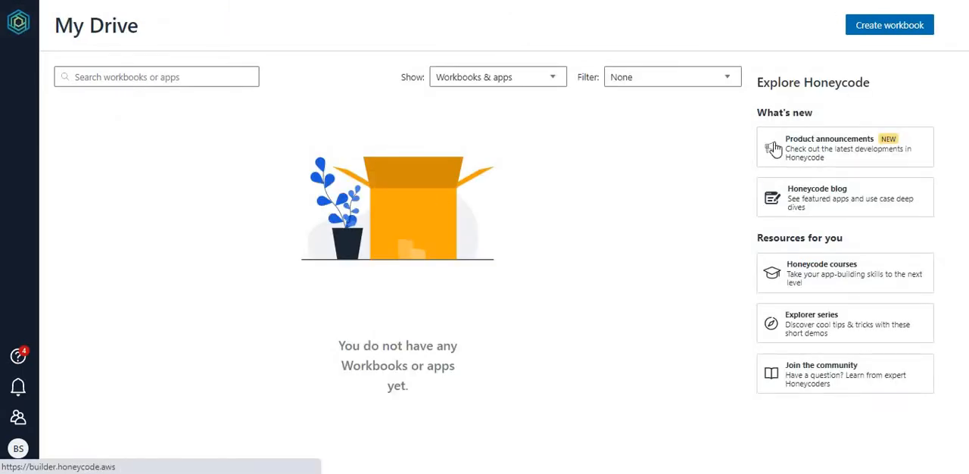
pyautogui.click(881, 31)
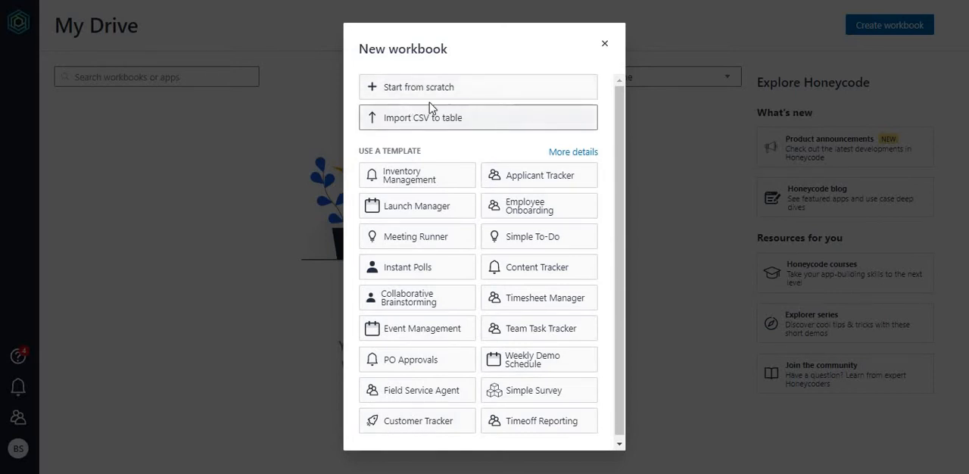
pyautogui.click(409, 95)
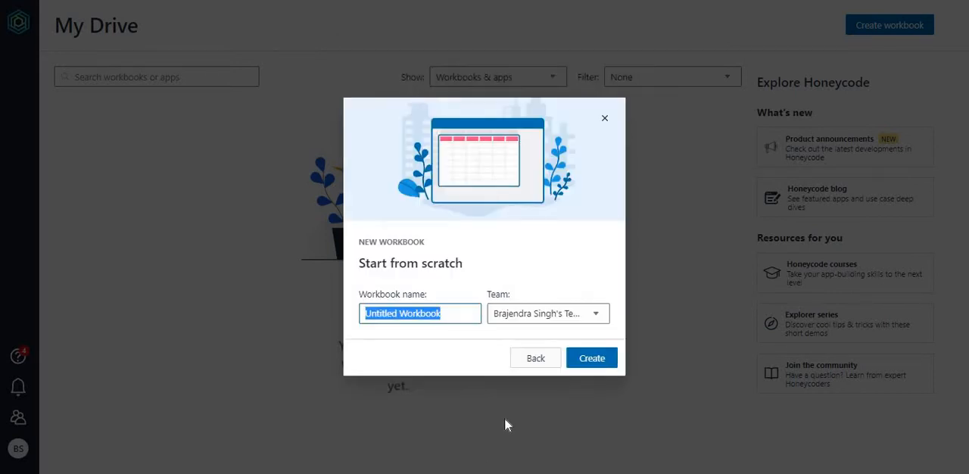
pyautogui.write('dojoworkbook')
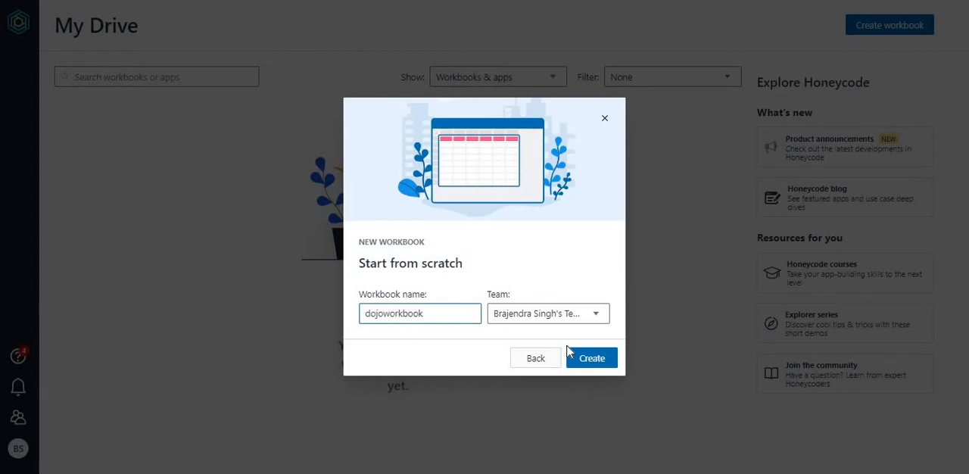
pyautogui.click(594, 357)
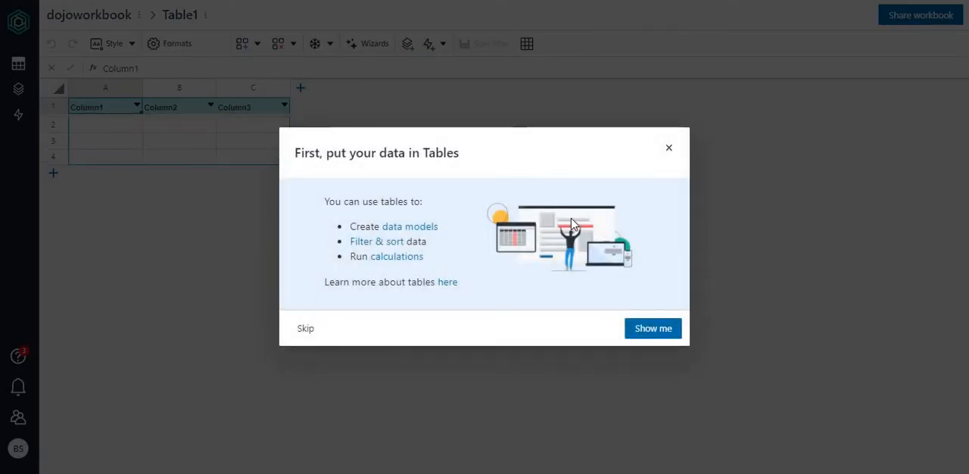
pyautogui.click(302, 330)
# Step: Examine the workbook's lists of apps, tables and automations, dismissing the builder tip
pyautogui.click(18, 89)
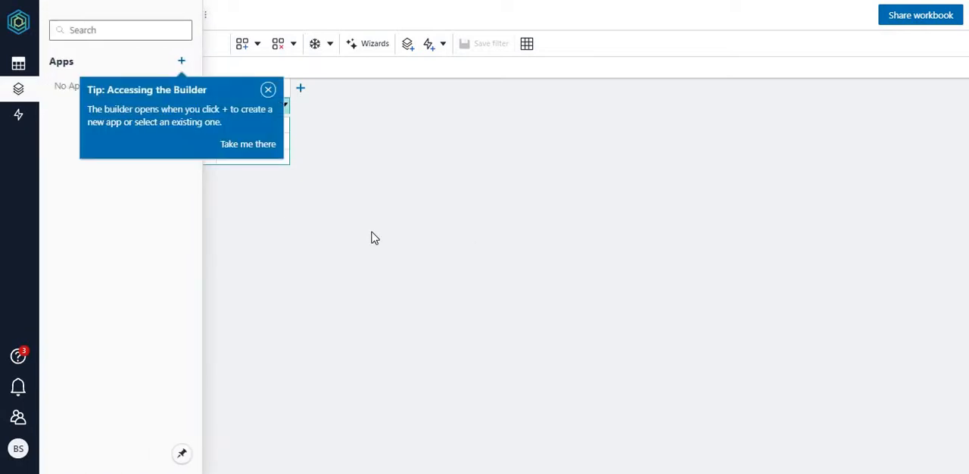
pyautogui.click(268, 89)
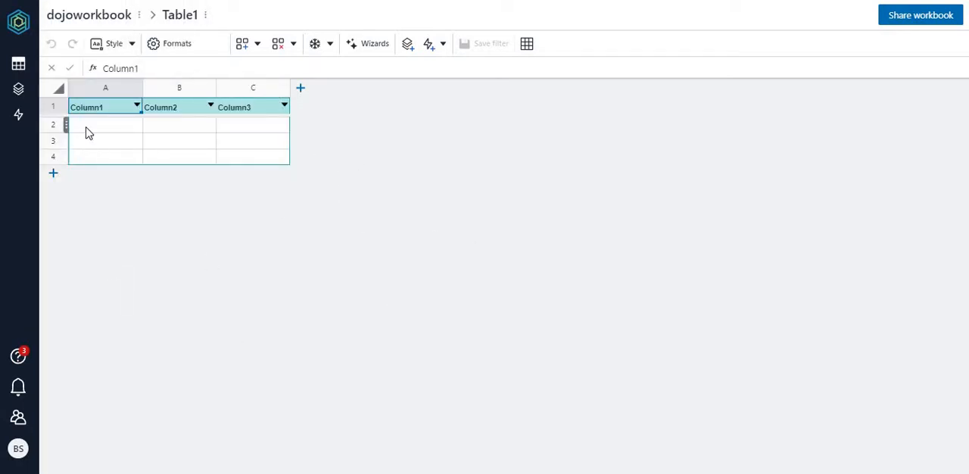
pyautogui.click(18, 65)
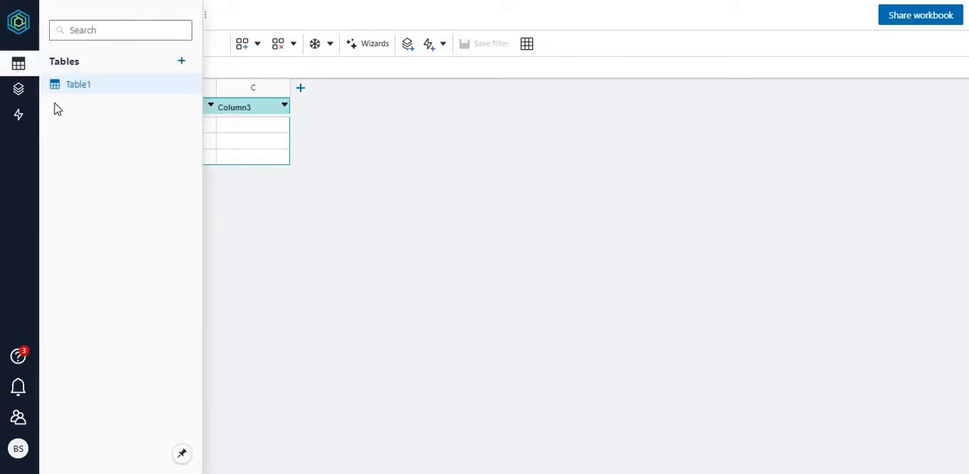
pyautogui.click(18, 89)
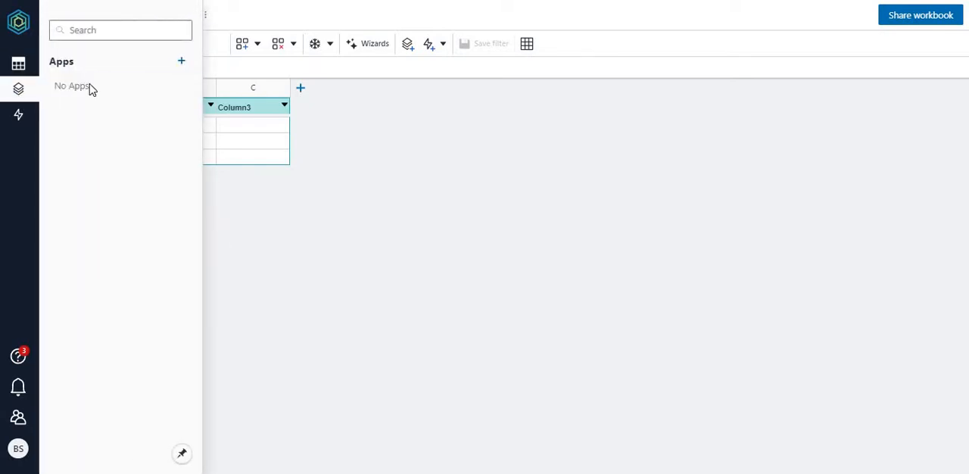
pyautogui.click(19, 115)
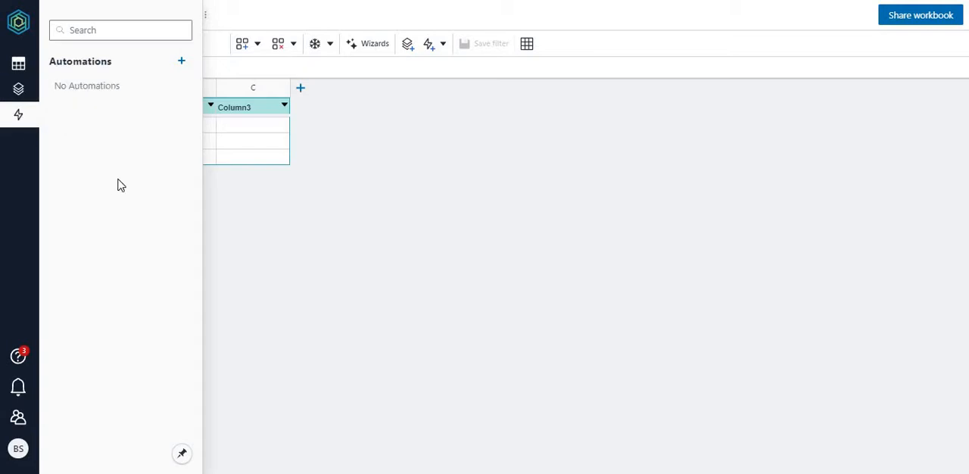
pyautogui.click(17, 67)
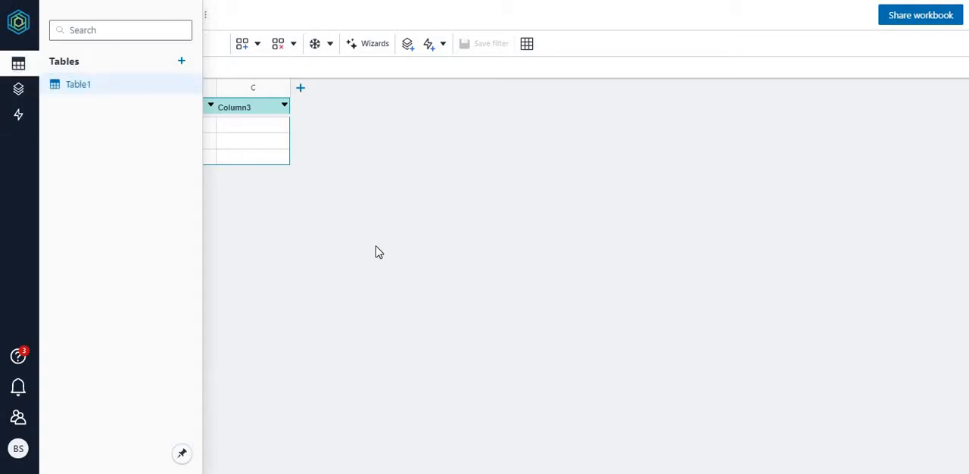
# Step: Rename the workbook's default table as leaverequests
pyautogui.click(174, 15)
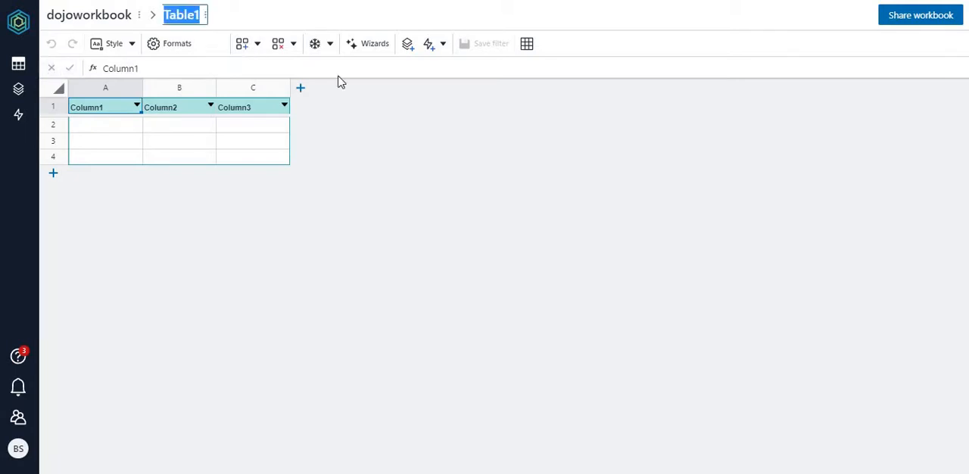
pyautogui.write('leave')
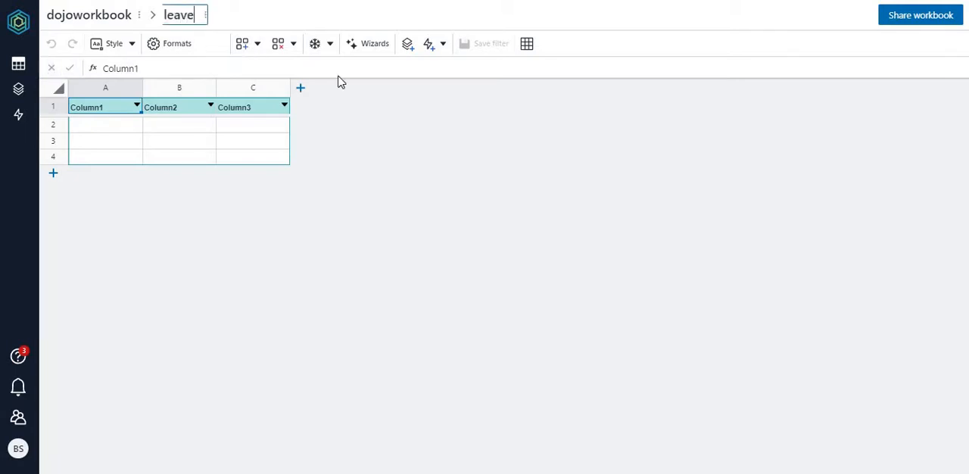
pyautogui.write('e')
pyautogui.write('eque')
pyautogui.write('sts')
pyautogui.press('Return')
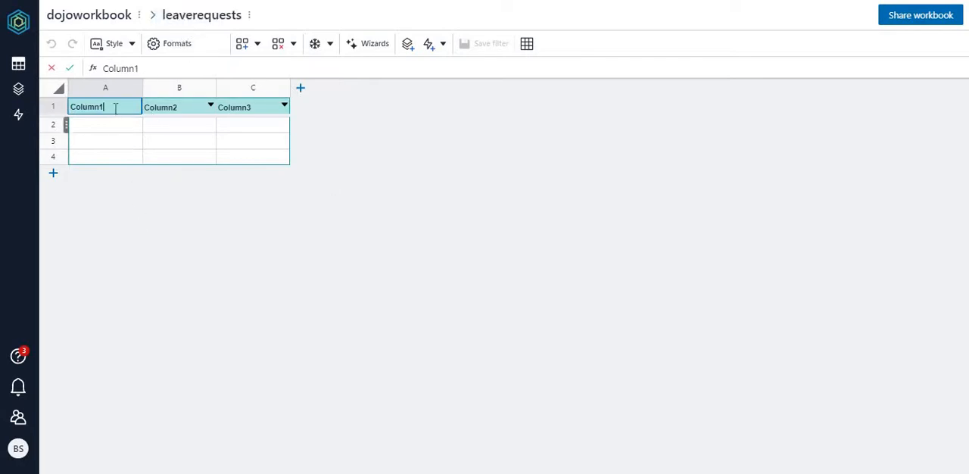
# Step: Rename the table's first column header as requestid
pyautogui.press('BackSpace')
pyautogui.press('BackSpace')
pyautogui.press('BackSpace')
pyautogui.press('BackSpace')
pyautogui.press('BackSpace')
pyautogui.press('BackSpace')
pyautogui.write('requesy')
pyautogui.press('BackSpace')
pyautogui.press('BackSpace')
pyautogui.write('tid')
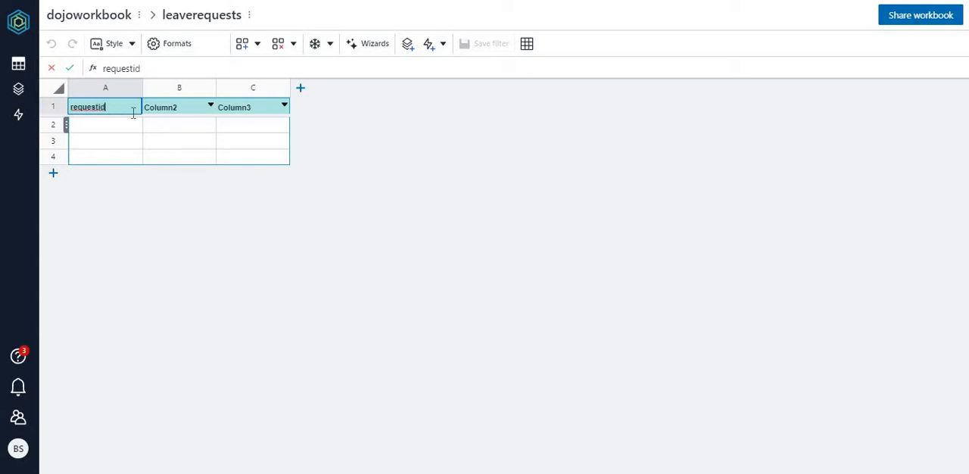
# Step: Rename the second column header of the leaverequests table as user
pyautogui.click(182, 107)
pyautogui.click(182, 106)
pyautogui.doubleClick(147, 107)
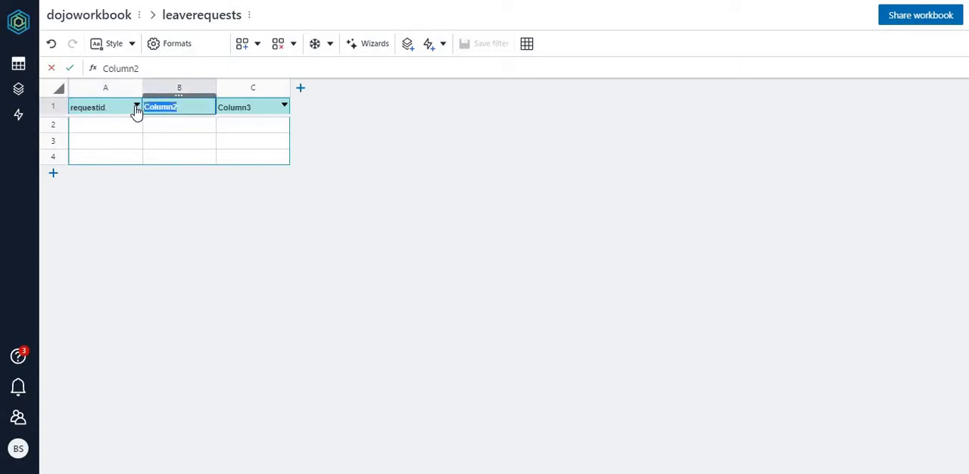
pyautogui.write('user')
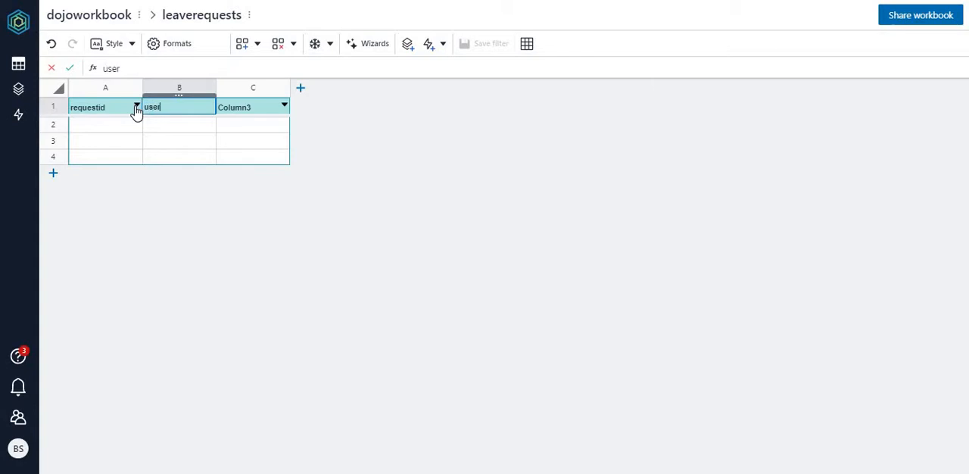
# Step: Rename the third column header of the leaverequests table as requestdate
pyautogui.click(242, 111)
pyautogui.click(243, 110)
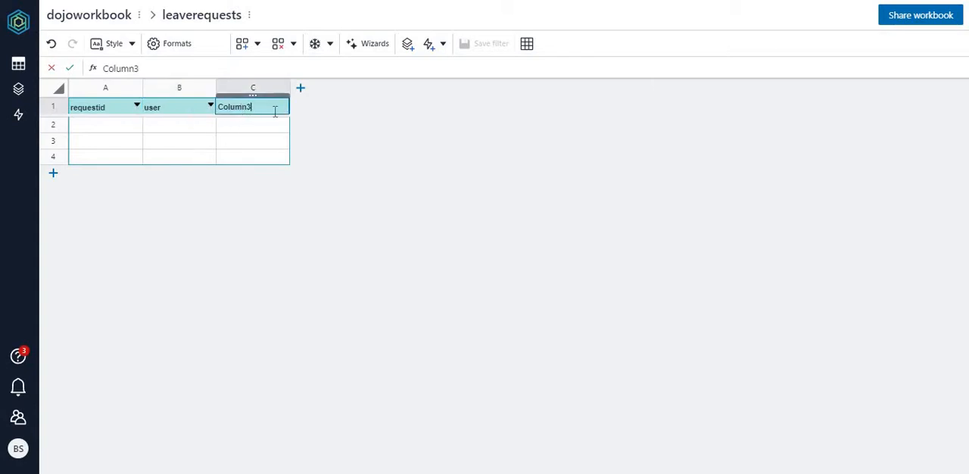
pyautogui.moveTo(254, 106); pyautogui.dragTo(203, 102)
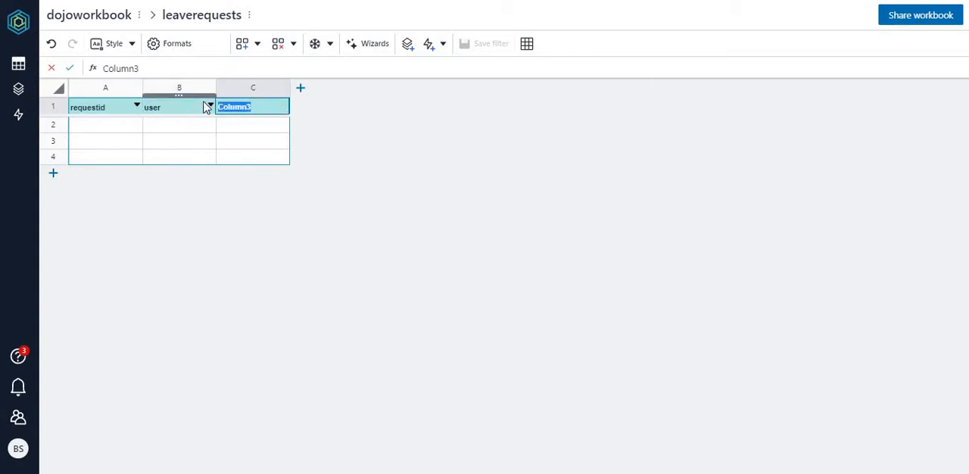
pyautogui.write('req')
pyautogui.press('BackSpace')
pyautogui.press('BackSpace')
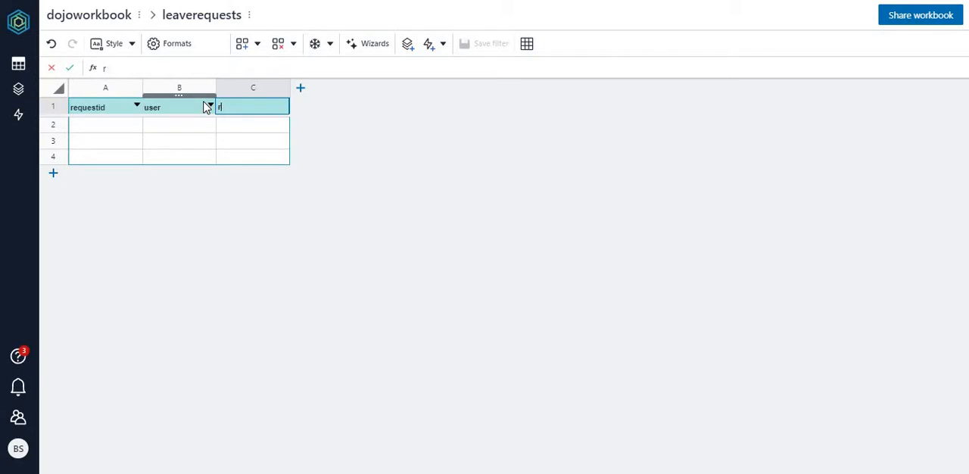
pyautogui.write('equestdate')
pyautogui.press('Return')
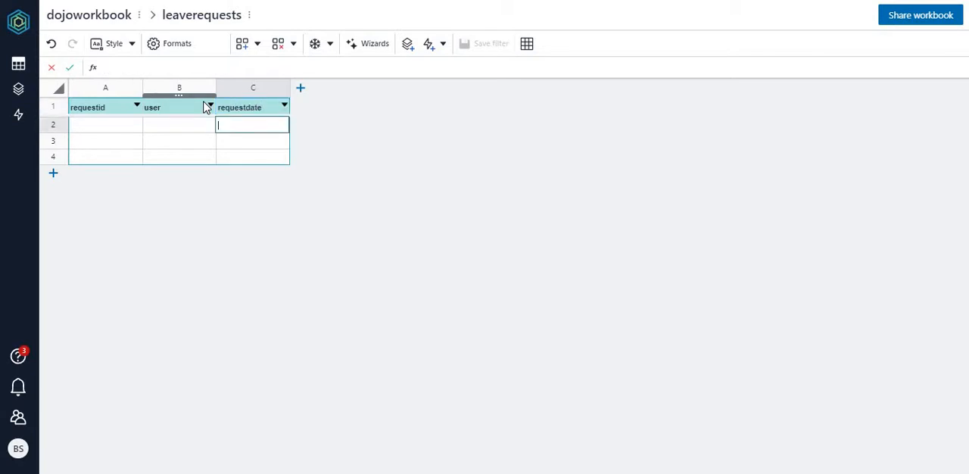
# Step: Add a fourth column to the table and name it startdate
pyautogui.click(300, 88)
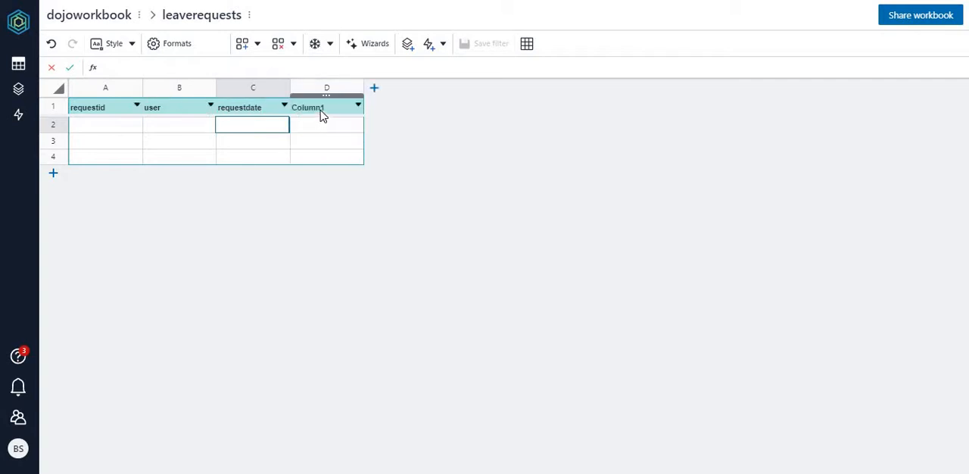
pyautogui.doubleClick(322, 110)
pyautogui.moveTo(336, 108); pyautogui.dragTo(266, 113)
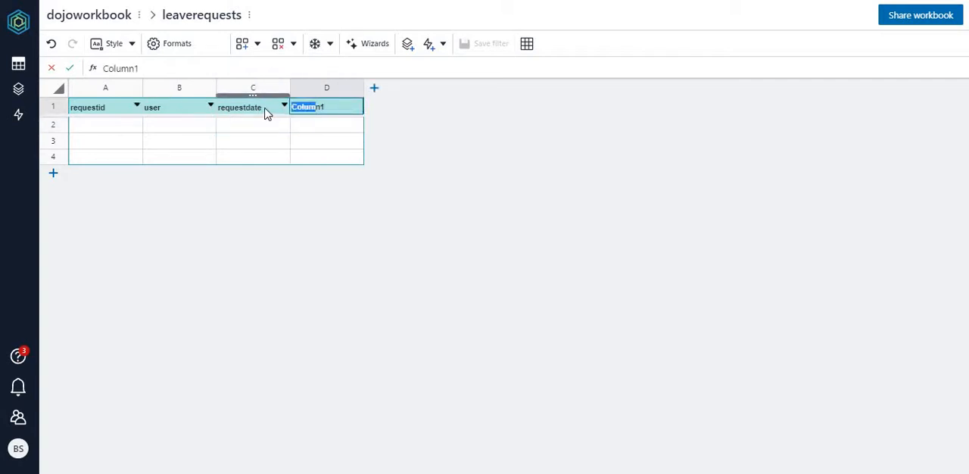
pyautogui.press('Right')
pyautogui.press('Right')
pyautogui.write('startda')
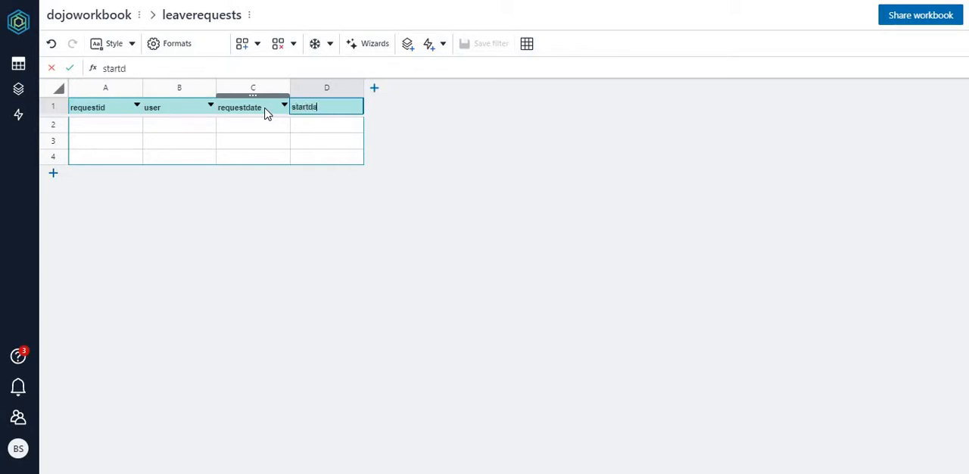
pyautogui.write('te')
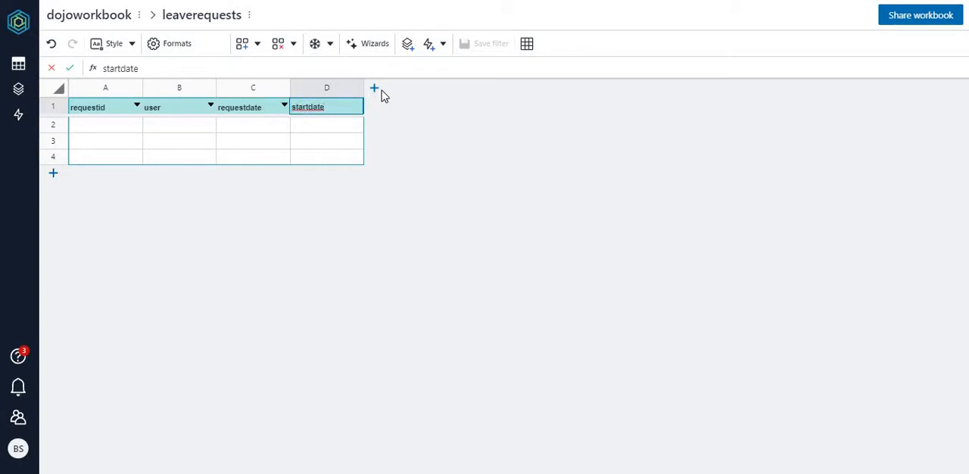
# Step: Add a fifth column after startdate and name it duration
pyautogui.click(374, 88)
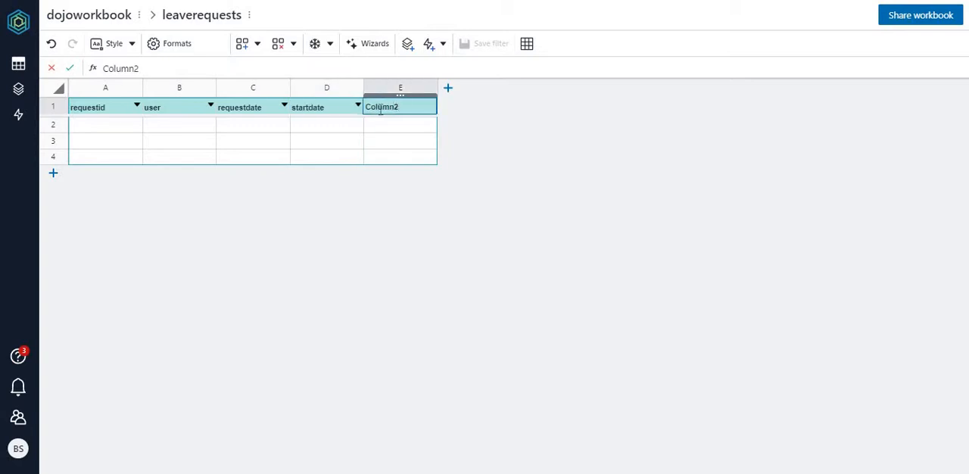
pyautogui.doubleClick(381, 108)
pyautogui.write('dura')
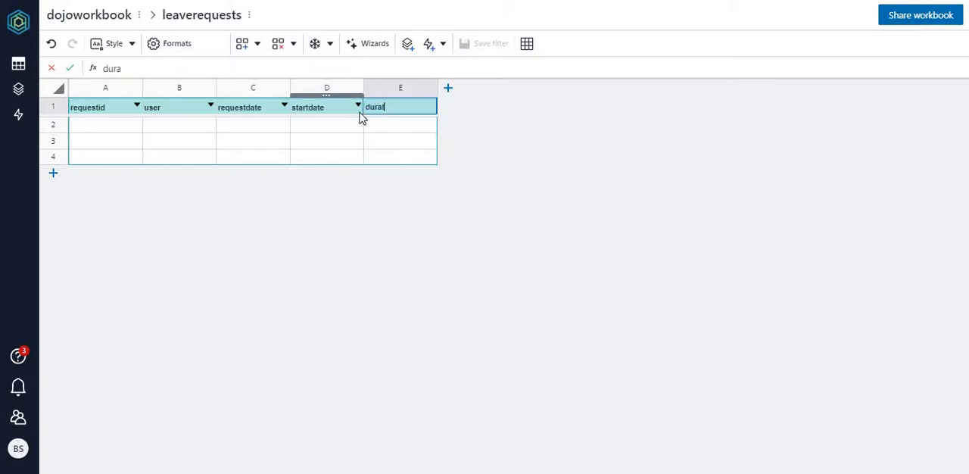
pyautogui.write('tion')
# Step: Add a sixth column after duration in the leaverequests table and name it status
pyautogui.click(448, 91)
pyautogui.doubleClick(483, 107)
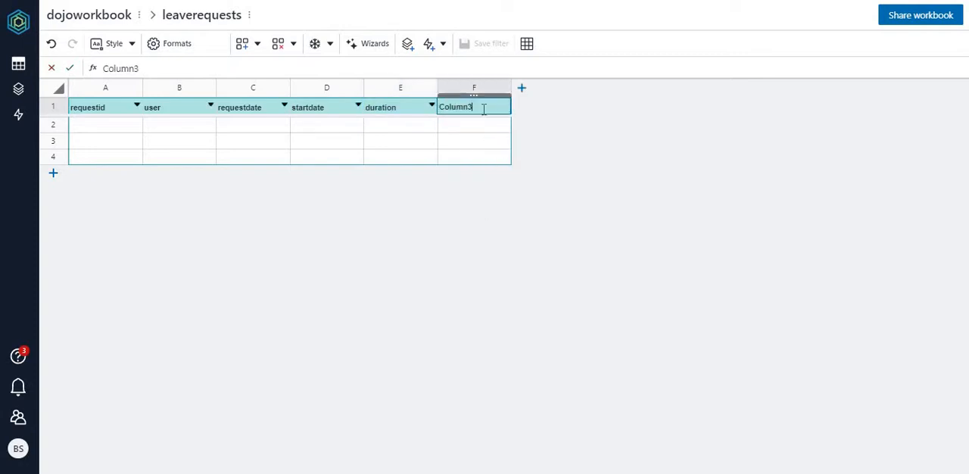
pyautogui.press('BackSpace')
pyautogui.press('BackSpace')
pyautogui.press('BackSpace')
pyautogui.press('BackSpace')
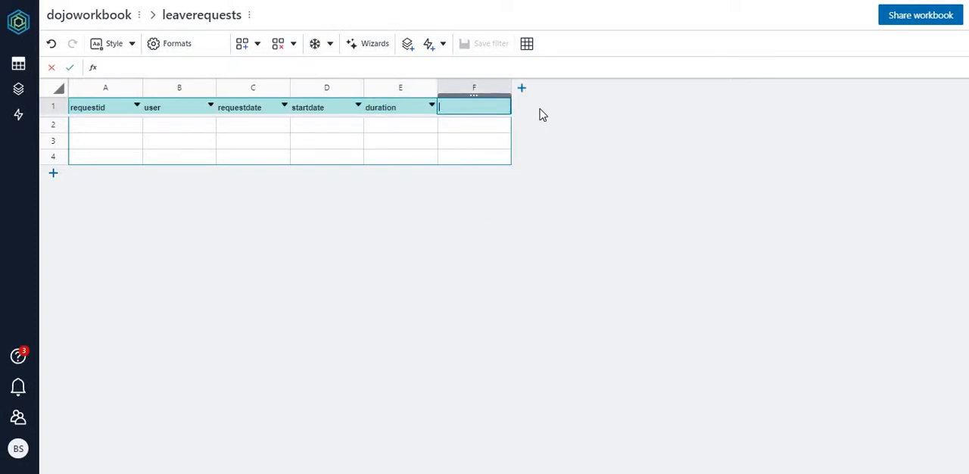
pyautogui.write('status')
pyautogui.press('Return')
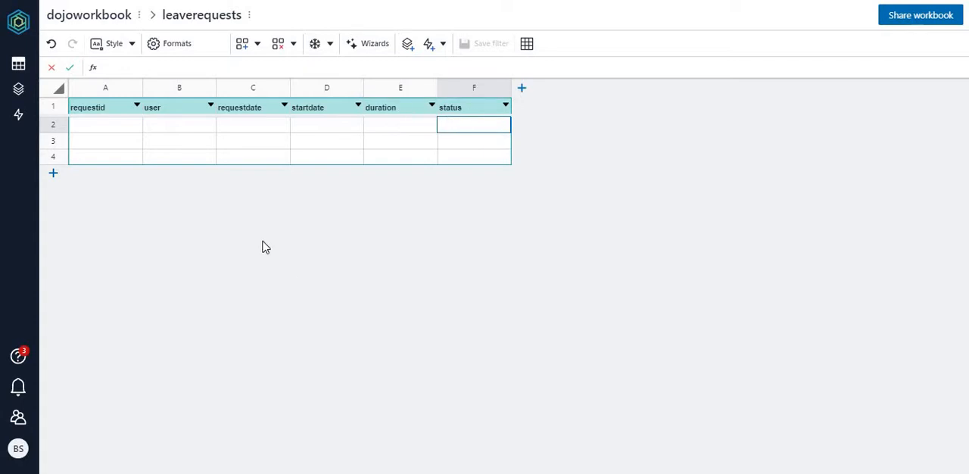
# Step: Format the requestdate column as Date with the 2-Jan-17 display preference
pyautogui.click(263, 94)
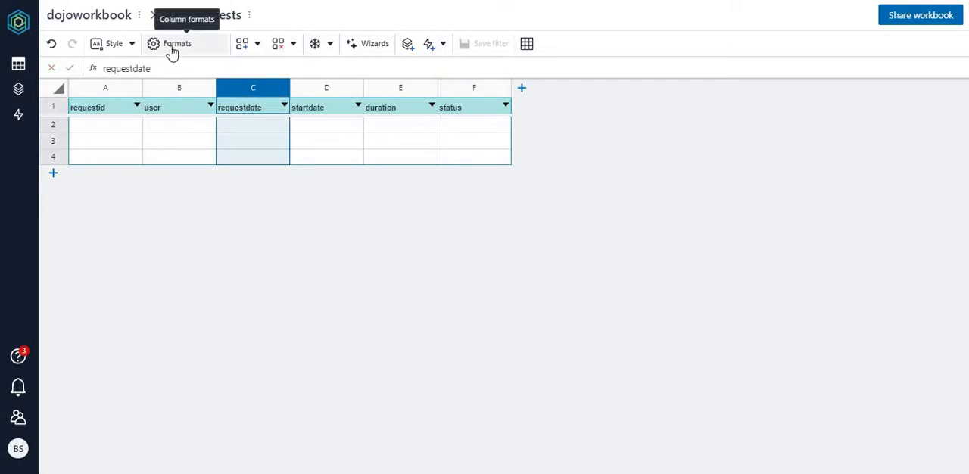
pyautogui.click(172, 46)
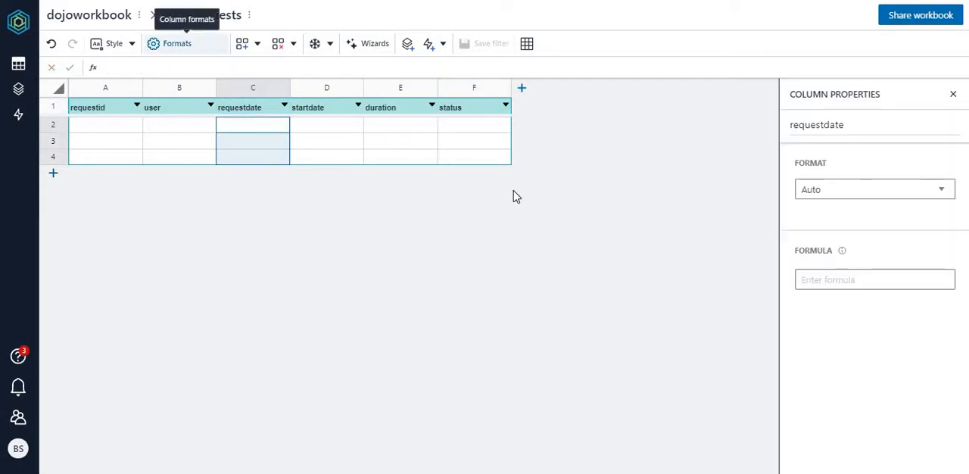
pyautogui.click(943, 190)
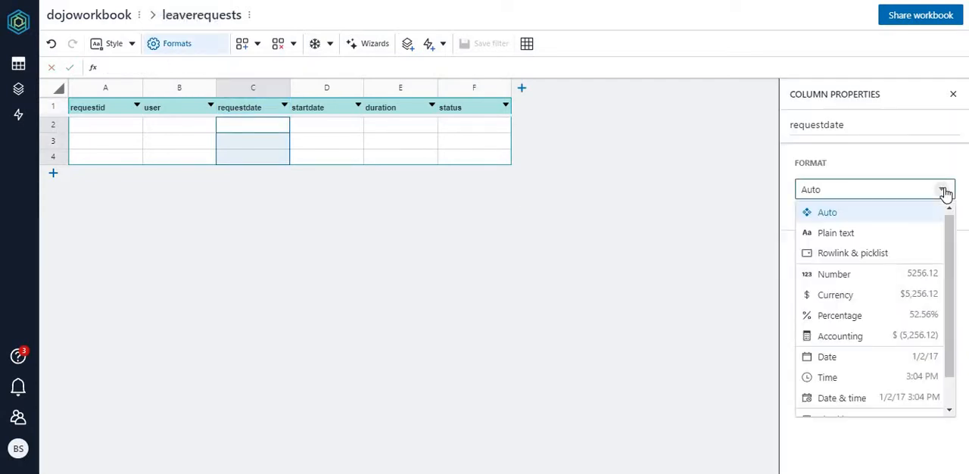
pyautogui.click(832, 356)
pyautogui.click(925, 248)
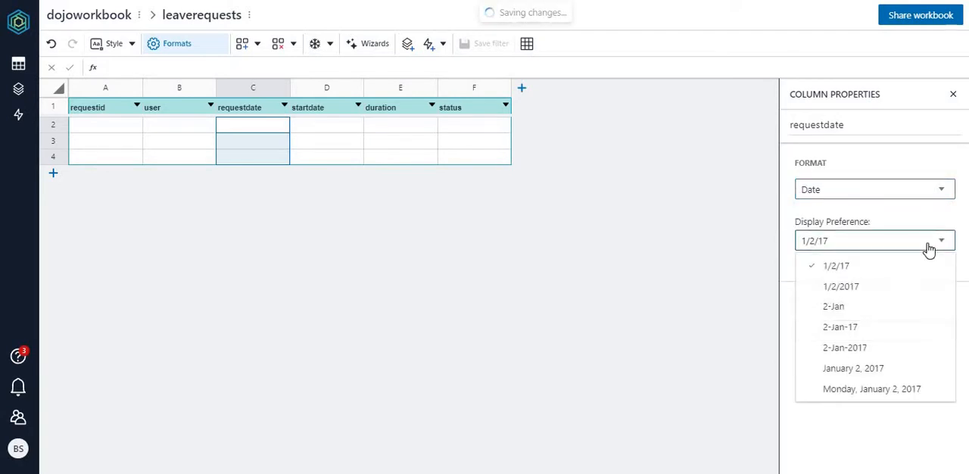
pyautogui.click(855, 330)
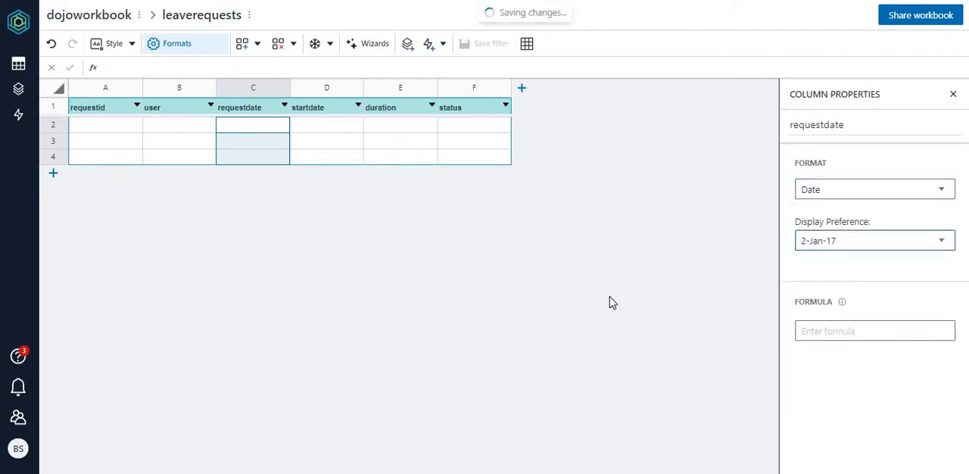
# Step: Format the startdate column as Date with the 2-Jan-17 display preference
pyautogui.click(324, 90)
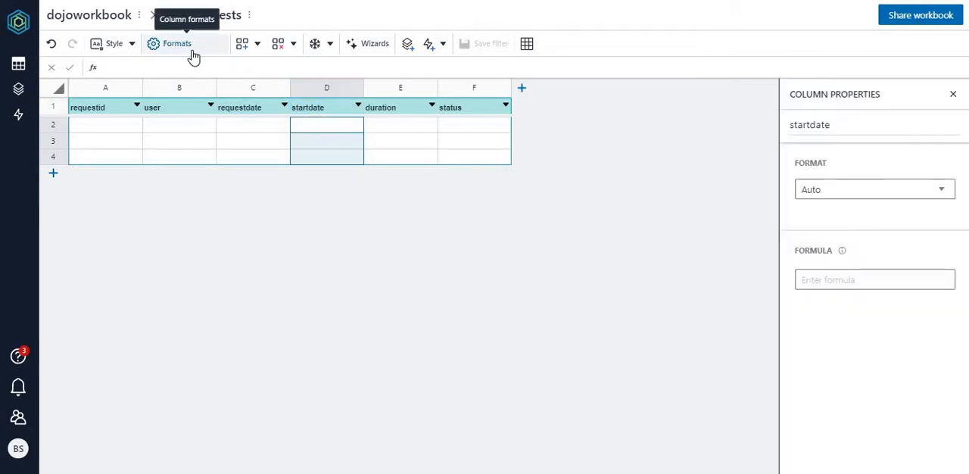
pyautogui.click(936, 190)
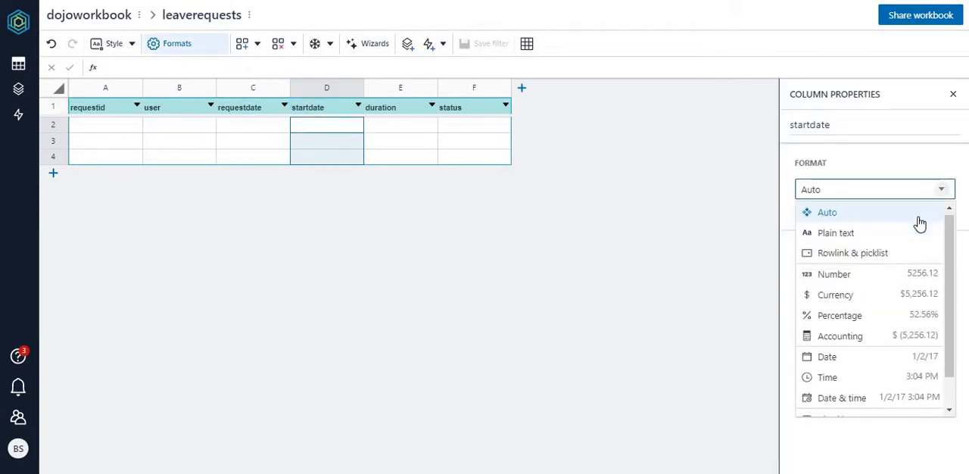
pyautogui.click(844, 359)
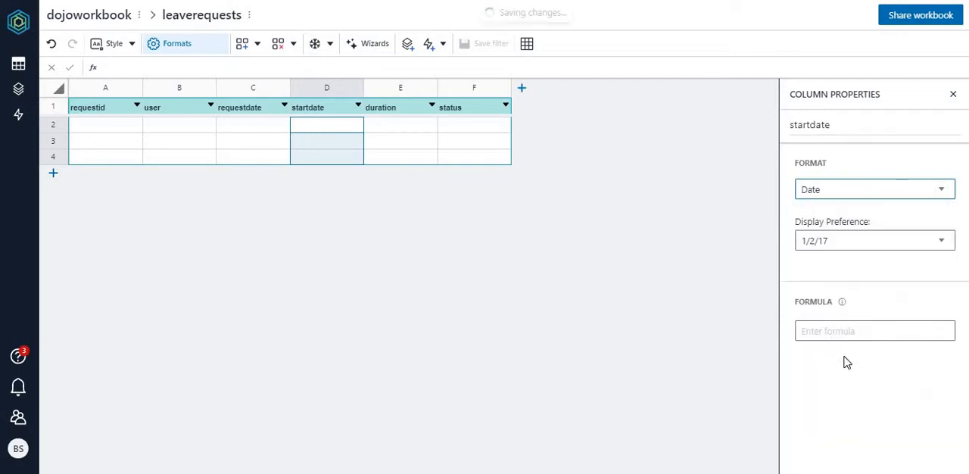
pyautogui.click(941, 244)
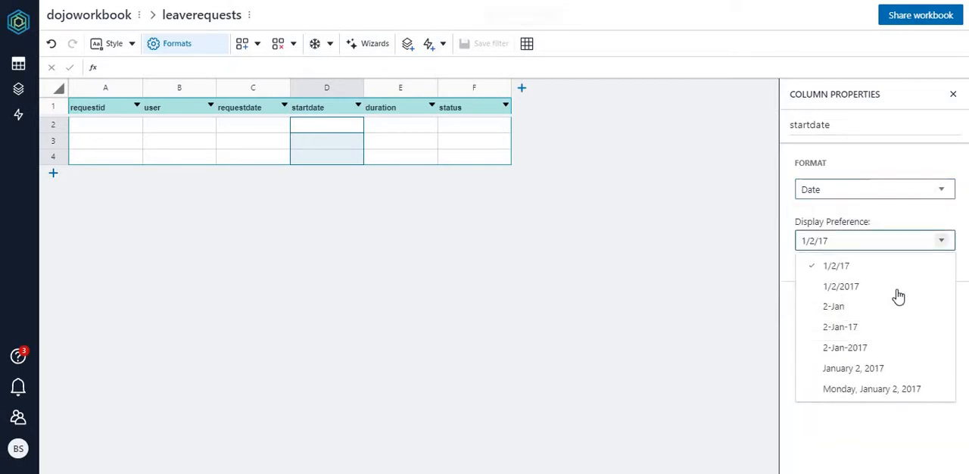
pyautogui.click(872, 328)
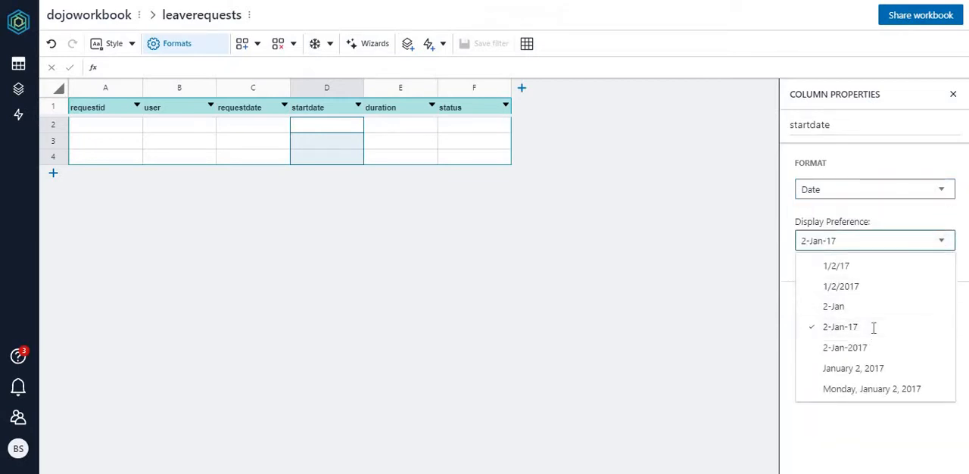
# Step: Format the duration column as Number with 0 decimal places
pyautogui.click(409, 91)
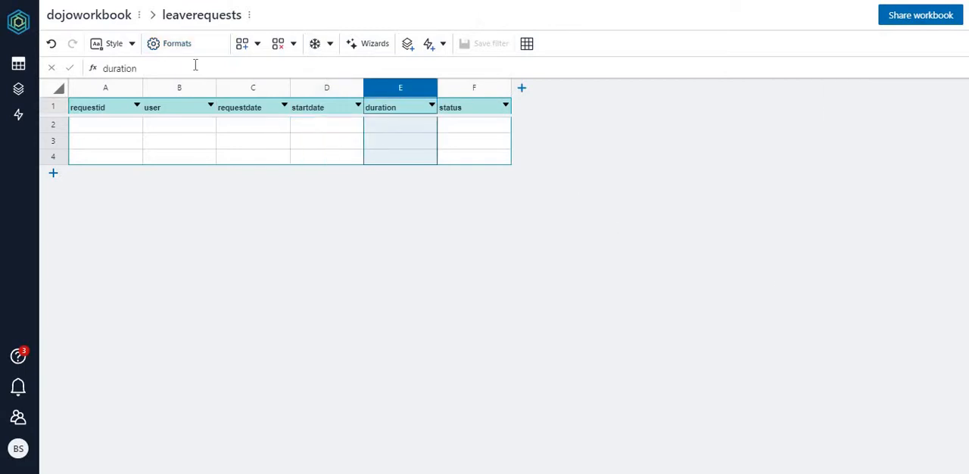
pyautogui.click(169, 44)
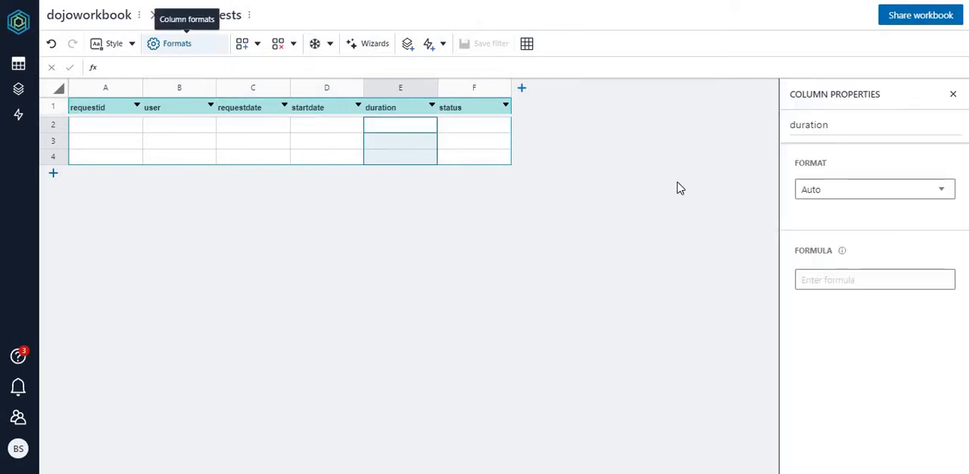
pyautogui.click(861, 190)
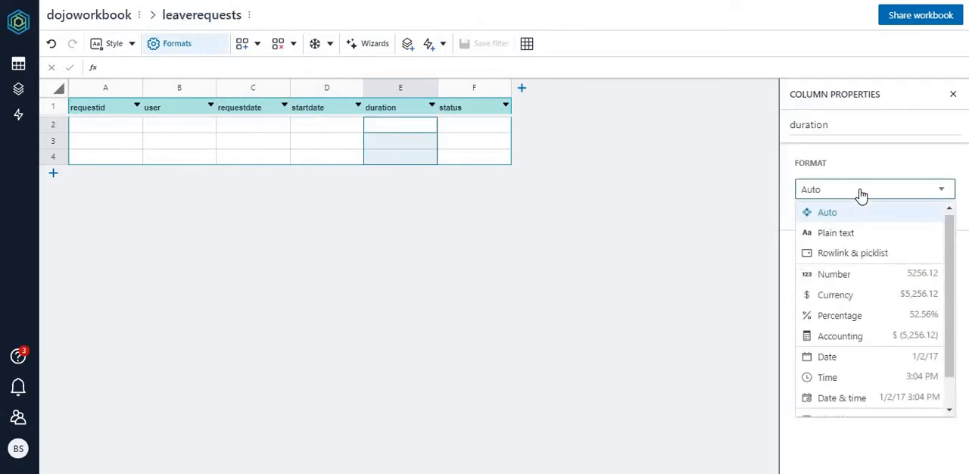
pyautogui.click(853, 277)
pyautogui.click(832, 240)
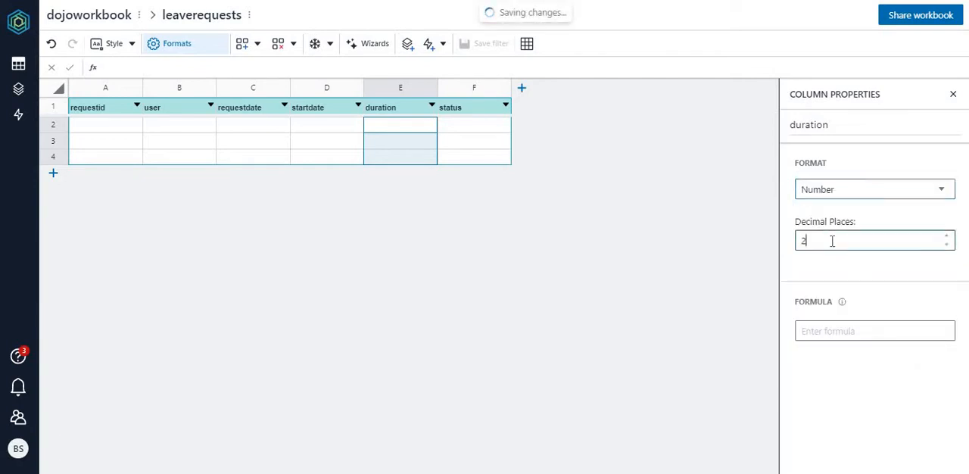
pyautogui.press('BackSpace')
pyautogui.write('0')
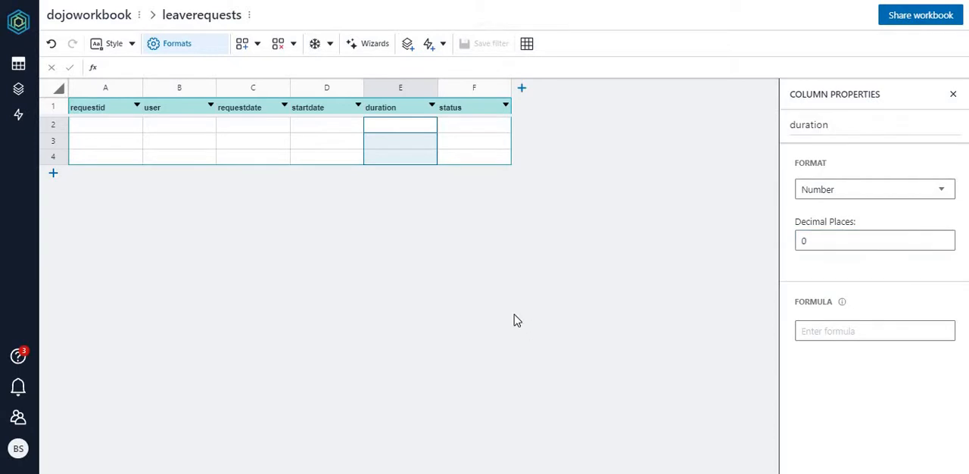
# Step: Enter new, approve and reject in the three rows of the status column
pyautogui.click(472, 128)
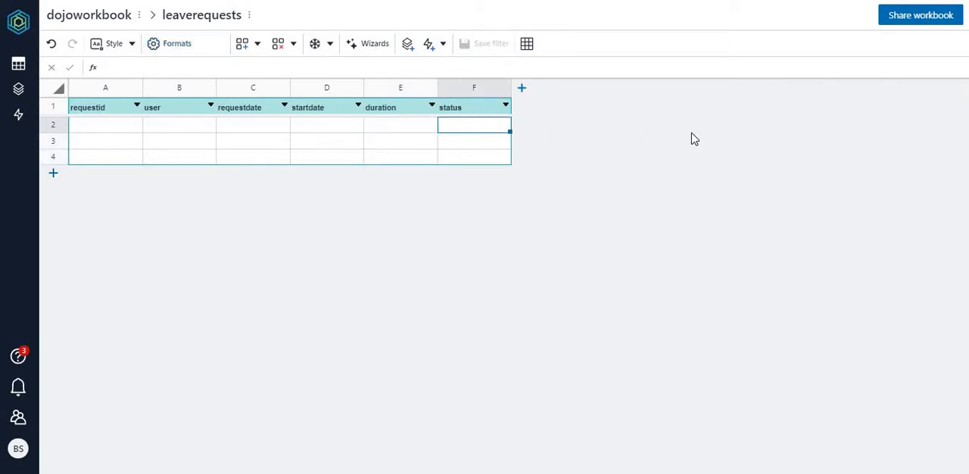
pyautogui.write('new')
pyautogui.press('Return')
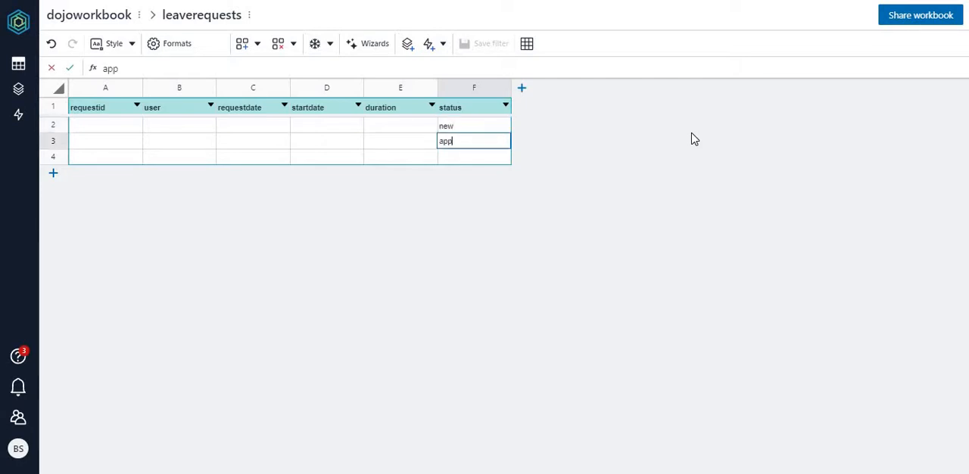
pyautogui.write('approve')
pyautogui.press('Return')
pyautogui.write('re')
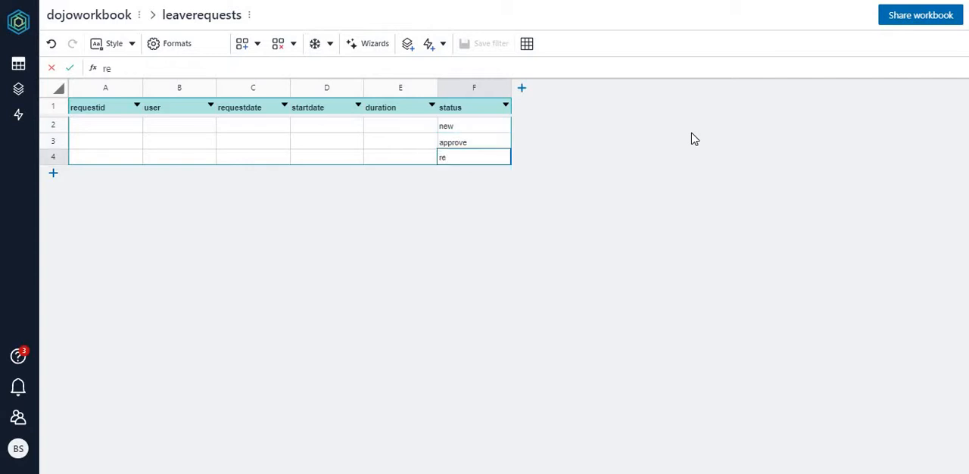
pyautogui.write('ject')
pyautogui.click(472, 133)
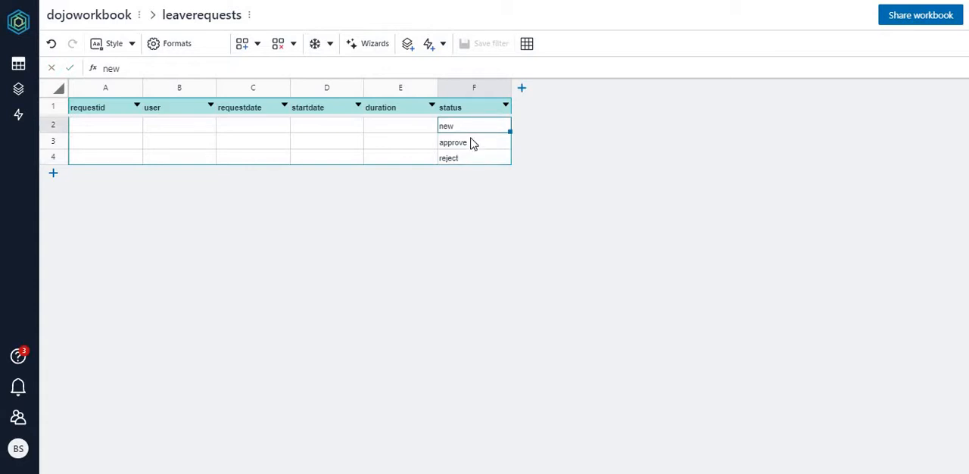
pyautogui.click(471, 143)
pyautogui.click(482, 160)
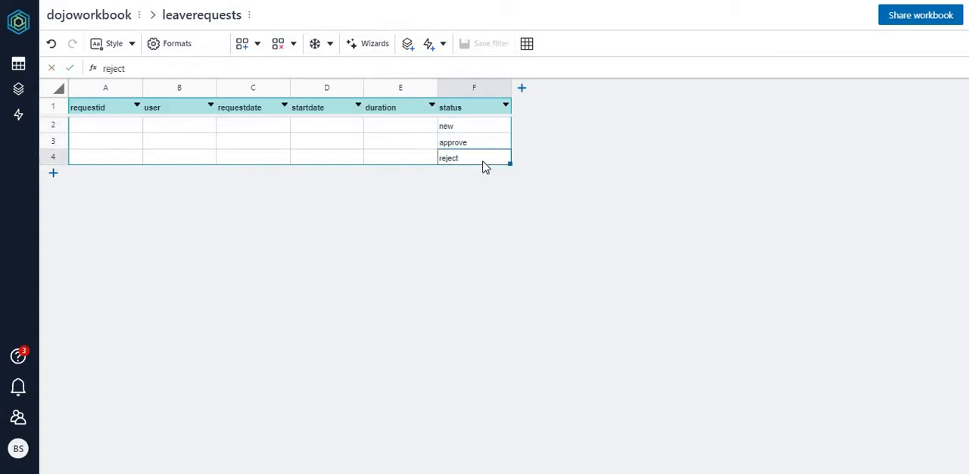
# Step: Run the Create Picklists wizard on the leaverequests table for unique values in the status column, linked to a new table
pyautogui.click(476, 88)
pyautogui.rightClick(478, 91)
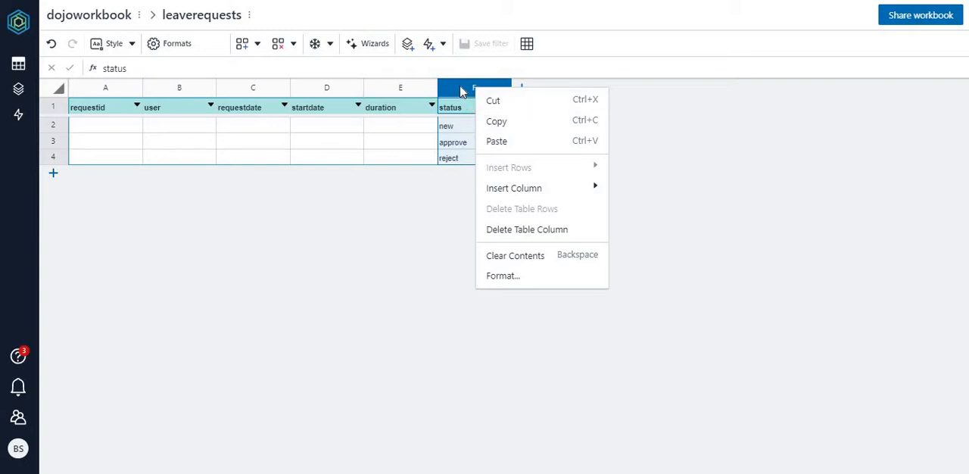
pyautogui.click(462, 90)
pyautogui.click(368, 46)
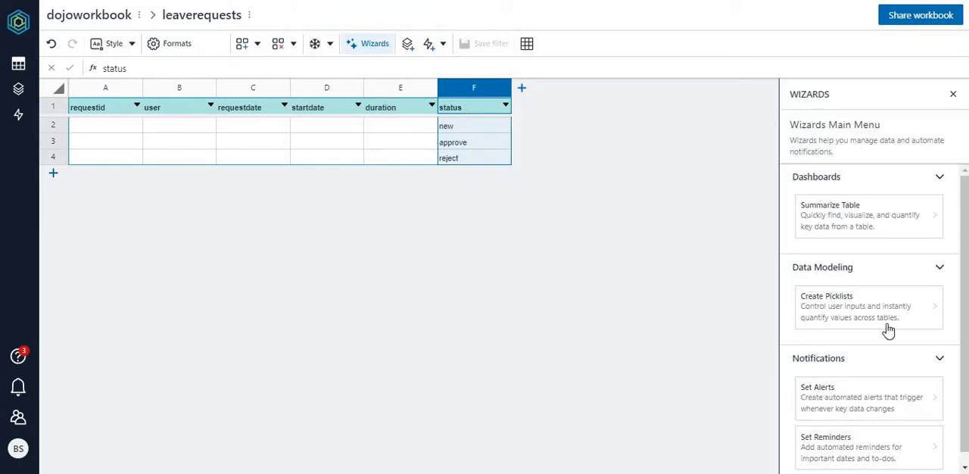
pyautogui.click(835, 310)
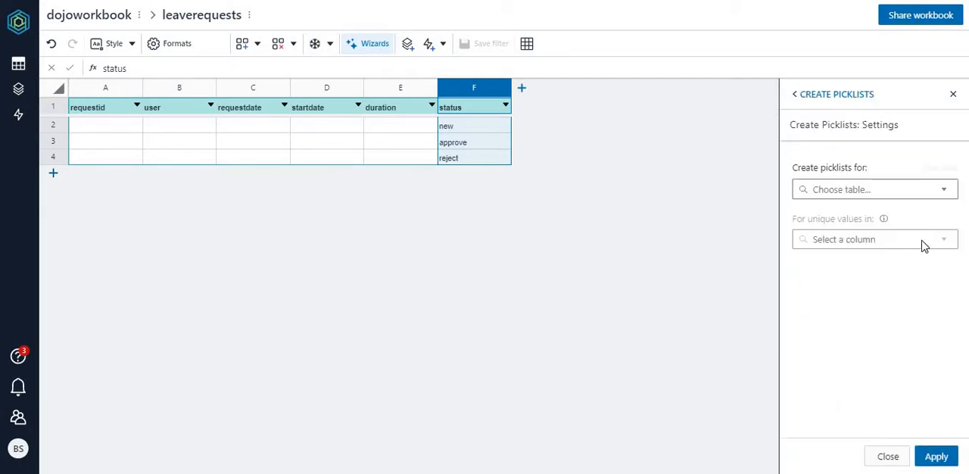
pyautogui.click(942, 193)
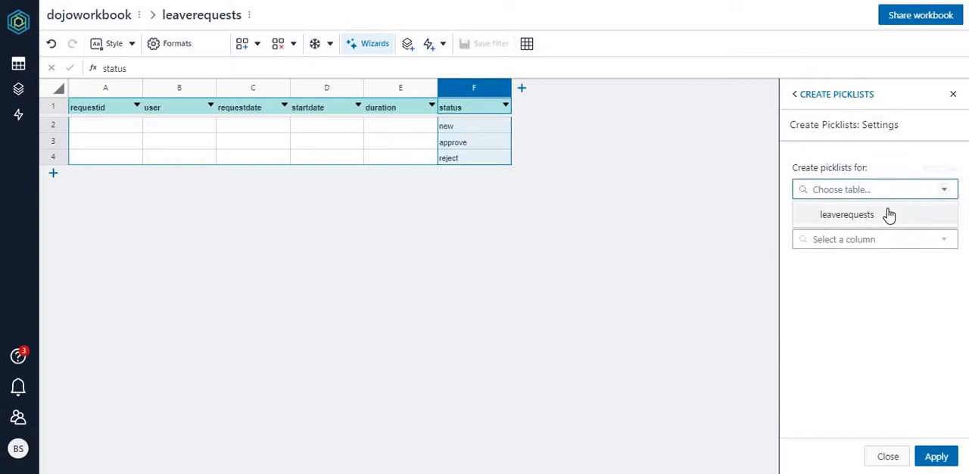
pyautogui.click(886, 214)
pyautogui.click(938, 241)
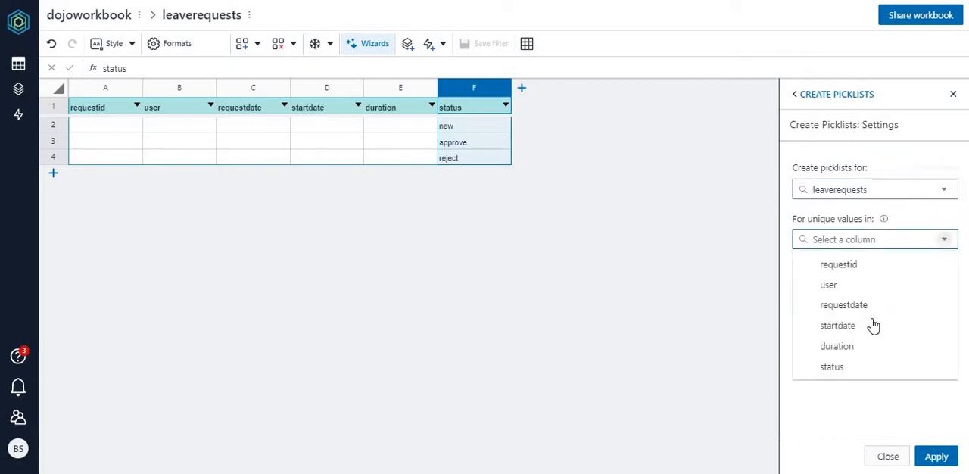
pyautogui.click(850, 368)
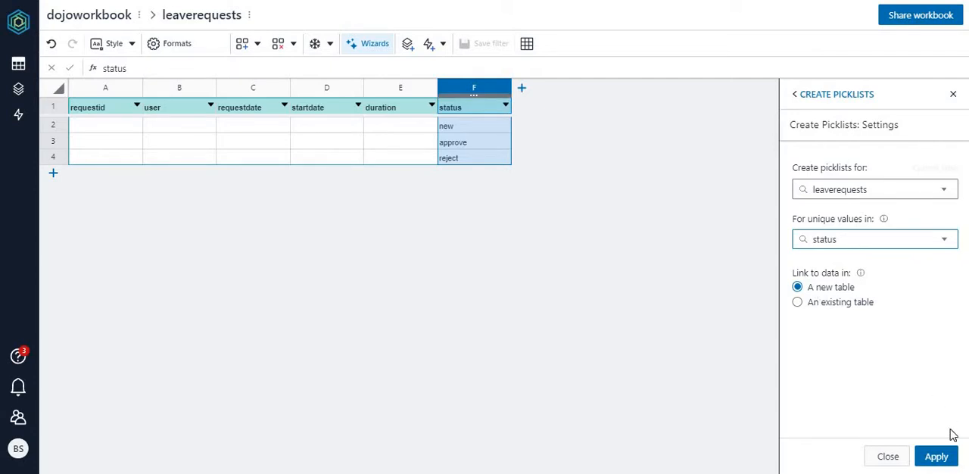
pyautogui.click(937, 456)
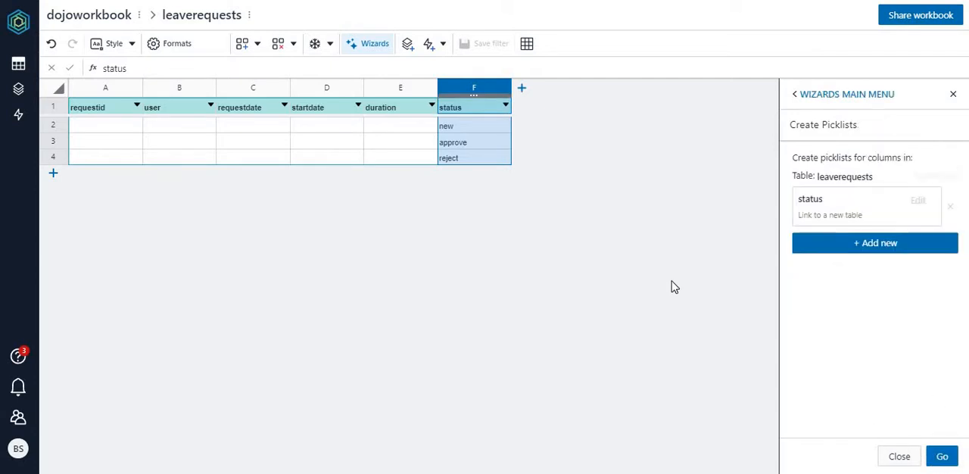
pyautogui.click(942, 455)
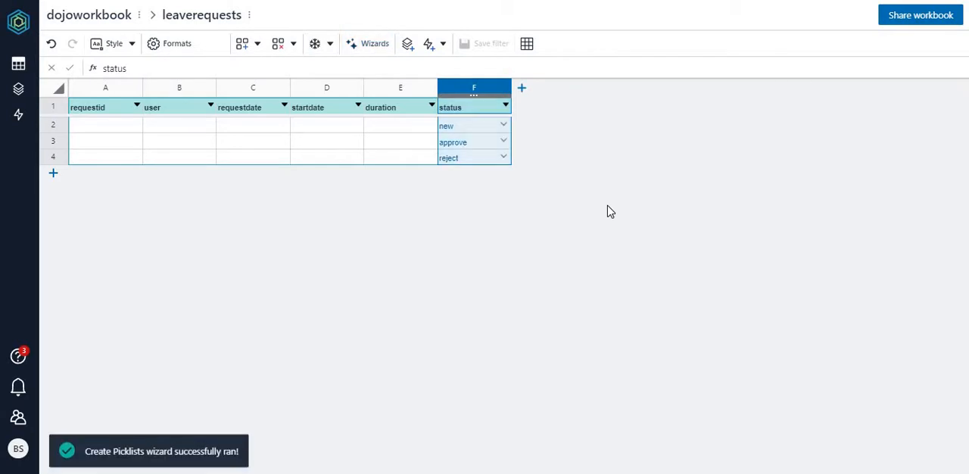
# Step: Open the leaverequests_Status table and rename it as status
pyautogui.click(20, 67)
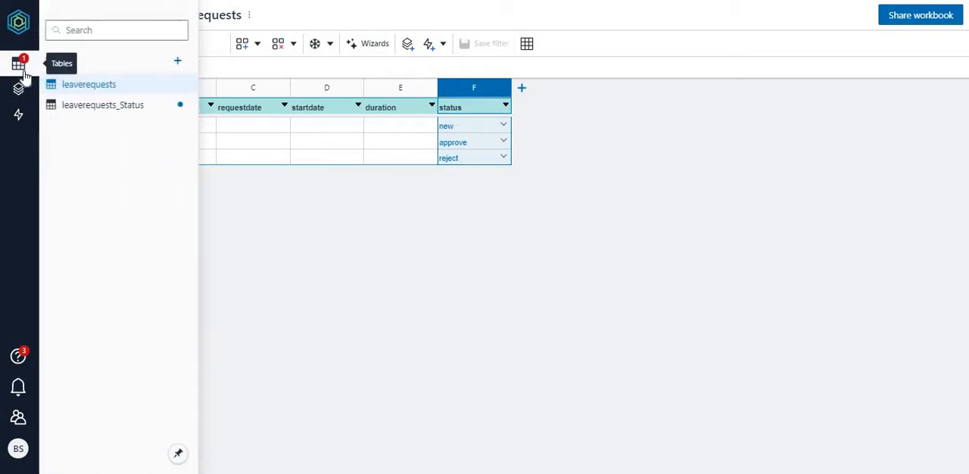
pyautogui.click(127, 110)
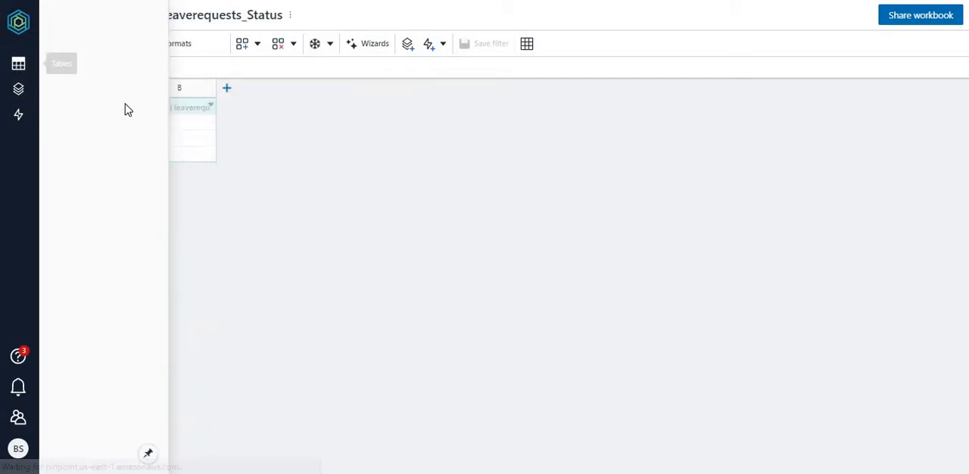
pyautogui.click(227, 17)
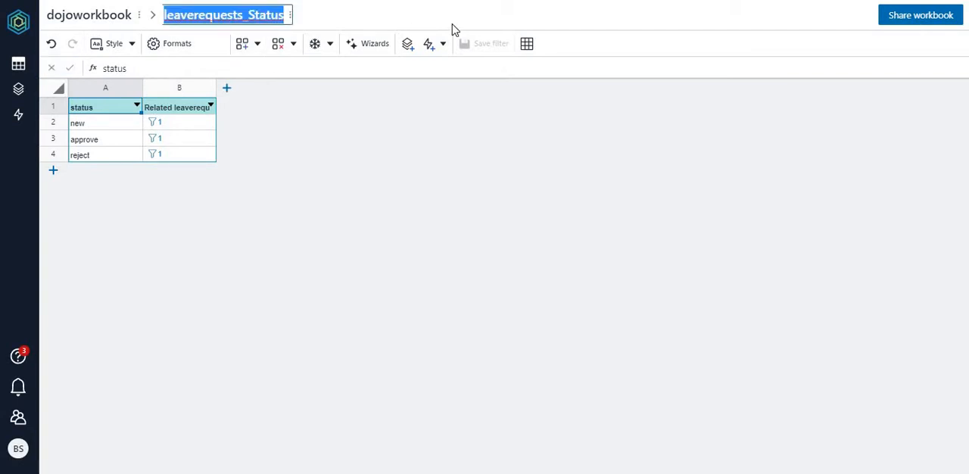
pyautogui.press('Home')
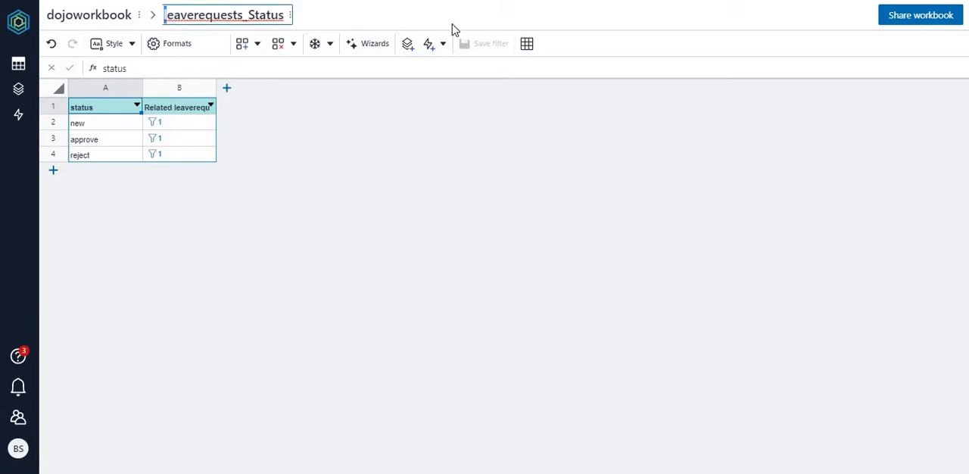
pyautogui.hotkey('shift', 'Right')
pyautogui.hotkey('shift', 'Right')
pyautogui.hotkey('shift', 'Right')
pyautogui.hotkey('shift', 'Right')
pyautogui.hotkey('shift', 'Right')
pyautogui.hotkey('shift', 'Right')
pyautogui.hotkey('shift', 'Right')
pyautogui.hotkey('shift', 'Right')
pyautogui.hotkey('shift', 'Right')
pyautogui.hotkey('shift', 'Right')
pyautogui.hotkey('shift', 'Right')
pyautogui.hotkey('shift', 'Right')
pyautogui.hotkey('shift', 'Right')
pyautogui.hotkey('shift', 'Right')
pyautogui.write('s')
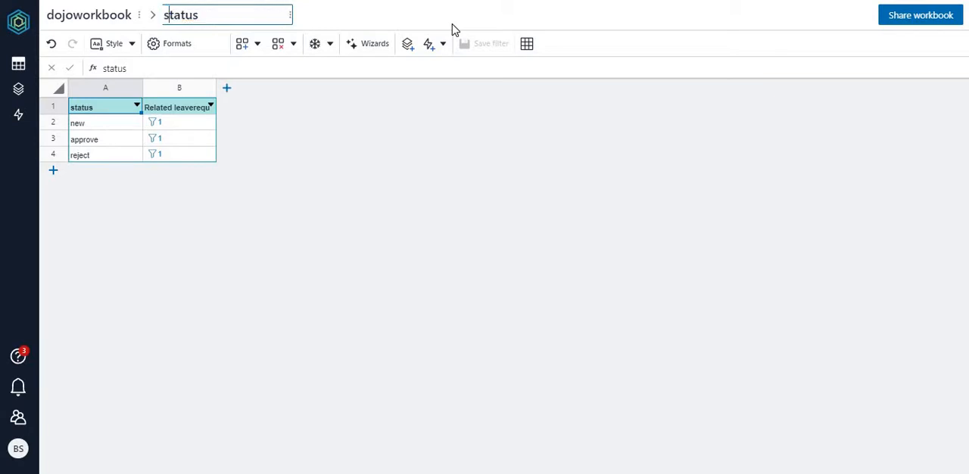
pyautogui.press('Return')
# Step: Rename the first column header of the status table as code
pyautogui.doubleClick(104, 107)
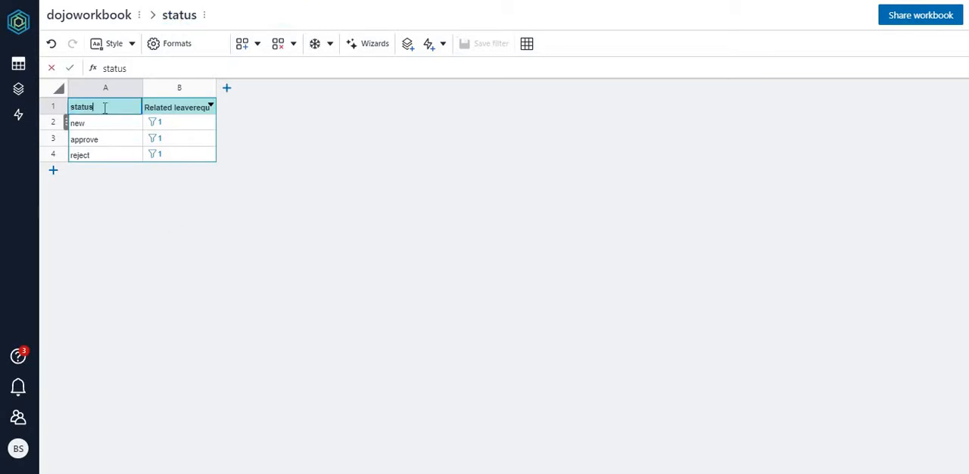
pyautogui.moveTo(75, 107); pyautogui.dragTo(66, 110)
pyautogui.press('BackSpace')
pyautogui.press('BackSpace')
pyautogui.press('BackSpace')
pyautogui.press('BackSpace')
pyautogui.write('code')
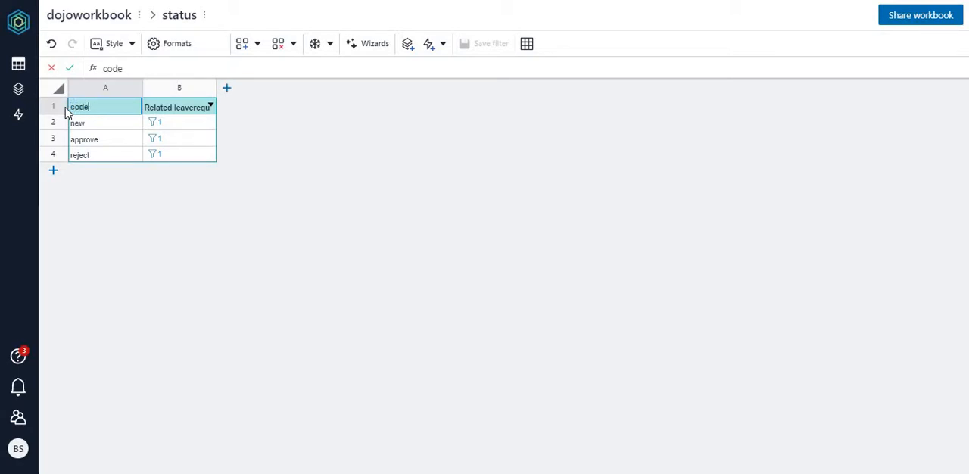
pyautogui.press('Return')
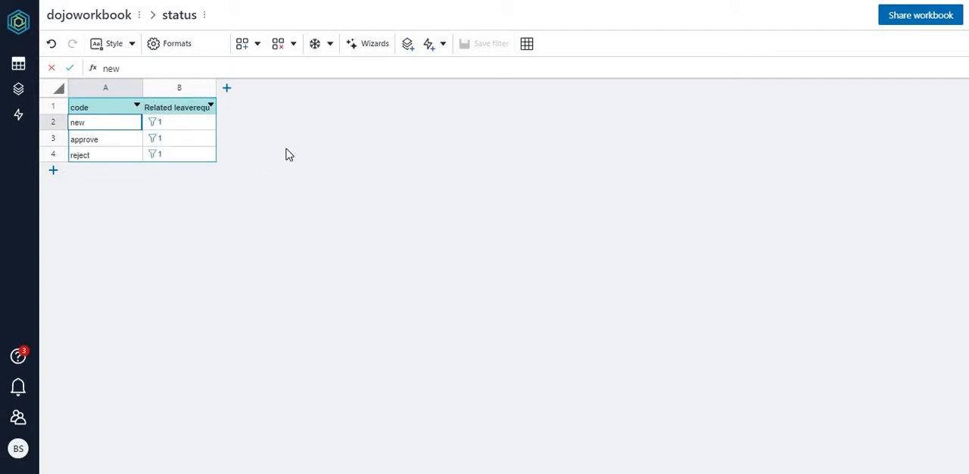
# Step: Examine the related leaverequests view for the new code, then the status picklist in the first leaverequests row
pyautogui.click(158, 123)
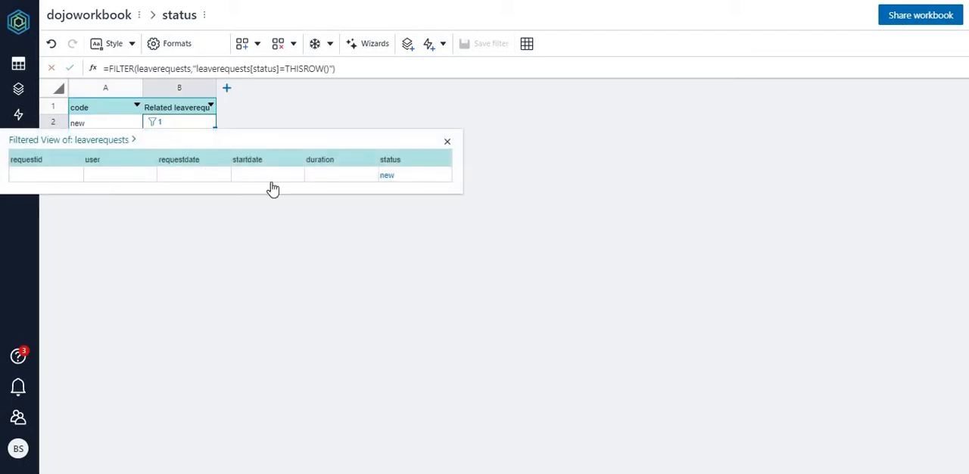
pyautogui.click(448, 145)
pyautogui.click(31, 72)
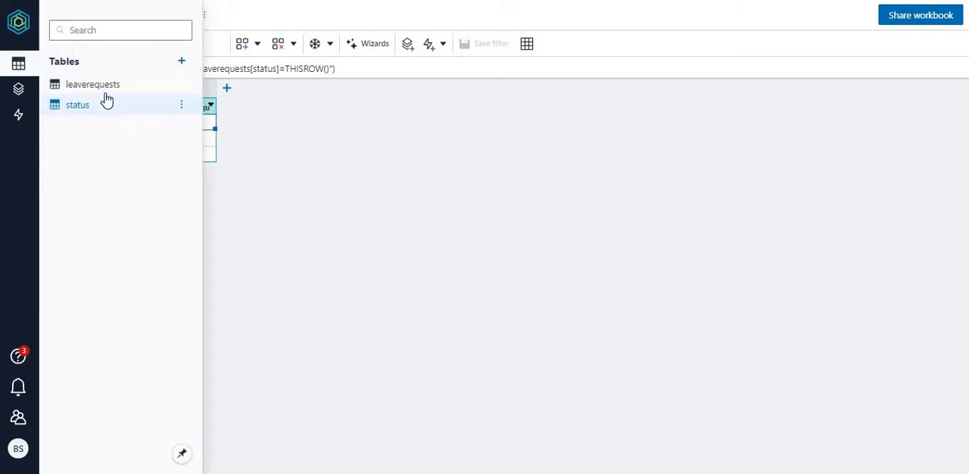
pyautogui.click(101, 85)
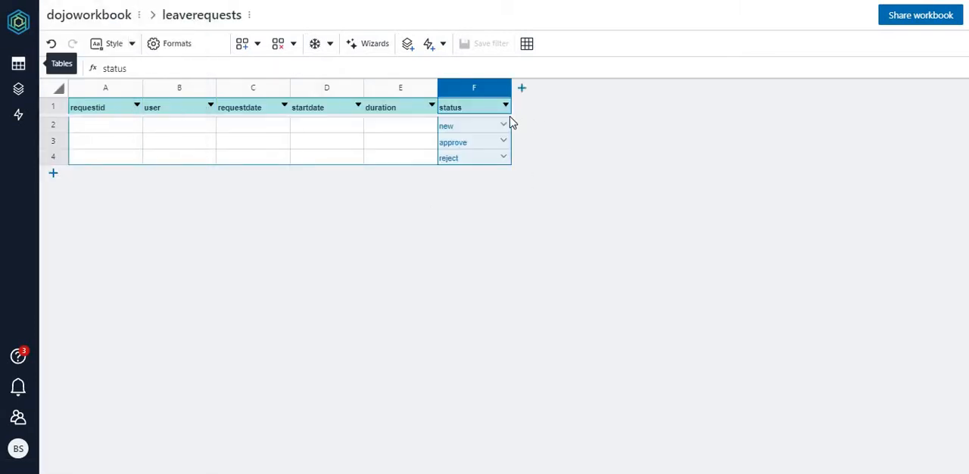
pyautogui.click(503, 125)
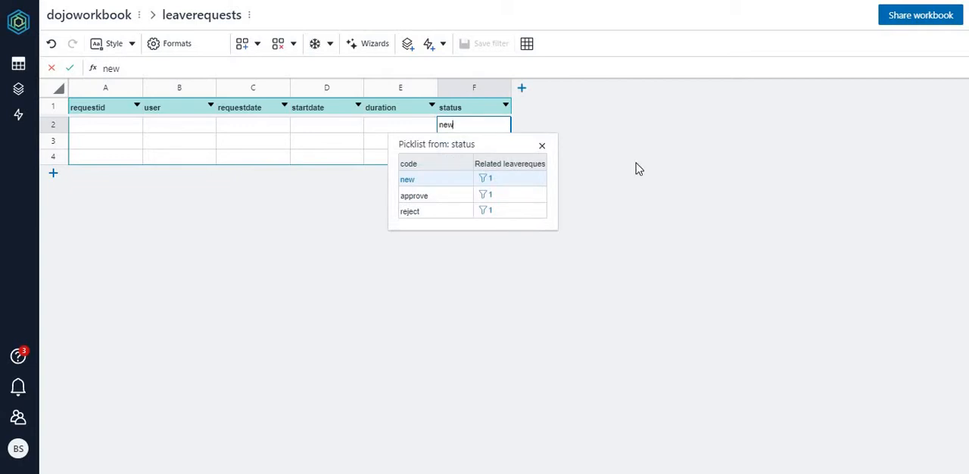
pyautogui.click(678, 203)
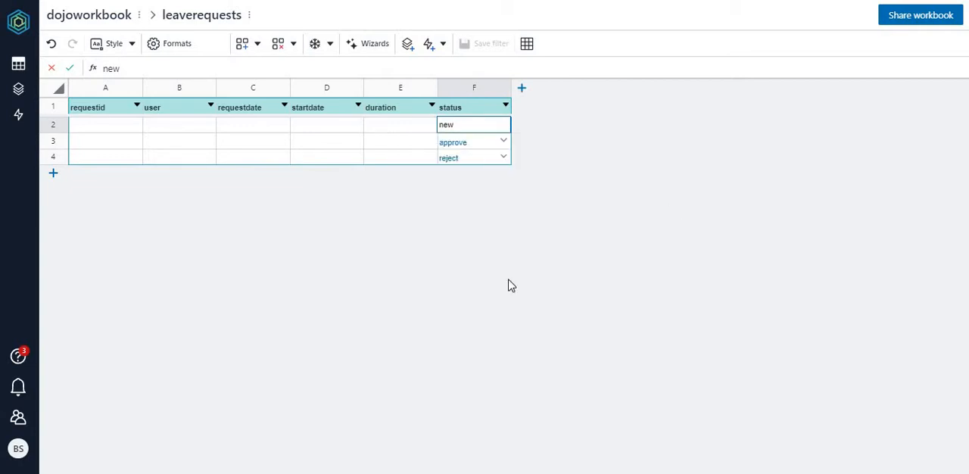
# Step: Delete the three data rows, new, approve and reject, from the leaverequests table
pyautogui.click(50, 125)
pyautogui.moveTo(52, 144); pyautogui.dragTo(51, 159)
pyautogui.rightClick(50, 160)
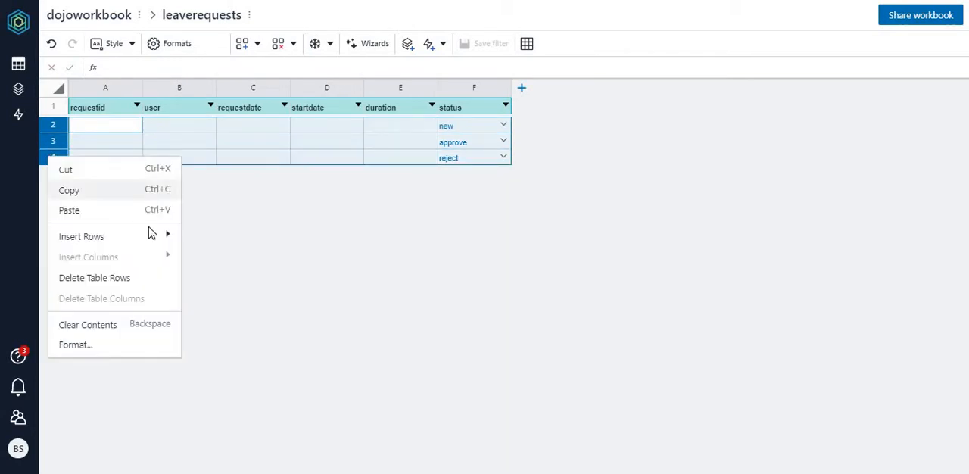
pyautogui.click(98, 279)
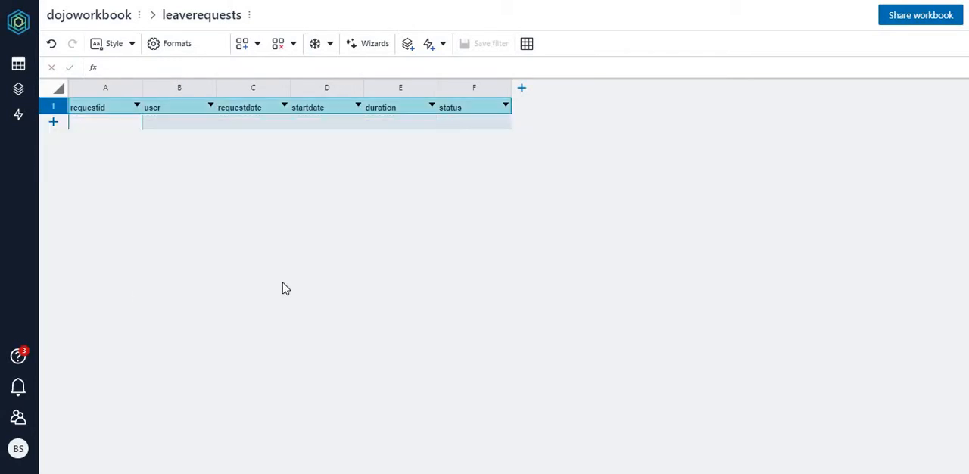
# Step: Create an app in the workbook's Builder using Build from scratch and skip the introductory tour
pyautogui.click(18, 63)
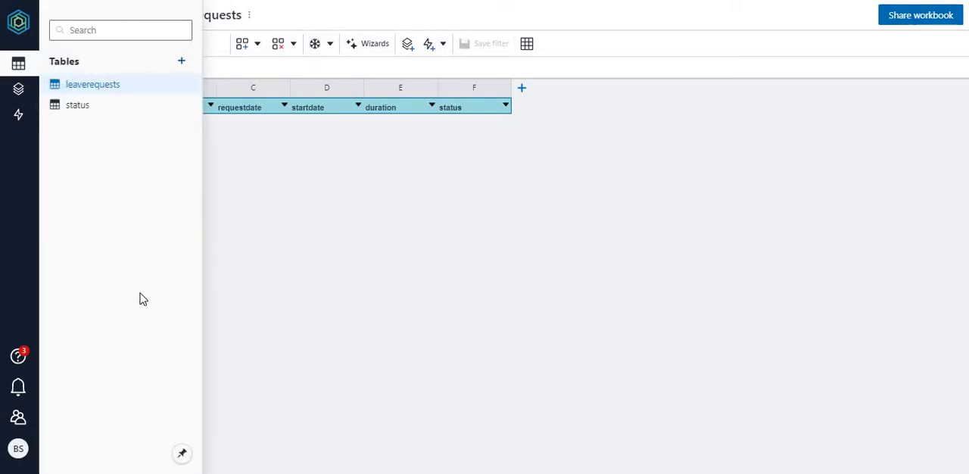
pyautogui.click(20, 90)
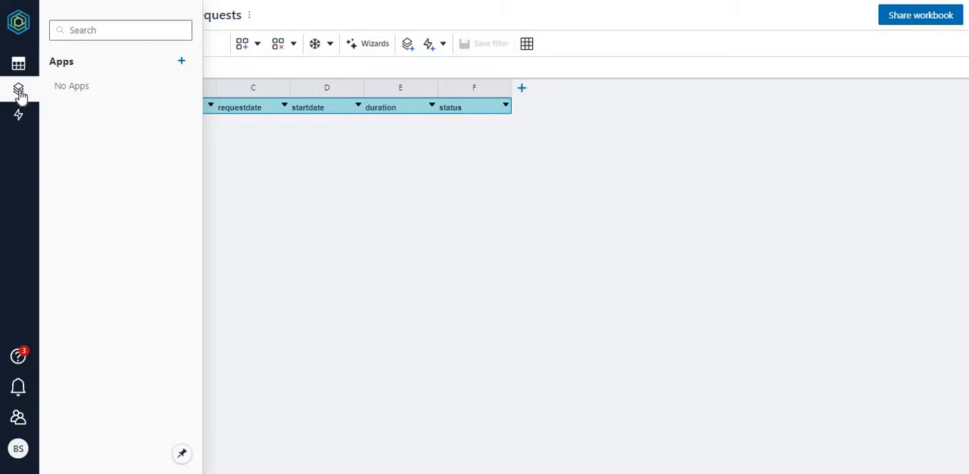
pyautogui.click(182, 62)
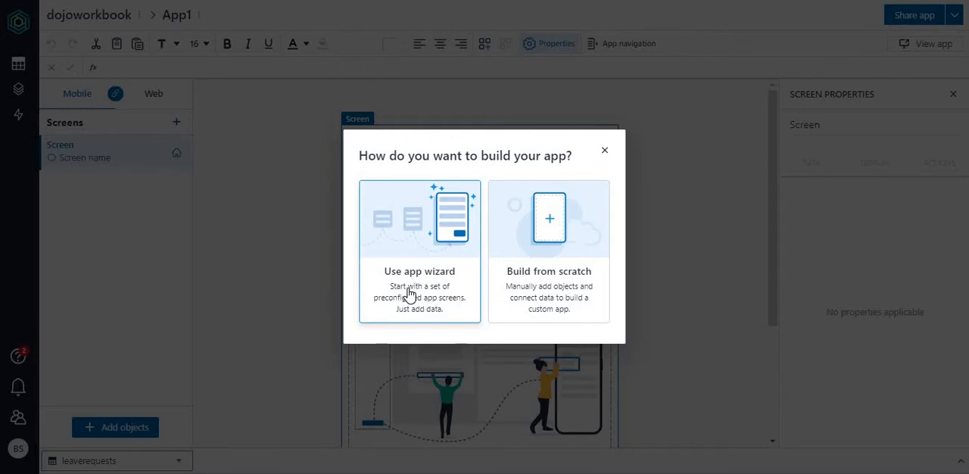
pyautogui.click(561, 237)
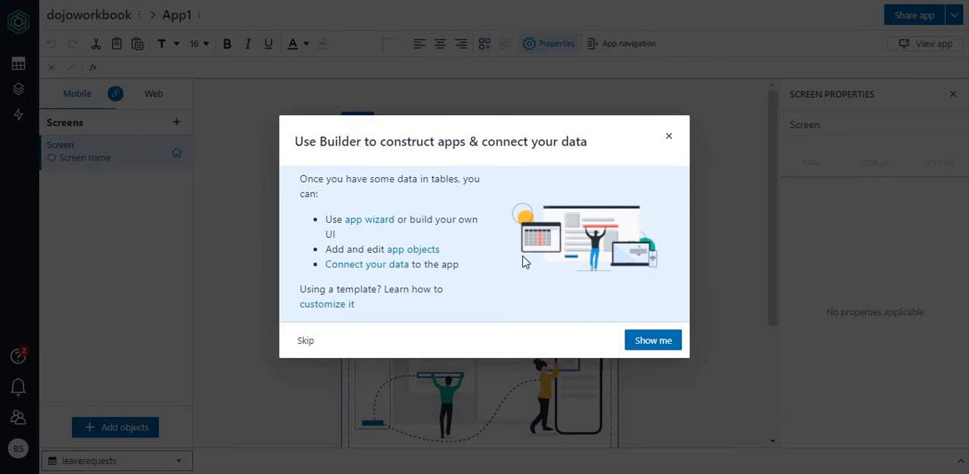
pyautogui.click(307, 342)
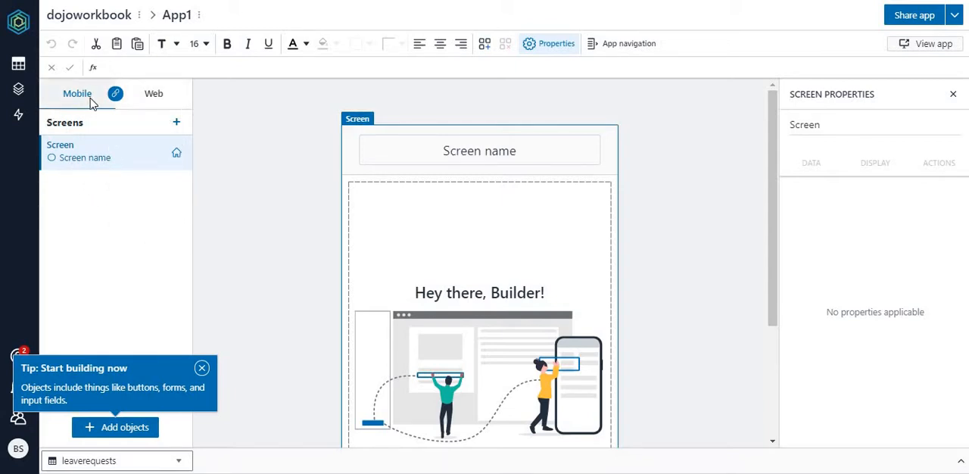
# Step: Compare the mobile and web layouts of the app's blank screen, ending on the web layout
pyautogui.click(155, 96)
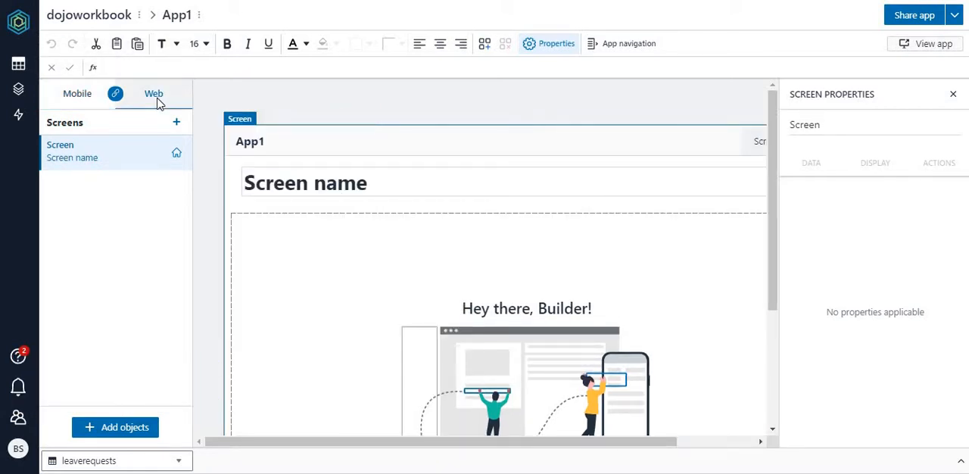
pyautogui.click(76, 95)
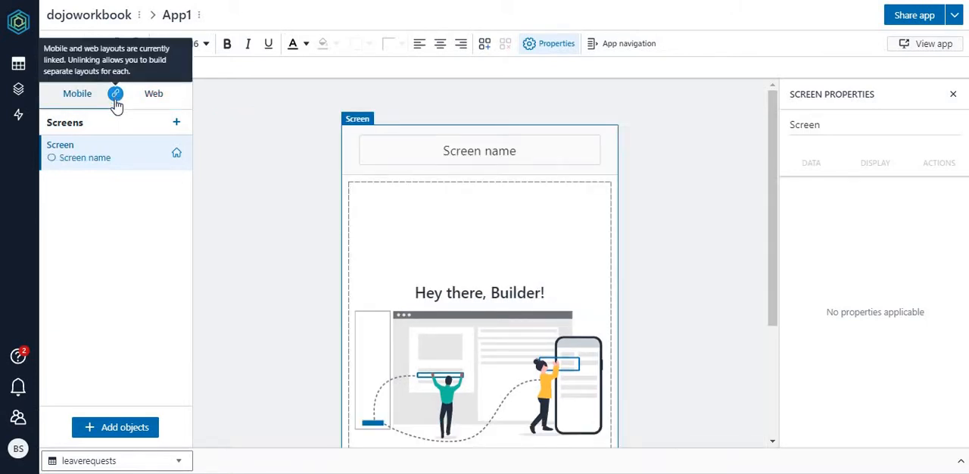
pyautogui.click(160, 97)
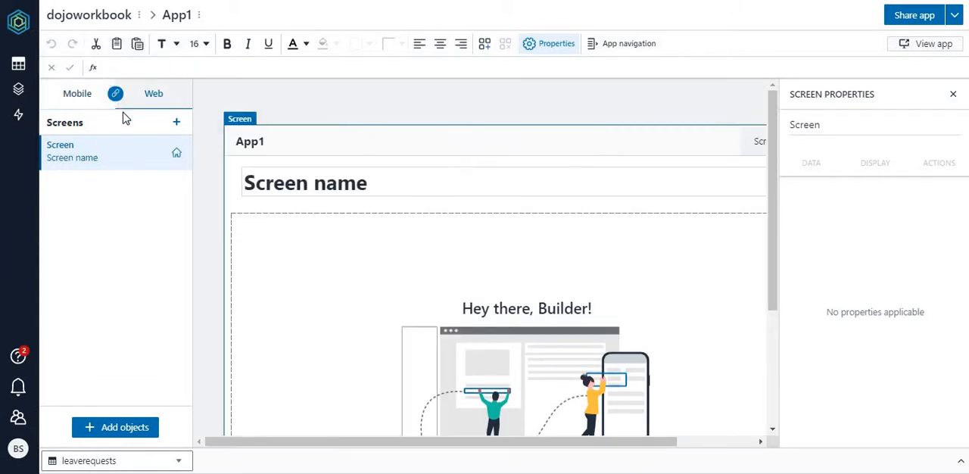
pyautogui.click(79, 99)
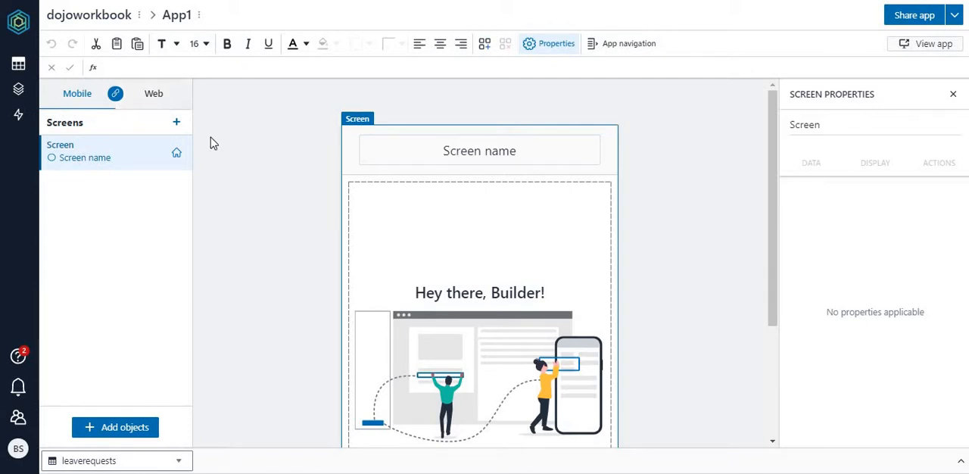
pyautogui.click(158, 96)
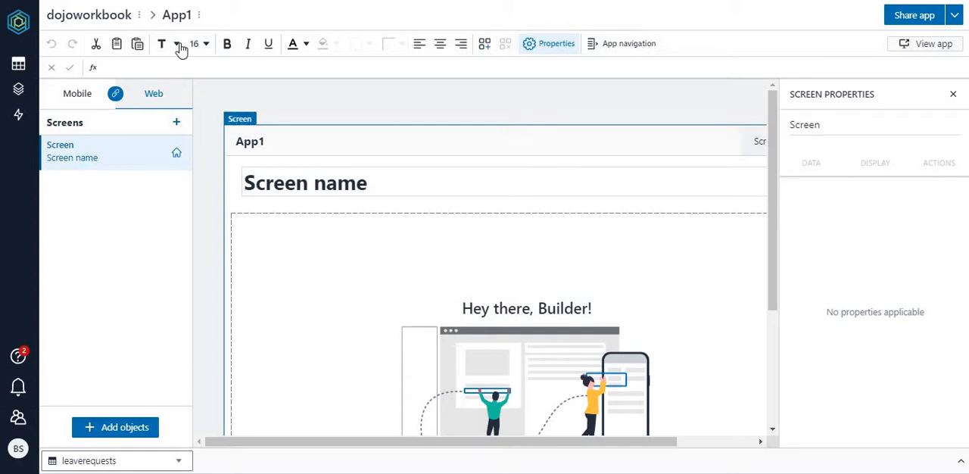
# Step: Rename the app as leave request app
pyautogui.click(180, 14)
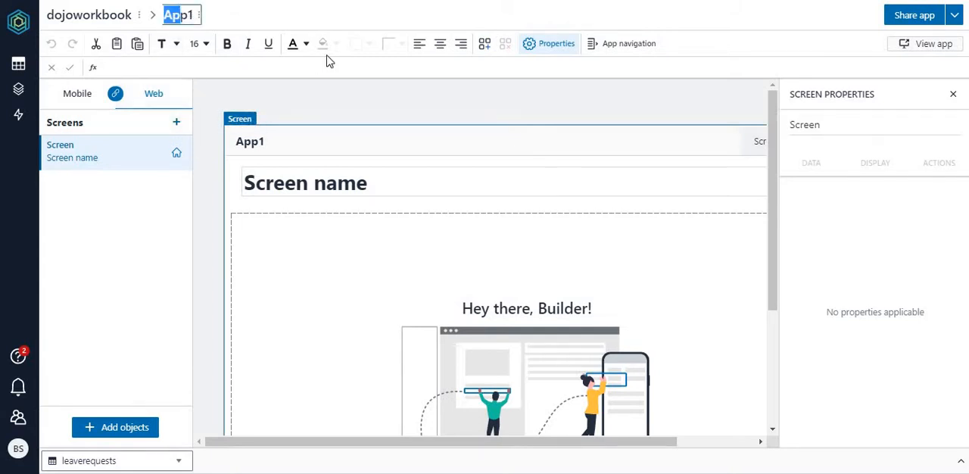
pyautogui.press('Right')
pyautogui.press('Right')
pyautogui.press('Right')
pyautogui.press('BackSpace')
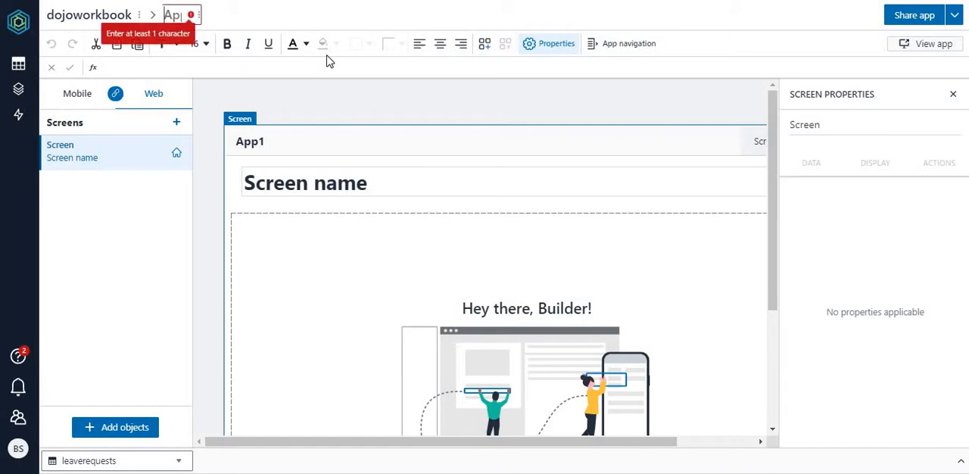
pyautogui.write('leave')
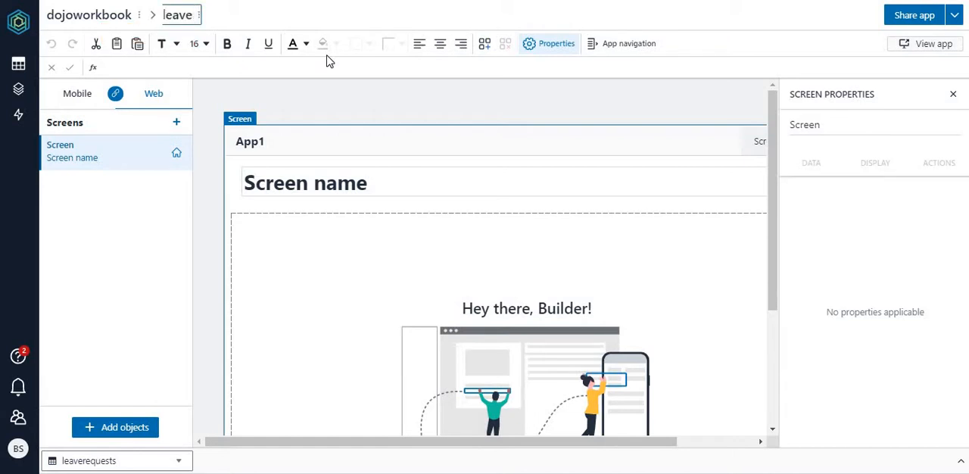
pyautogui.write(' request ap')
pyautogui.write('p')
pyautogui.press('Return')
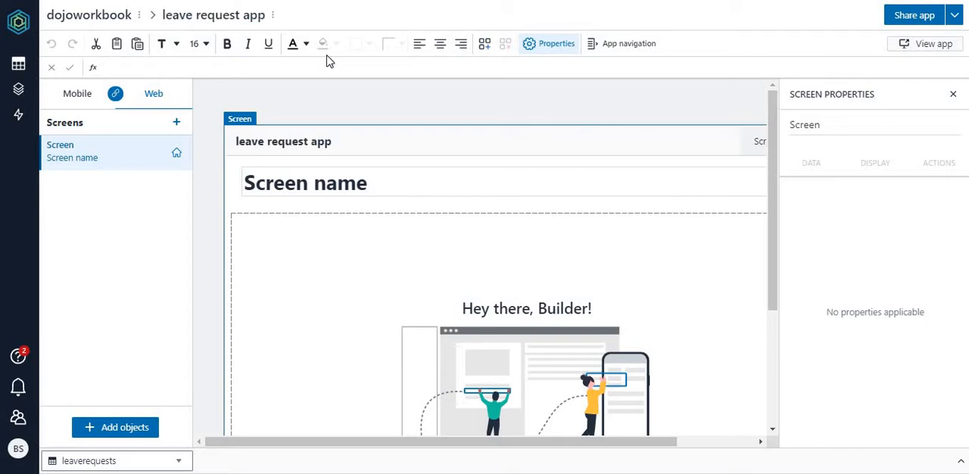
# Step: Rename the app's only screen as listscreen in the screen list
pyautogui.doubleClick(66, 146)
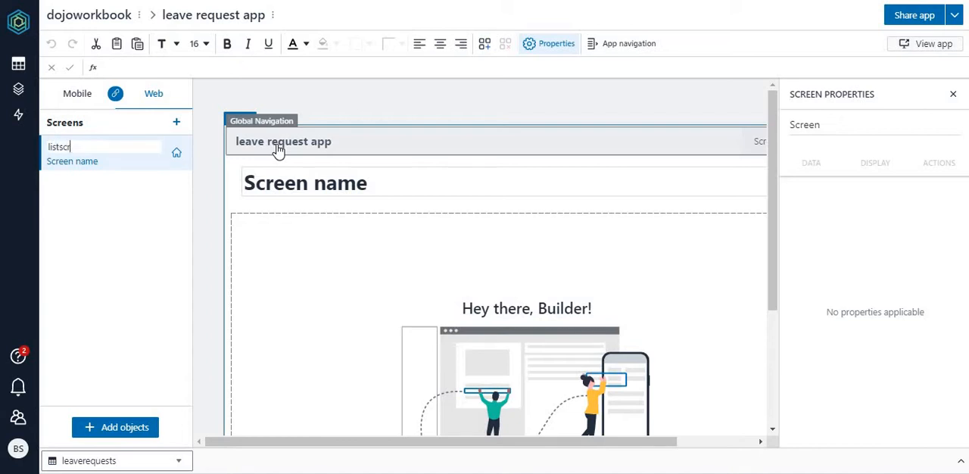
pyautogui.press('Return')
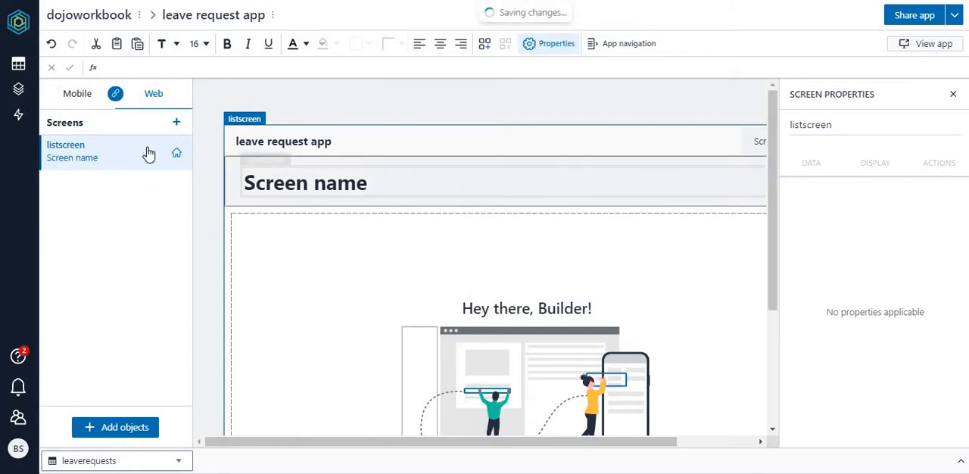
# Step: Replace the heading text in listscreen's header with My Leave Requests
pyautogui.click(373, 191)
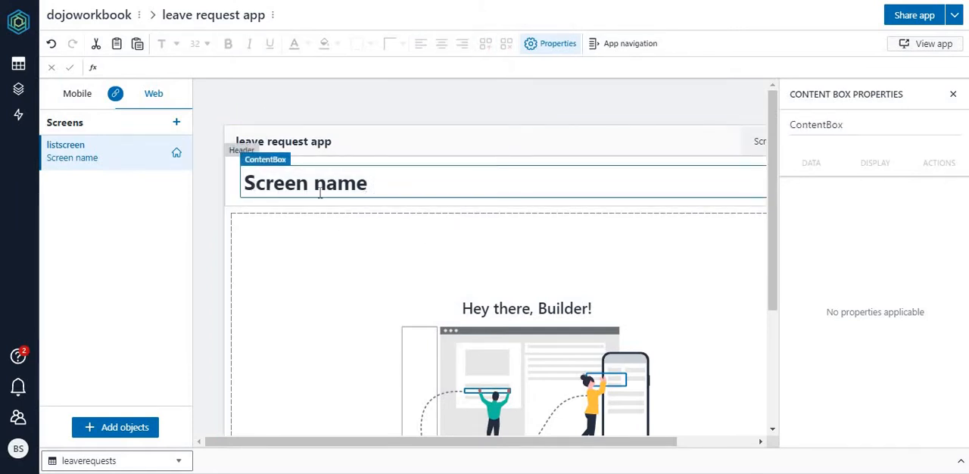
pyautogui.doubleClick(342, 188)
pyautogui.press('BackSpace')
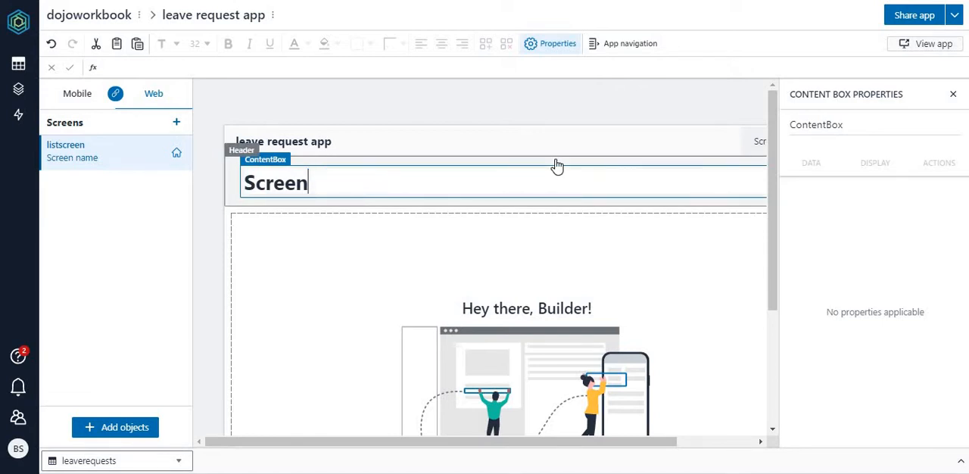
pyautogui.press('BackSpace')
pyautogui.press('BackSpace')
pyautogui.press('BackSpace')
pyautogui.press('BackSpace')
pyautogui.press('BackSpace')
pyautogui.press('BackSpace')
pyautogui.write('My ')
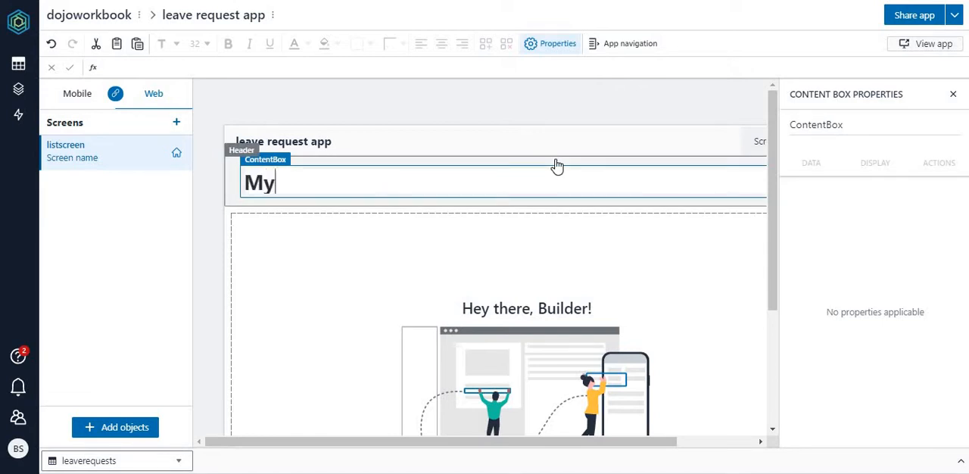
pyautogui.write('Leave')
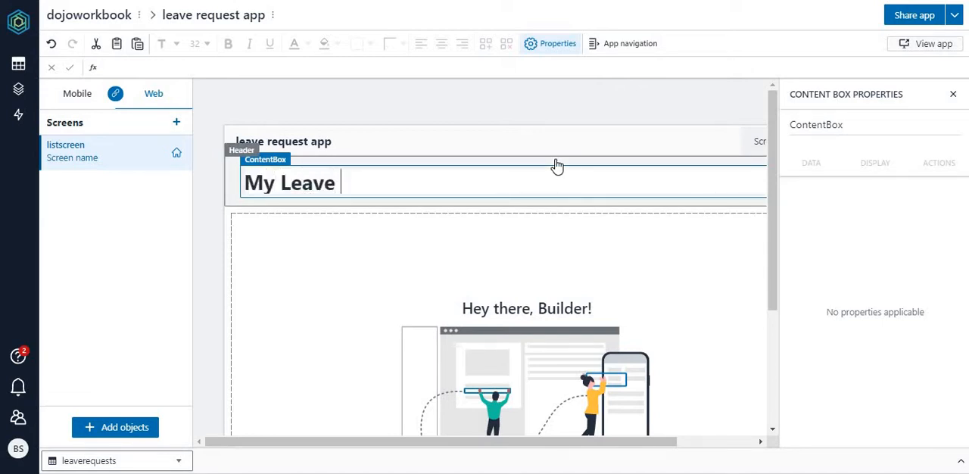
pyautogui.write(' Requests')
pyautogui.press('Return')
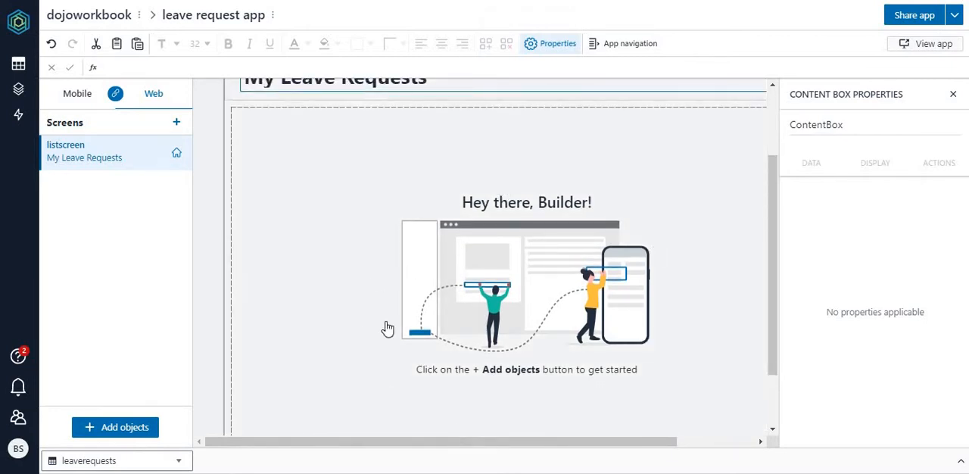
pyautogui.click(383, 275)
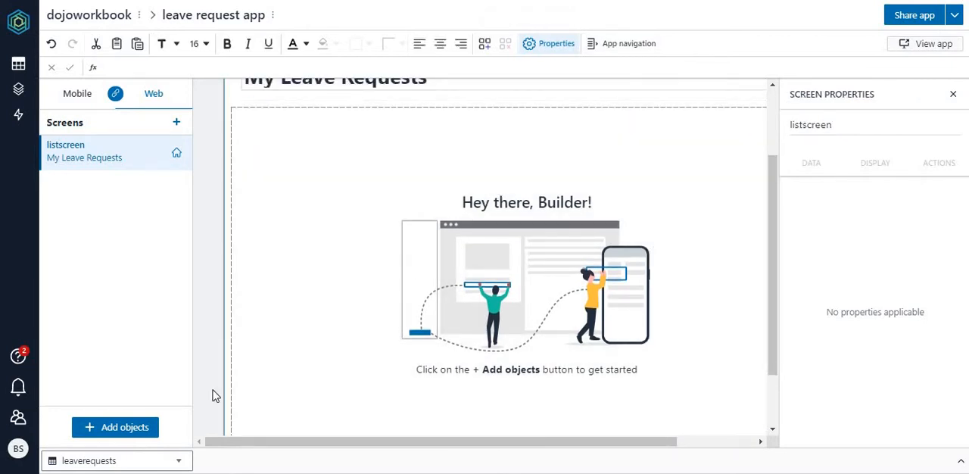
# Step: Insert a column list sourced from leaverequests showing requestid, requestdate, startdate, duration and status, without the user column or a detail screen
pyautogui.click(106, 428)
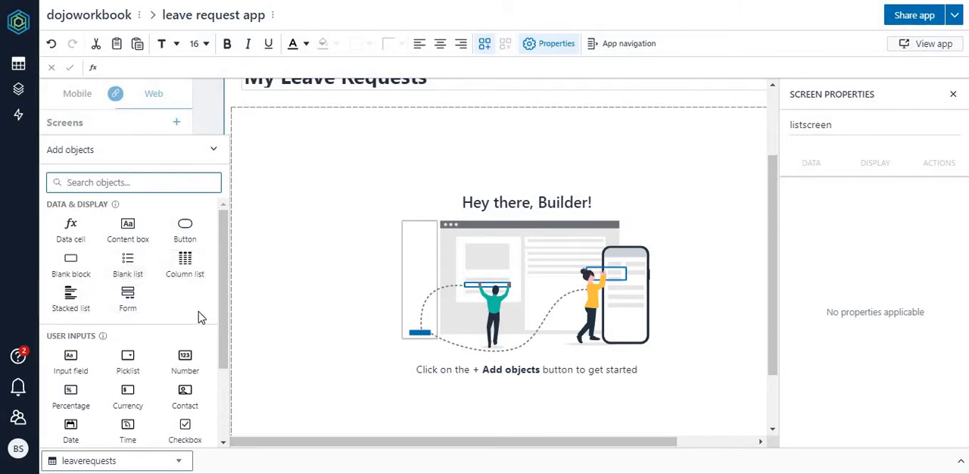
pyautogui.click(183, 267)
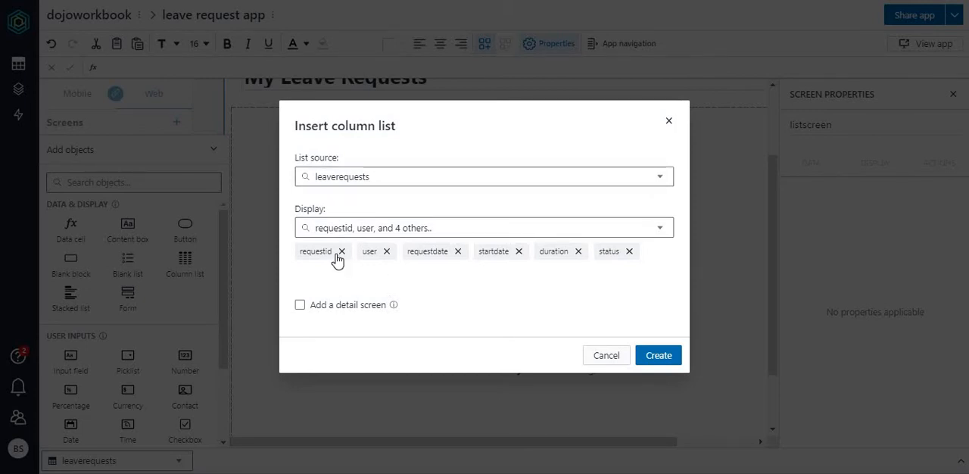
pyautogui.click(387, 251)
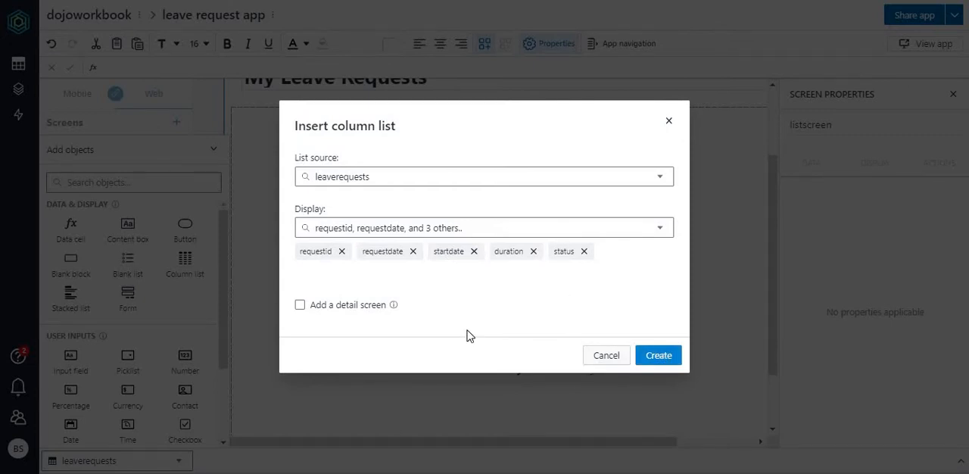
pyautogui.click(324, 307)
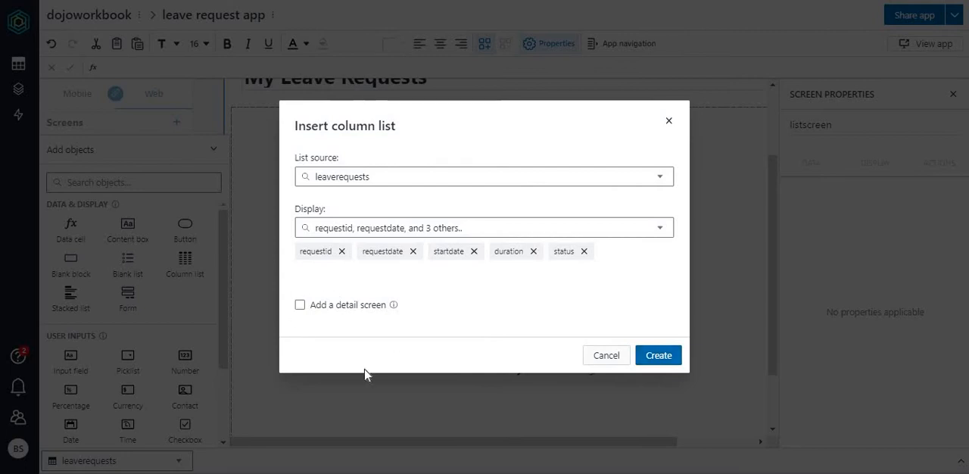
pyautogui.click(659, 363)
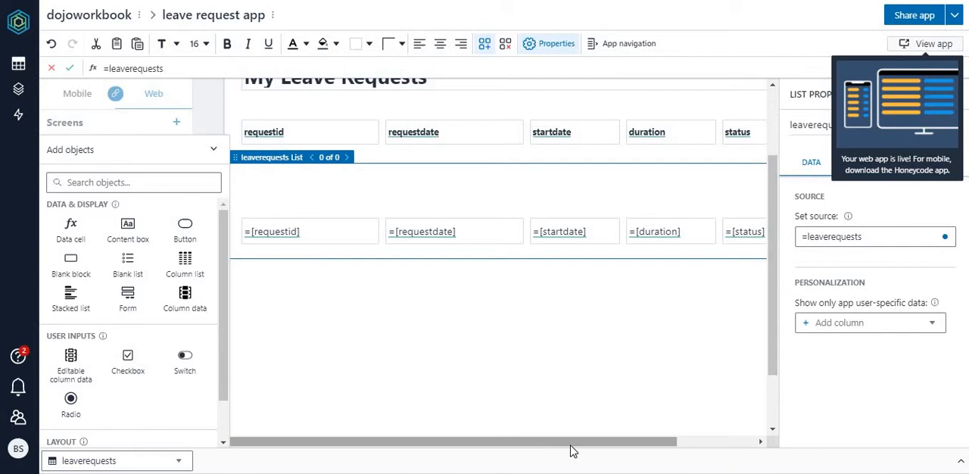
# Step: View the live web app to check the My Leave Requests list, and return to the Builder
pyautogui.moveTo(573, 451); pyautogui.dragTo(373, 445)
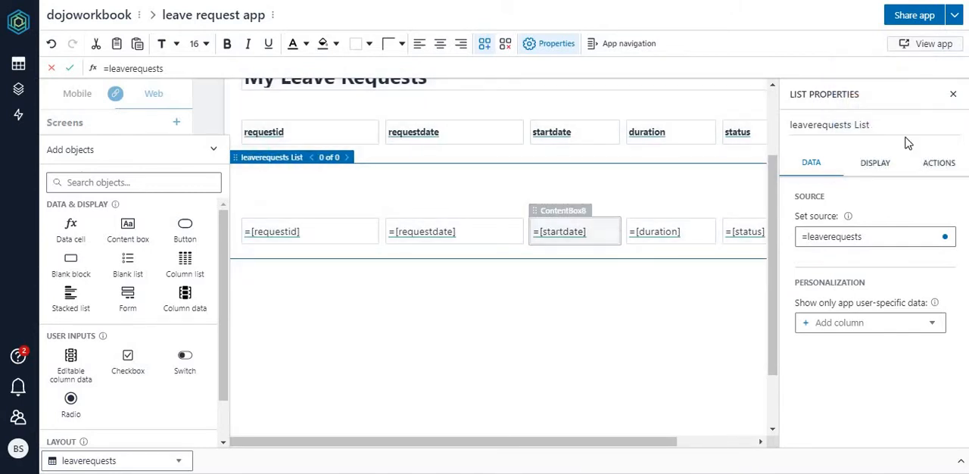
pyautogui.moveTo(927, 47)
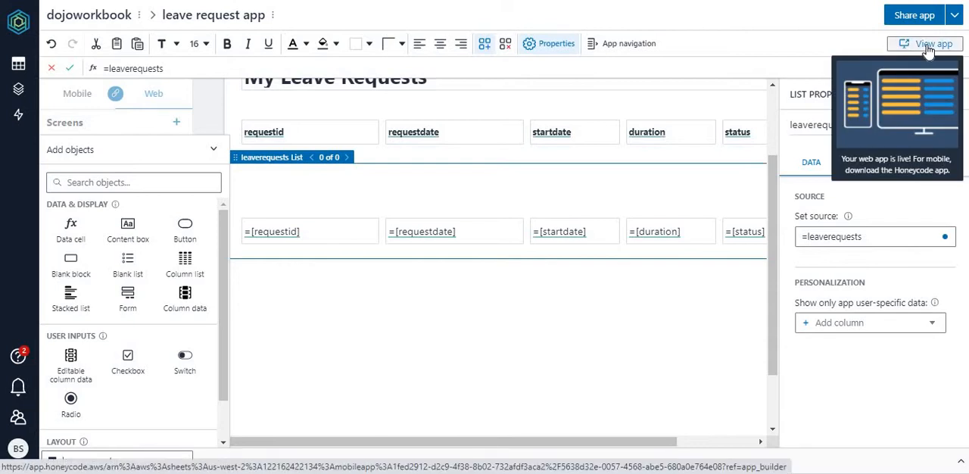
pyautogui.click(928, 47)
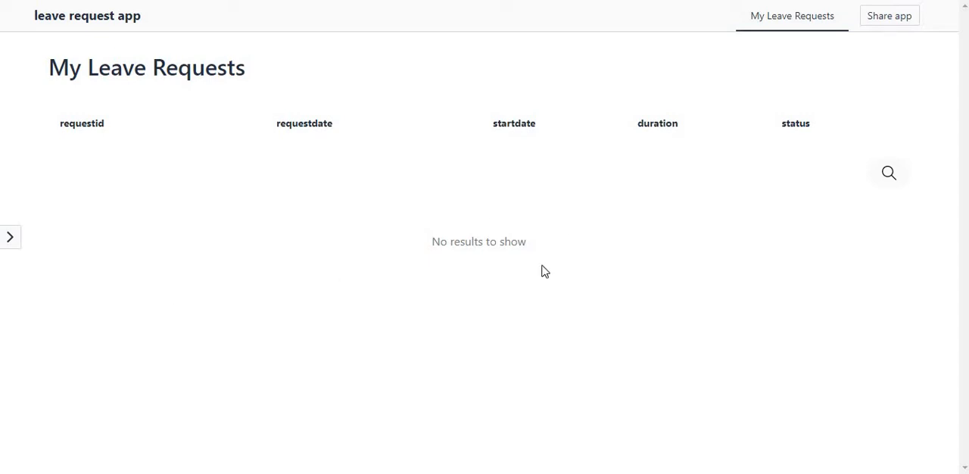
pyautogui.click(98, 0)
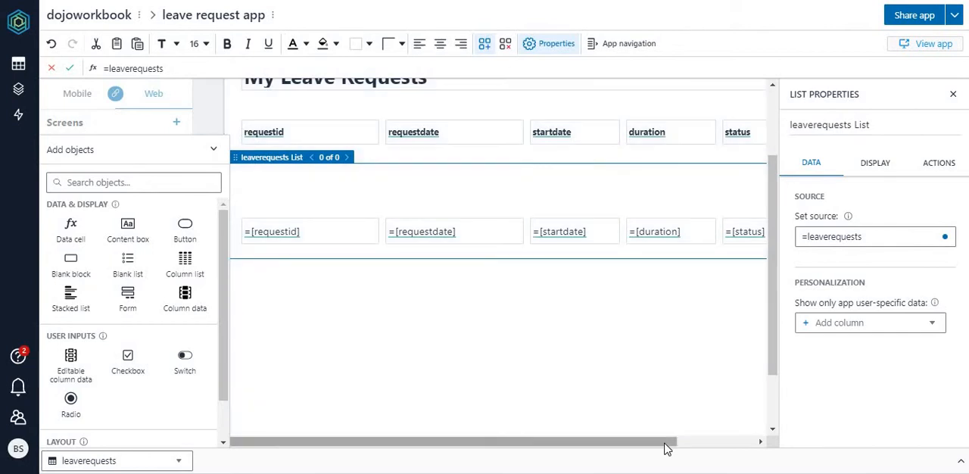
# Step: Add a button below the leave requests list and narrow it from its left side to the width of the status column
pyautogui.moveTo(666, 443); pyautogui.dragTo(401, 455)
pyautogui.click(751, 447)
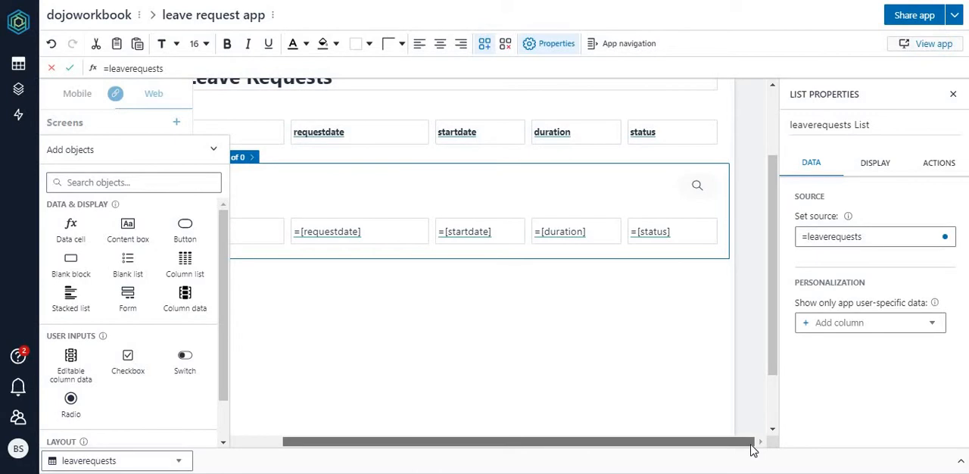
pyautogui.moveTo(754, 449); pyautogui.dragTo(508, 428)
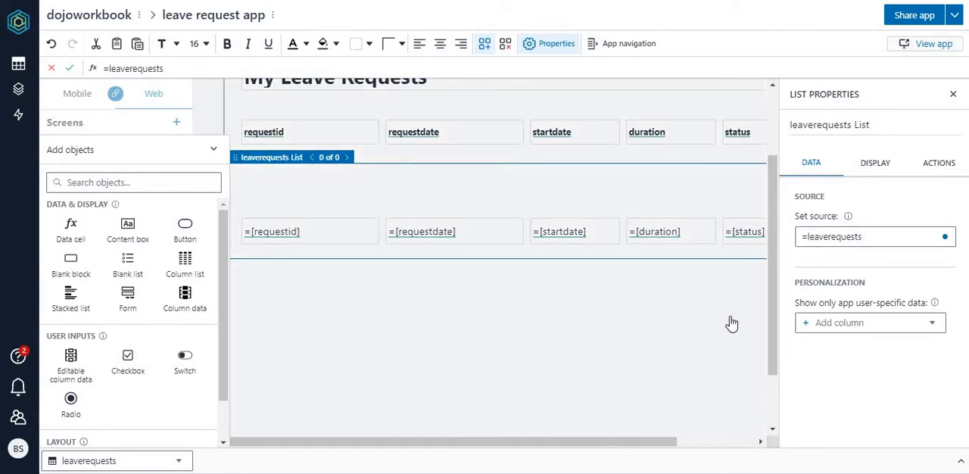
pyautogui.click(647, 311)
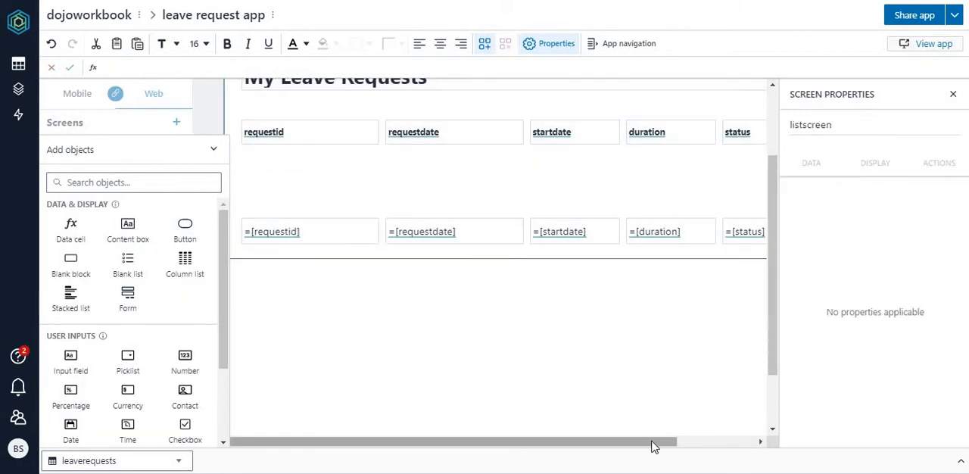
pyautogui.moveTo(656, 443); pyautogui.dragTo(774, 442)
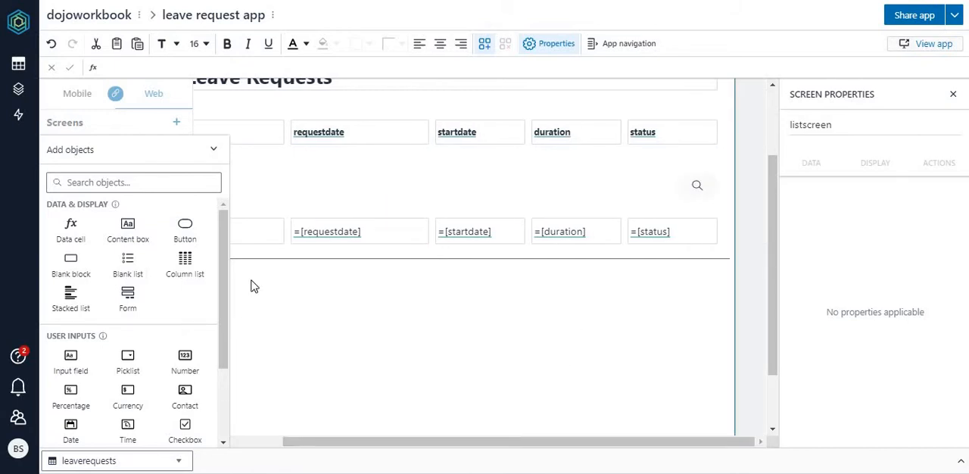
pyautogui.click(185, 233)
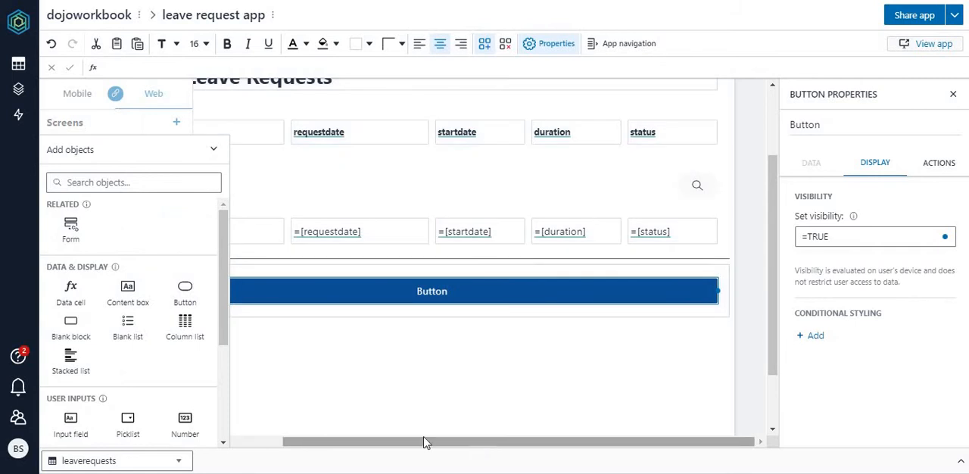
pyautogui.moveTo(424, 443); pyautogui.dragTo(341, 439)
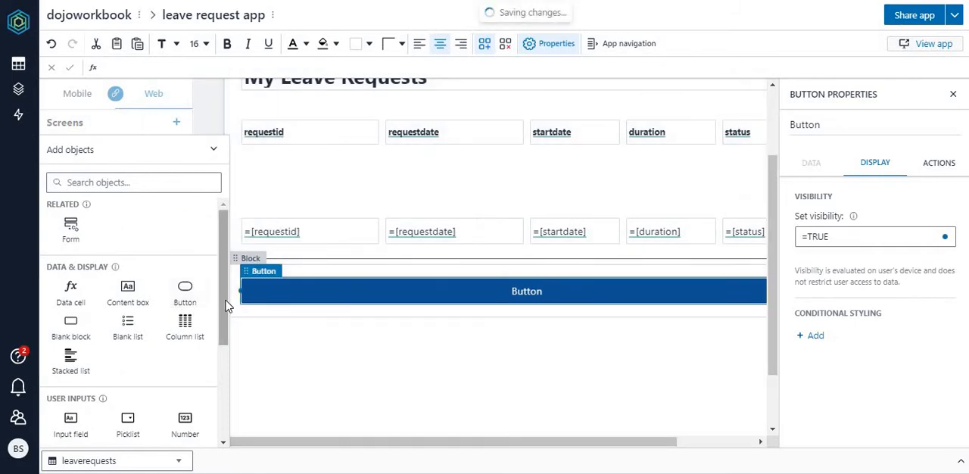
pyautogui.moveTo(239, 293); pyautogui.dragTo(721, 305)
pyautogui.click(720, 442)
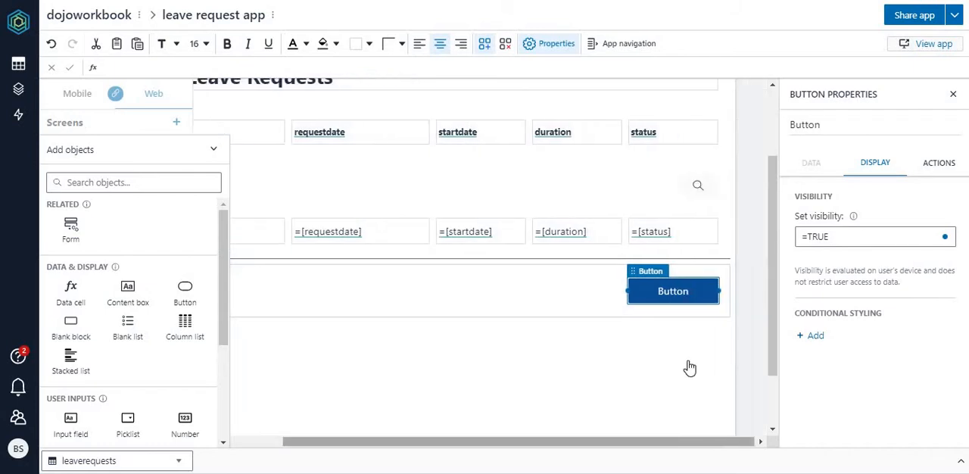
# Step: Label the button New Leave Request and widen it leftward so the text fits on one line
pyautogui.doubleClick(677, 298)
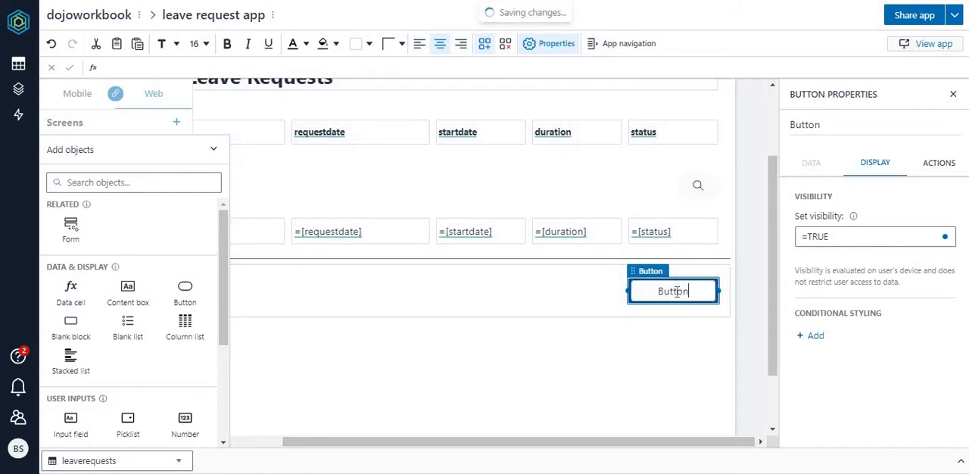
pyautogui.press('BackSpace')
pyautogui.press('BackSpace')
pyautogui.press('BackSpace')
pyautogui.press('BackSpace')
pyautogui.press('BackSpace')
pyautogui.press('BackSpace')
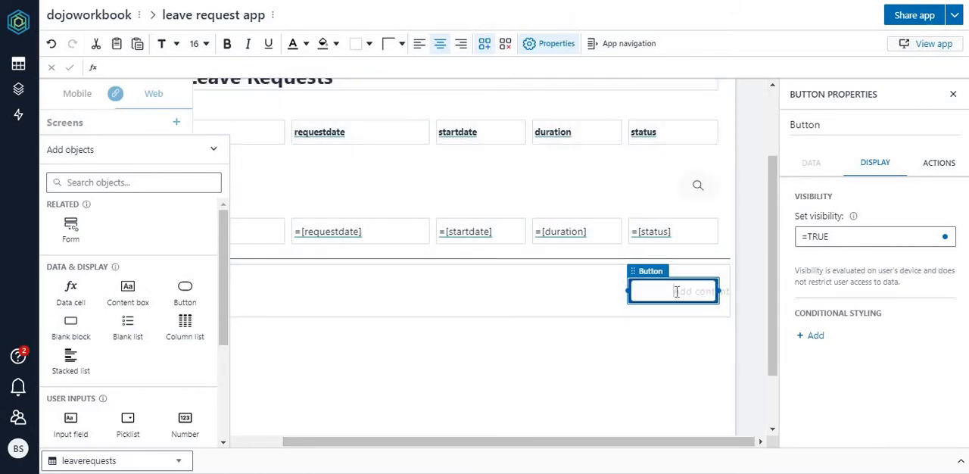
pyautogui.write('New Leave Req')
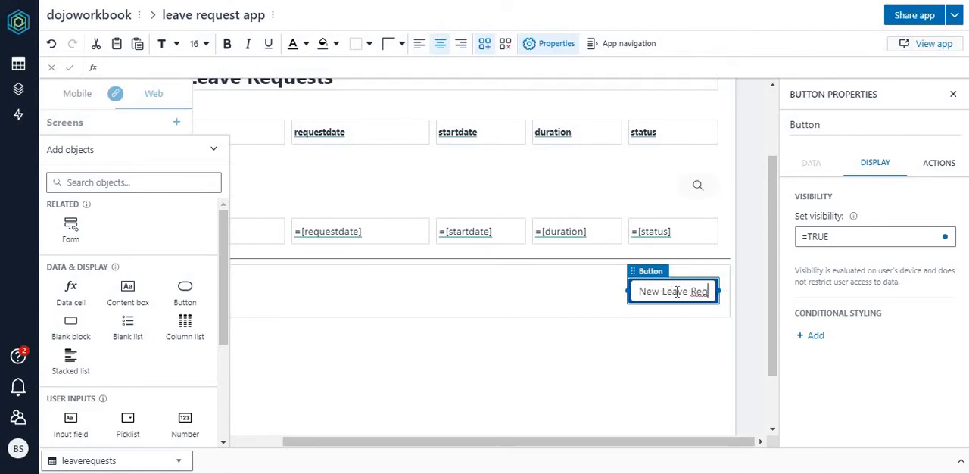
pyautogui.write('uest')
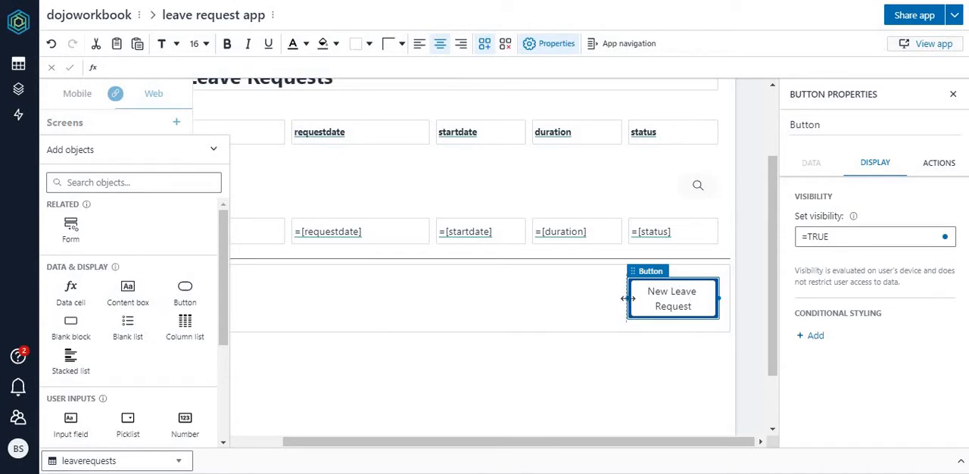
pyautogui.moveTo(627, 299); pyautogui.dragTo(579, 297)
pyautogui.click(629, 379)
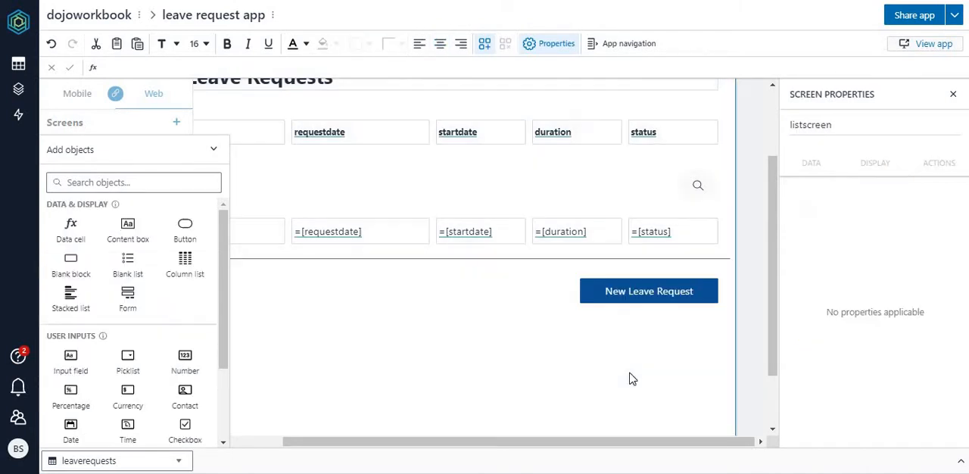
# Step: Set the New Leave Request button's quick action to navigate to a newly created screen
pyautogui.click(660, 293)
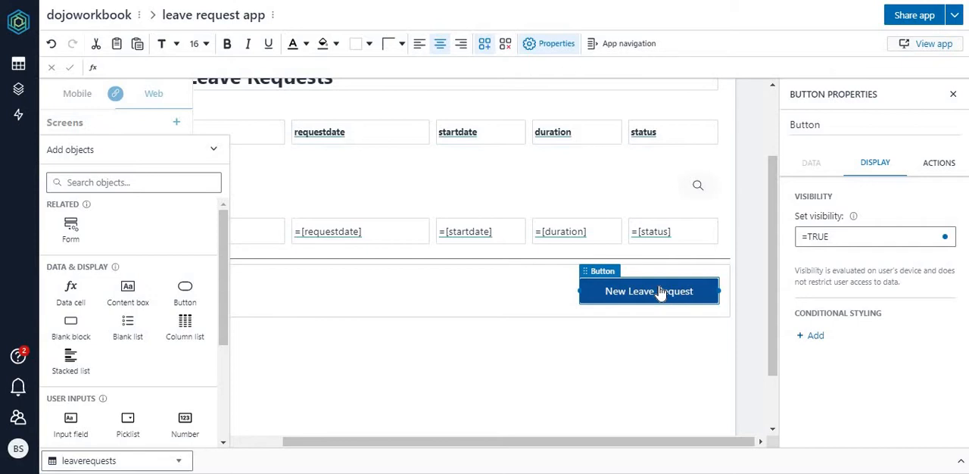
pyautogui.click(942, 165)
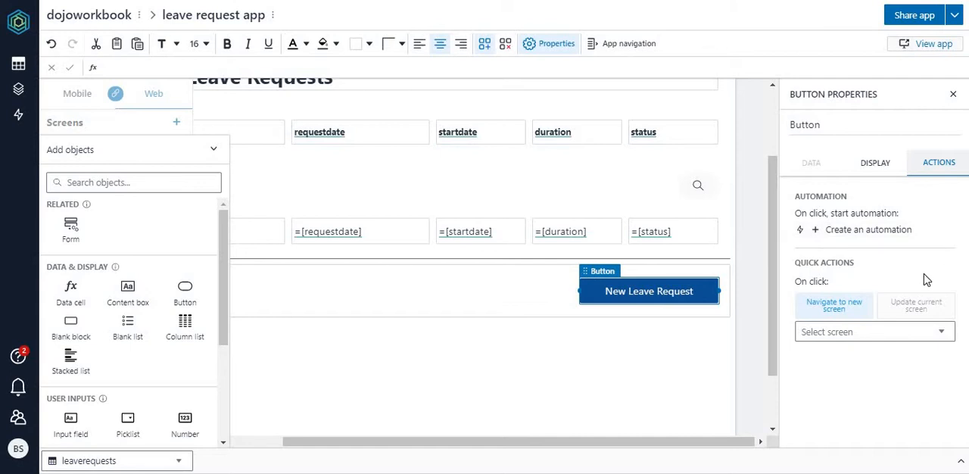
pyautogui.click(852, 312)
pyautogui.click(864, 333)
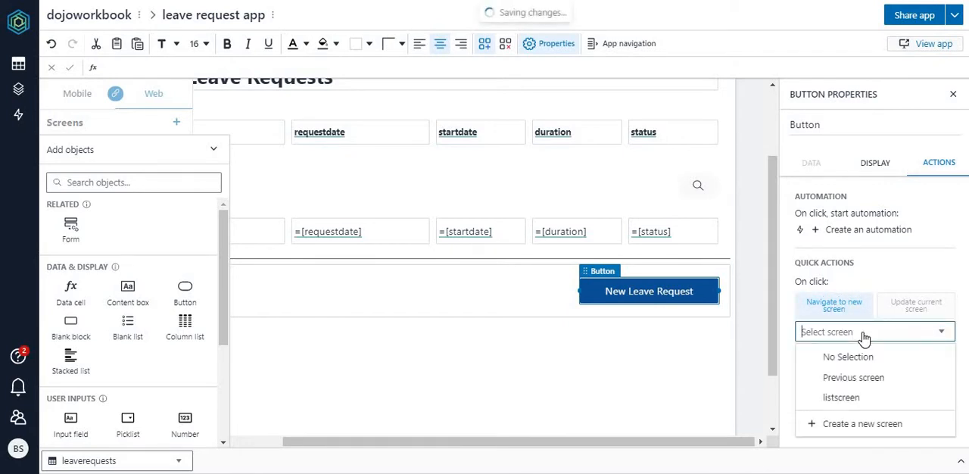
pyautogui.click(862, 424)
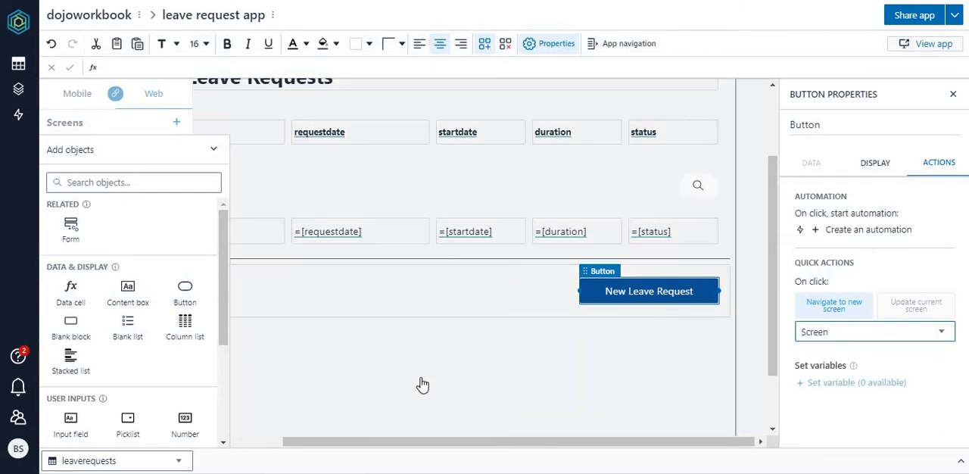
pyautogui.click(422, 382)
# Step: Rename the newly added second screen as newscreen in the screen list
pyautogui.click(216, 151)
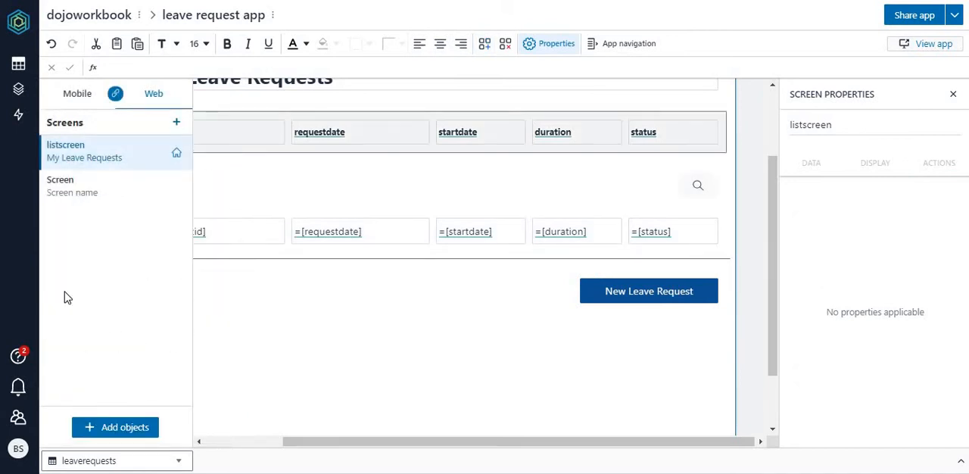
pyautogui.click(68, 198)
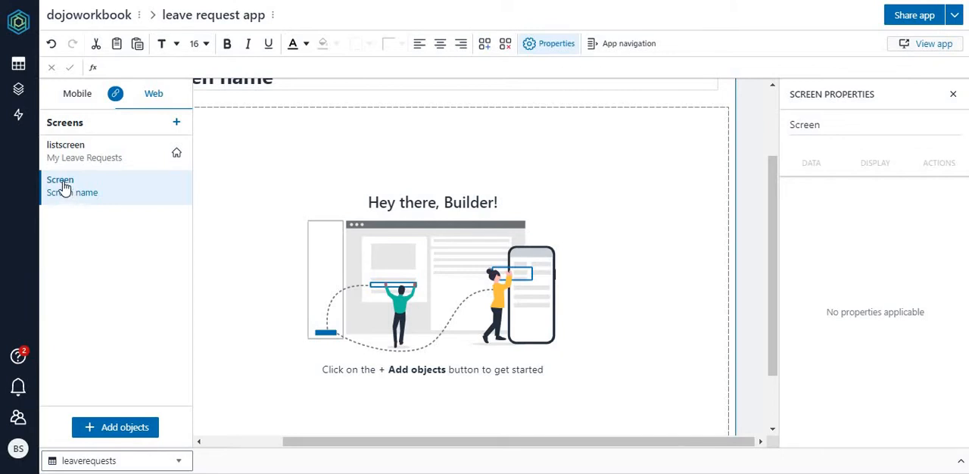
pyautogui.doubleClick(64, 182)
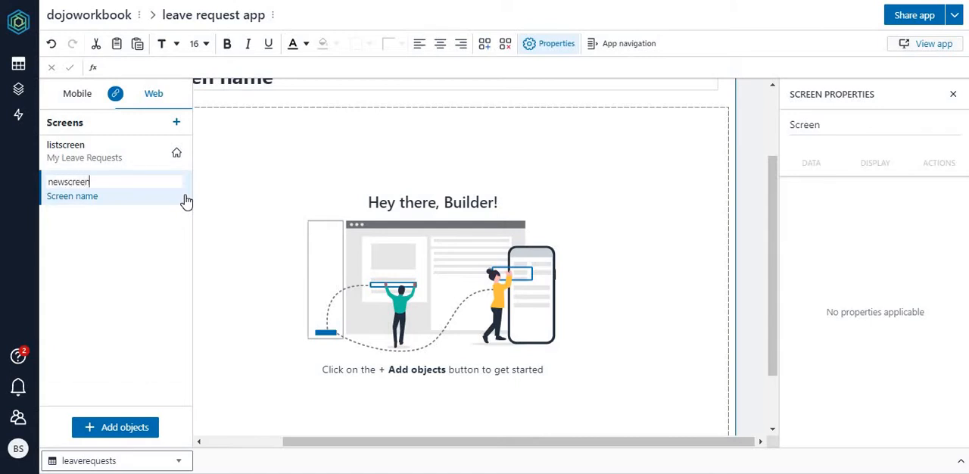
pyautogui.write('newscreen')
pyautogui.press('Return')
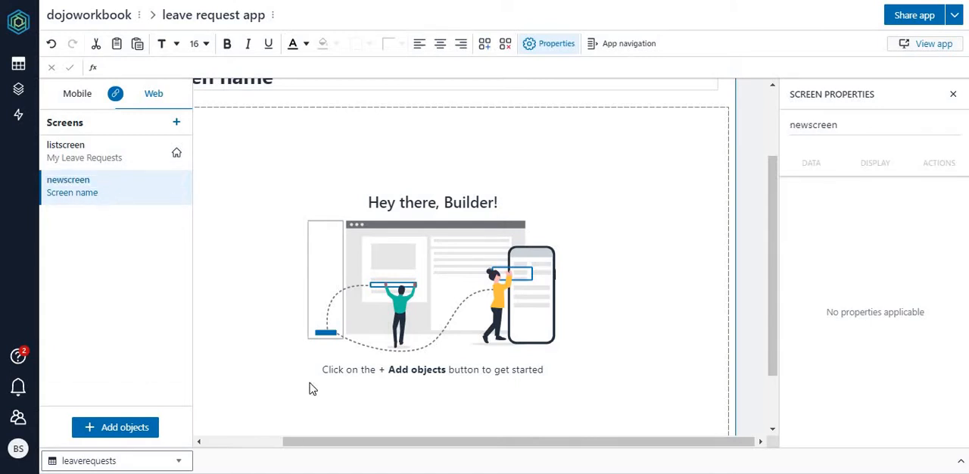
# Step: Change the newscreen heading to New Leave Request
pyautogui.click(248, 441)
pyautogui.moveTo(774, 209); pyautogui.dragTo(775, 156)
pyautogui.click(348, 174)
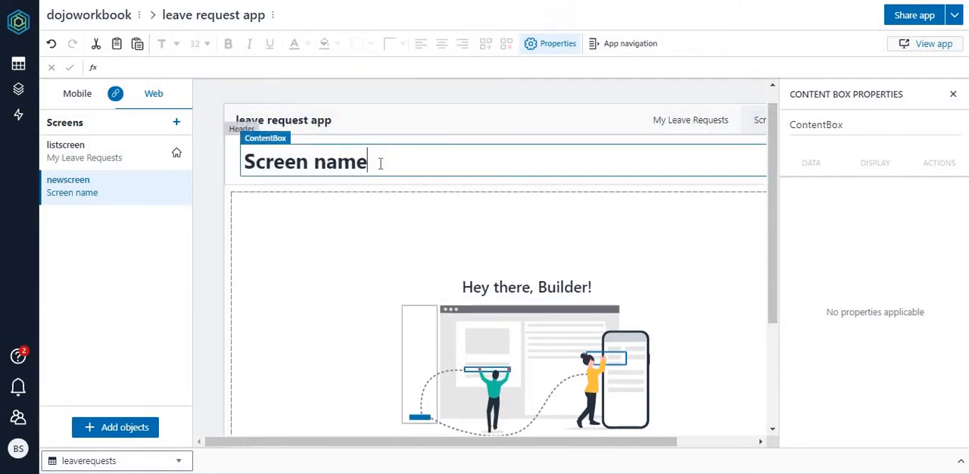
pyautogui.moveTo(378, 162); pyautogui.dragTo(241, 169)
pyautogui.write('N')
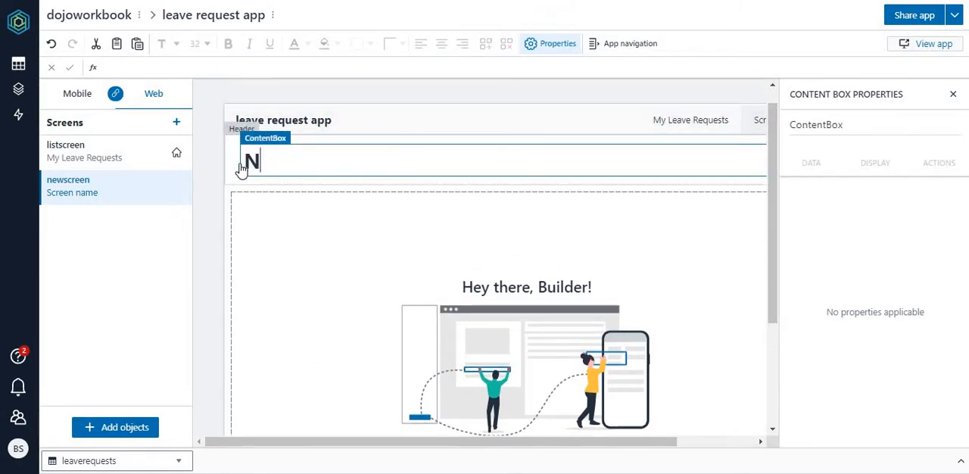
pyautogui.write('ew Leave Request')
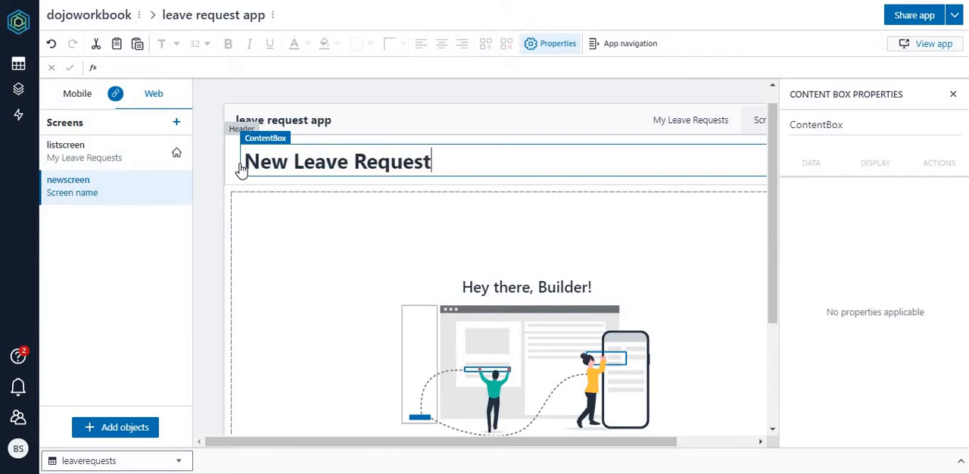
pyautogui.press('Return')
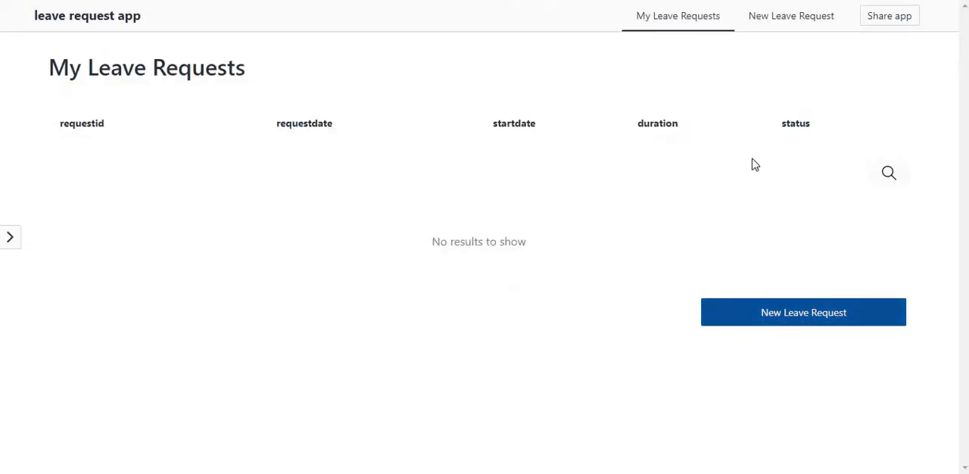
# Step: Test the New Leave Request button in the app preview, return to My Leave Requests, and switch back to the builder
pyautogui.click(816, 318)
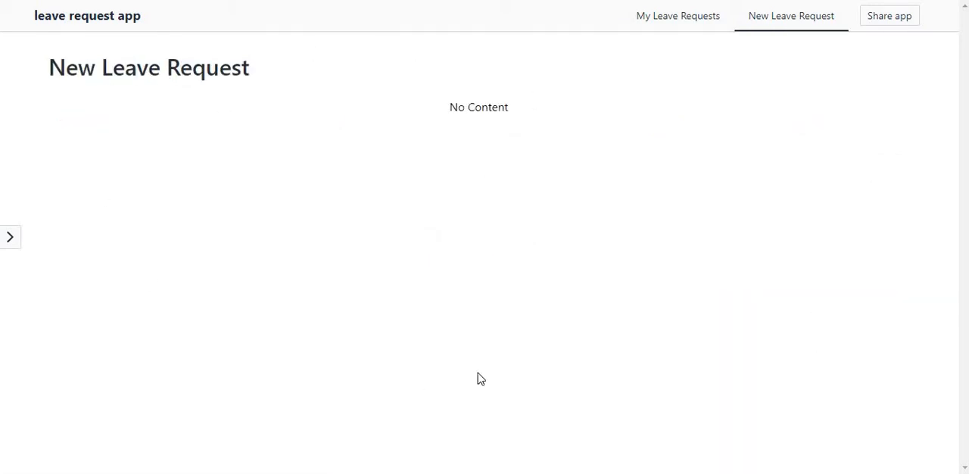
pyautogui.click(680, 27)
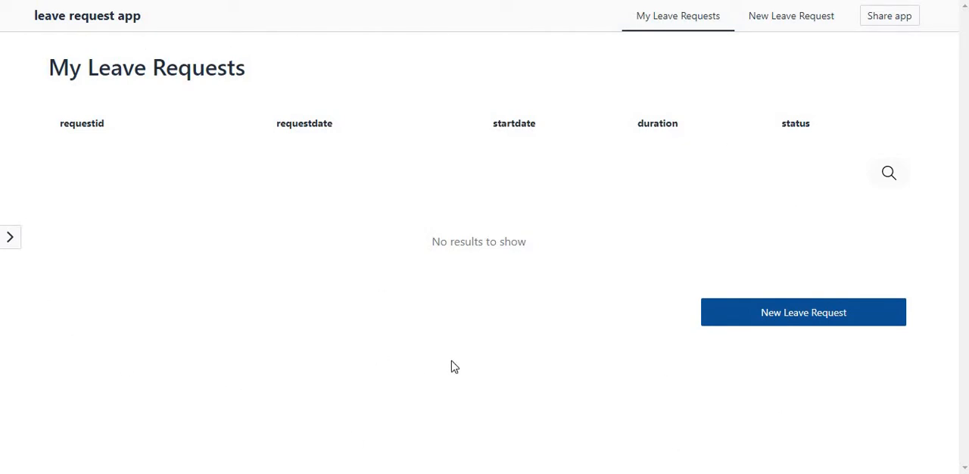
pyautogui.hotkey('ctrl', 'shift', 'Tab')
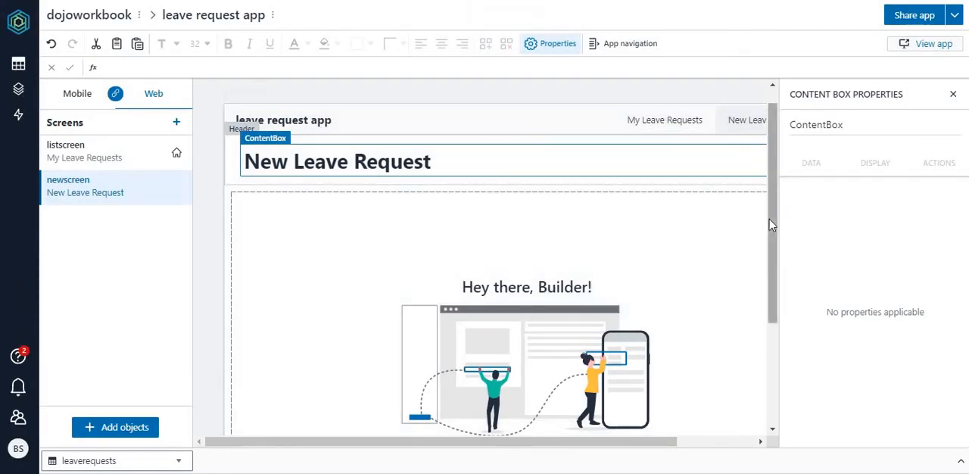
# Step: Start inserting a form for leaverequests on the New Leave Request screen, with its placement set to Form in current screen
pyautogui.scroll(-2, 780, 270)
pyautogui.scroll(2, 787, 270)
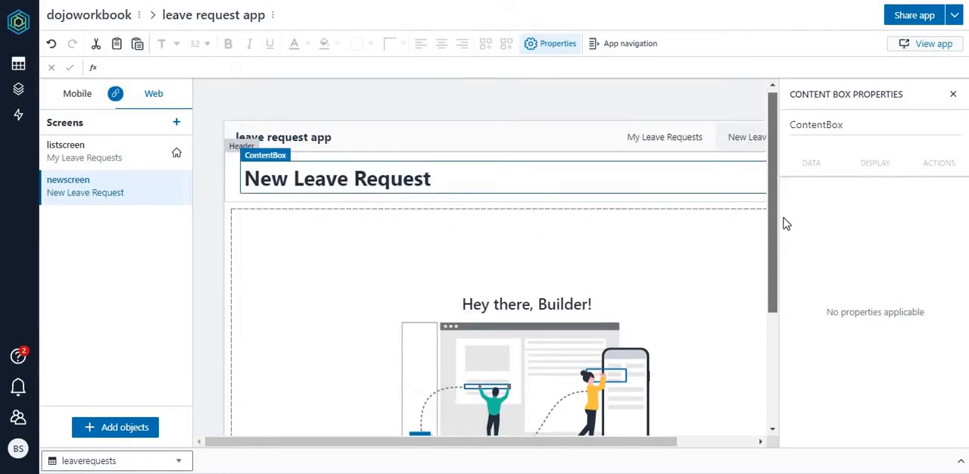
pyautogui.scroll(-3, 784, 257)
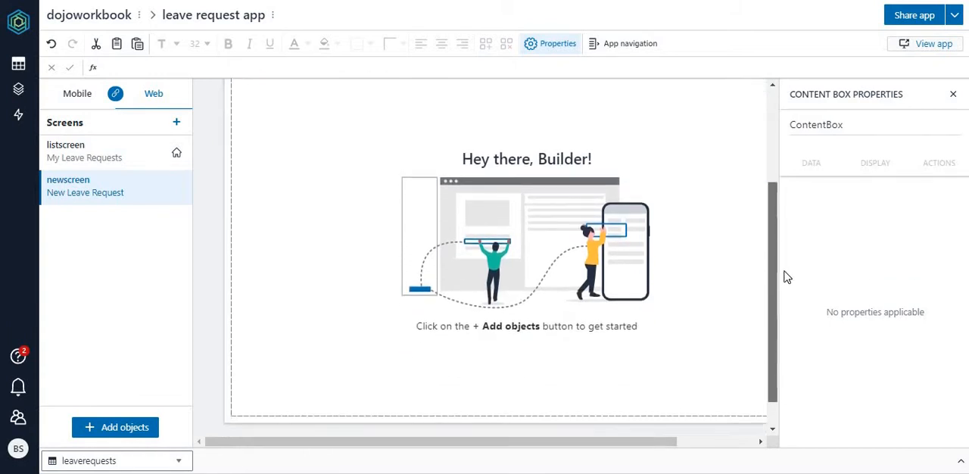
pyautogui.scroll(1, 785, 275)
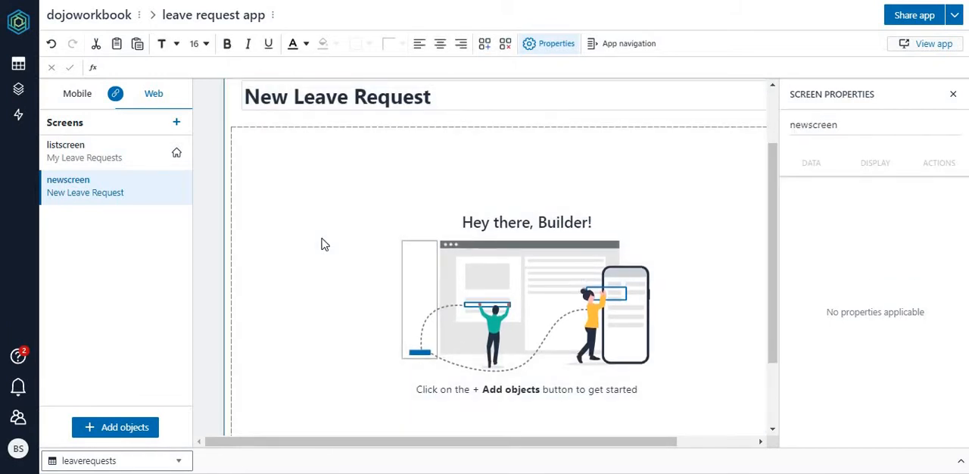
pyautogui.click(322, 245)
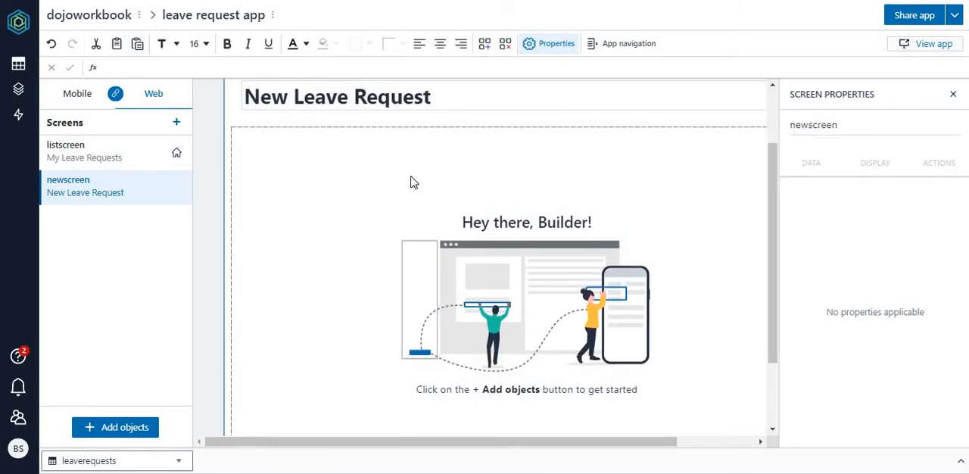
pyautogui.click(114, 428)
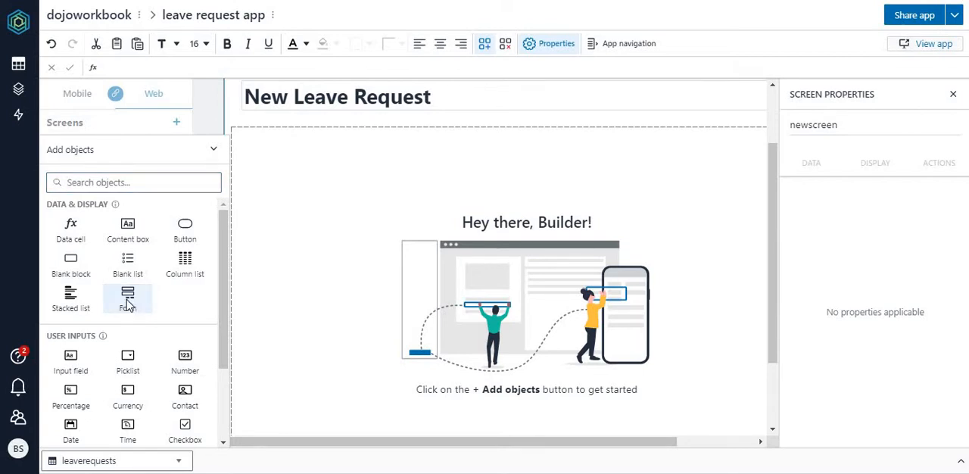
pyautogui.click(128, 300)
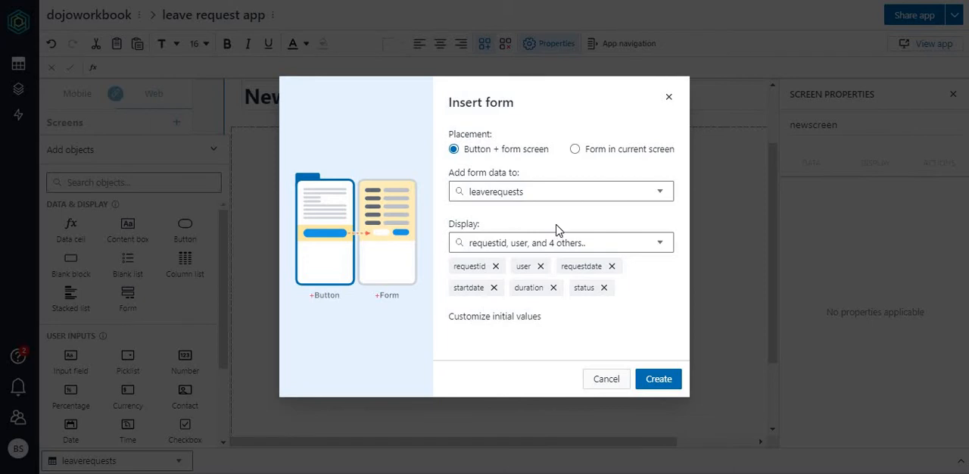
pyautogui.click(577, 151)
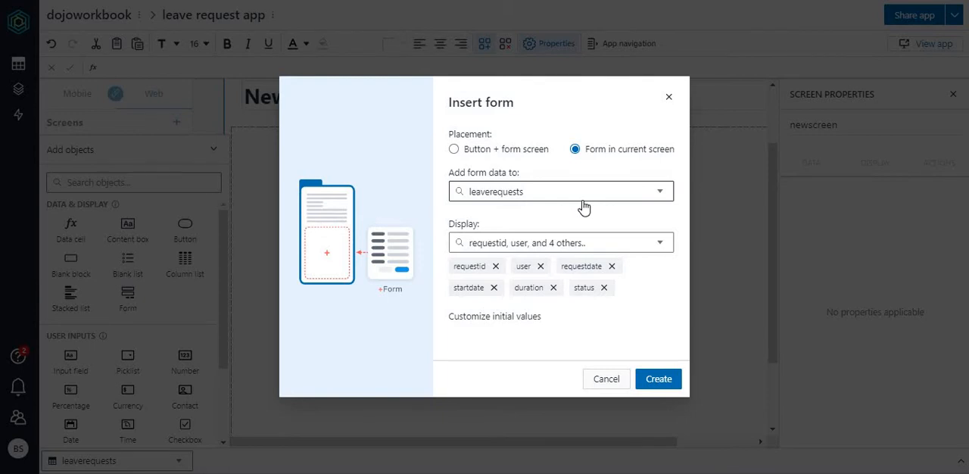
# Step: Exclude requestid, user, requestdate and status from the form's displayed fields, keeping startdate and duration, and create the form
pyautogui.click(496, 268)
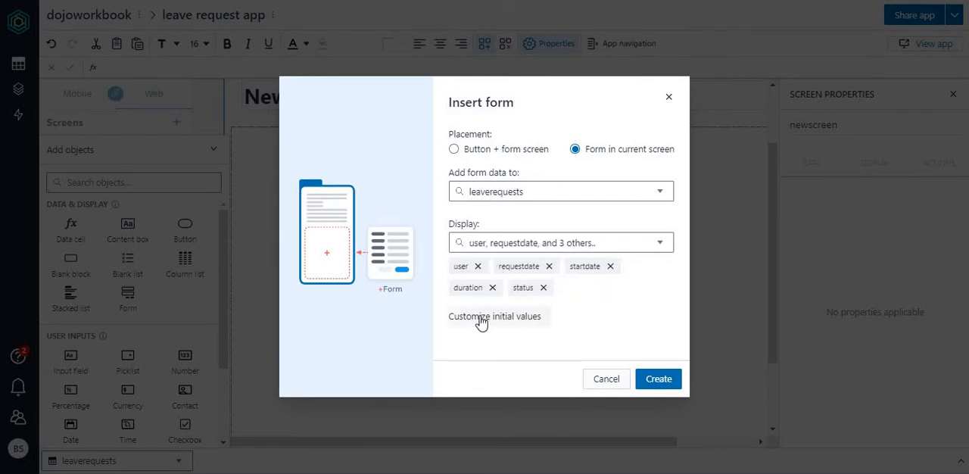
pyautogui.click(476, 267)
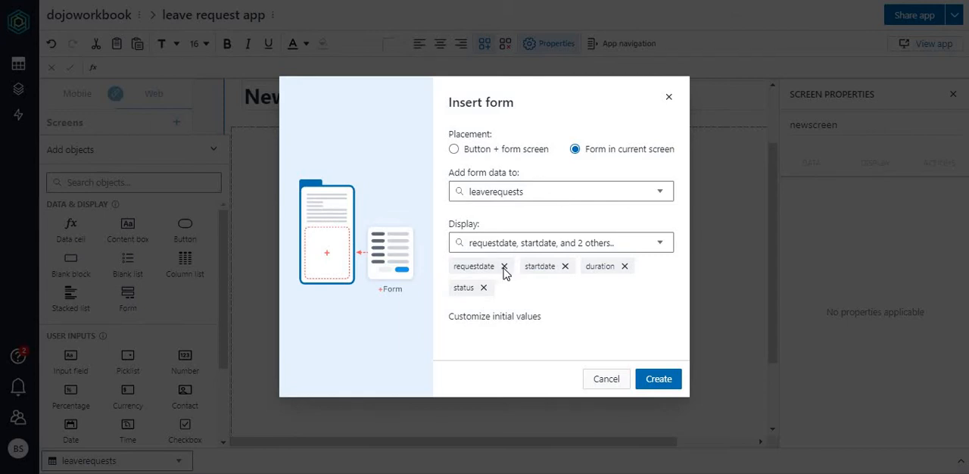
pyautogui.click(503, 268)
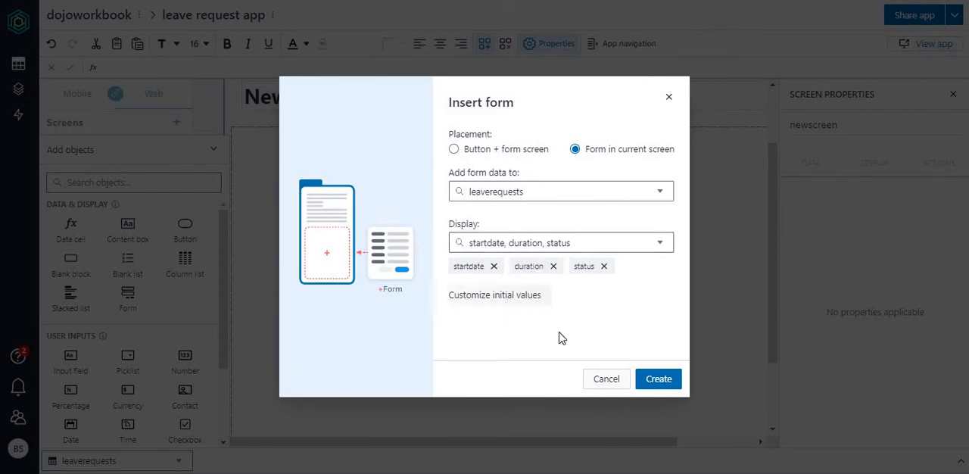
pyautogui.click(603, 266)
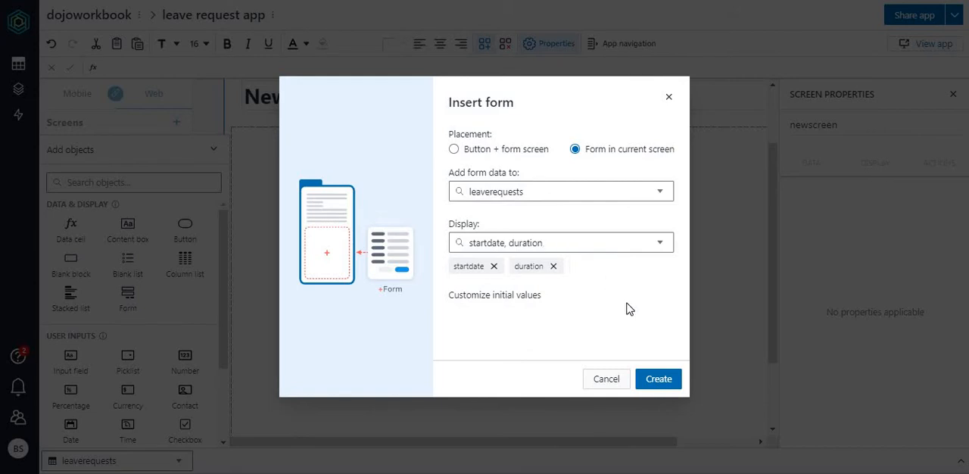
pyautogui.click(669, 385)
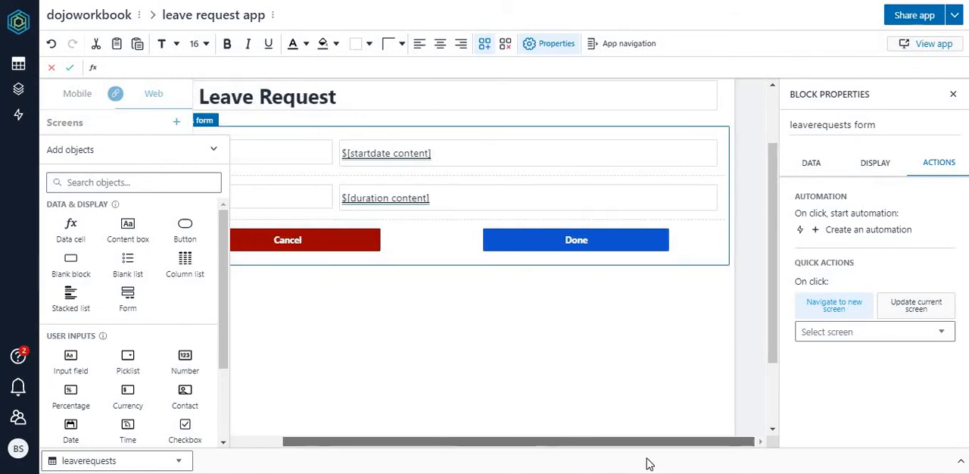
# Step: Narrow the form's Done button from its left side, move Cancel directly beside it, and narrow Cancel to the same width
pyautogui.hscroll(3, 643, 463)
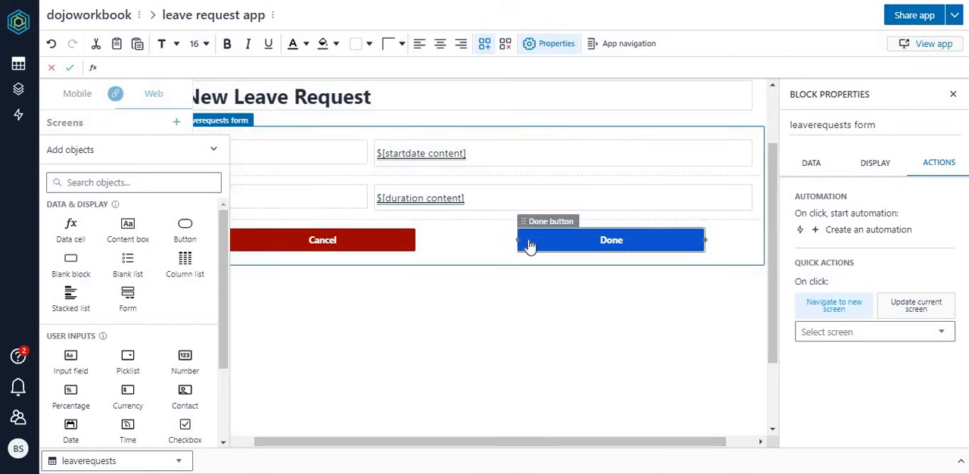
pyautogui.moveTo(515, 240); pyautogui.dragTo(614, 240)
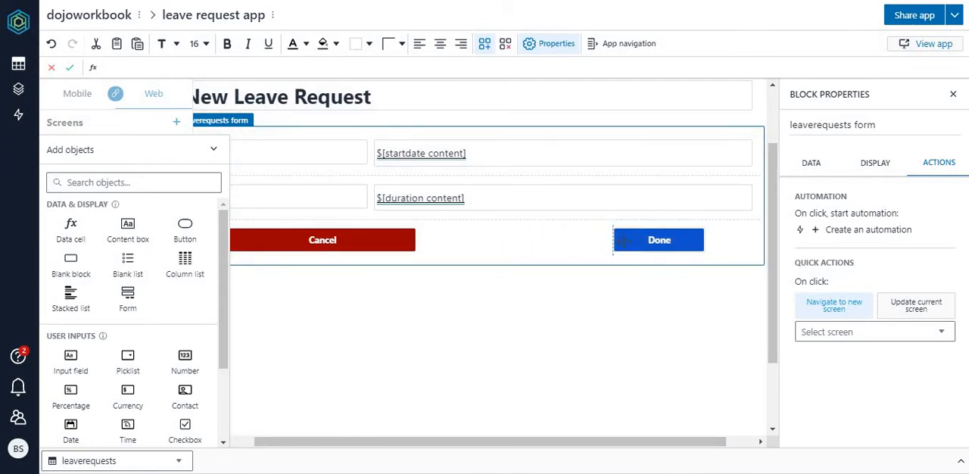
pyautogui.moveTo(389, 249); pyautogui.dragTo(598, 240)
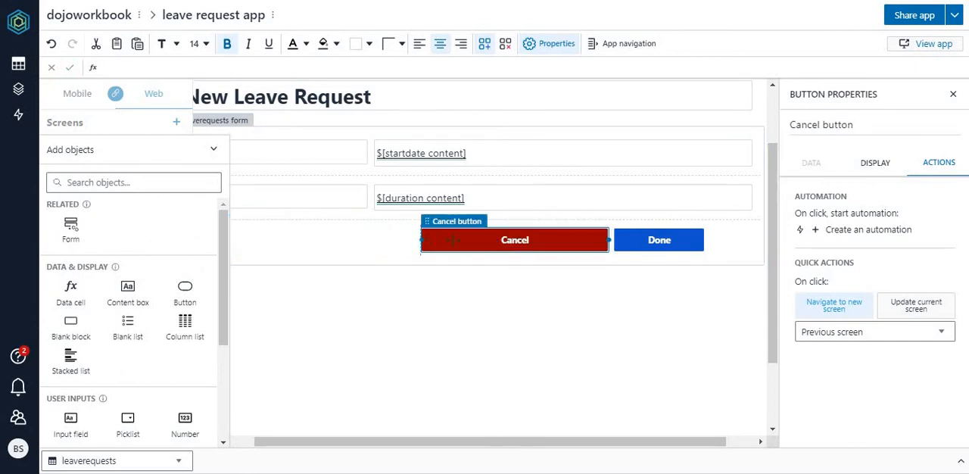
pyautogui.moveTo(451, 240); pyautogui.dragTo(512, 240)
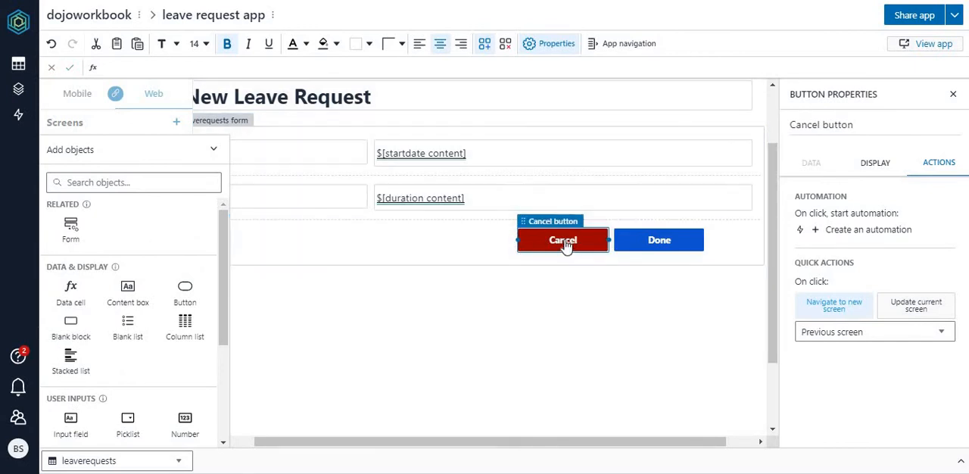
# Step: Set the Cancel button's quick action to navigate to listscreen
pyautogui.click(883, 333)
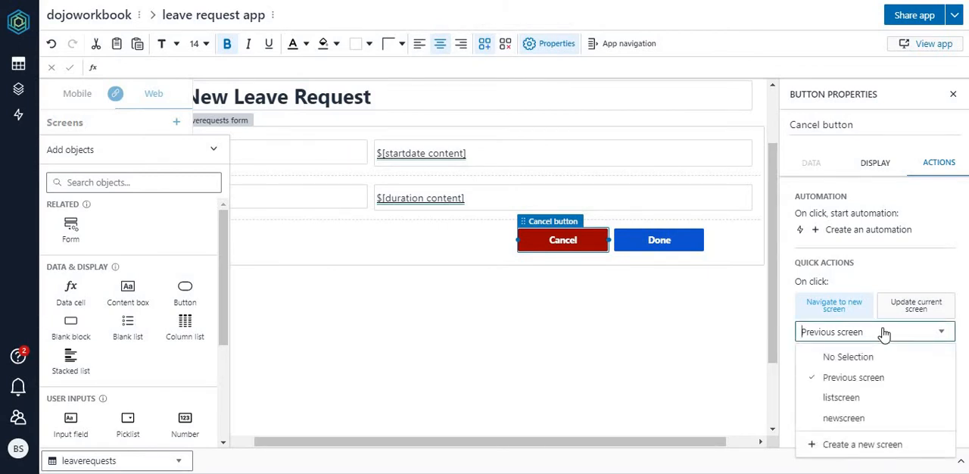
pyautogui.click(855, 399)
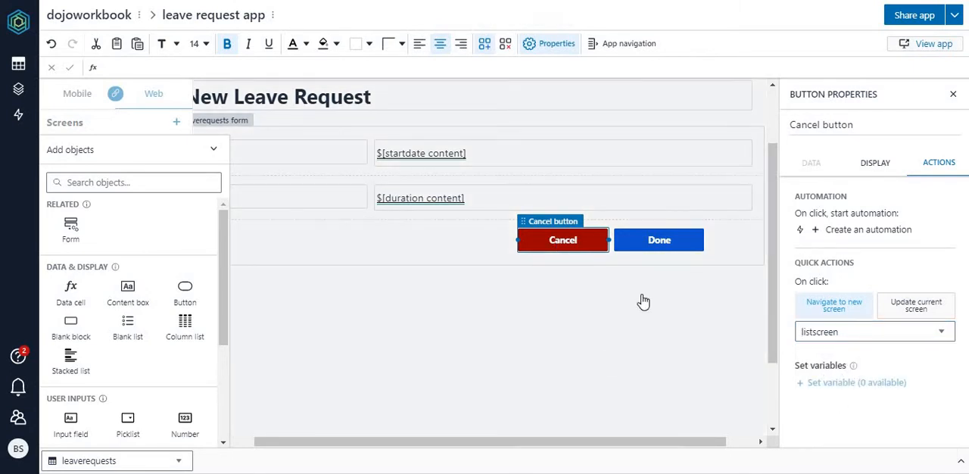
# Step: Change the form's Done button label to Submit
pyautogui.click(659, 242)
pyautogui.click(660, 242)
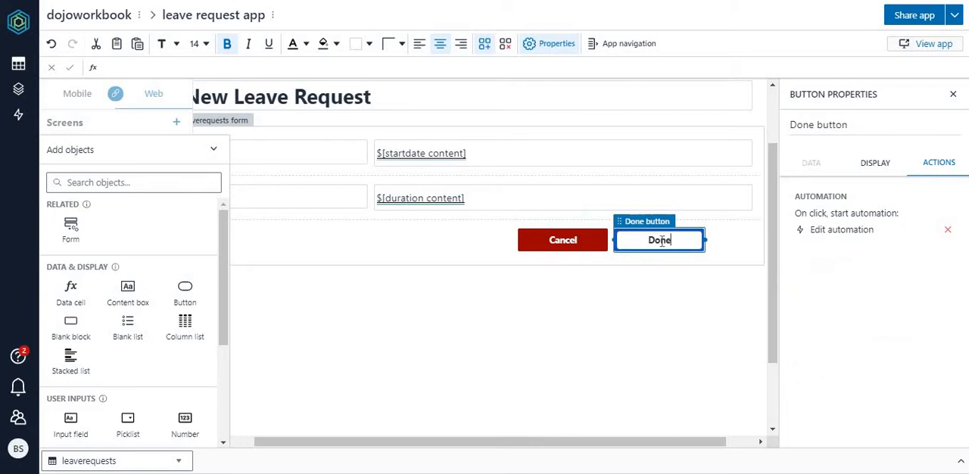
pyautogui.moveTo(673, 242)
pyautogui.mouseDown()
pyautogui.moveTo(645, 251)
pyautogui.moveTo(672, 250)
pyautogui.moveTo(682, 236)
pyautogui.mouseUp()
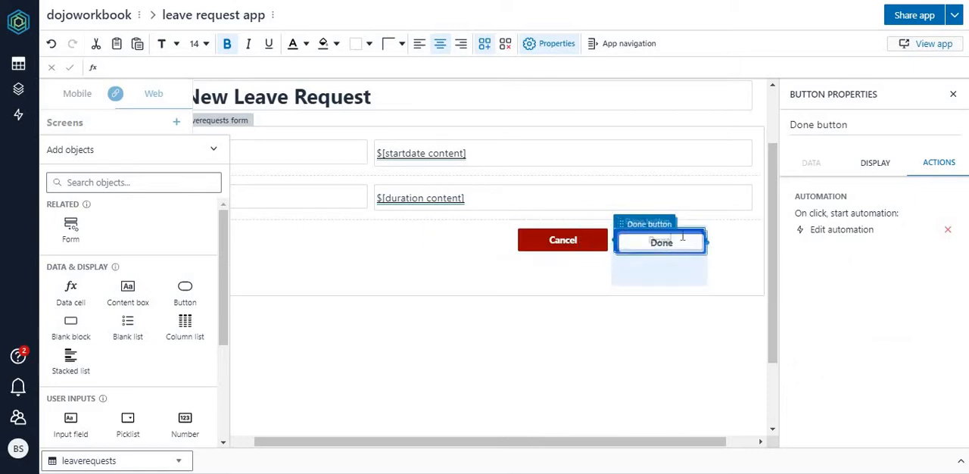
pyautogui.doubleClick(660, 242)
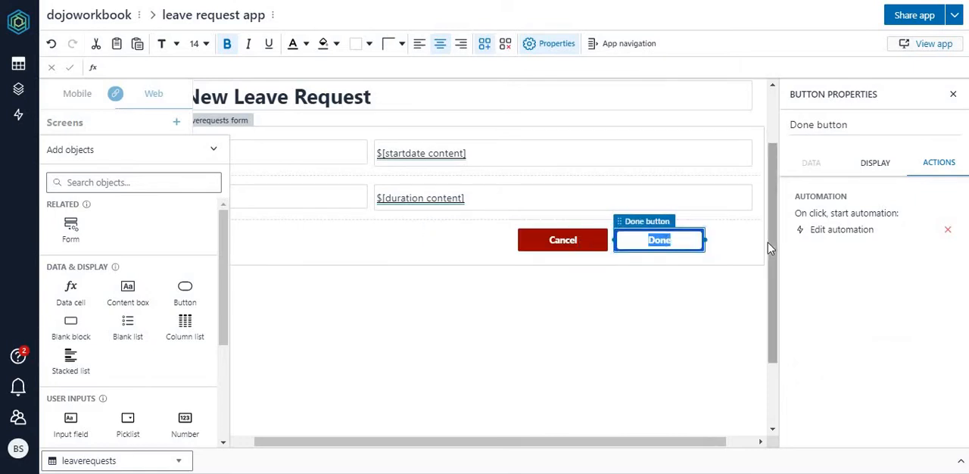
pyautogui.write('Submit')
pyautogui.press('Return')
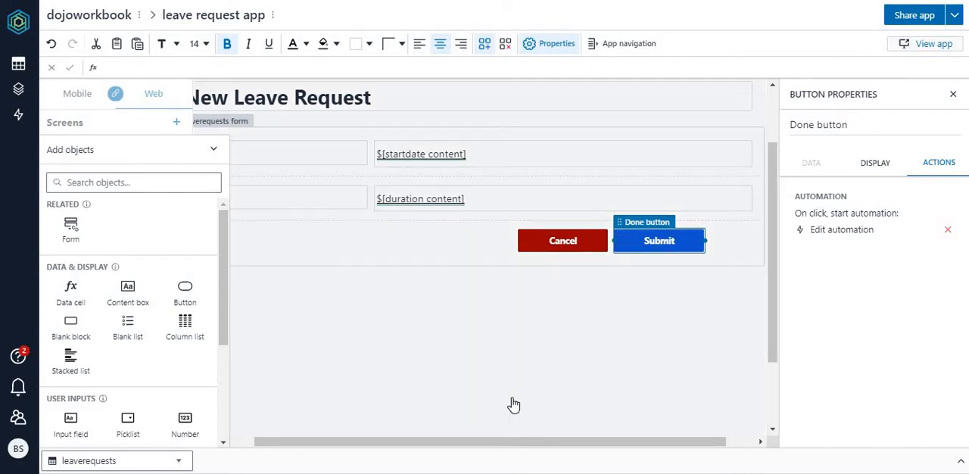
pyautogui.click(513, 400)
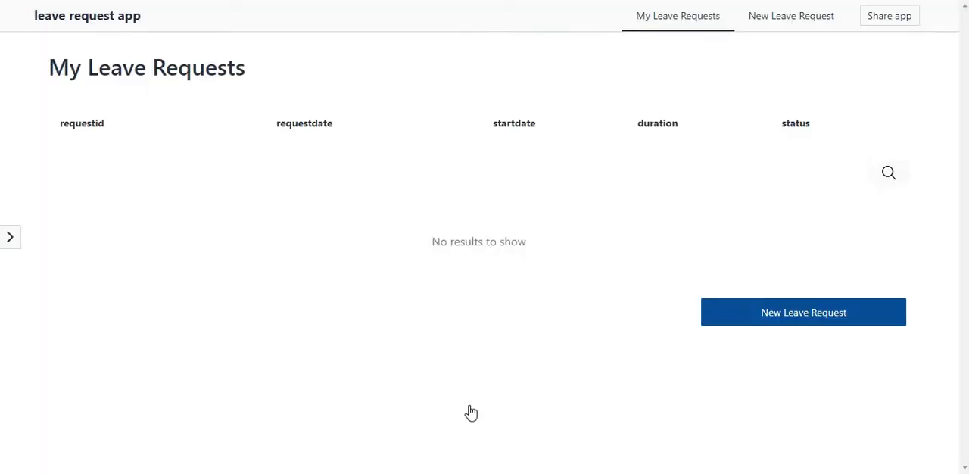
# Step: Open the new leave request form in the app preview and test its Cancel button
pyautogui.click(788, 322)
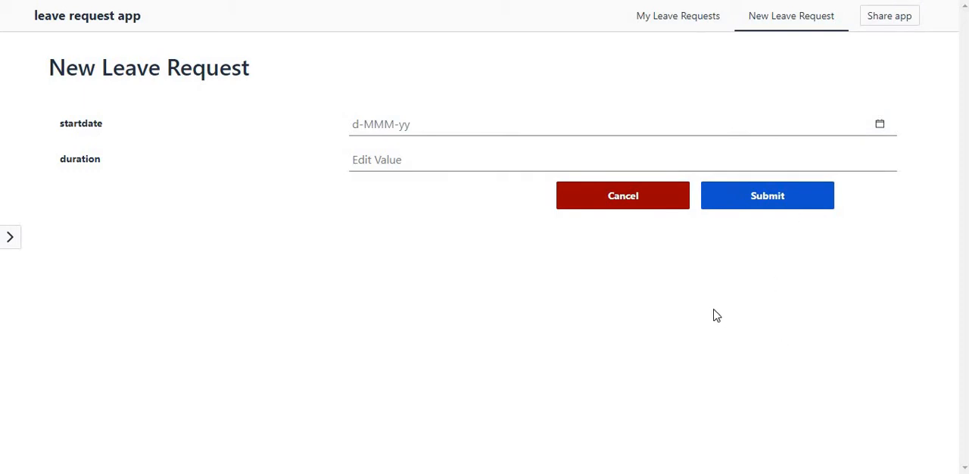
pyautogui.click(616, 210)
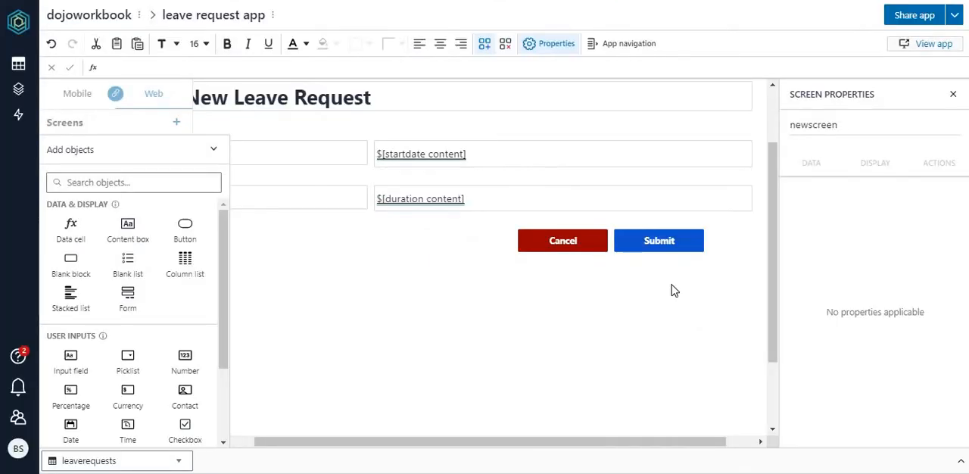
# Step: In the Submit button's automation, change the navigation action's destination to listscreen
pyautogui.click(656, 249)
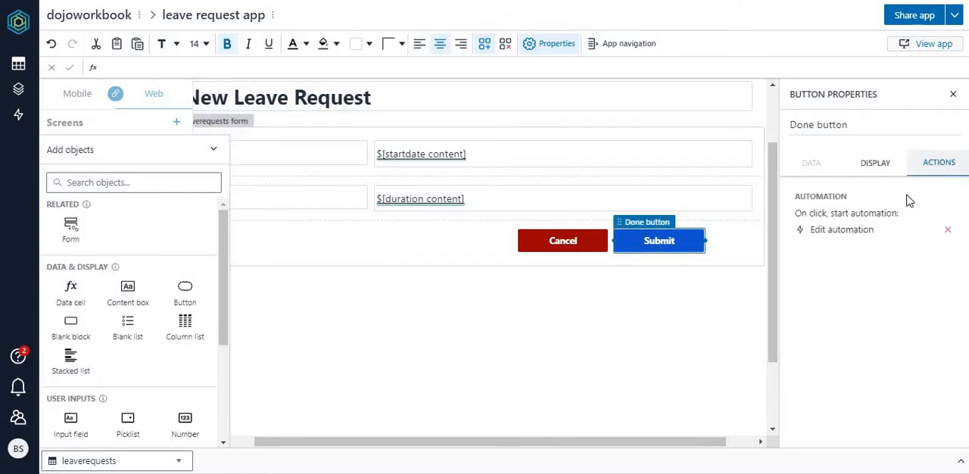
pyautogui.click(837, 236)
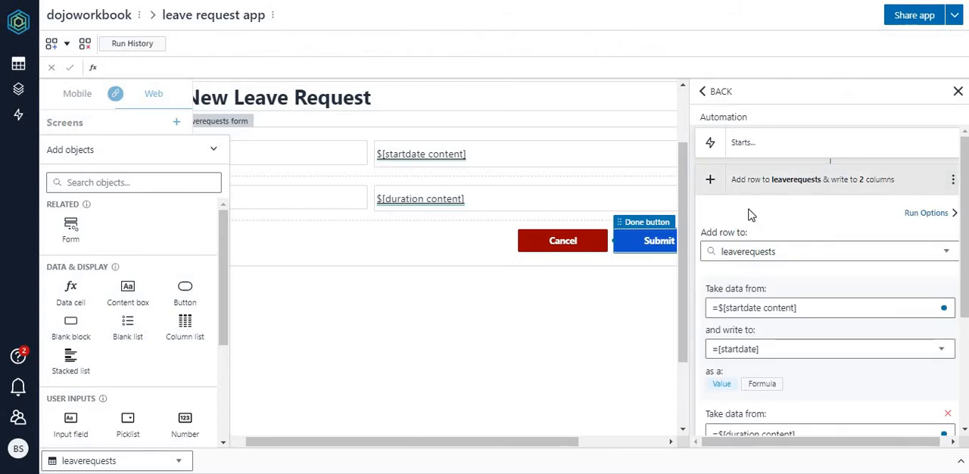
pyautogui.click(871, 188)
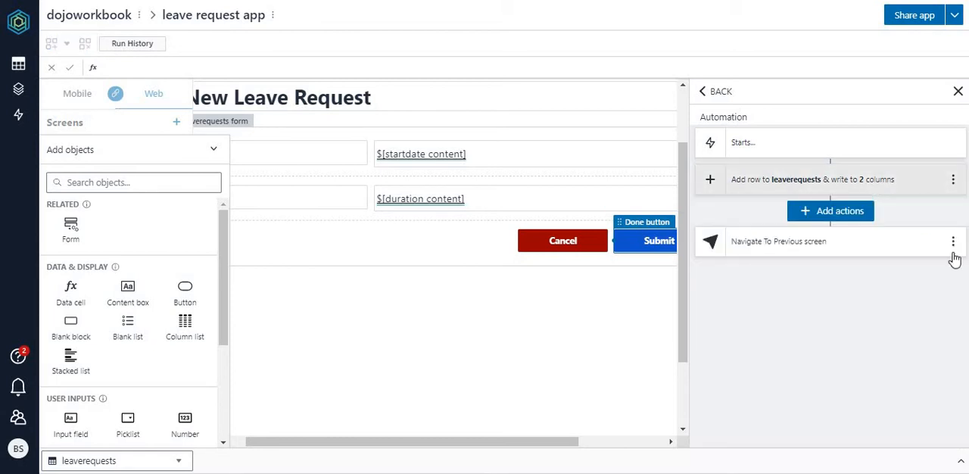
pyautogui.click(835, 215)
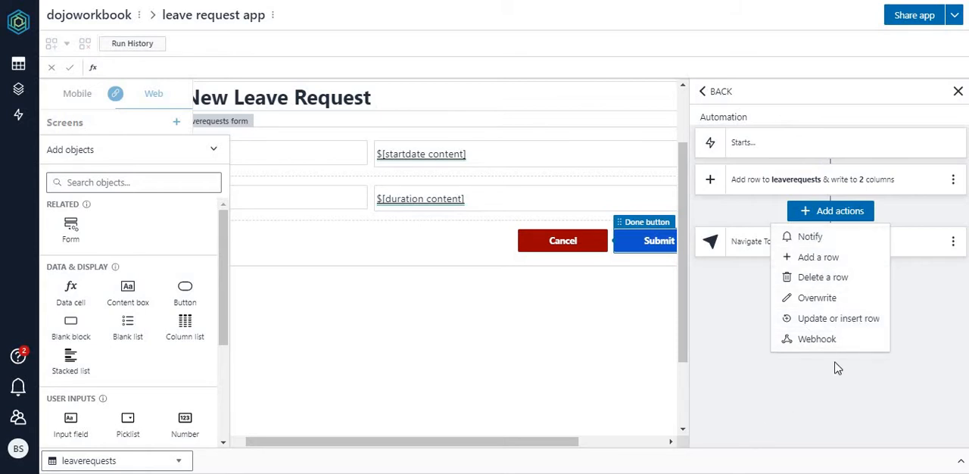
pyautogui.click(824, 421)
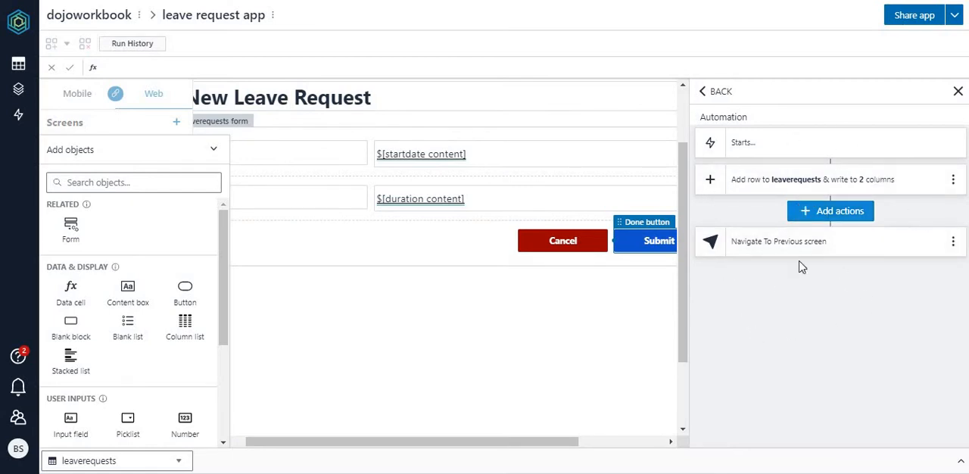
pyautogui.click(768, 254)
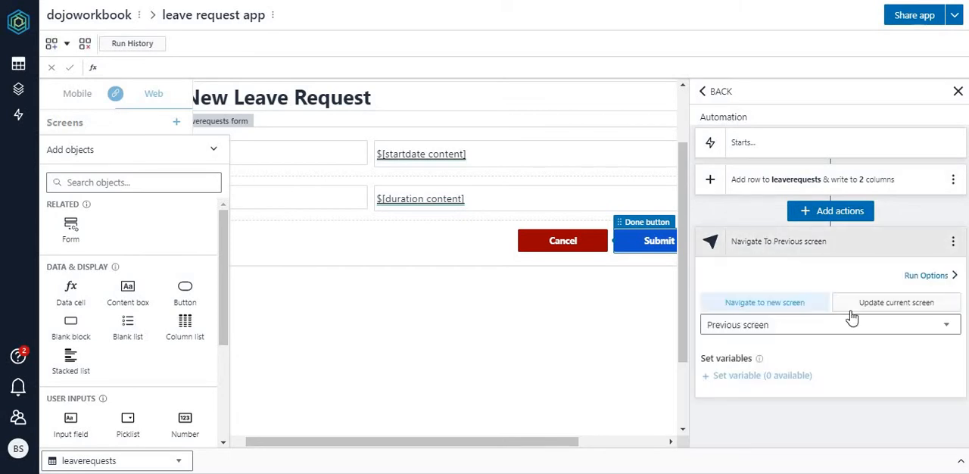
pyautogui.click(807, 332)
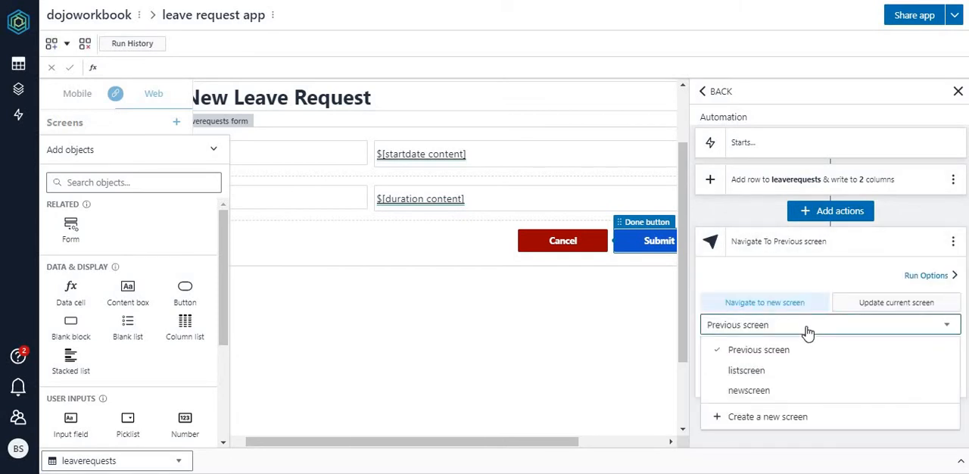
pyautogui.click(760, 370)
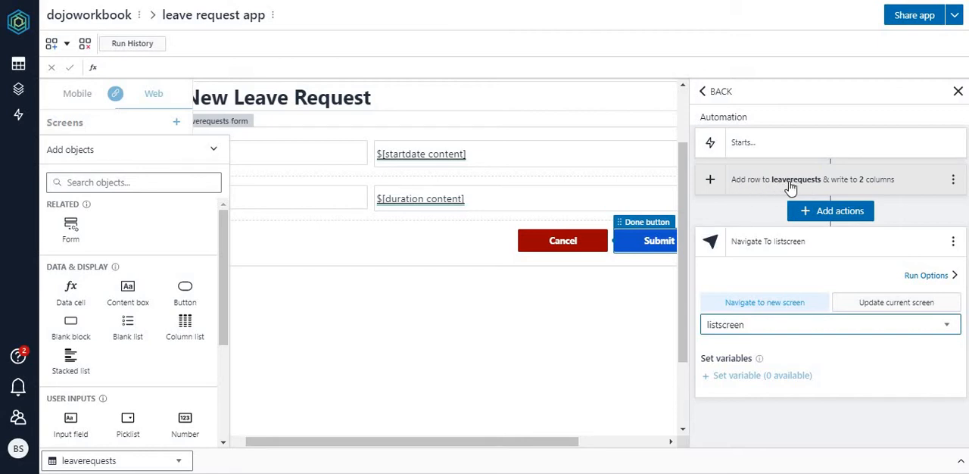
# Step: Examine how the Submit automation's add-row action maps the form's startdate and duration contents to columns of leaverequests
pyautogui.click(833, 217)
pyautogui.click(833, 218)
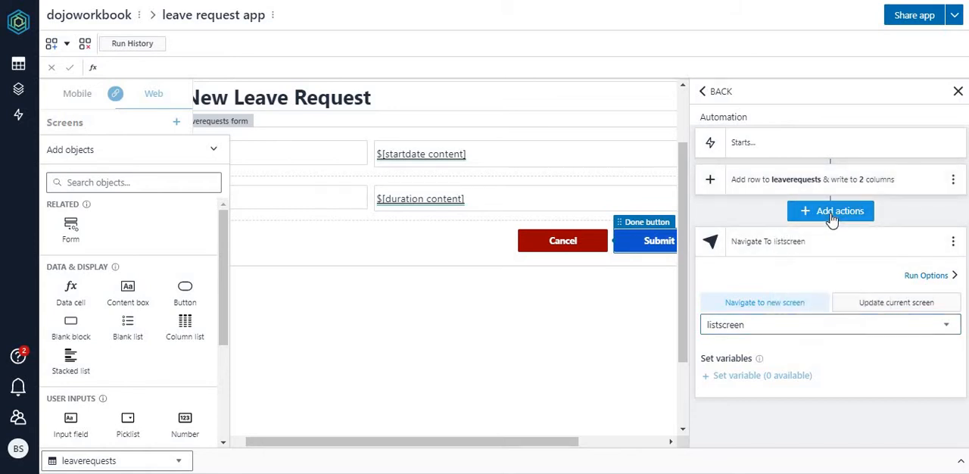
pyautogui.click(814, 182)
pyautogui.scroll(-1, 966, 212)
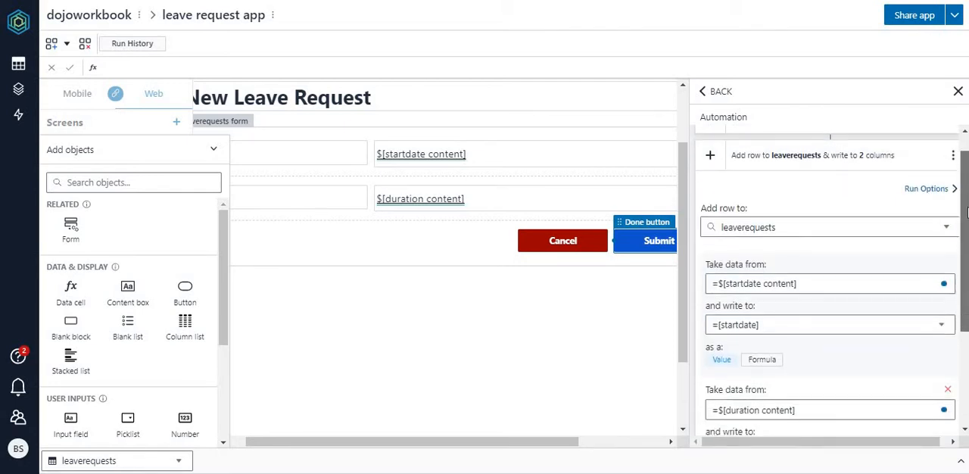
pyautogui.scroll(-3, 966, 212)
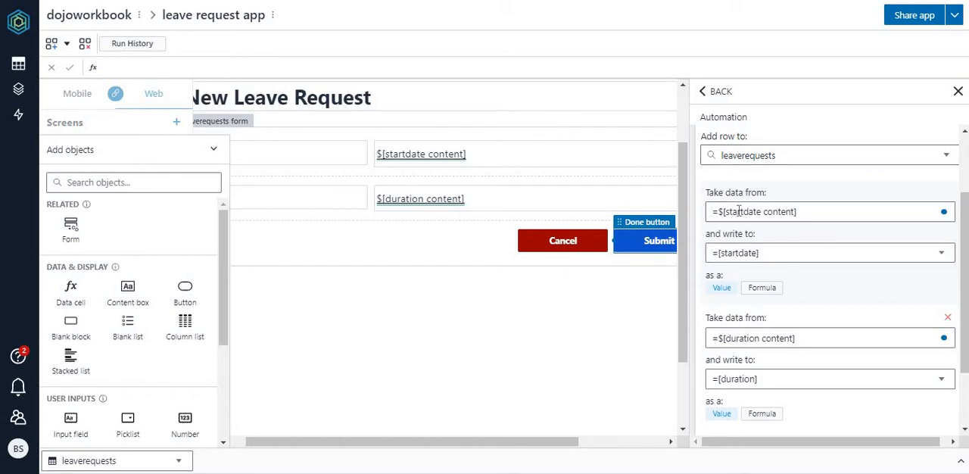
pyautogui.click(433, 162)
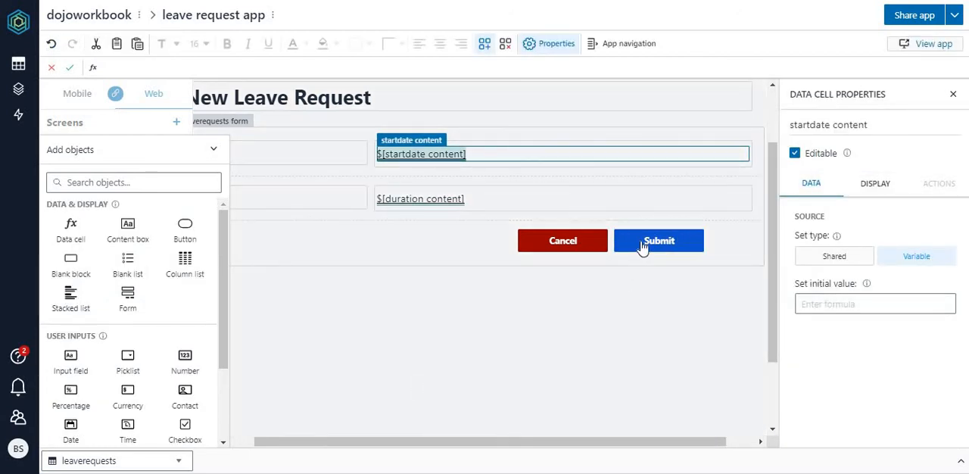
pyautogui.click(641, 246)
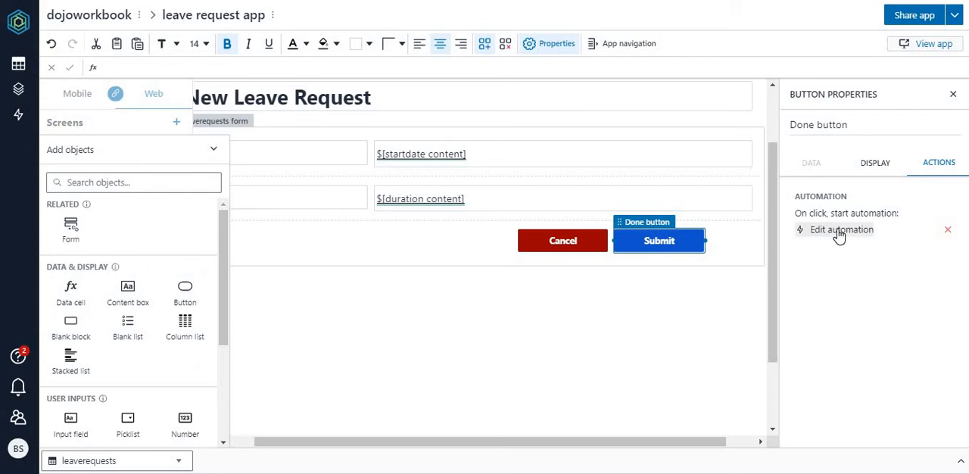
pyautogui.click(838, 230)
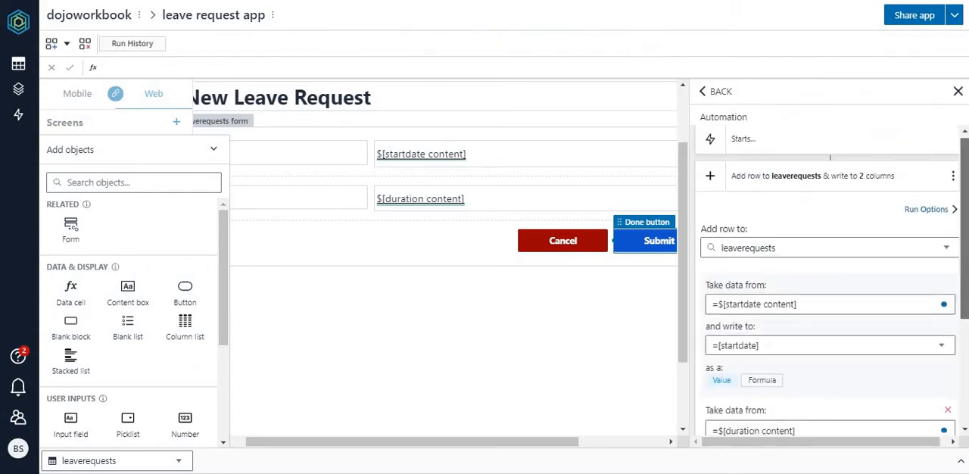
pyautogui.scroll(-3, 831, 280)
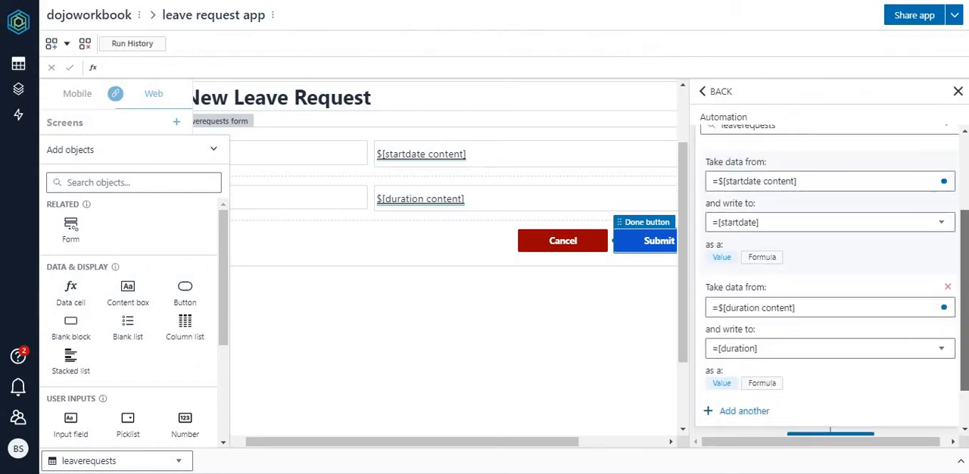
pyautogui.click(807, 180)
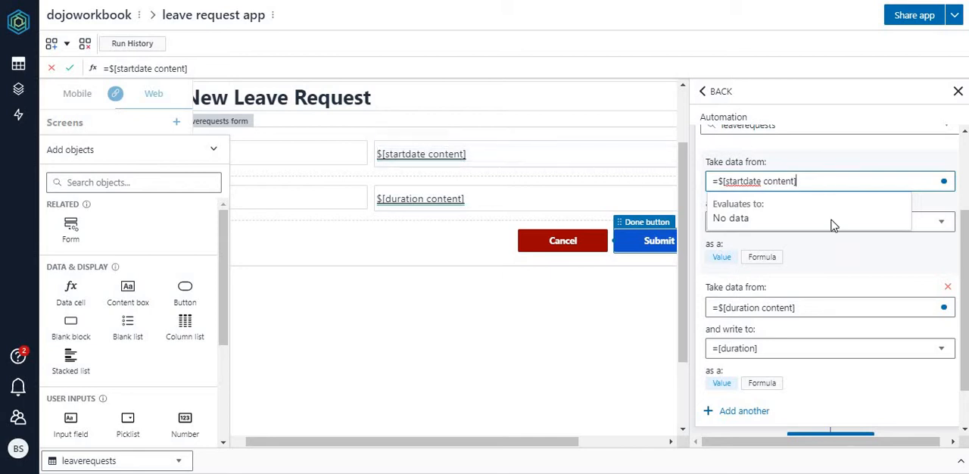
pyautogui.click(858, 270)
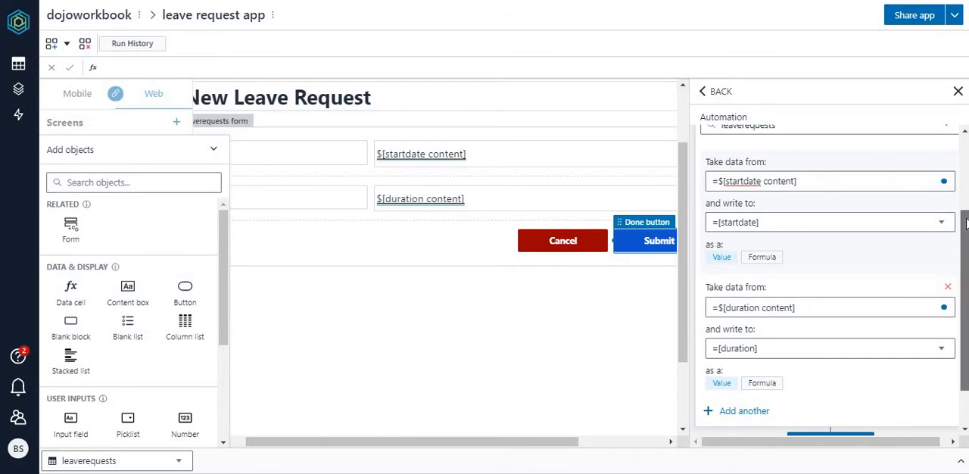
pyautogui.moveTo(965, 238); pyautogui.dragTo(965, 222)
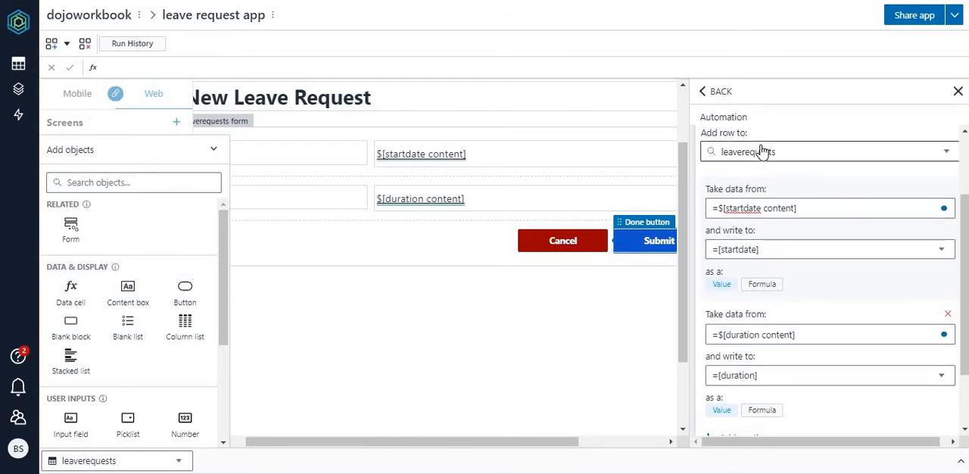
pyautogui.click(817, 334)
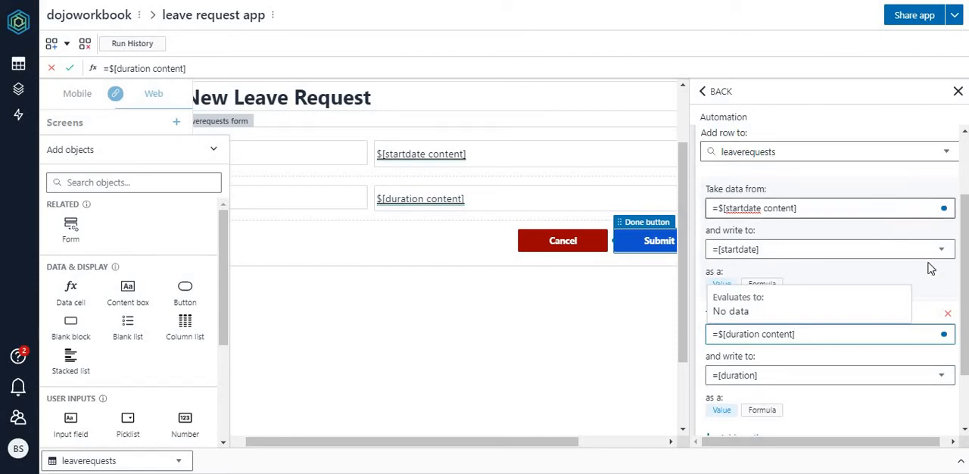
# Step: Add a mapping to the leaverequests add-row action that writes =$[SYS_USER] to the user column
pyautogui.scroll(-2, 930, 269)
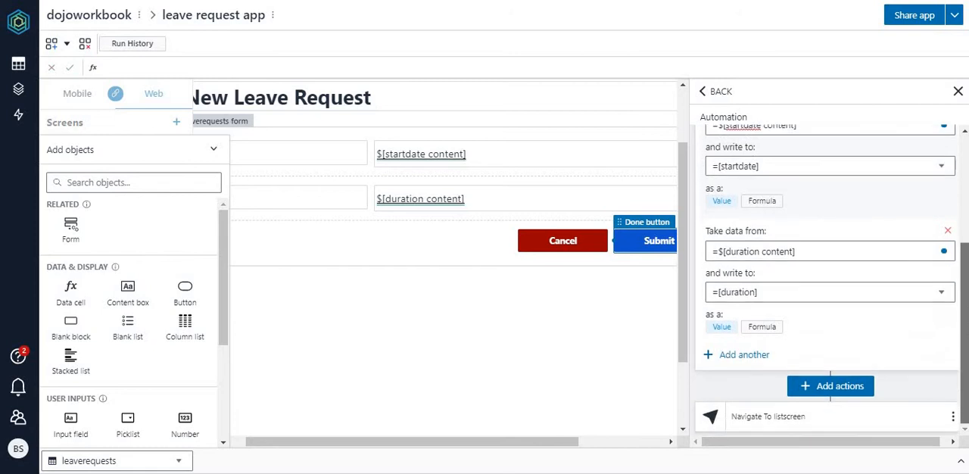
pyautogui.click(738, 356)
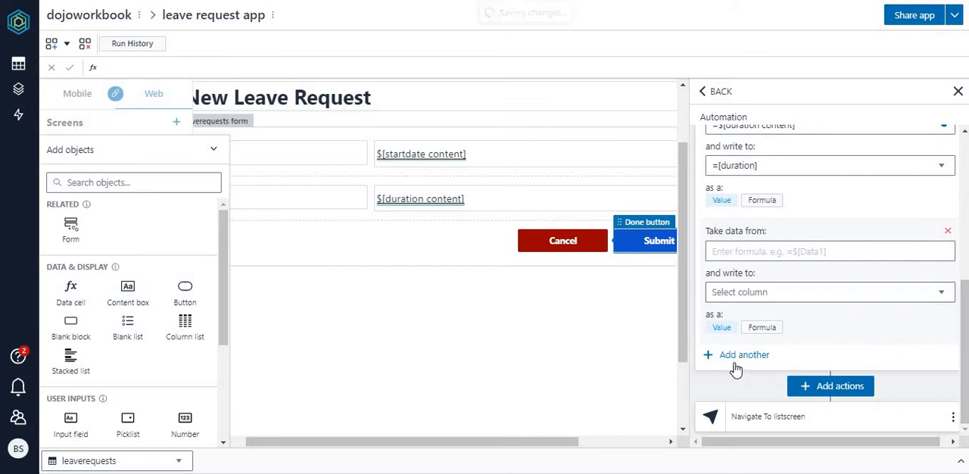
pyautogui.click(941, 295)
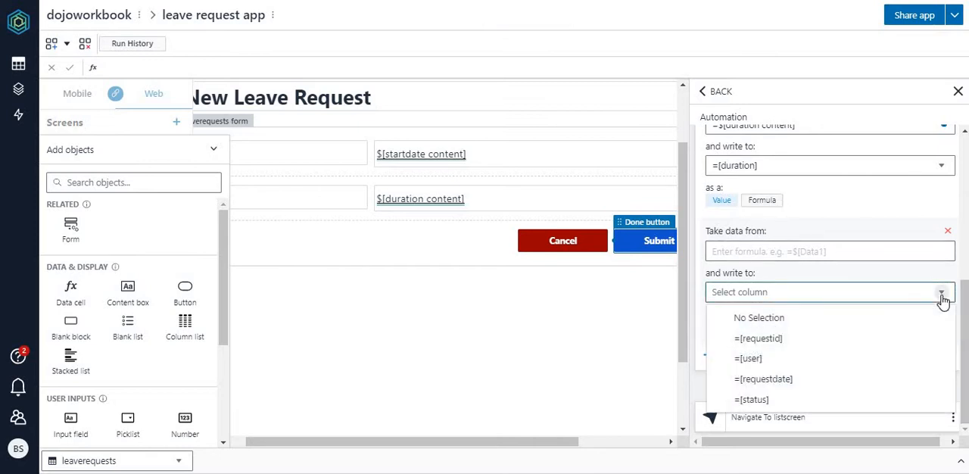
pyautogui.click(750, 358)
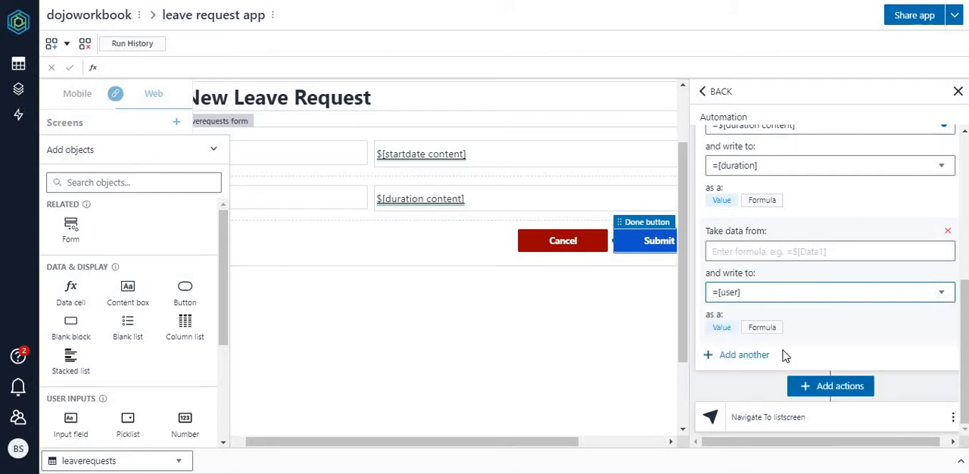
pyautogui.click(794, 253)
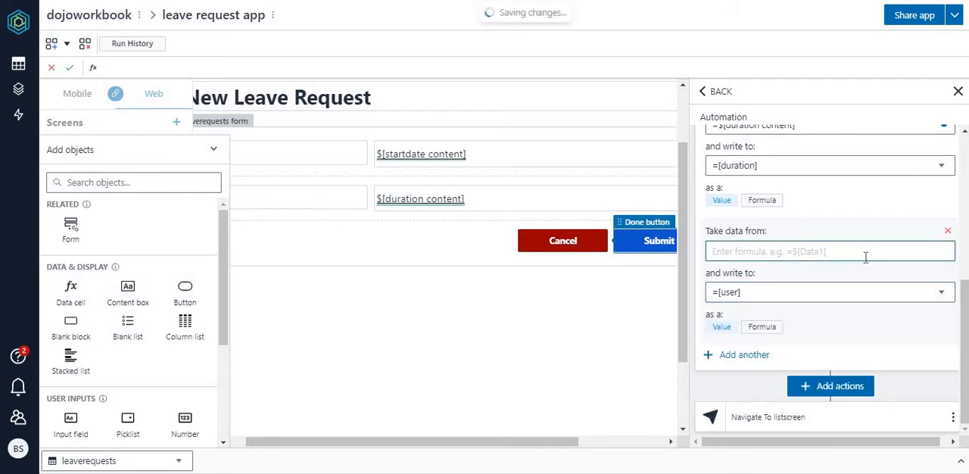
pyautogui.write('=')
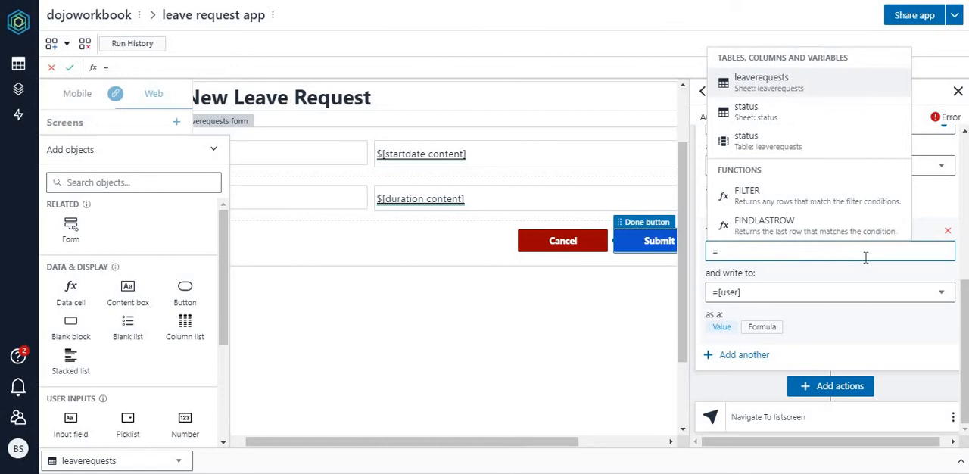
pyautogui.write('sy')
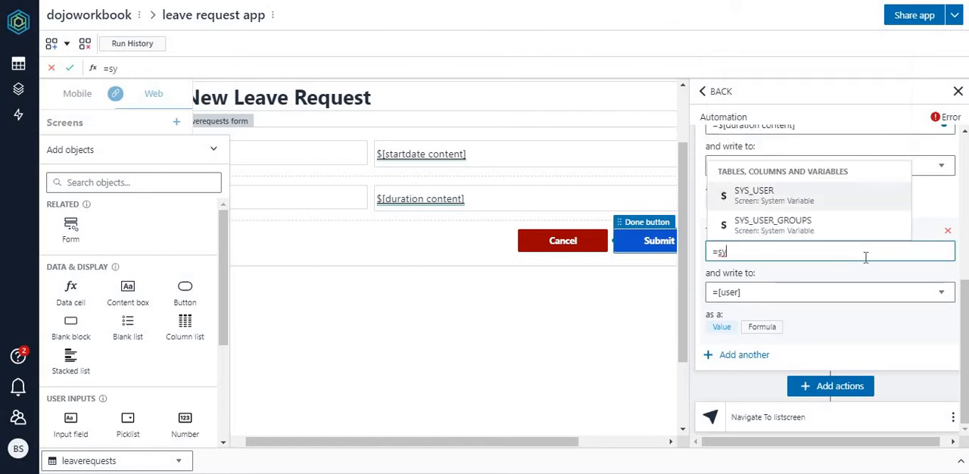
pyautogui.click(748, 196)
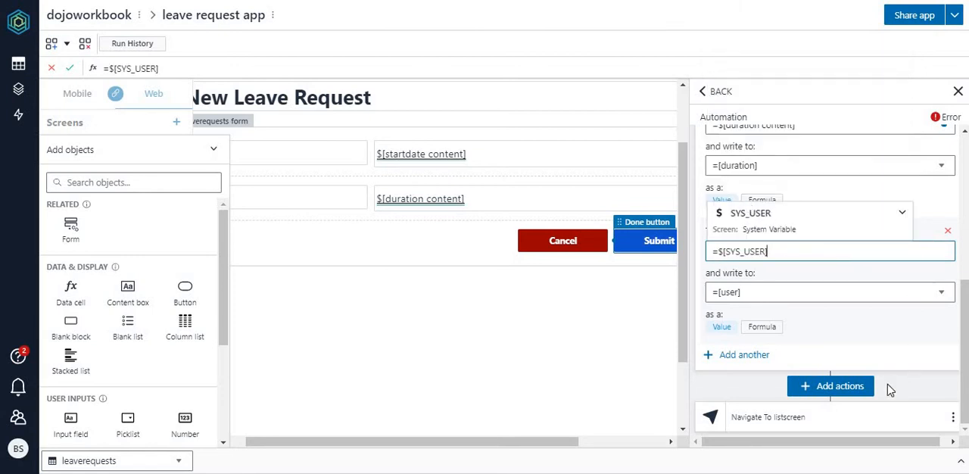
pyautogui.click(790, 325)
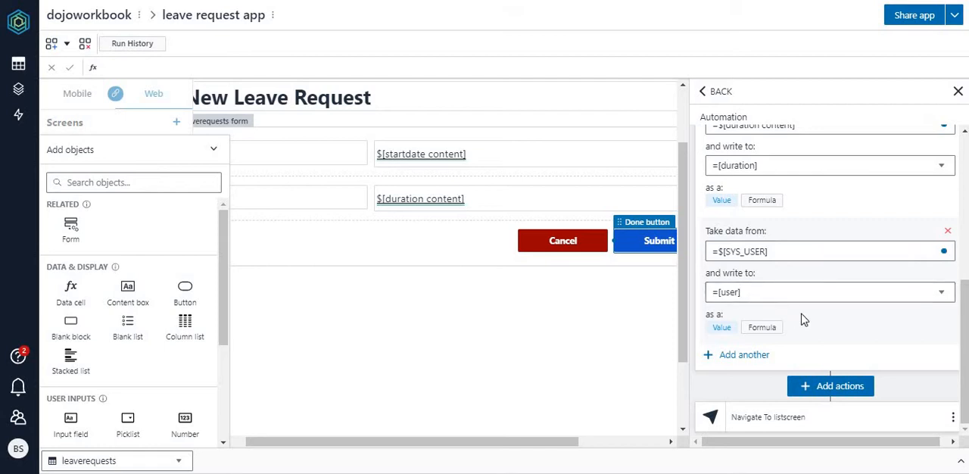
# Step: Add another mapping to the add-row action that writes =TODAY() to the requestdate column
pyautogui.click(742, 362)
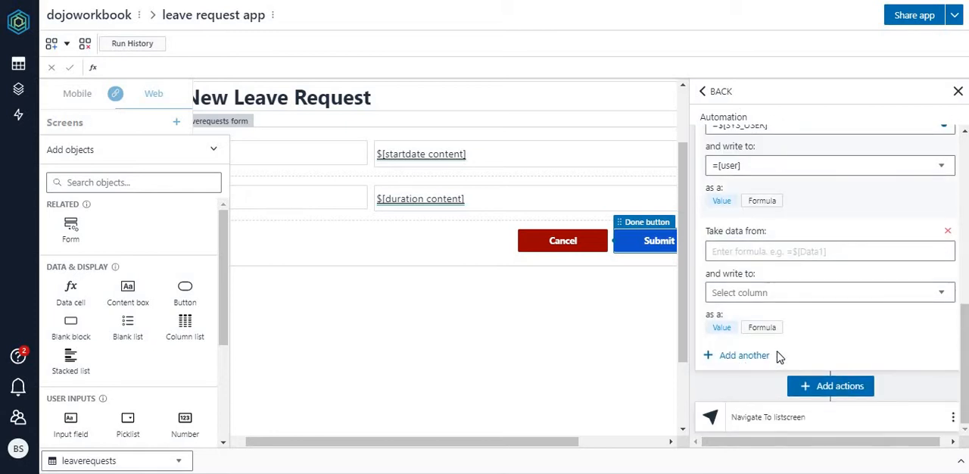
pyautogui.click(884, 306)
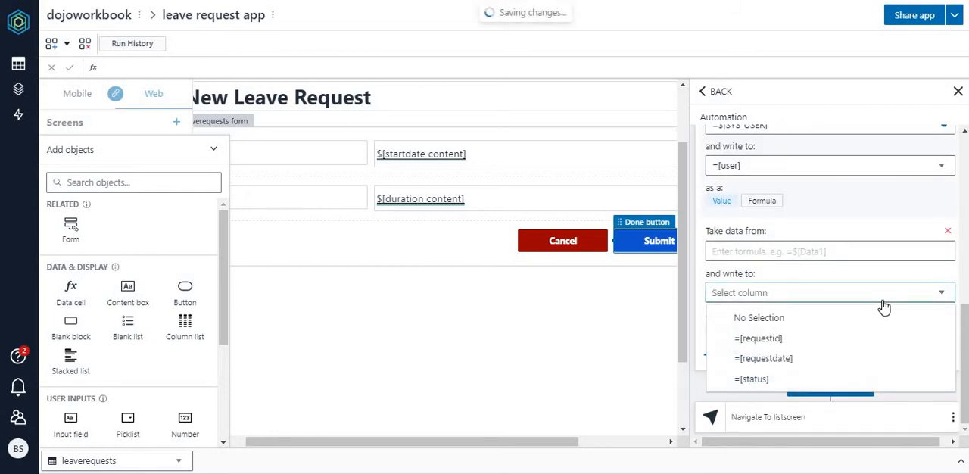
pyautogui.click(799, 362)
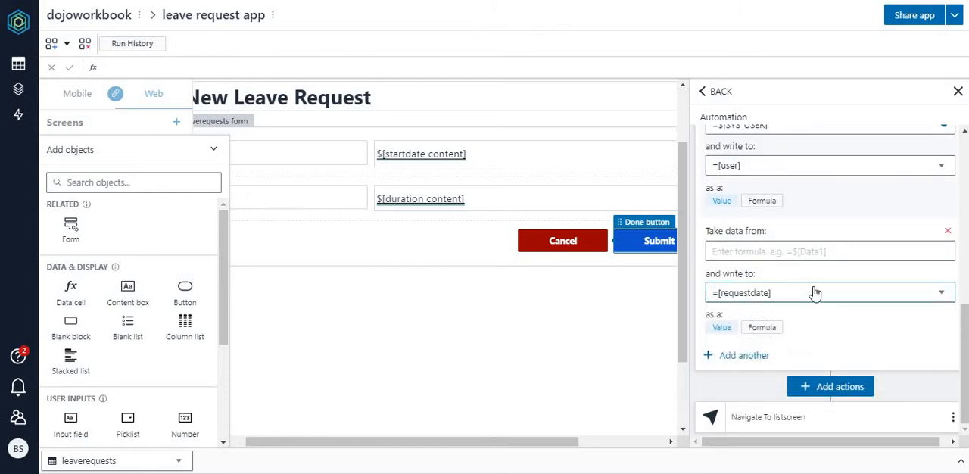
pyautogui.click(809, 251)
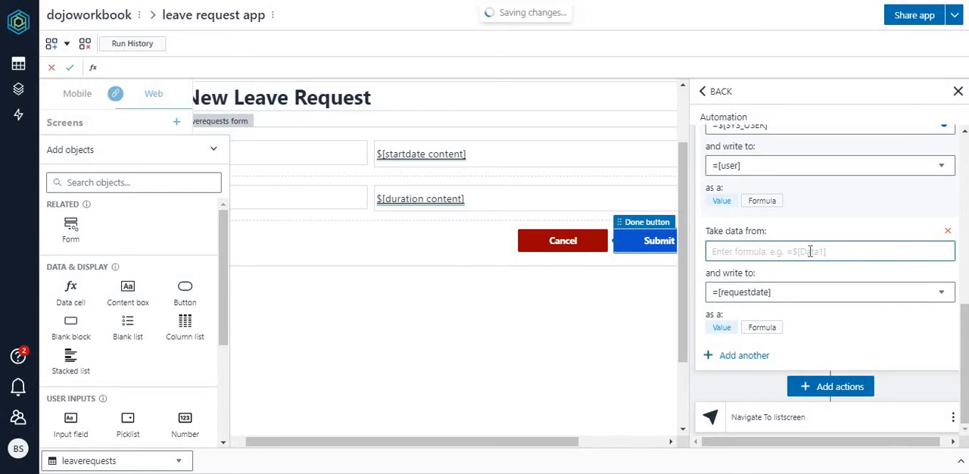
pyautogui.write('=tod')
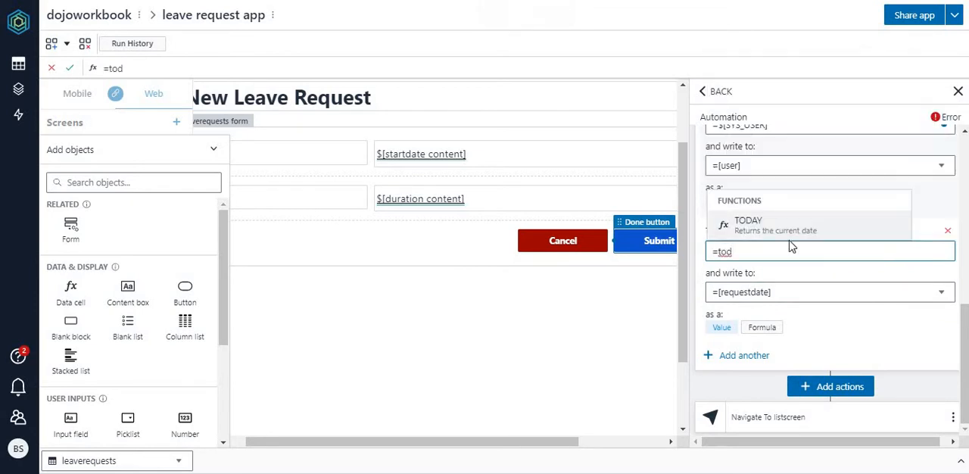
pyautogui.click(749, 225)
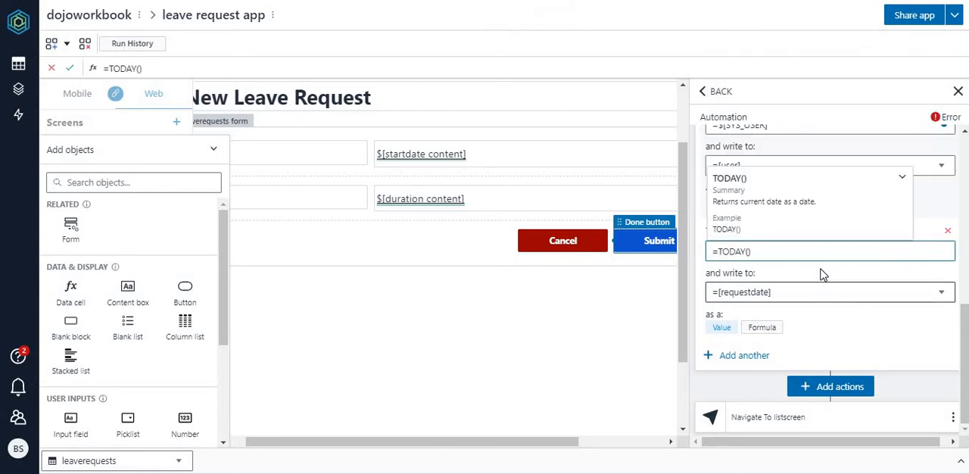
pyautogui.click(785, 254)
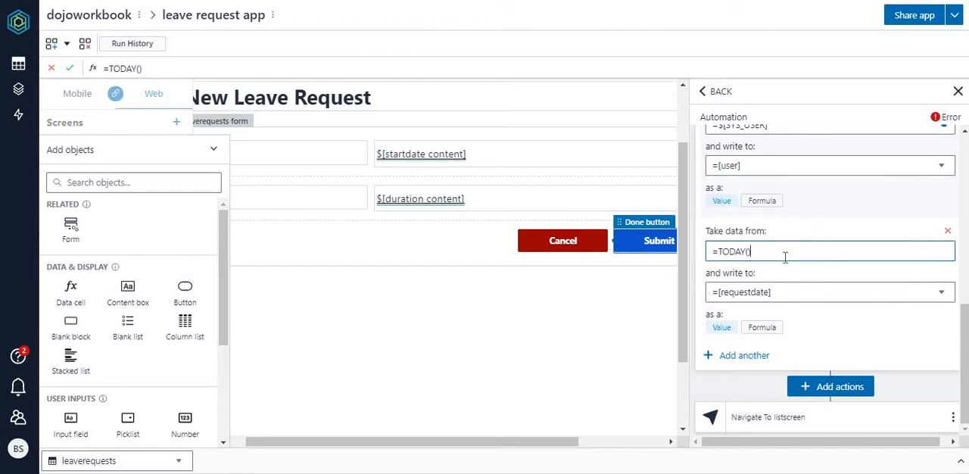
# Step: Commit the requestdate formula and add another mapping to the leaverequests add-row action, targeting the status column
pyautogui.click(809, 333)
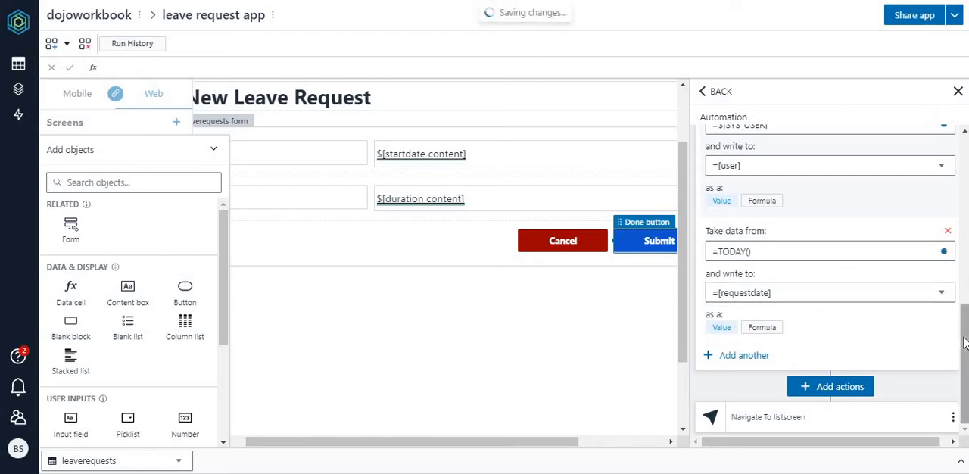
pyautogui.click(832, 390)
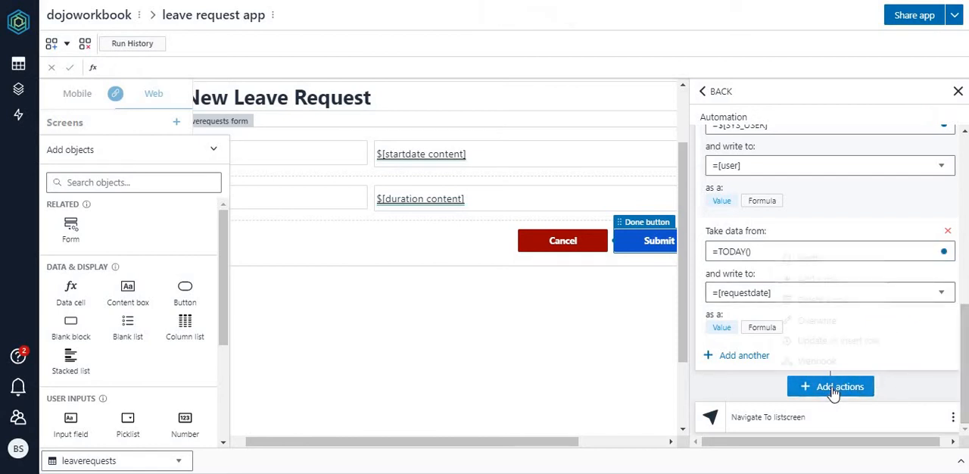
pyautogui.click(744, 355)
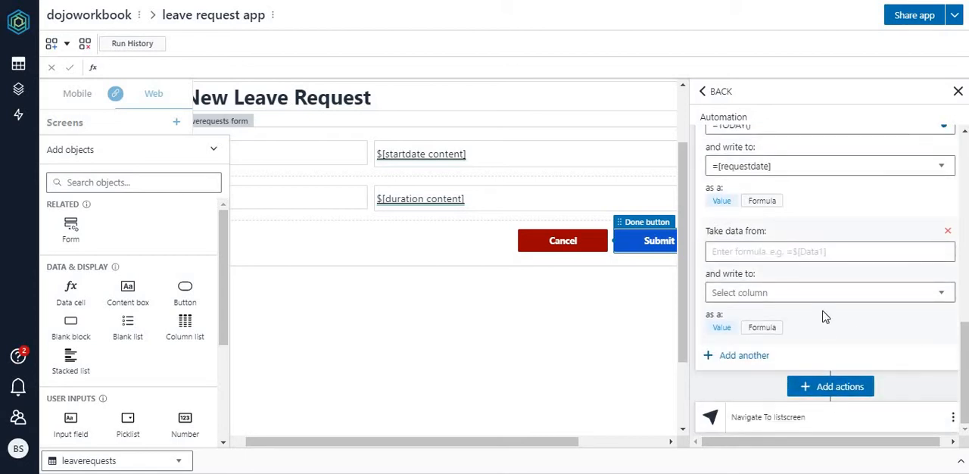
pyautogui.click(864, 301)
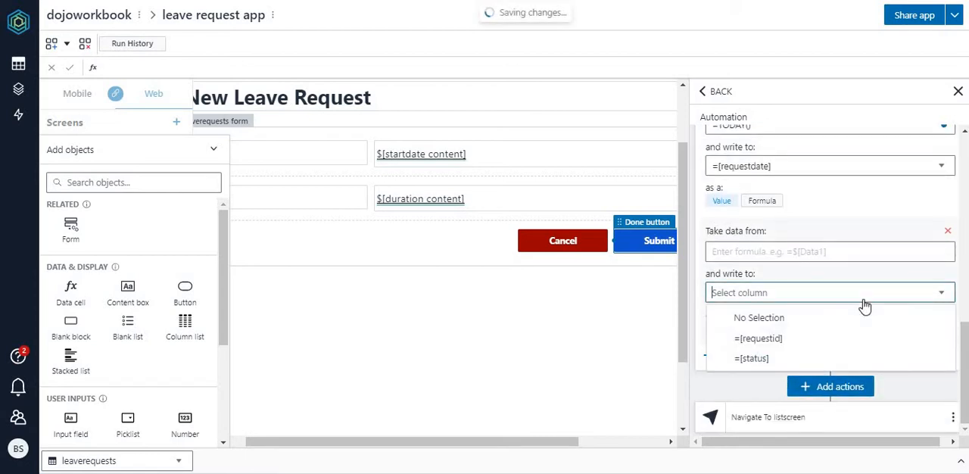
pyautogui.click(766, 359)
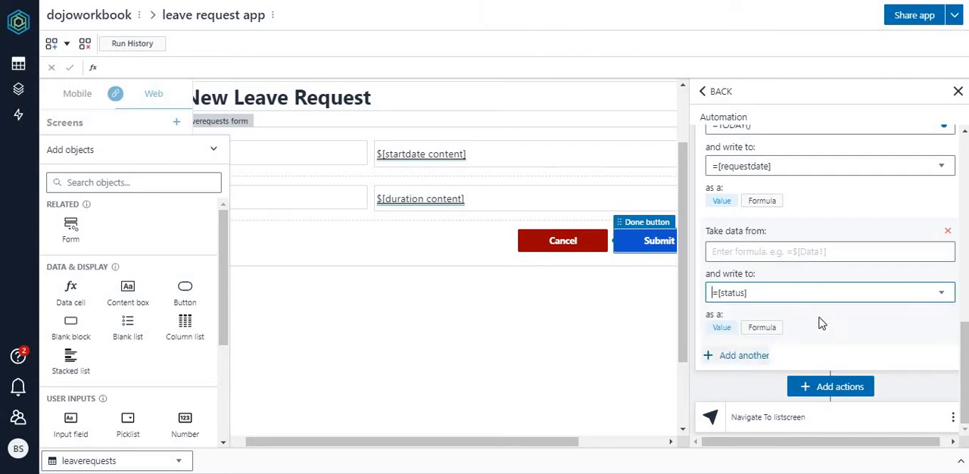
# Step: Begin the status mapping's source formula with the FINDROW function, using the status table as its first argument
pyautogui.click(796, 251)
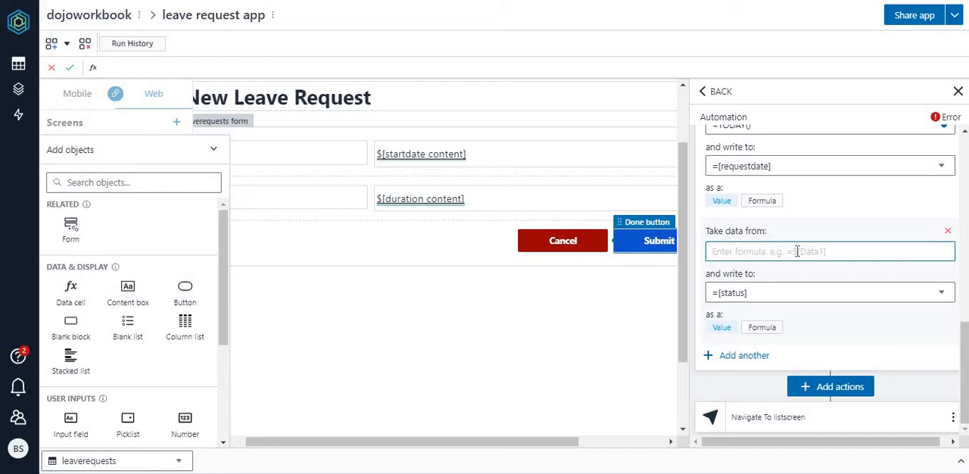
pyautogui.write('=')
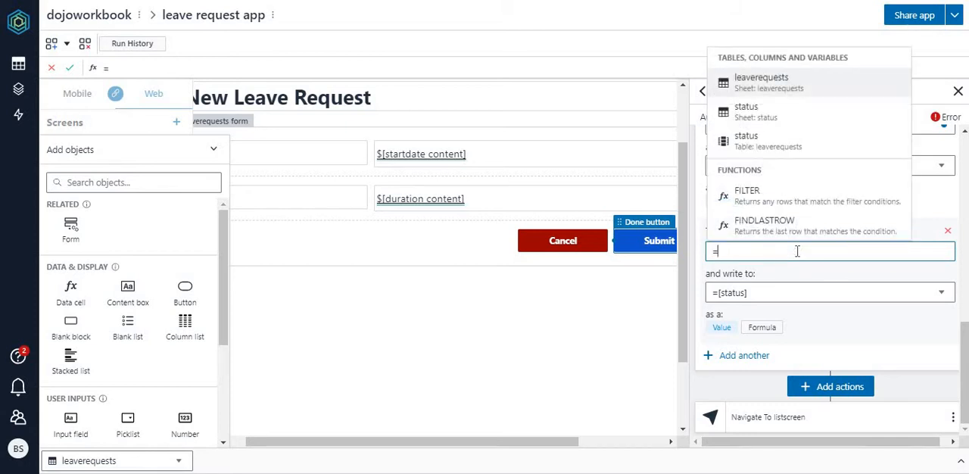
pyautogui.write('find')
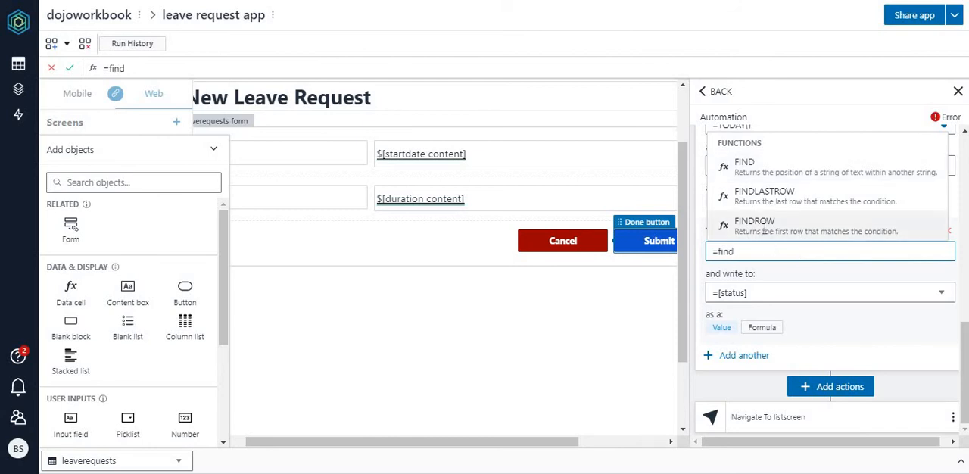
pyautogui.click(766, 231)
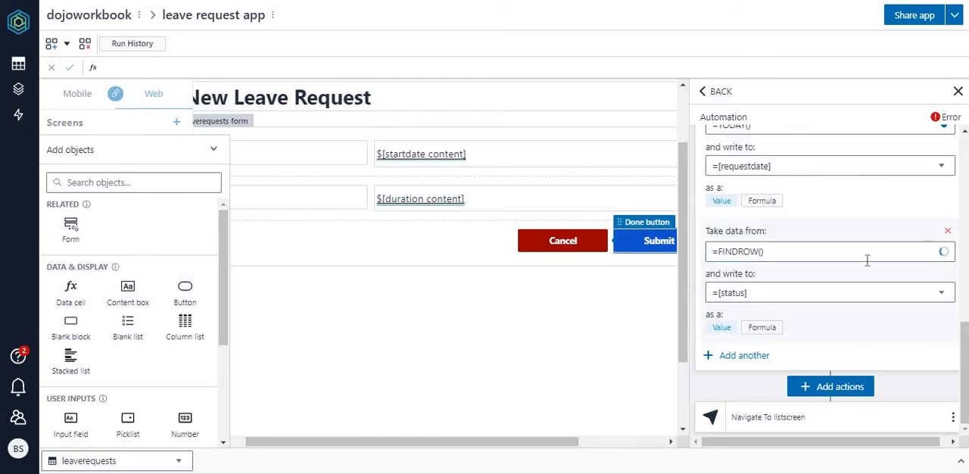
pyautogui.click(783, 254)
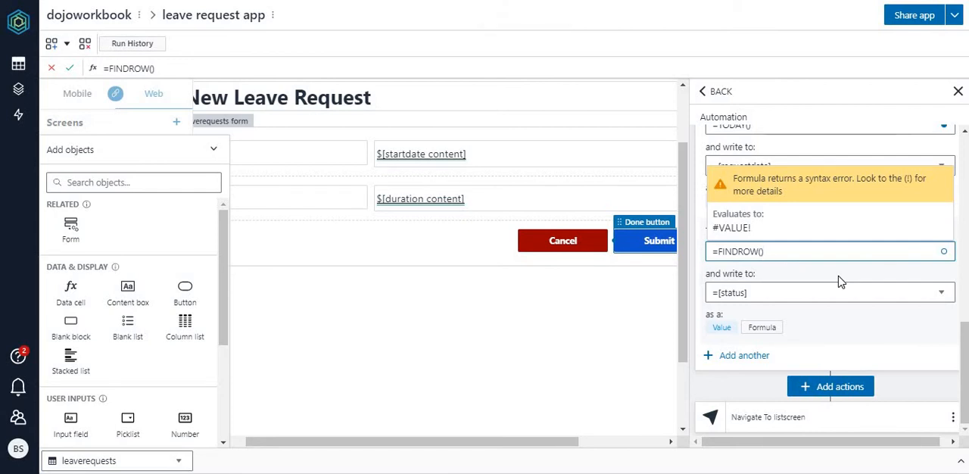
pyautogui.press('Left')
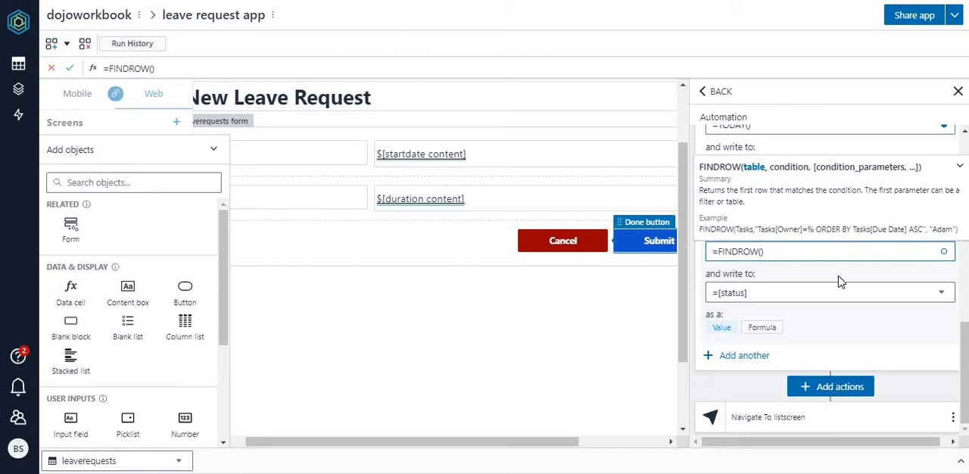
pyautogui.write('status')
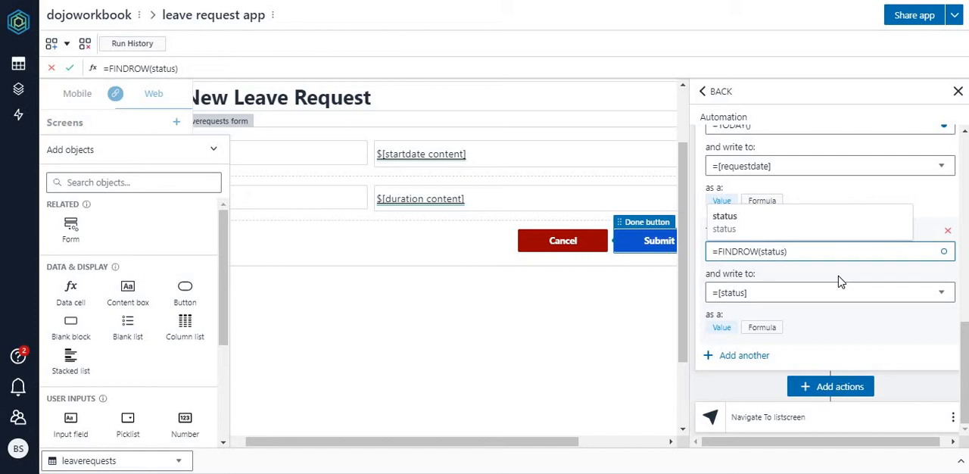
pyautogui.write(', ')
pyautogui.write('"stat')
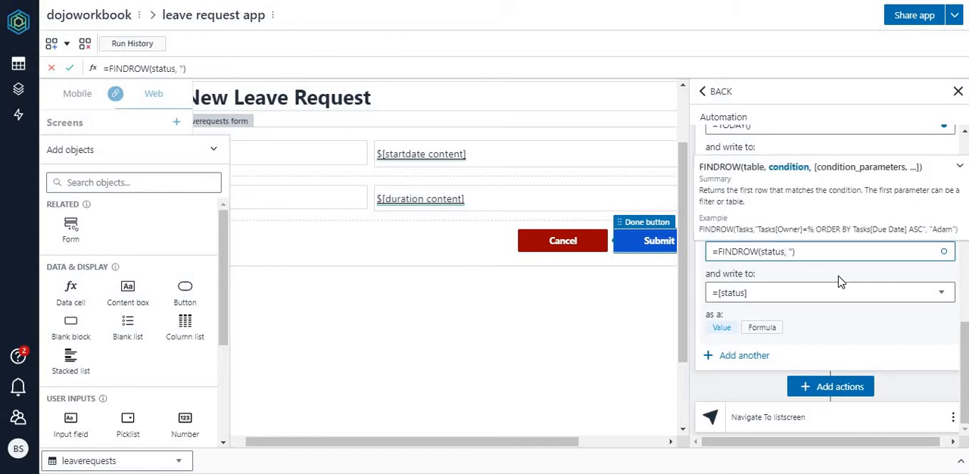
pyautogui.write('us')
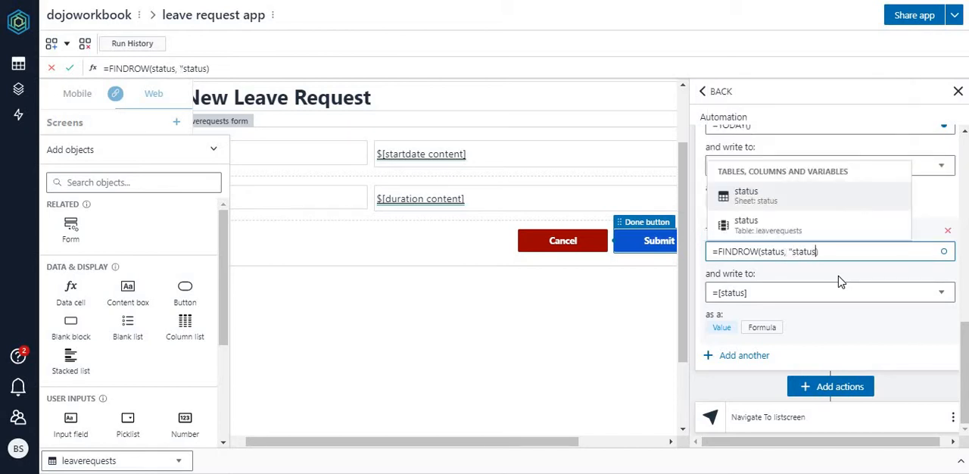
pyautogui.write('[c')
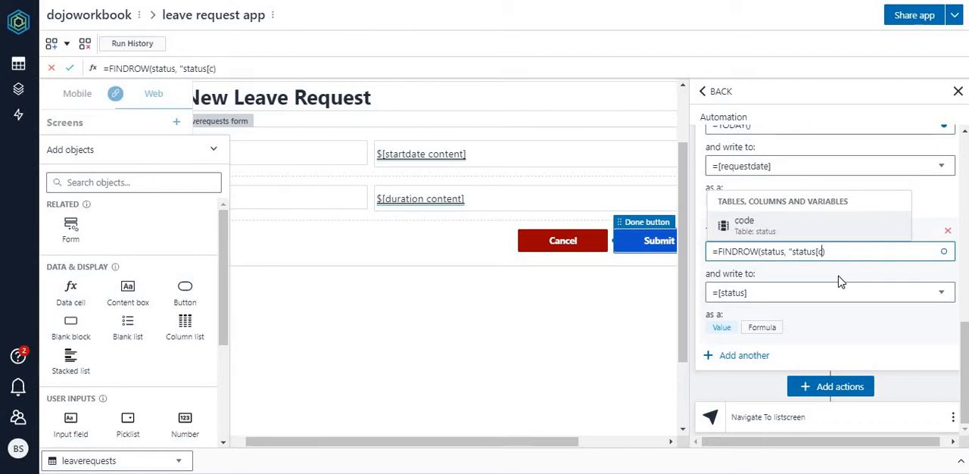
# Step: Complete the status mapping's source formula as =FINDROW(status, "status[code]=%","new")
pyautogui.click(769, 232)
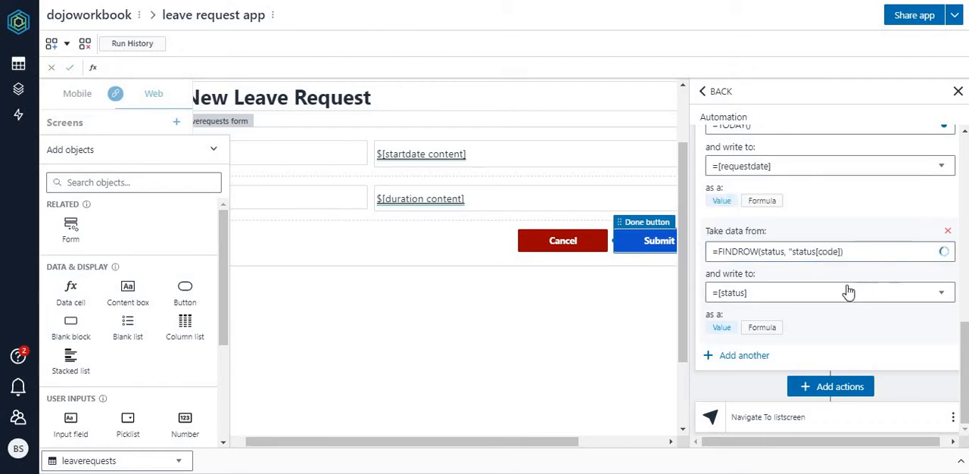
pyautogui.click(841, 252)
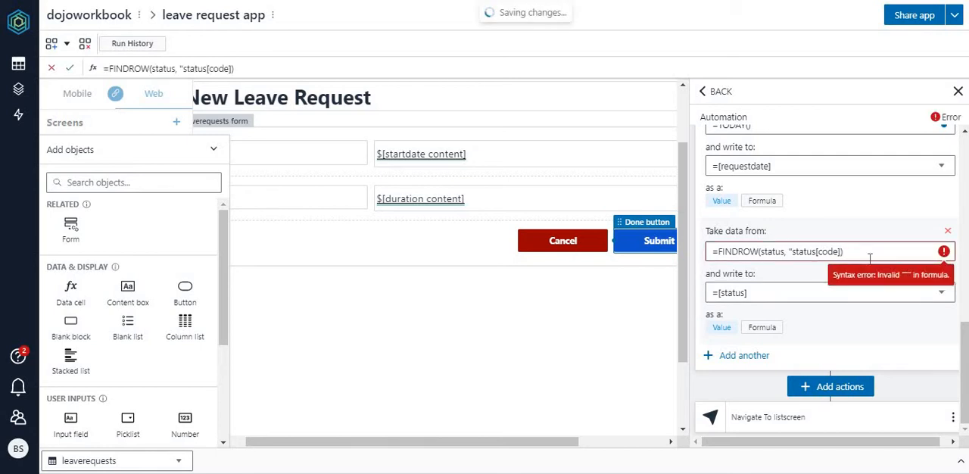
pyautogui.write('=%"')
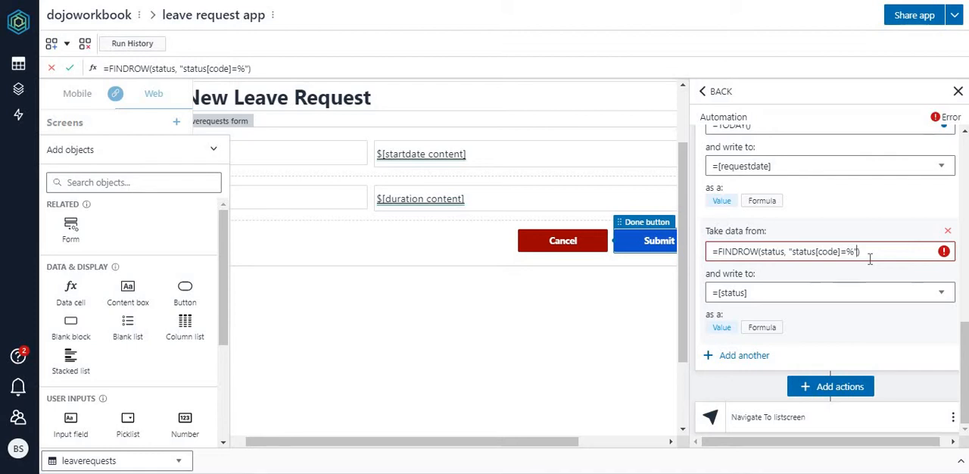
pyautogui.write(',')
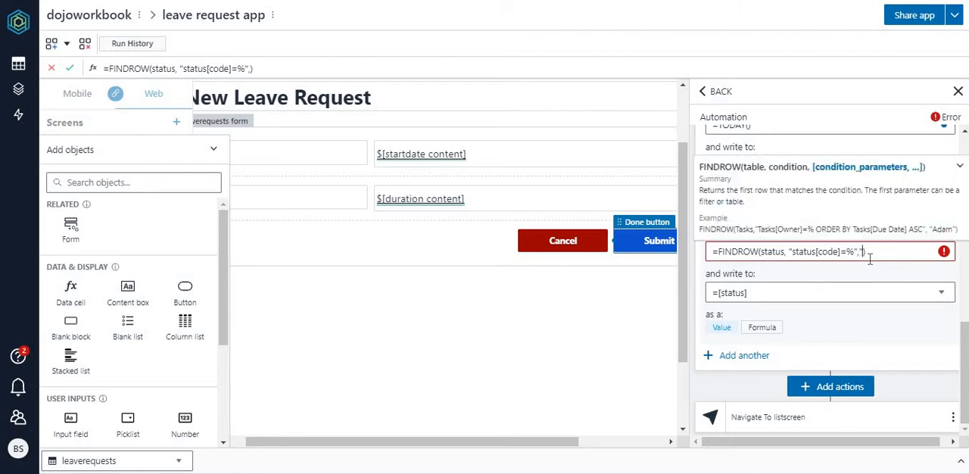
pyautogui.write('"new')
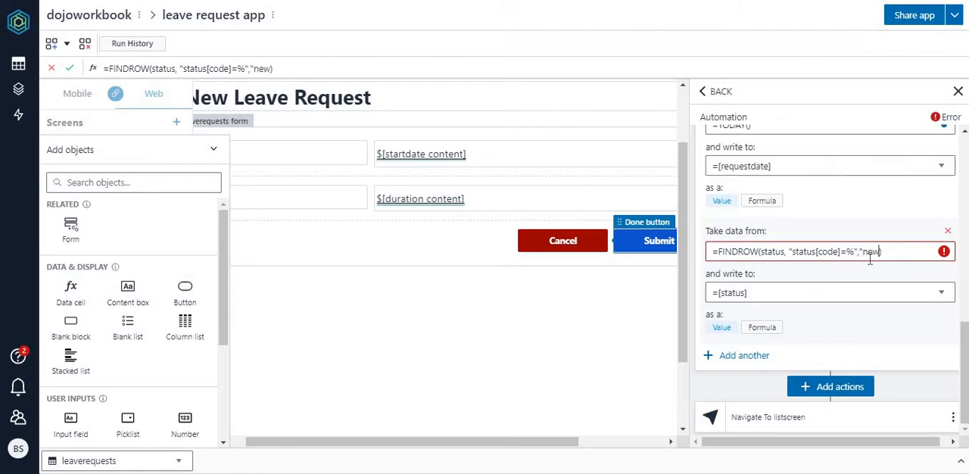
pyautogui.press('Return')
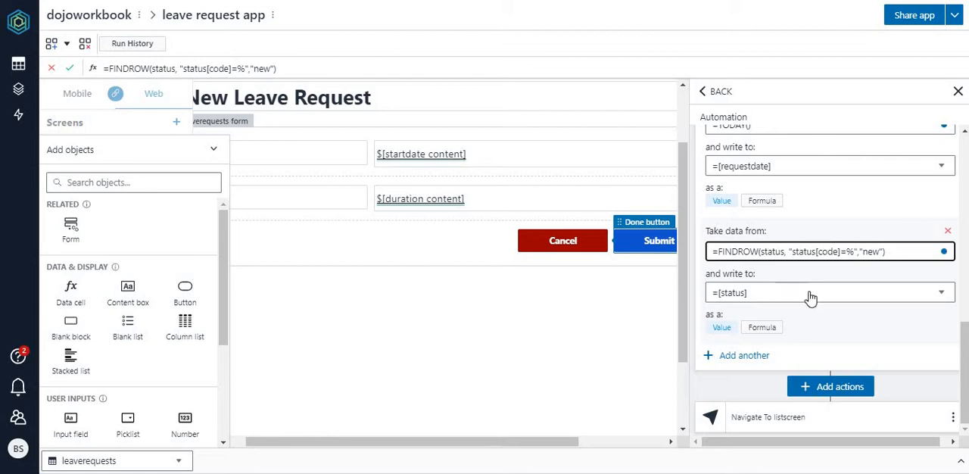
# Step: Inspect the code column reference in the status mapping's FINDROW formula and check what the formula evaluates to
pyautogui.doubleClick(833, 254)
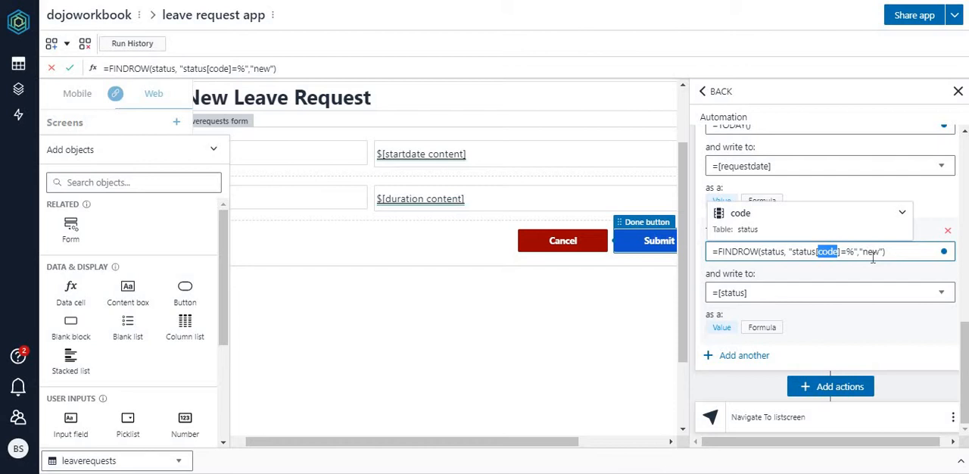
pyautogui.click(899, 251)
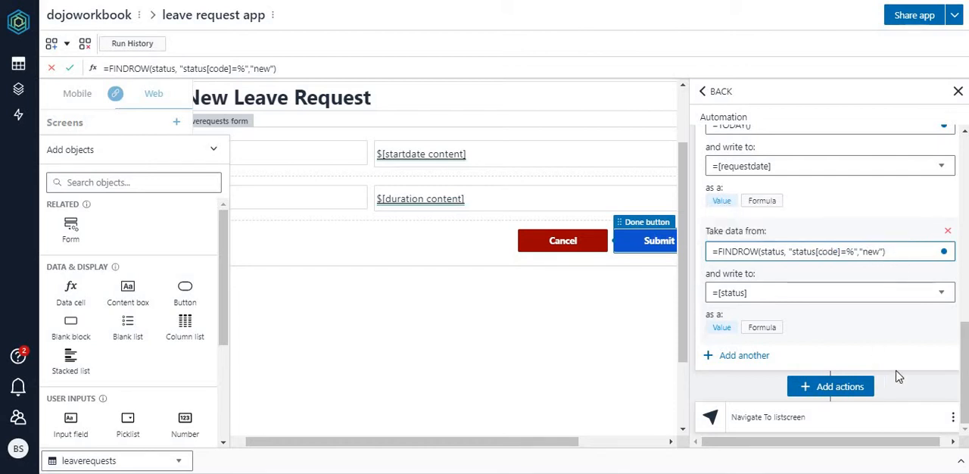
pyautogui.click(899, 334)
pyautogui.click(899, 251)
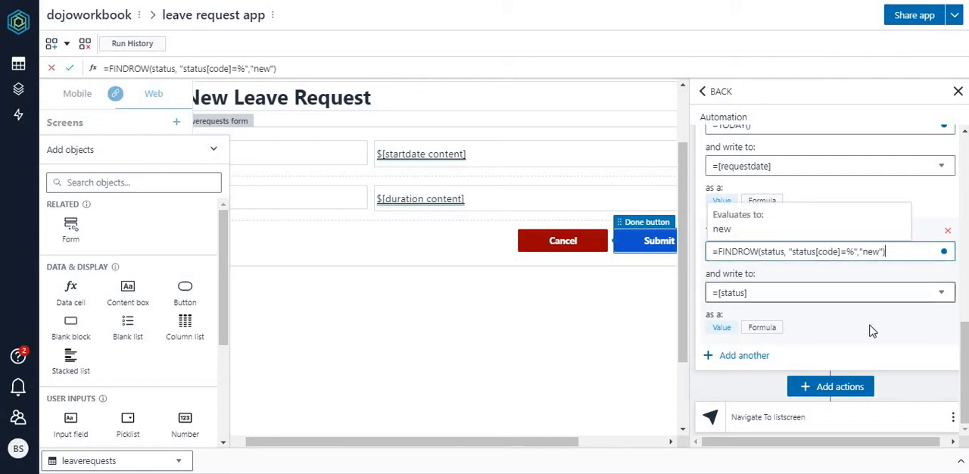
pyautogui.click(822, 340)
pyautogui.click(901, 250)
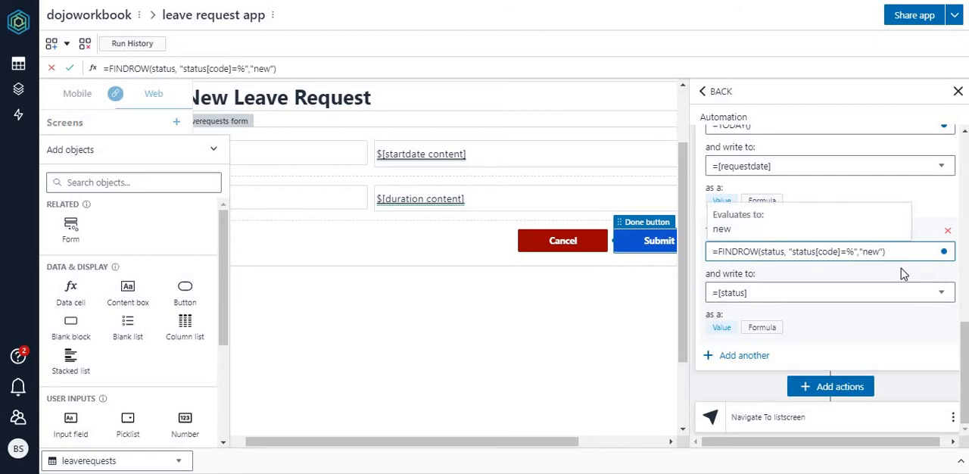
pyautogui.click(887, 350)
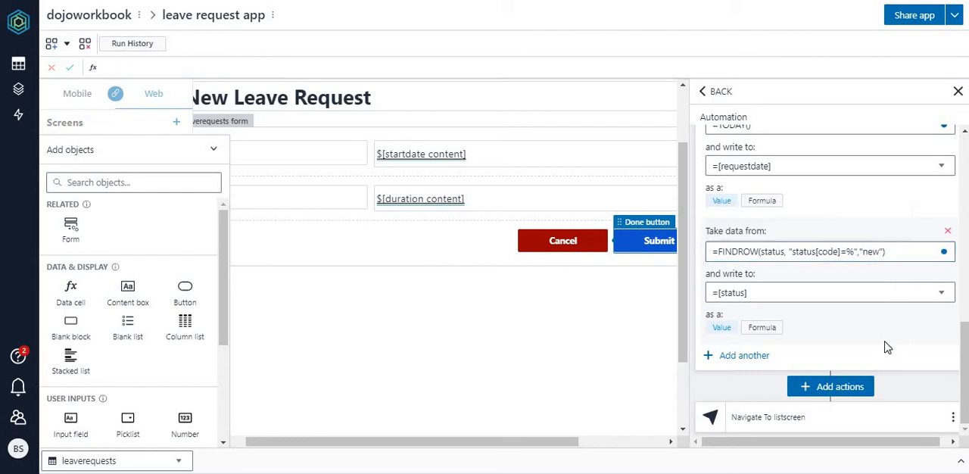
# Step: Add another mapping to the add-row action that writes =RAND() to the requestid column
pyautogui.click(749, 355)
pyautogui.click(836, 296)
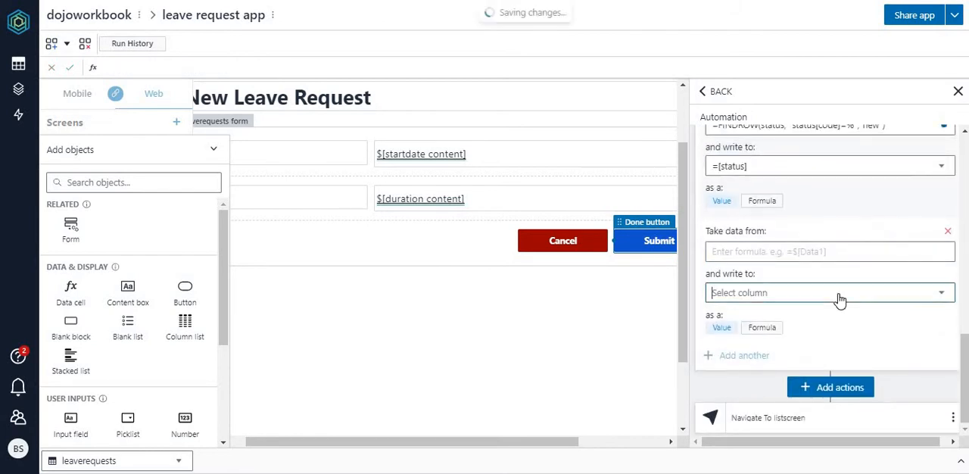
pyautogui.click(771, 339)
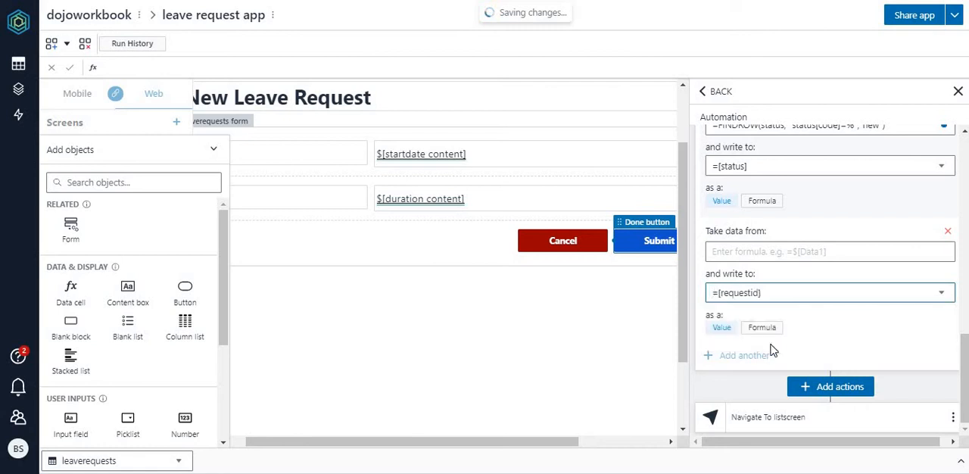
pyautogui.click(833, 250)
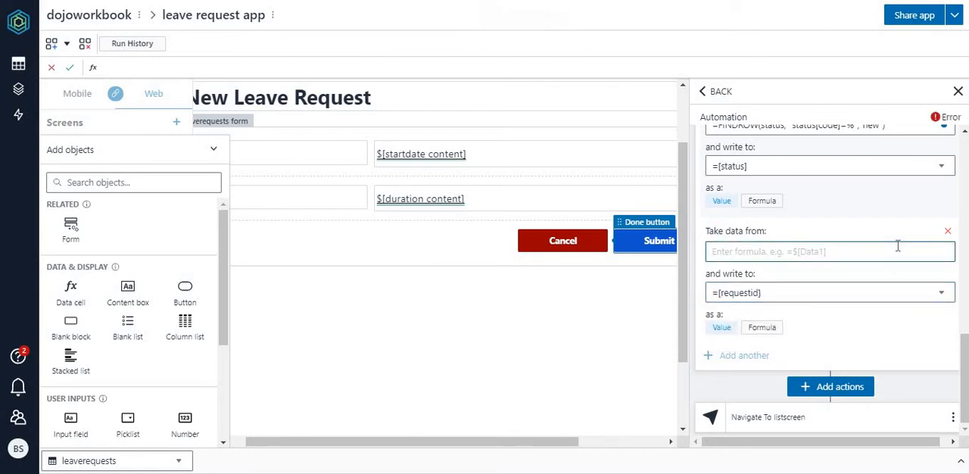
pyautogui.write('=')
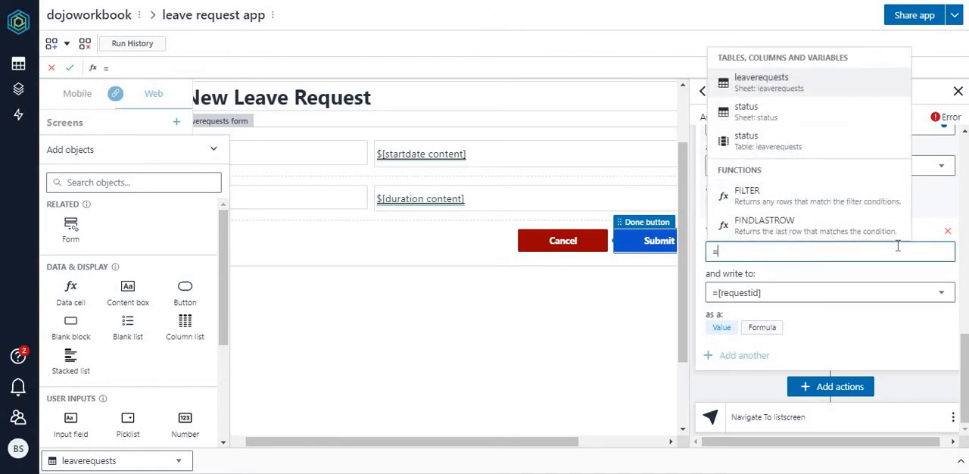
pyautogui.write('rand')
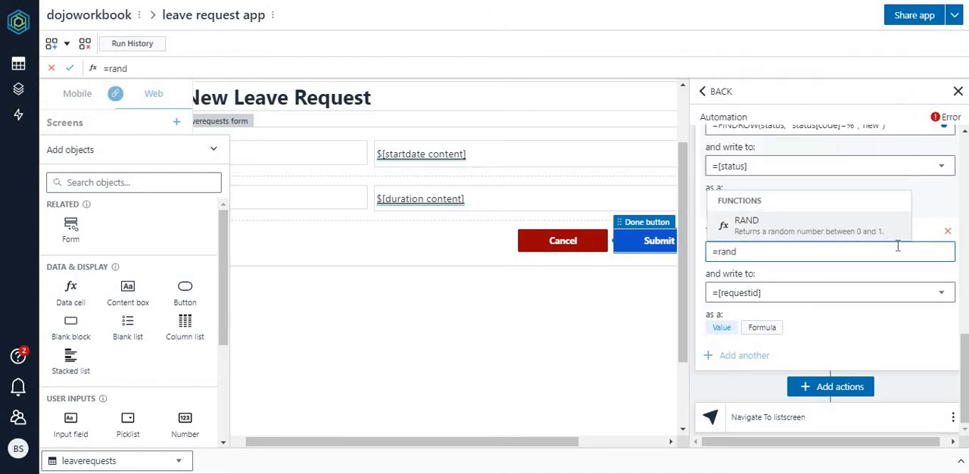
pyautogui.click(779, 231)
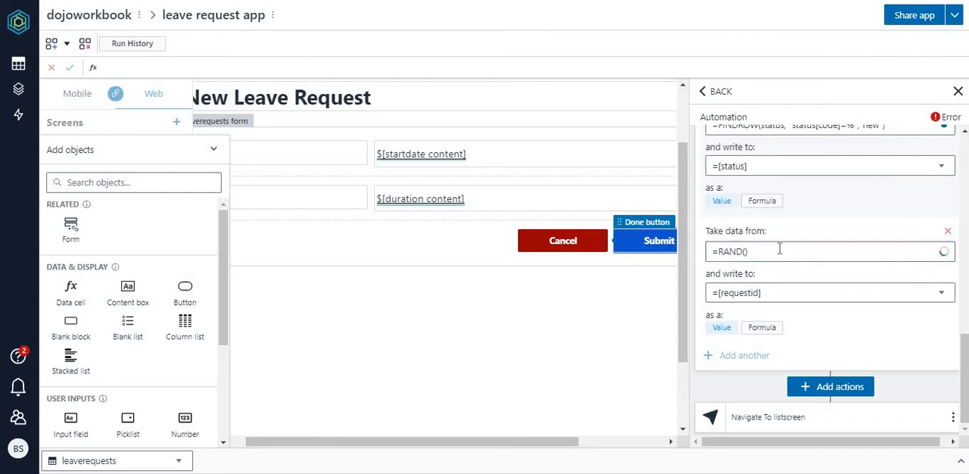
# Step: Extend the requestid mapping's source formula to =RAND() * 10000 and check its evaluated value
pyautogui.click(780, 251)
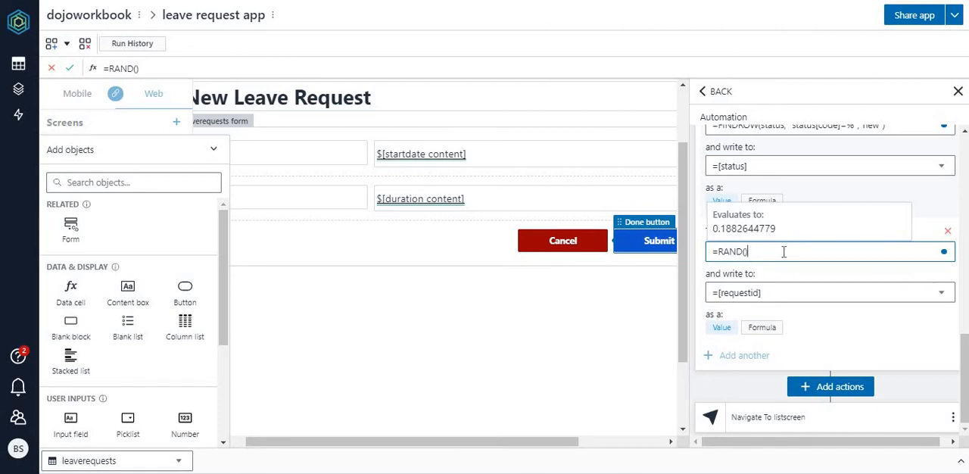
pyautogui.write('*')
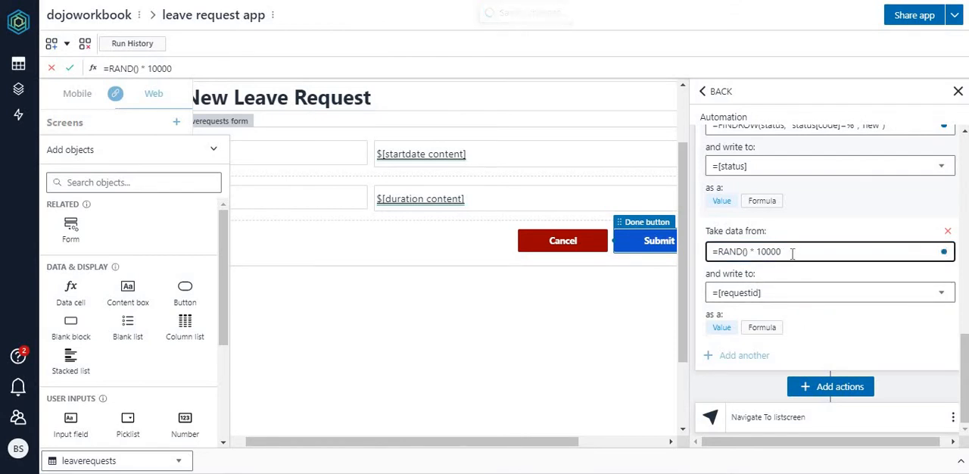
pyautogui.click(791, 253)
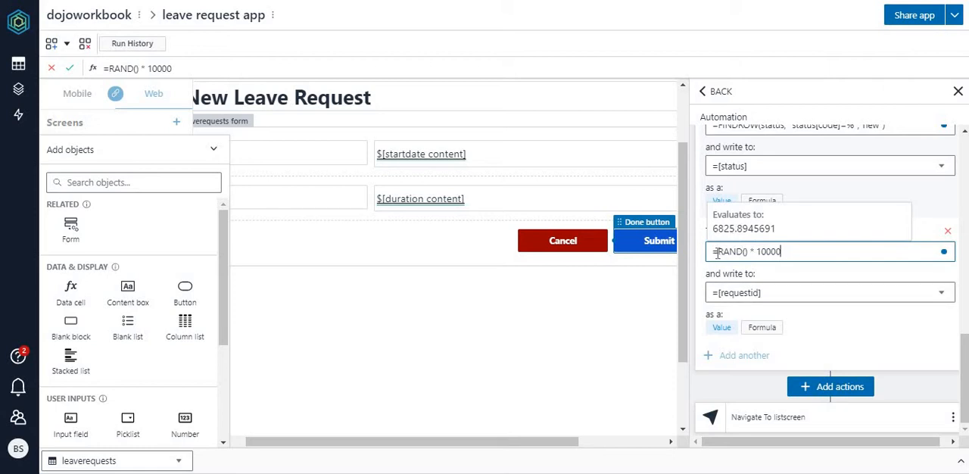
# Step: Wrap the requestid mapping's source formula in ROUND as =ROUND(RAND() * 10000,0) and check its evaluated value
pyautogui.click(717, 253)
pyautogui.write('RO')
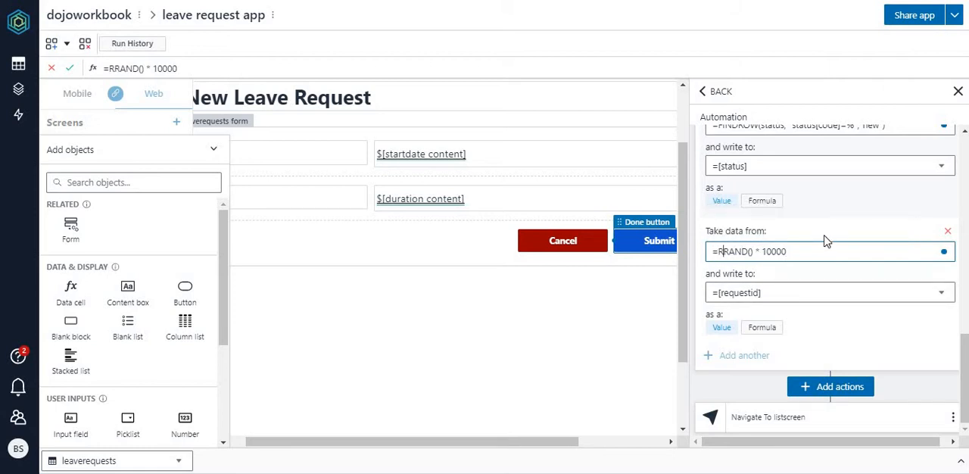
pyautogui.write('UND')
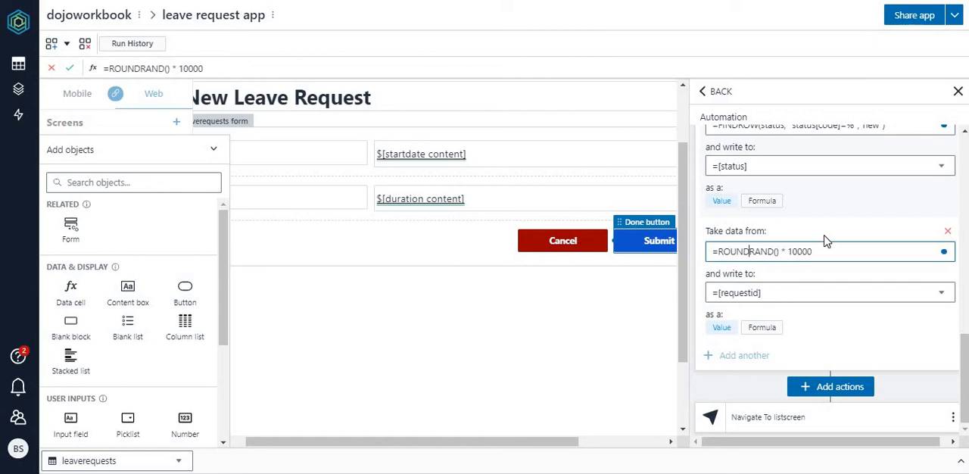
pyautogui.write('(')
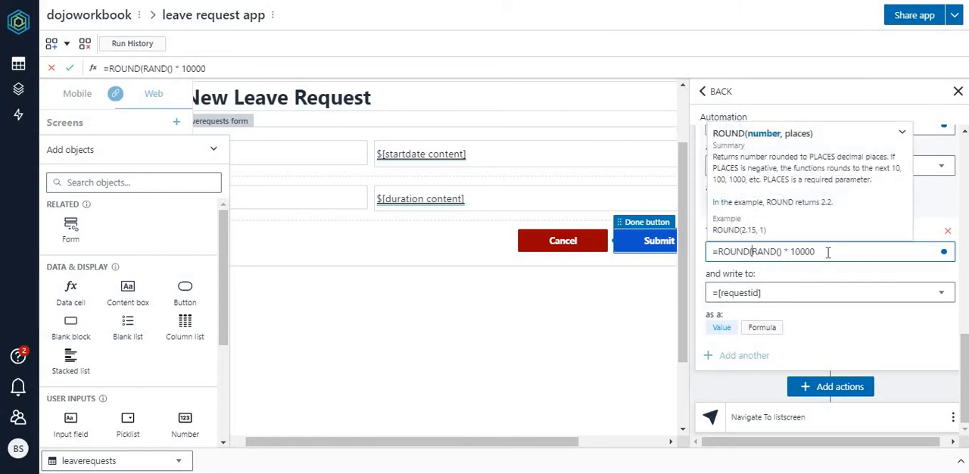
pyautogui.click(827, 252)
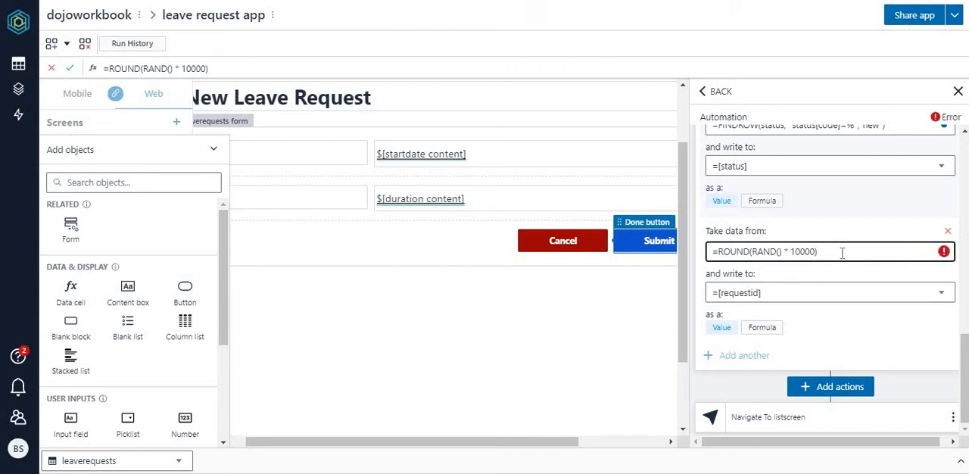
pyautogui.click(840, 252)
pyautogui.write(')')
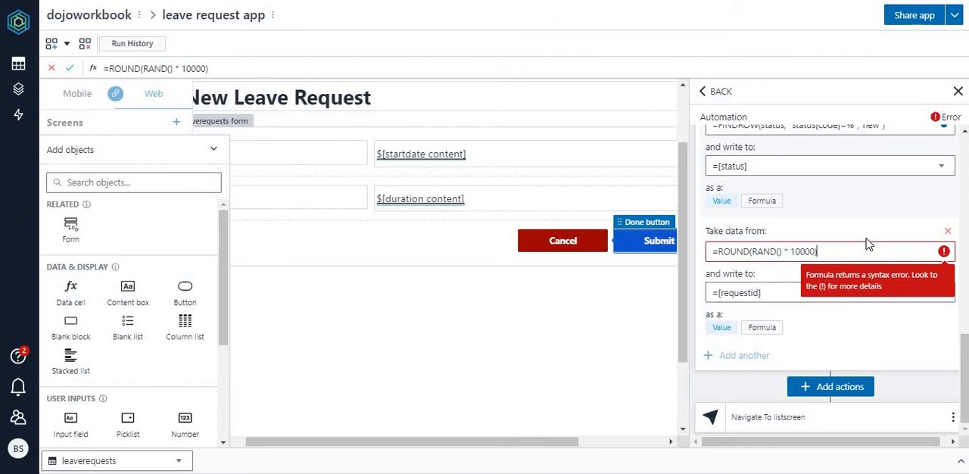
pyautogui.write(',')
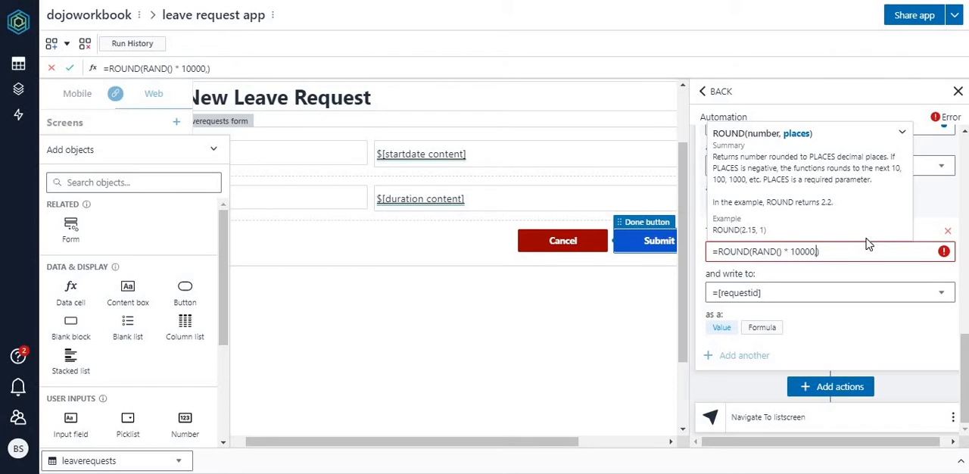
pyautogui.write('0')
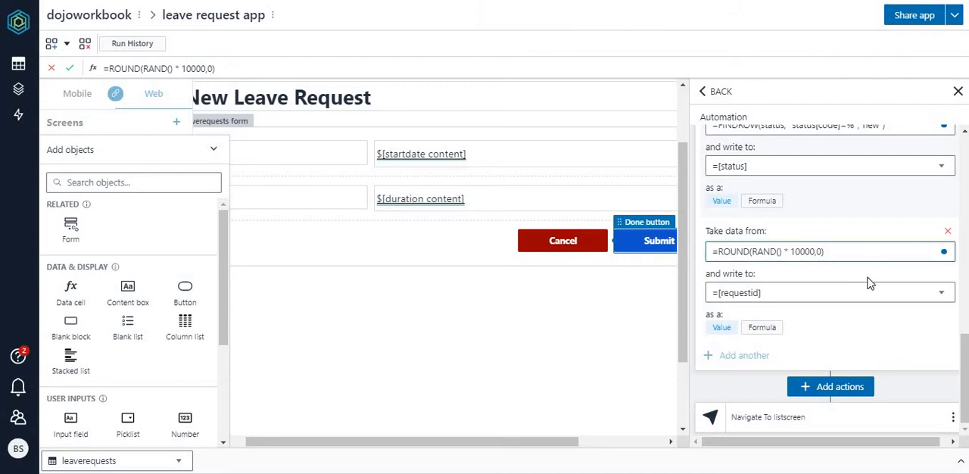
pyautogui.moveTo(841, 255)
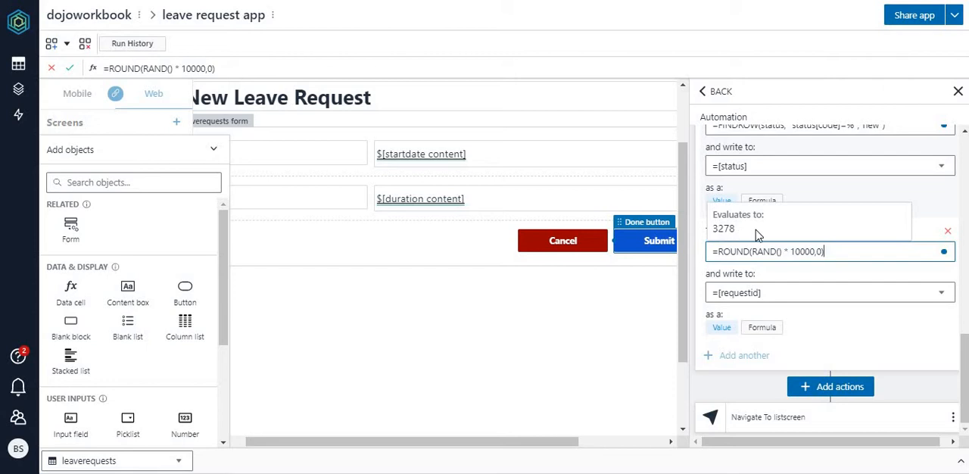
pyautogui.click(874, 339)
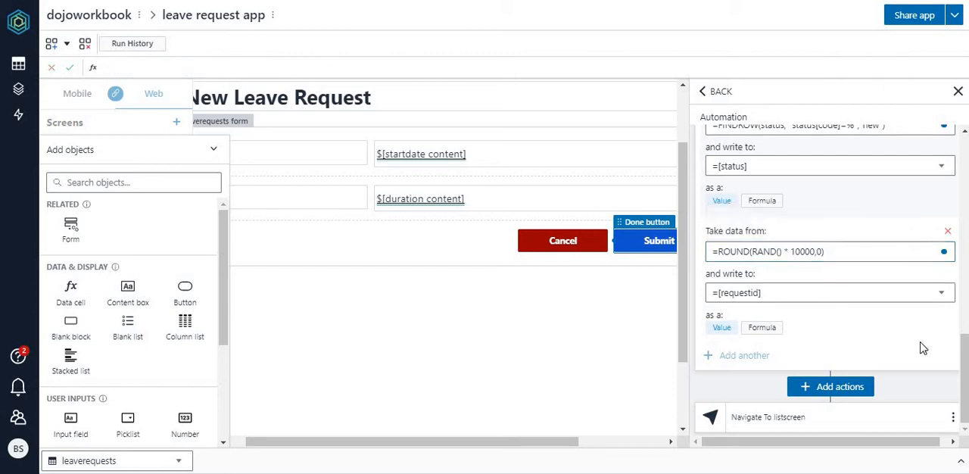
# Step: Review all the column mappings in the Submit button's add-row action and the target screen of its navigation action
pyautogui.moveTo(964, 358); pyautogui.dragTo(964, 161)
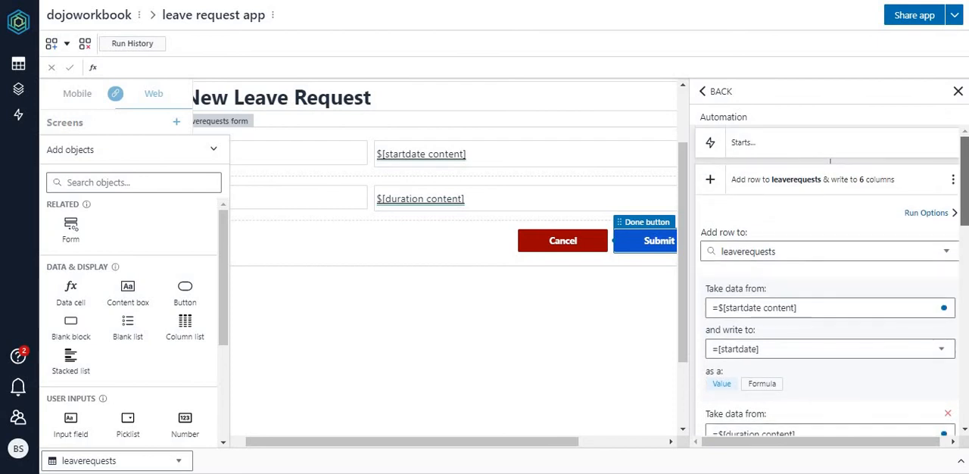
pyautogui.scroll(-3, 789, 174)
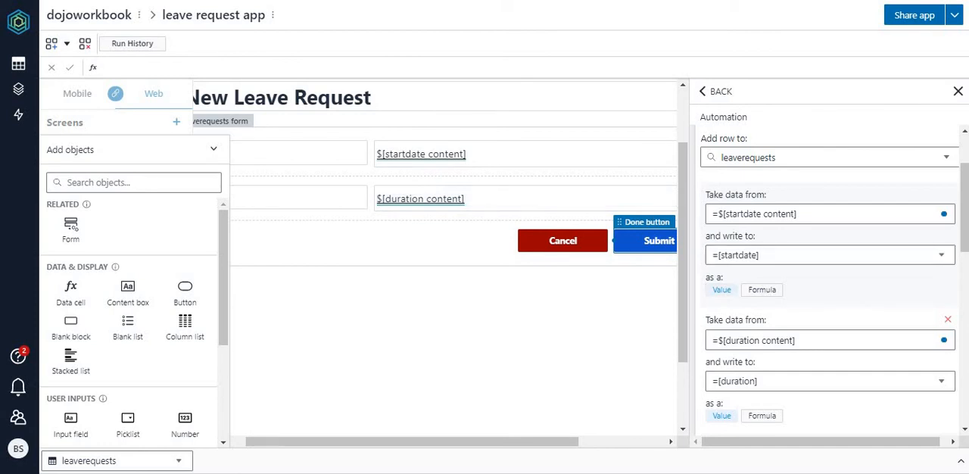
pyautogui.scroll(-4, 965, 226)
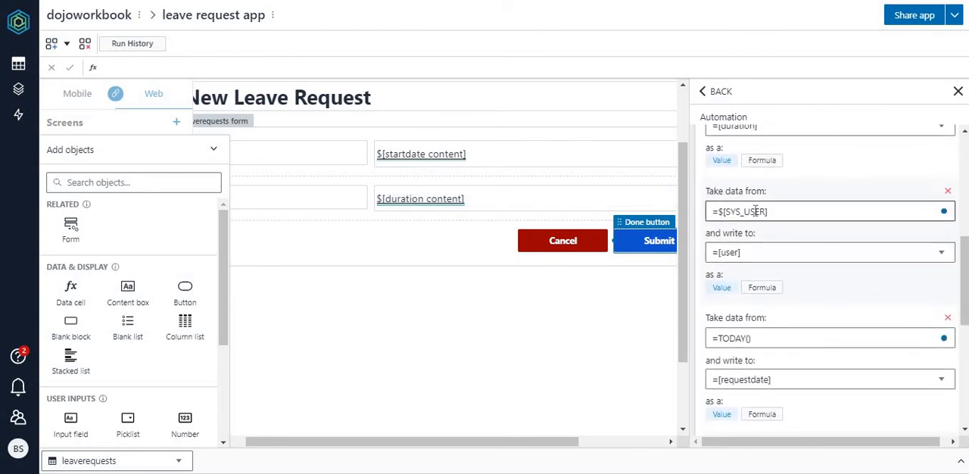
pyautogui.scroll(-1, 965, 336)
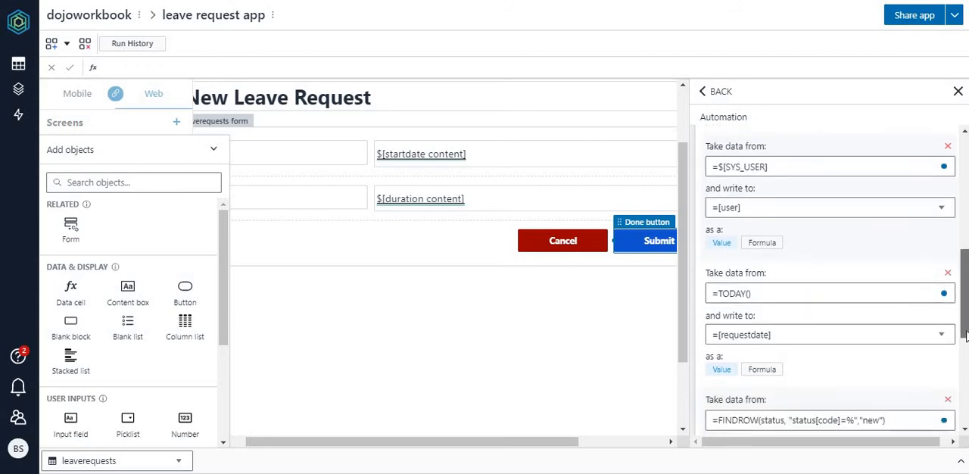
pyautogui.scroll(-1, 965, 336)
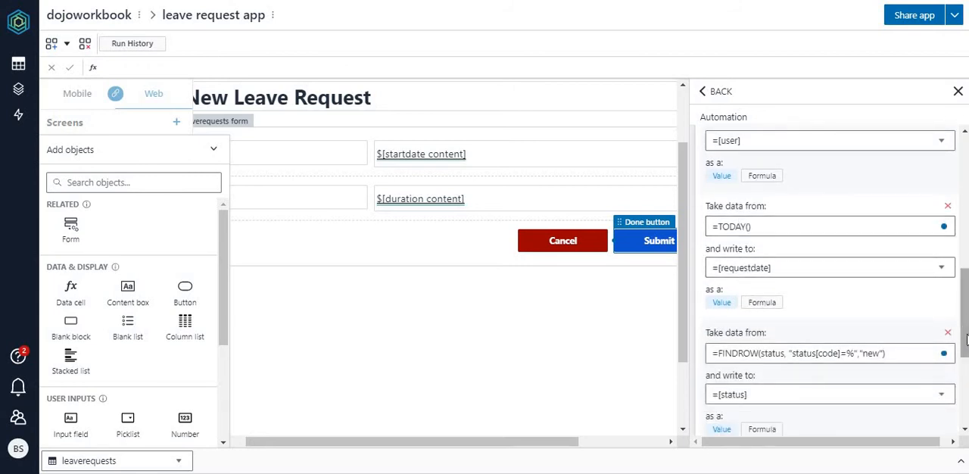
pyautogui.scroll(-2, 941, 350)
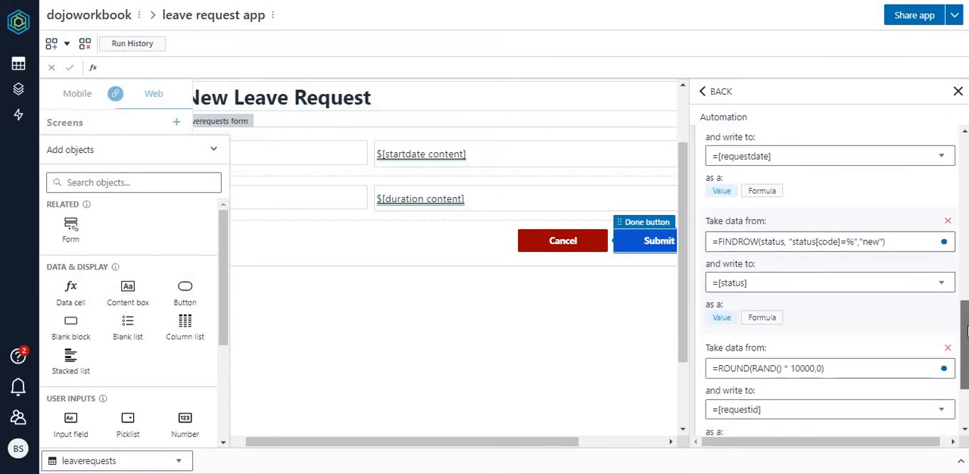
pyautogui.scroll(-2, 967, 321)
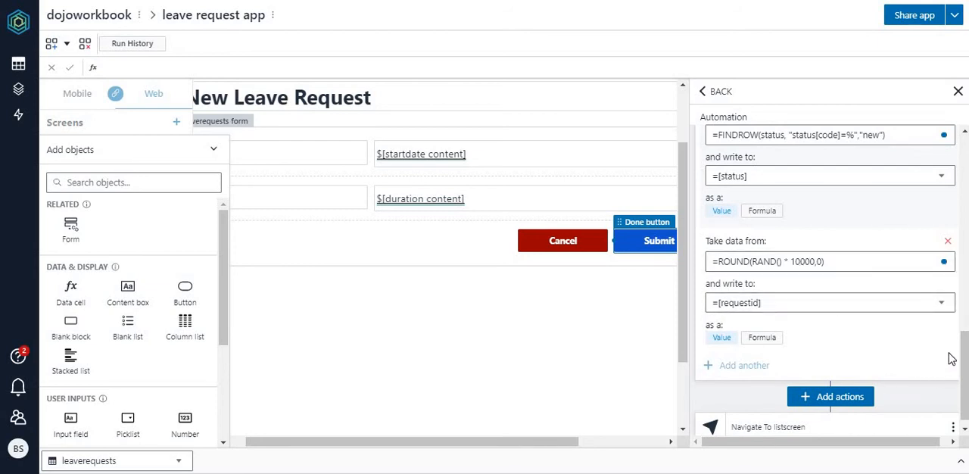
pyautogui.moveTo(963, 356); pyautogui.dragTo(967, 171)
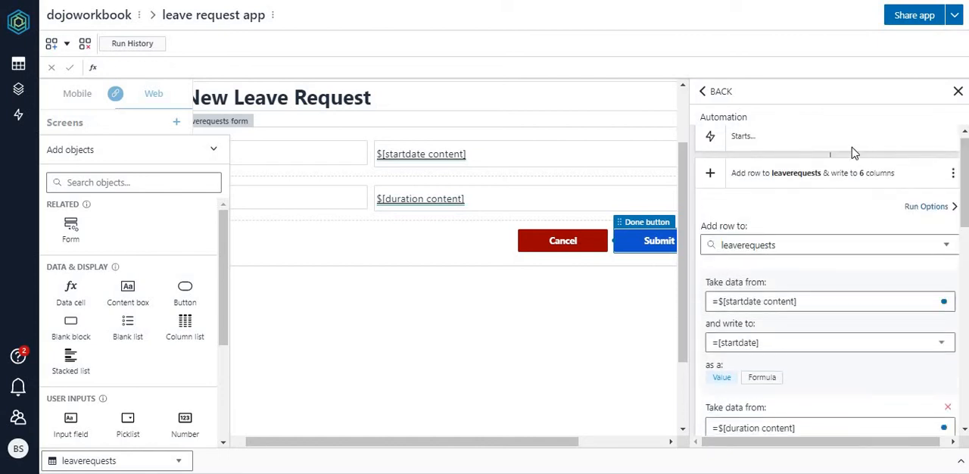
pyautogui.click(782, 174)
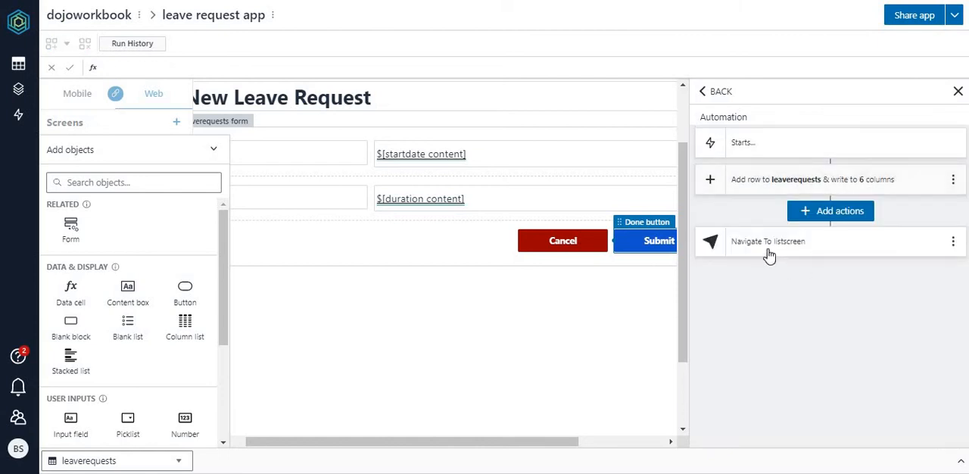
pyautogui.click(708, 252)
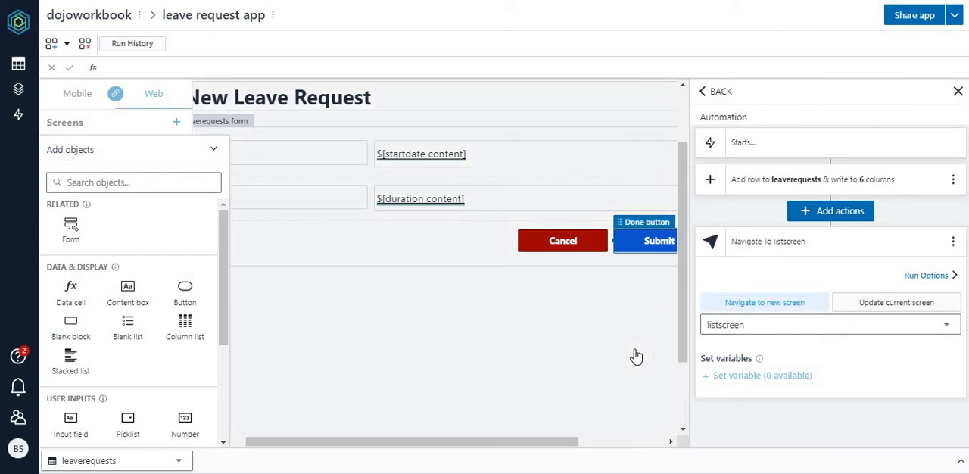
# Step: Switch to the running leave request app and submit a new leave request with startdate 16-Mar-21 and duration 2
pyautogui.click(392, 240)
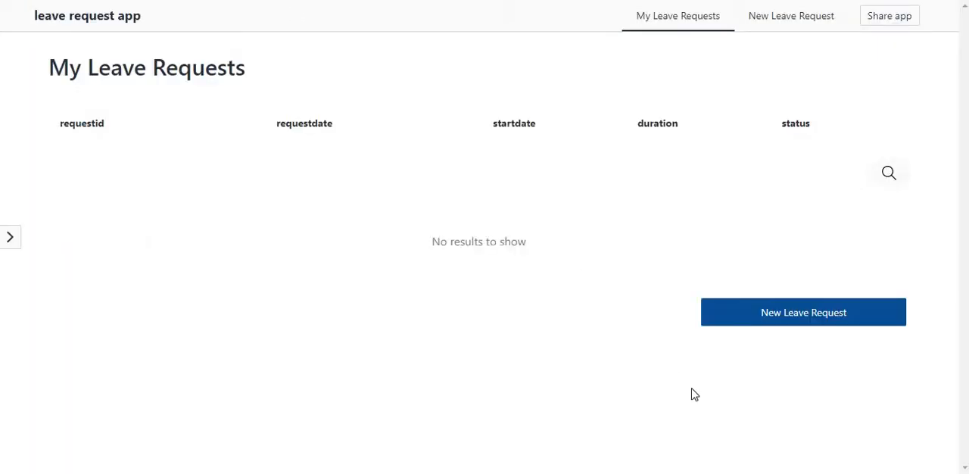
pyautogui.click(795, 319)
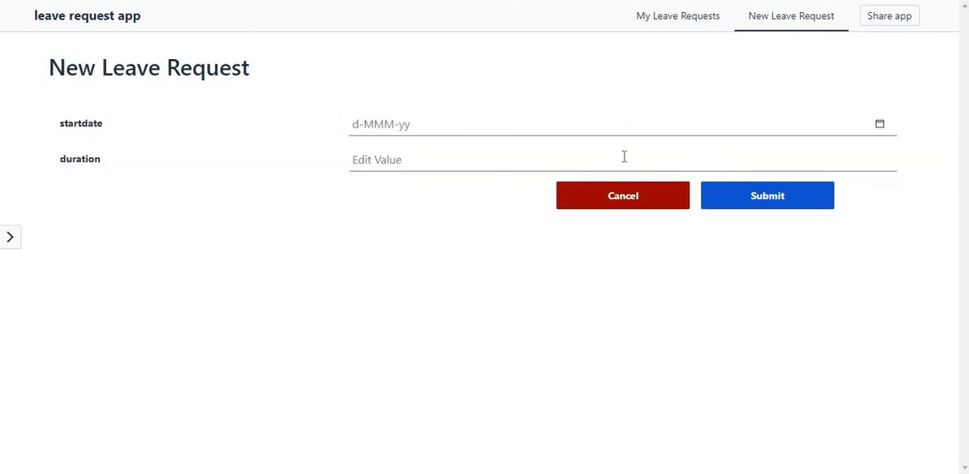
pyautogui.click(880, 126)
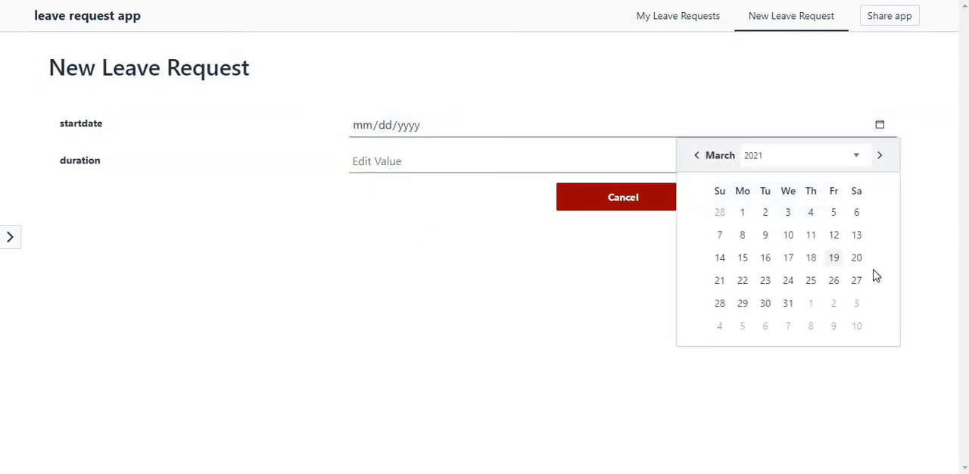
pyautogui.click(767, 259)
pyautogui.click(510, 162)
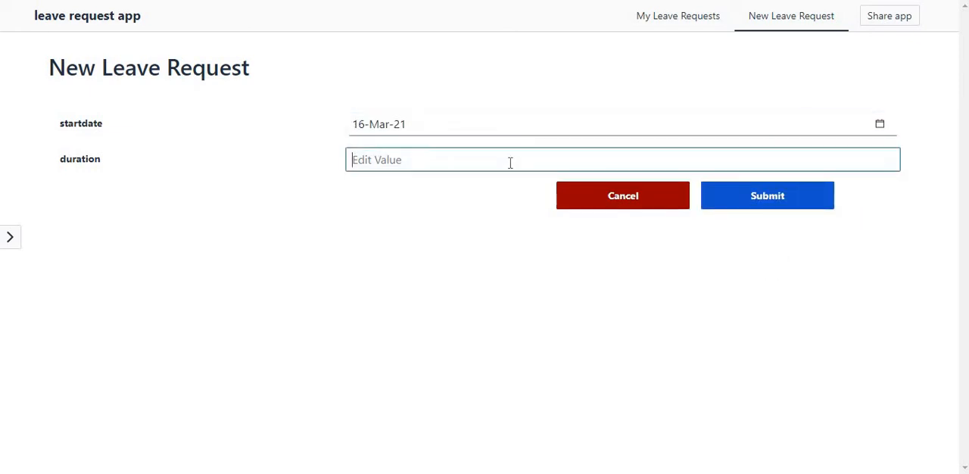
pyautogui.write('2')
pyautogui.click(731, 199)
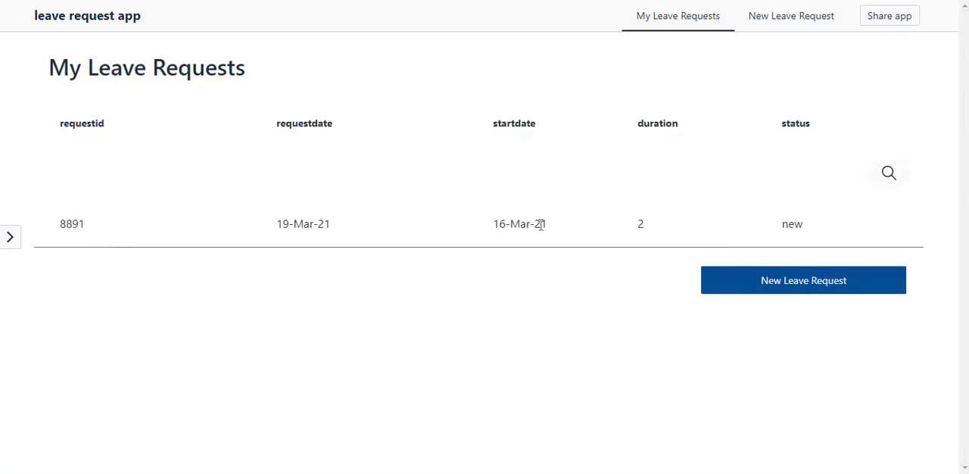
# Step: Submit another leave request with startdate 26-Mar-21 and duration 1
pyautogui.click(828, 287)
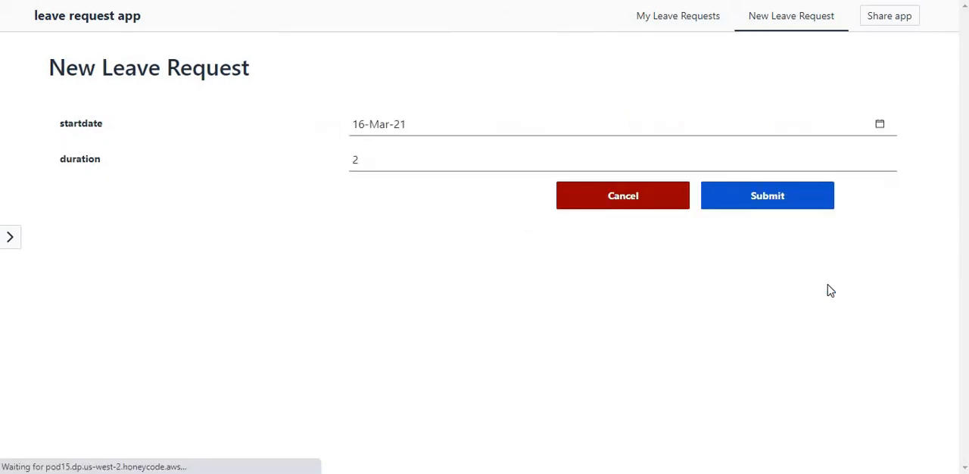
pyautogui.click(880, 126)
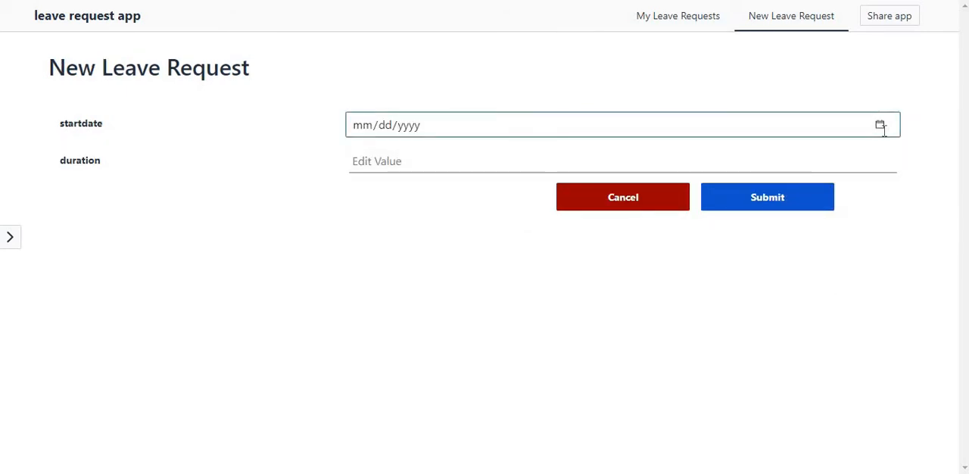
pyautogui.click(880, 127)
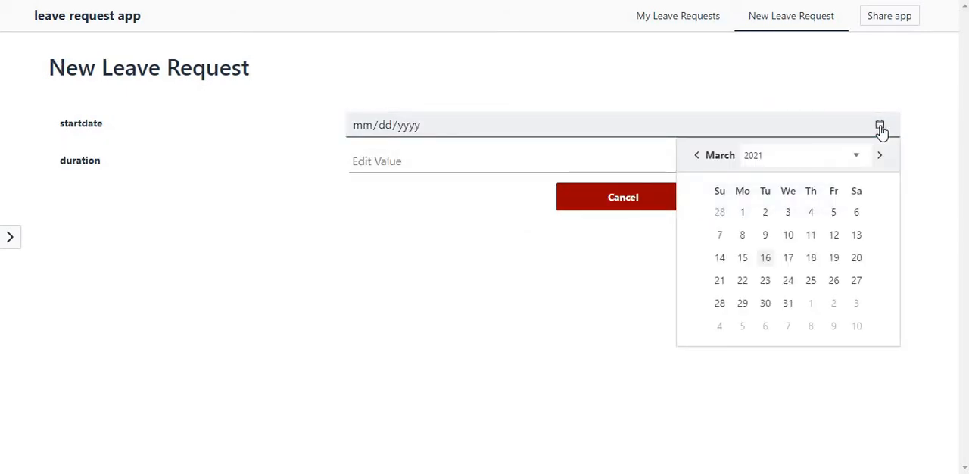
pyautogui.click(833, 280)
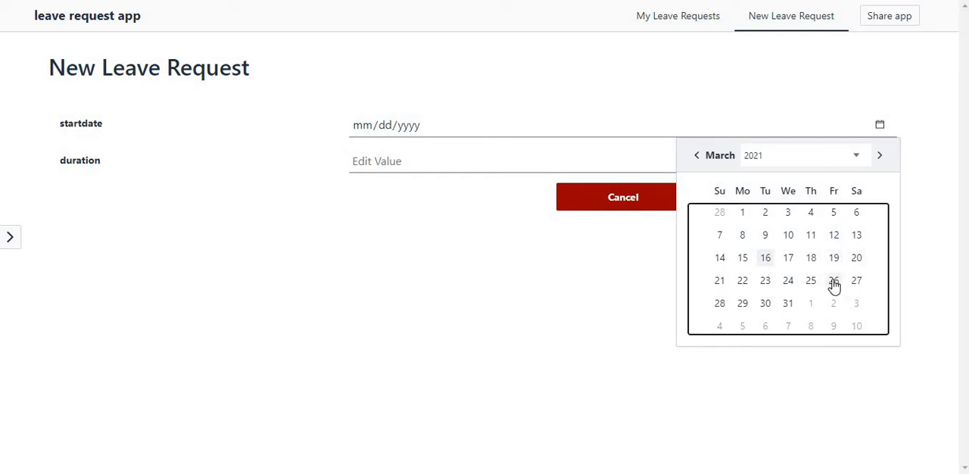
pyautogui.click(417, 160)
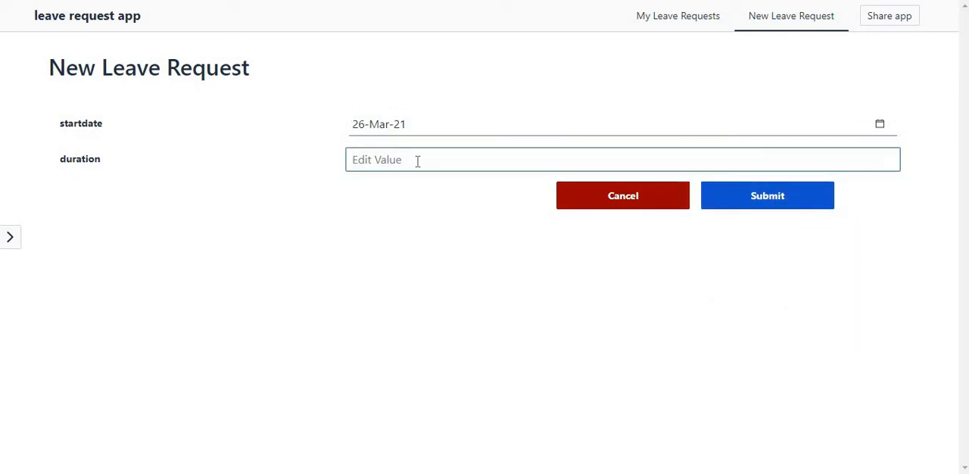
pyautogui.write('1')
pyautogui.click(787, 195)
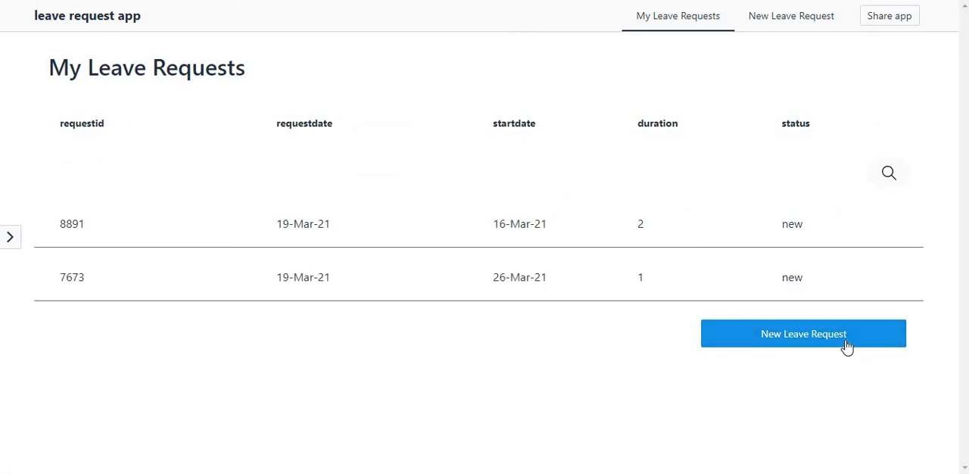
# Step: Submit a third leave request with startdate 31-Mar-21 and duration 5
pyautogui.click(847, 345)
pyautogui.click(883, 125)
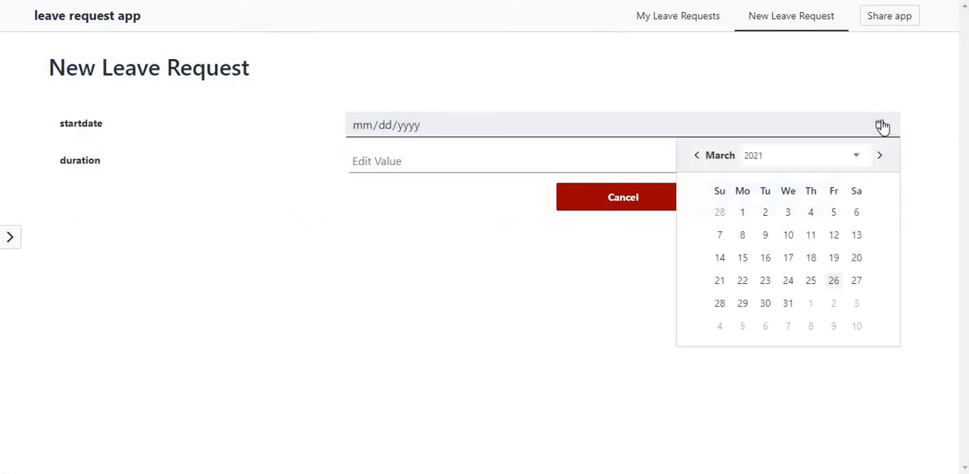
pyautogui.click(787, 304)
pyautogui.click(418, 159)
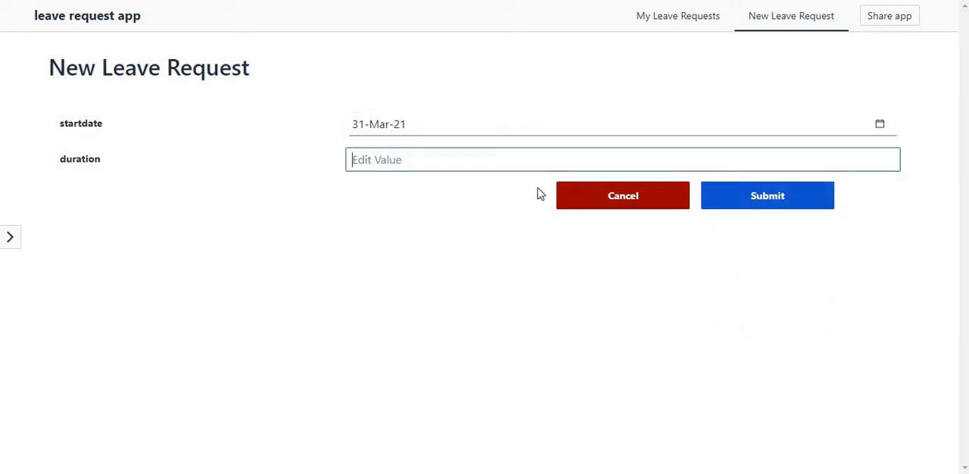
pyautogui.write('5')
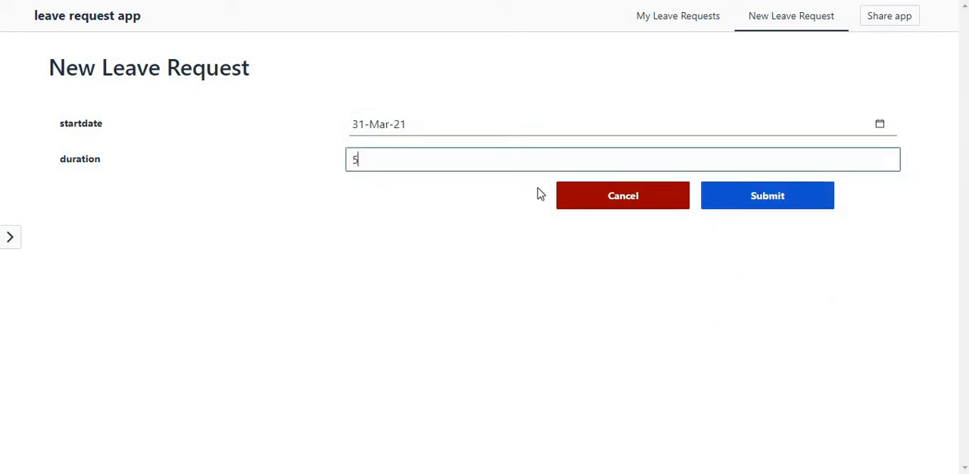
pyautogui.click(747, 192)
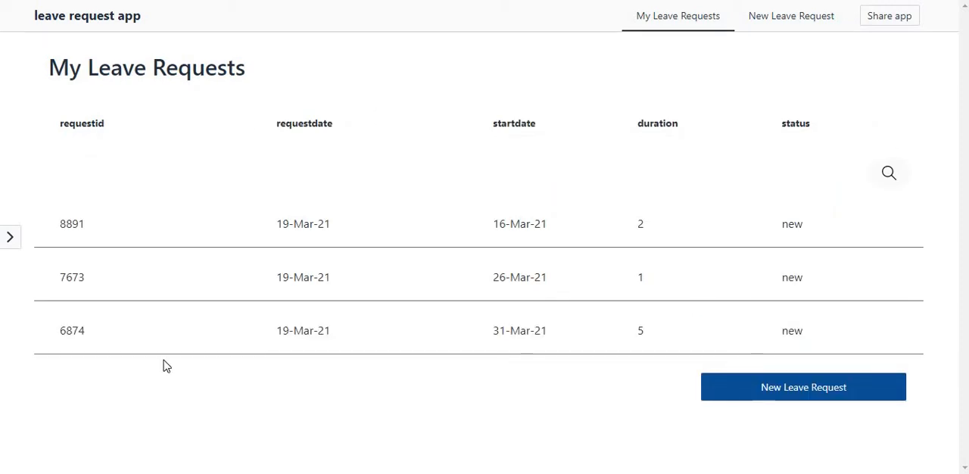
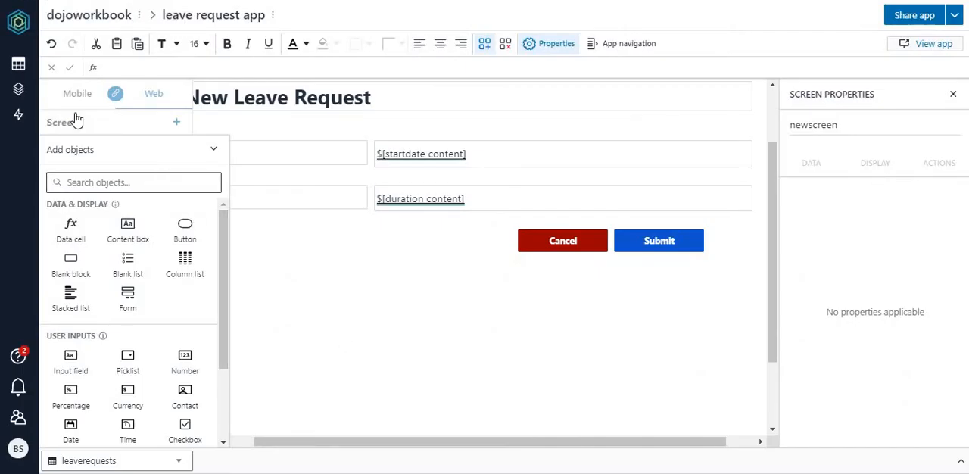
# Step: Create a new app in the workbook and choose to build it from scratch
pyautogui.click(25, 91)
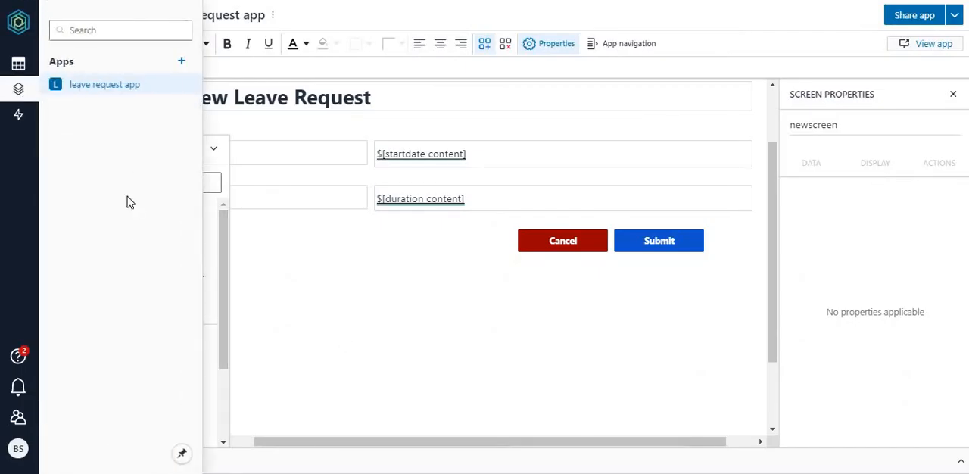
pyautogui.click(18, 62)
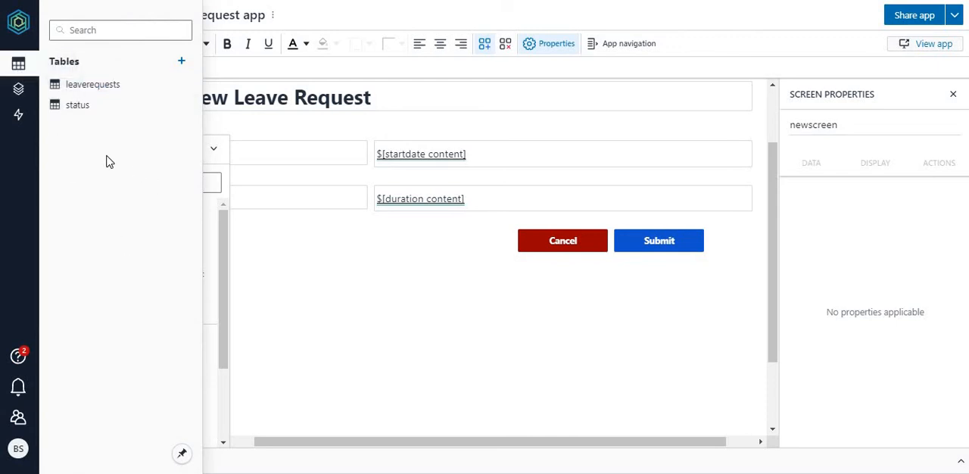
pyautogui.click(19, 110)
pyautogui.click(19, 95)
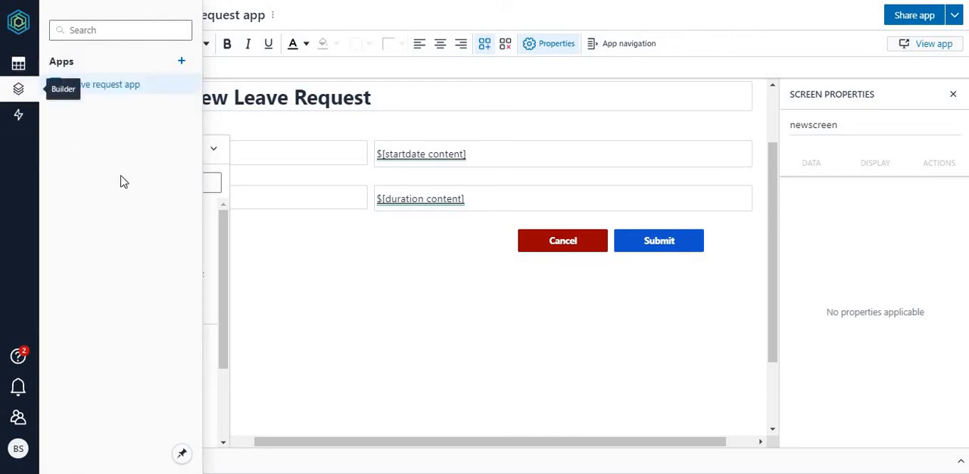
pyautogui.click(181, 63)
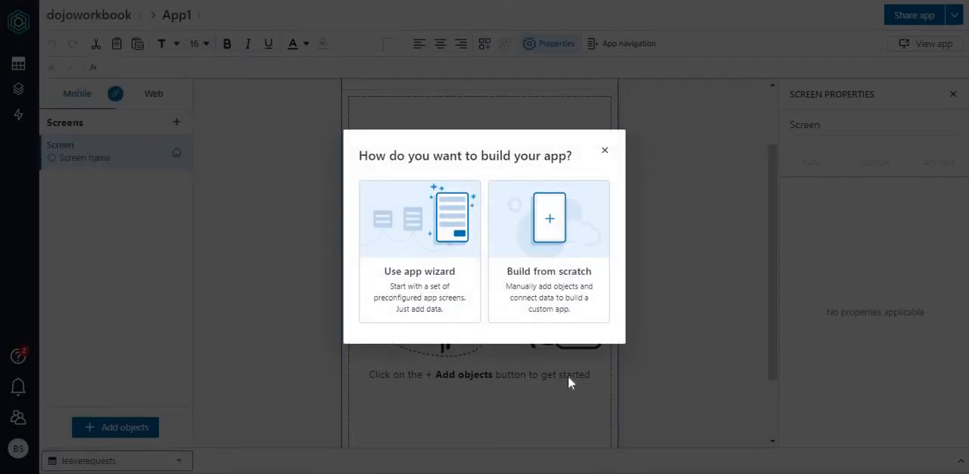
pyautogui.click(558, 253)
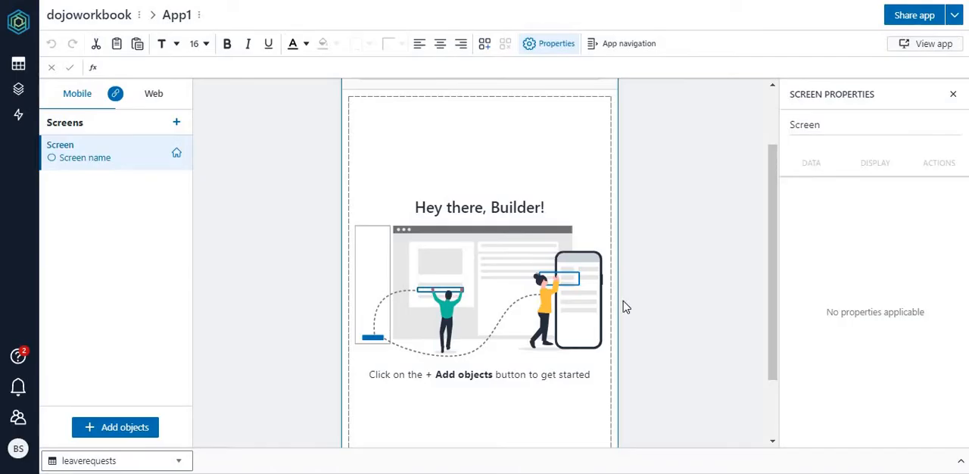
# Step: Rename the new app as Leave Approval App
pyautogui.click(186, 15)
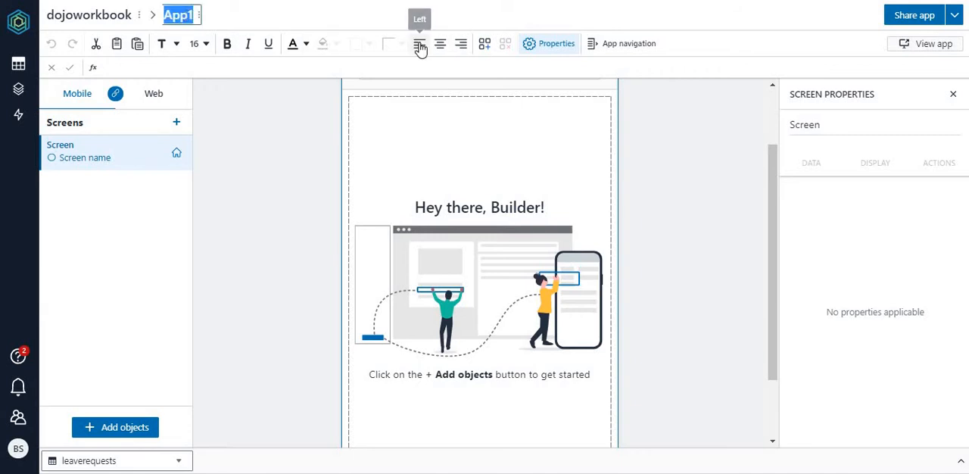
pyautogui.write('Leave Appro')
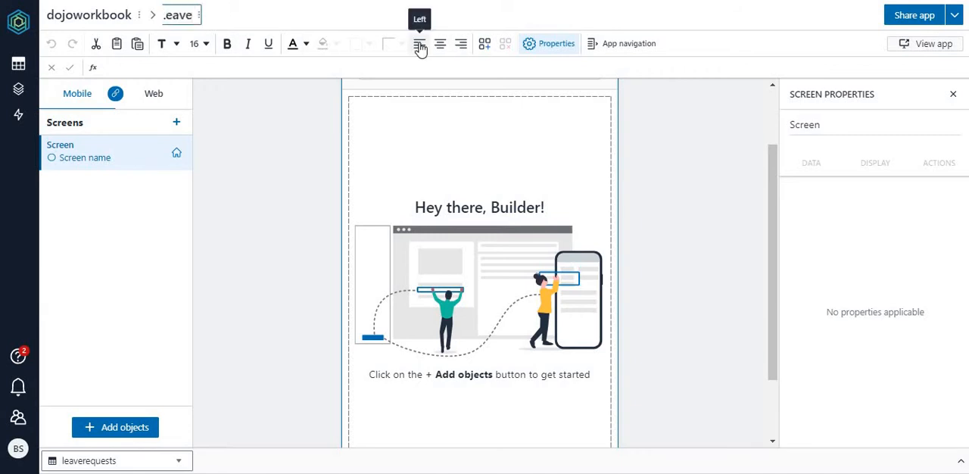
pyautogui.write('val App')
pyautogui.press('Return')
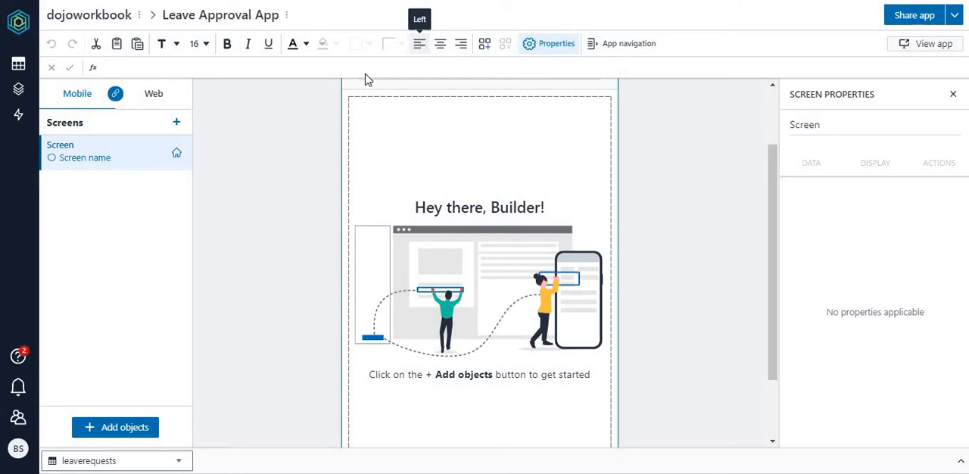
# Step: In the web layout, rename the home screen as listscreen
pyautogui.click(156, 94)
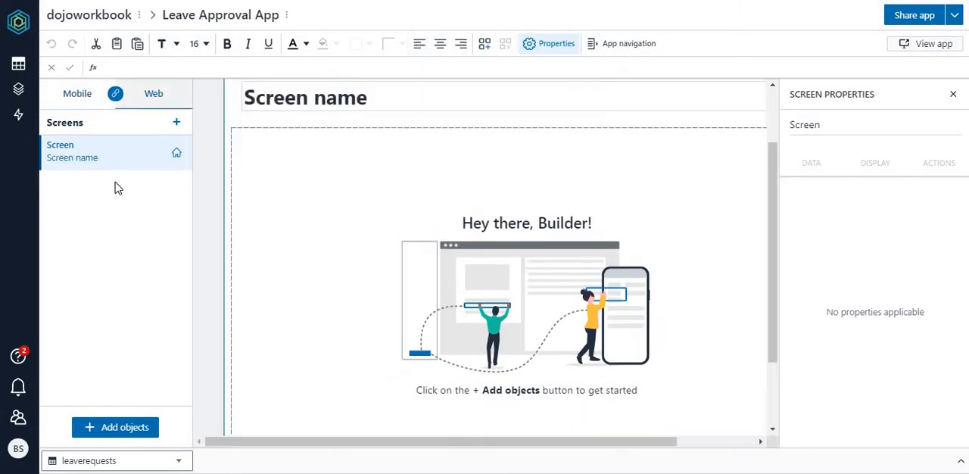
pyautogui.doubleClick(63, 148)
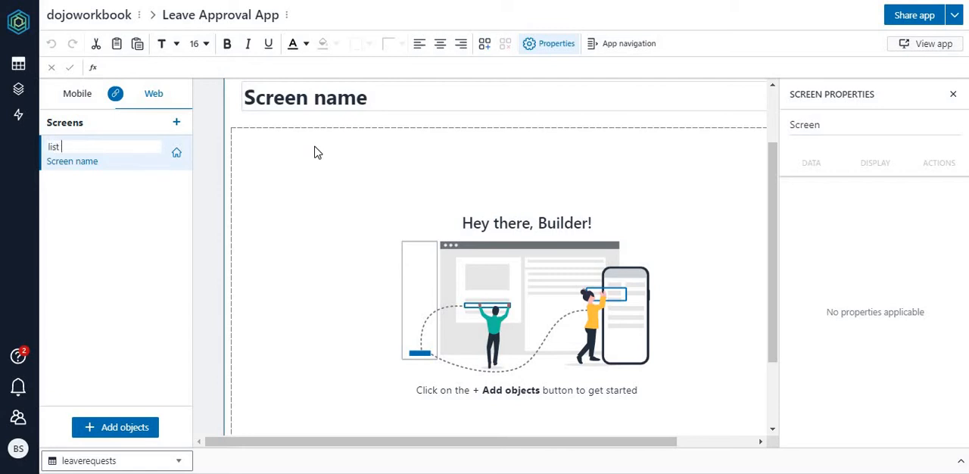
pyautogui.press('Return')
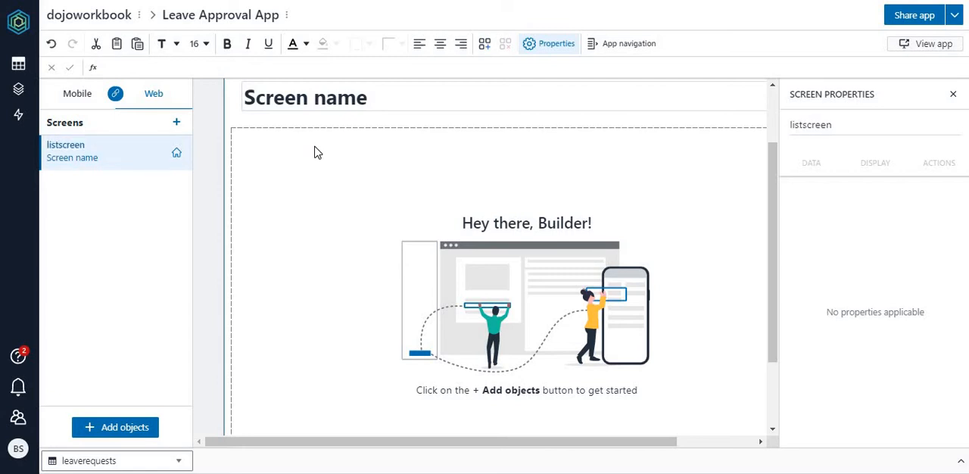
# Step: Replace the listscreen heading text with "Requests for the Approval"
pyautogui.click(380, 106)
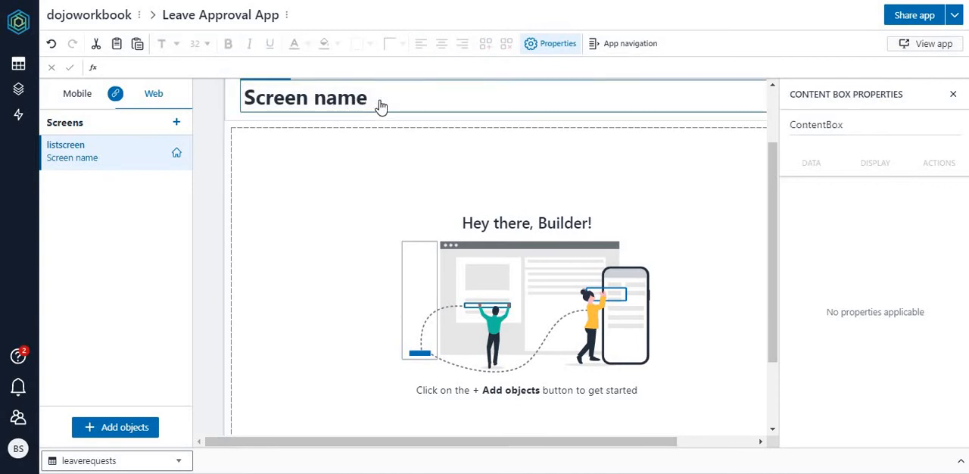
pyautogui.moveTo(312, 96); pyautogui.dragTo(448, 96)
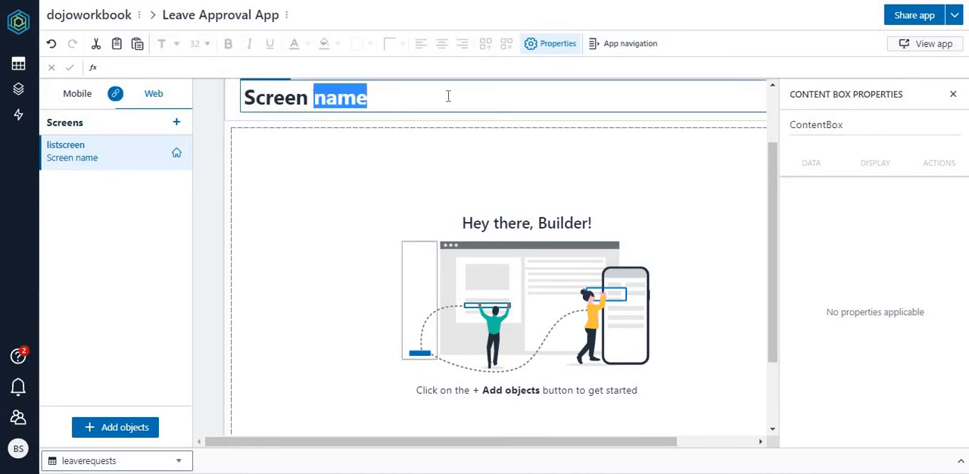
pyautogui.press('BackSpace')
pyautogui.press('BackSpace')
pyautogui.press('BackSpace')
pyautogui.press('BackSpace')
pyautogui.press('BackSpace')
pyautogui.press('BackSpace')
pyautogui.press('BackSpace')
pyautogui.press('BackSpace')
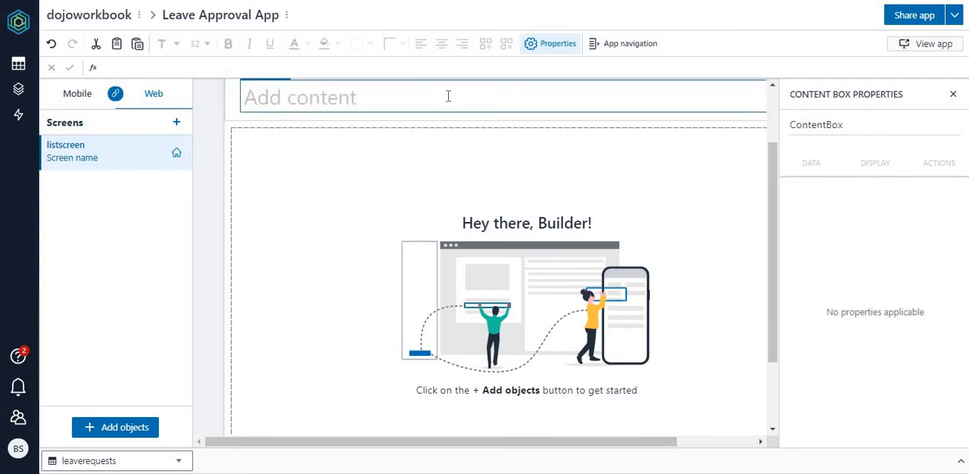
pyautogui.write('REq')
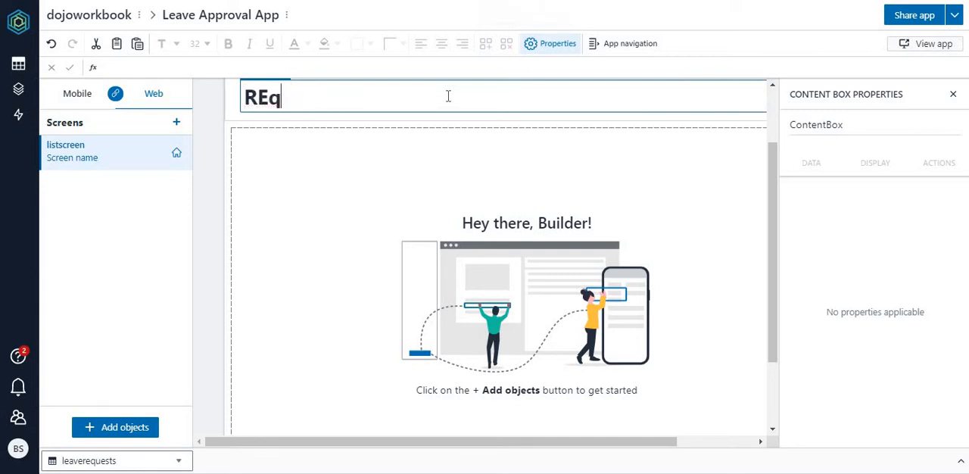
pyautogui.press('BackSpace')
pyautogui.press('BackSpace')
pyautogui.write('equests fo')
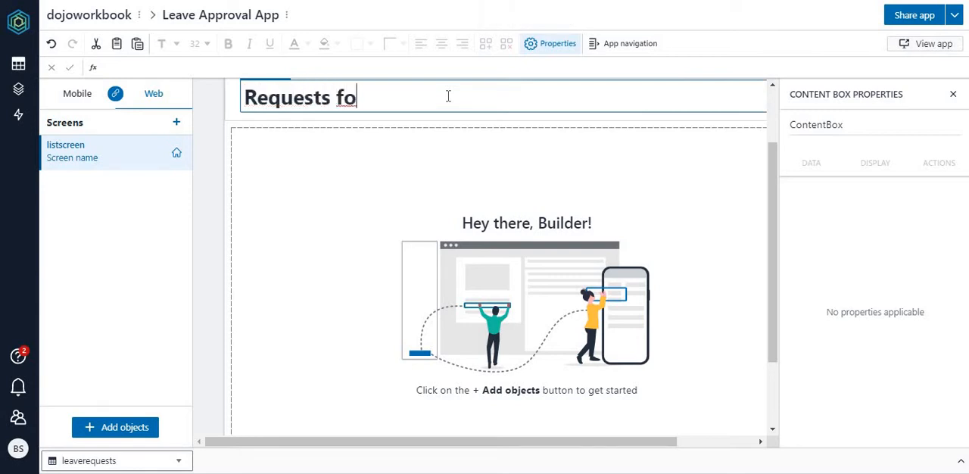
pyautogui.write('r the Approval')
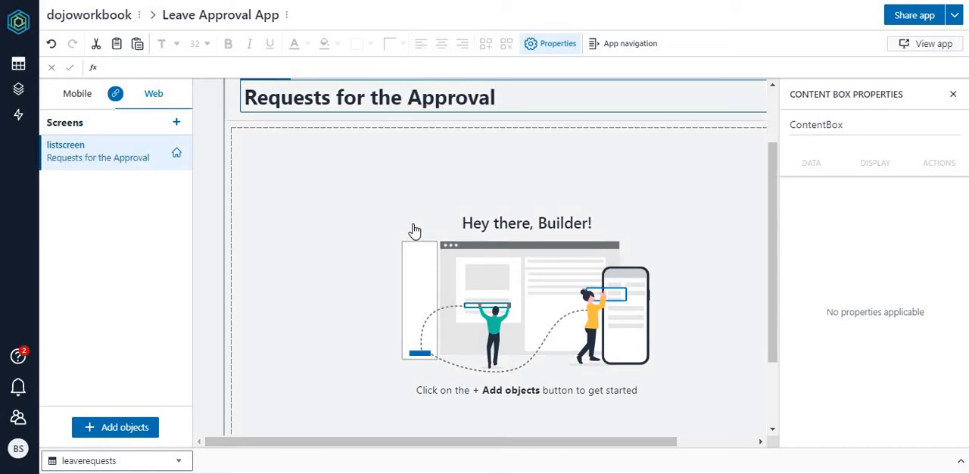
pyautogui.click(413, 225)
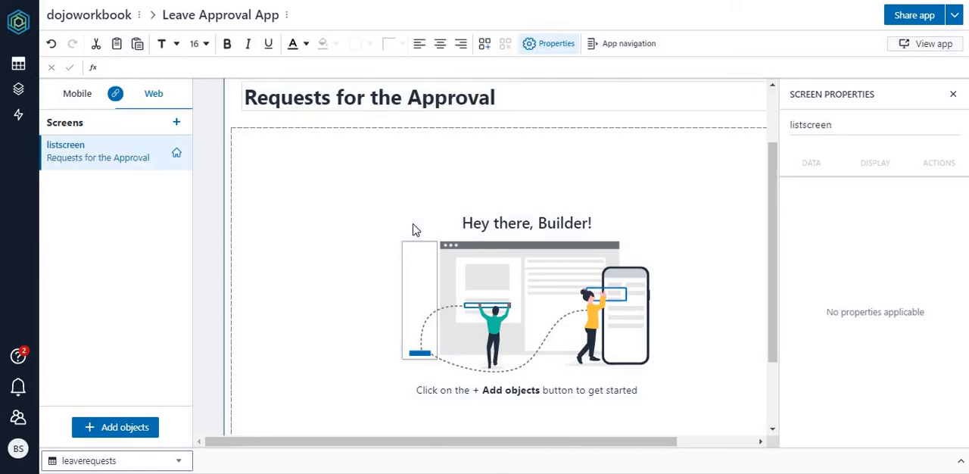
# Step: Insert a column list sourced from leaverequests with requestid, user, requestdate, startdate, duration and status, including a detail screen
pyautogui.click(129, 432)
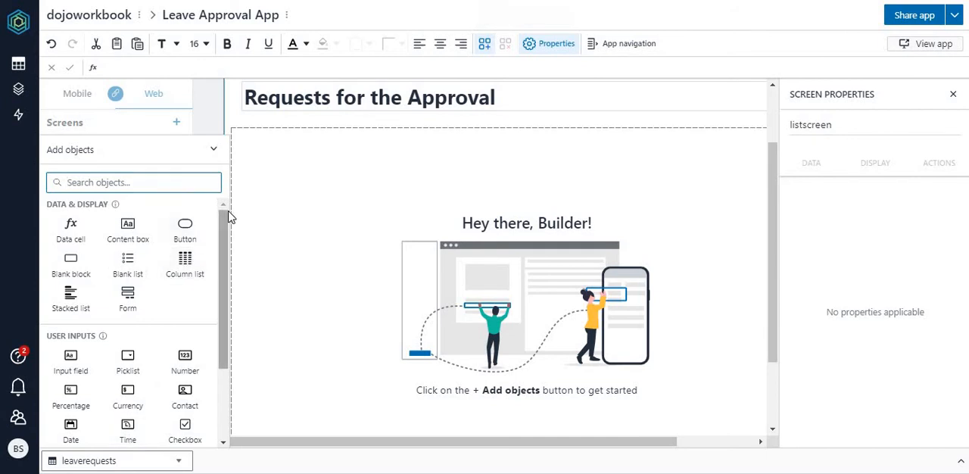
pyautogui.click(185, 276)
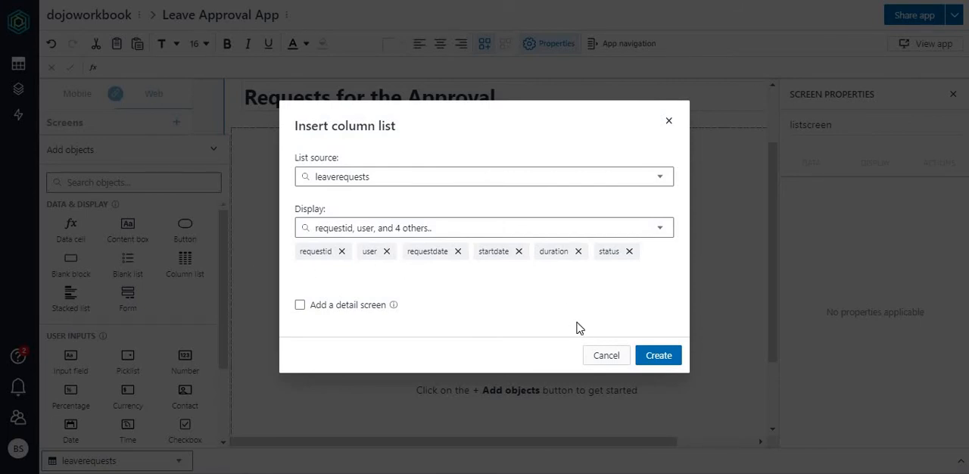
pyautogui.click(314, 309)
pyautogui.click(657, 355)
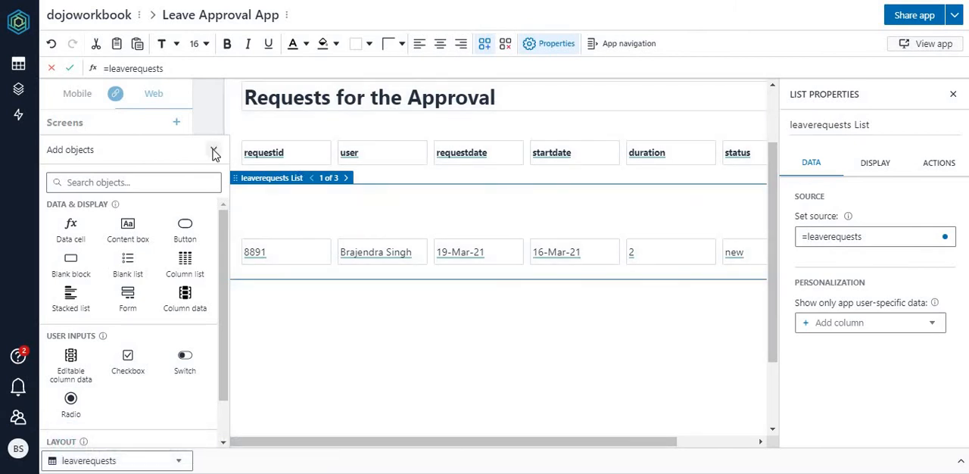
pyautogui.click(214, 150)
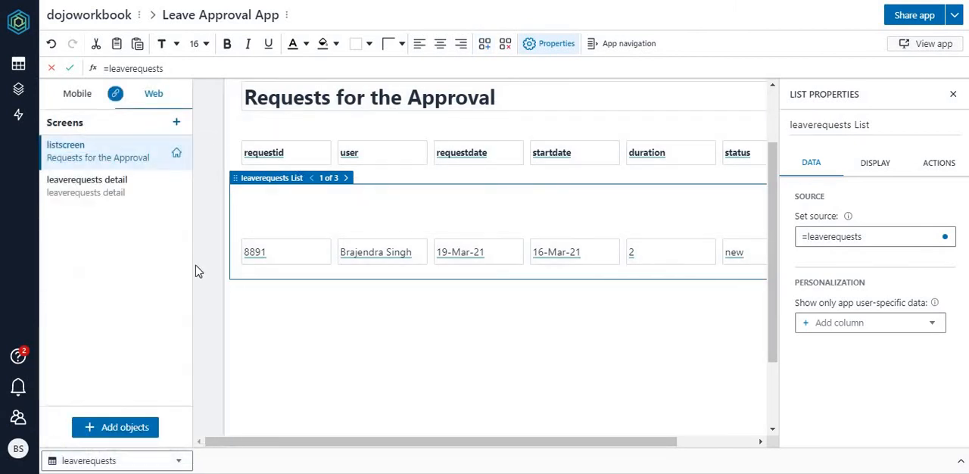
# Step: Rename the leaverequests detail screen as detailscreen
pyautogui.click(95, 199)
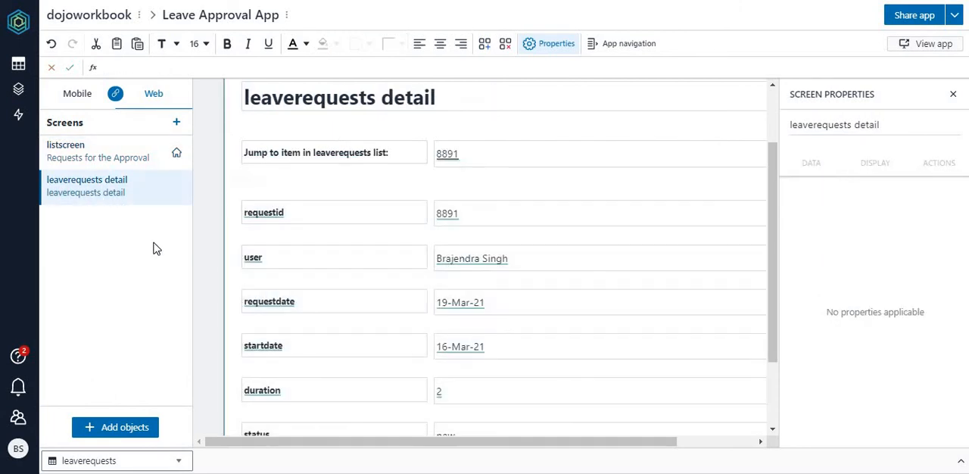
pyautogui.doubleClick(83, 182)
pyautogui.moveTo(136, 182); pyautogui.dragTo(36, 187)
pyautogui.press('BackSpace')
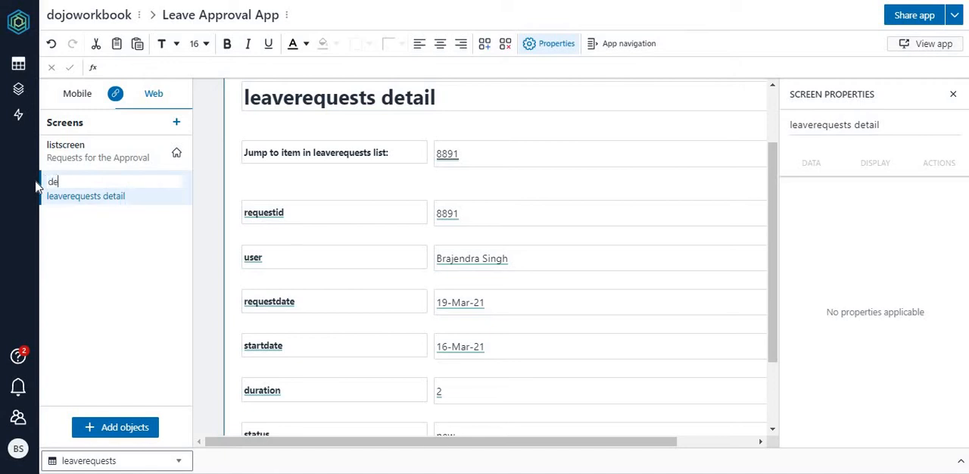
pyautogui.write('detailscreen')
pyautogui.press('Return')
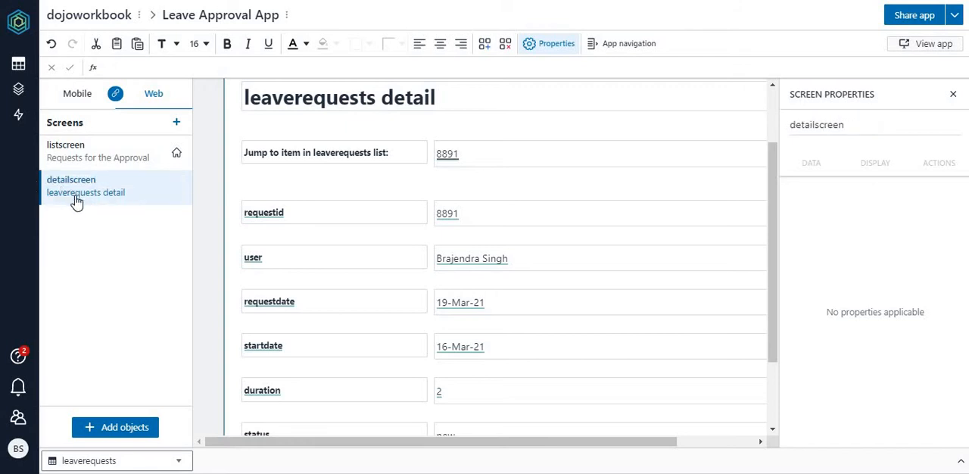
# Step: Replace the detailscreen heading text with "Request Details - Approve or Reject"
pyautogui.click(444, 102)
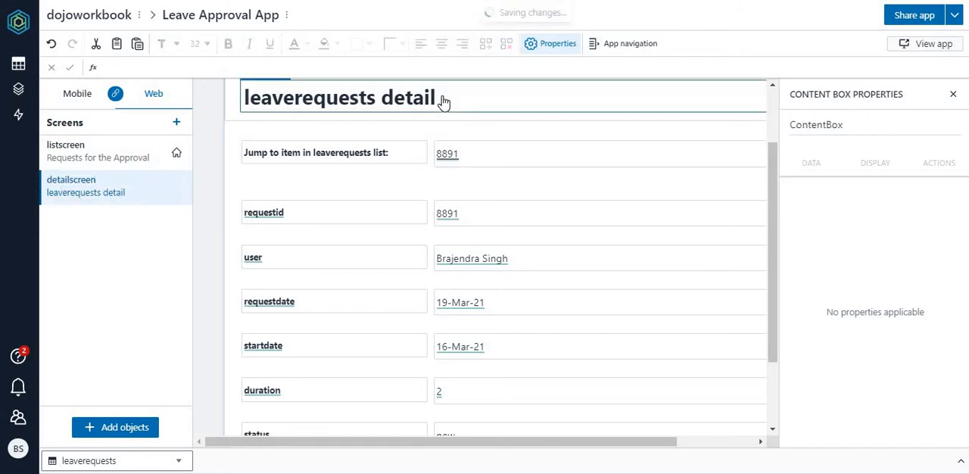
pyautogui.click(435, 97)
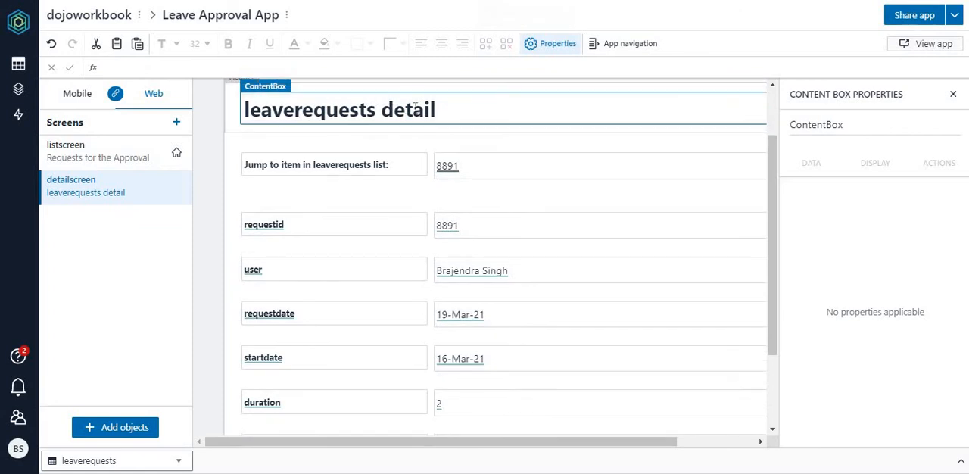
pyautogui.doubleClick(441, 111)
pyautogui.press('BackSpace')
pyautogui.press('BackSpace')
pyautogui.press('BackSpace')
pyautogui.press('BackSpace')
pyautogui.press('BackSpace')
pyautogui.press('BackSpace')
pyautogui.press('BackSpace')
pyautogui.press('BackSpace')
pyautogui.press('BackSpace')
pyautogui.press('BackSpace')
pyautogui.press('BackSpace')
pyautogui.press('BackSpace')
pyautogui.press('BackSpace')
pyautogui.press('BackSpace')
pyautogui.press('BackSpace')
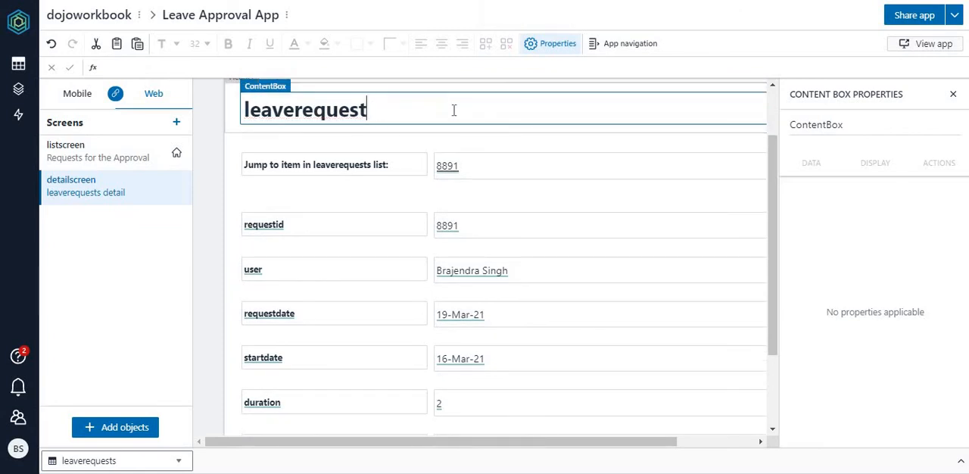
pyautogui.write('Det')
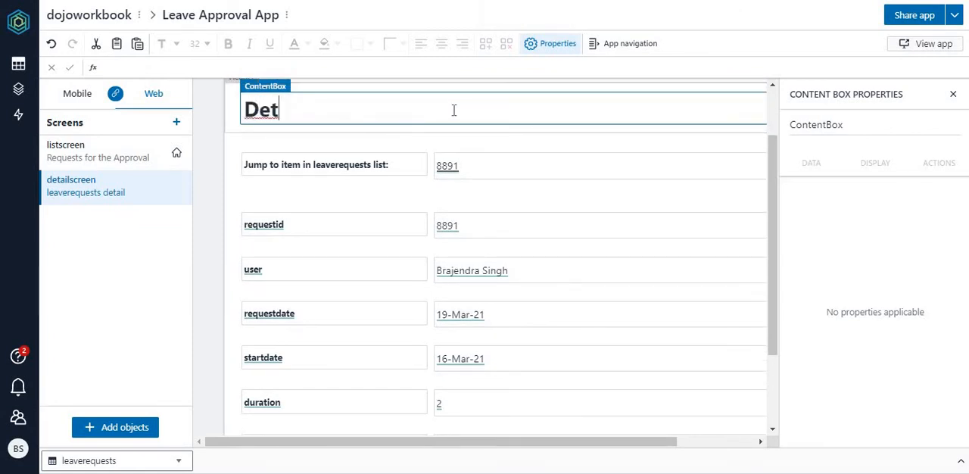
pyautogui.write('ails')
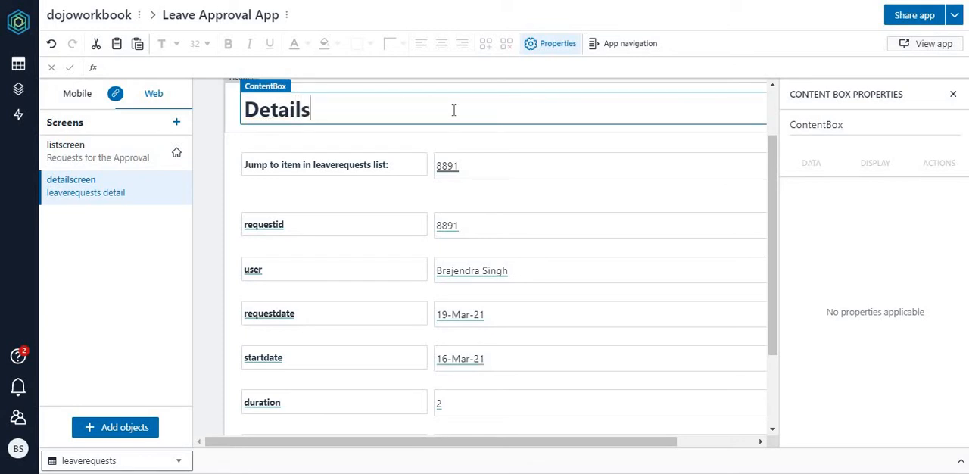
pyautogui.press('BackSpace')
pyautogui.press('BackSpace')
pyautogui.press('BackSpace')
pyautogui.press('BackSpace')
pyautogui.press('BackSpace')
pyautogui.press('BackSpace')
pyautogui.press('BackSpace')
pyautogui.press('BackSpace')
pyautogui.write('Re')
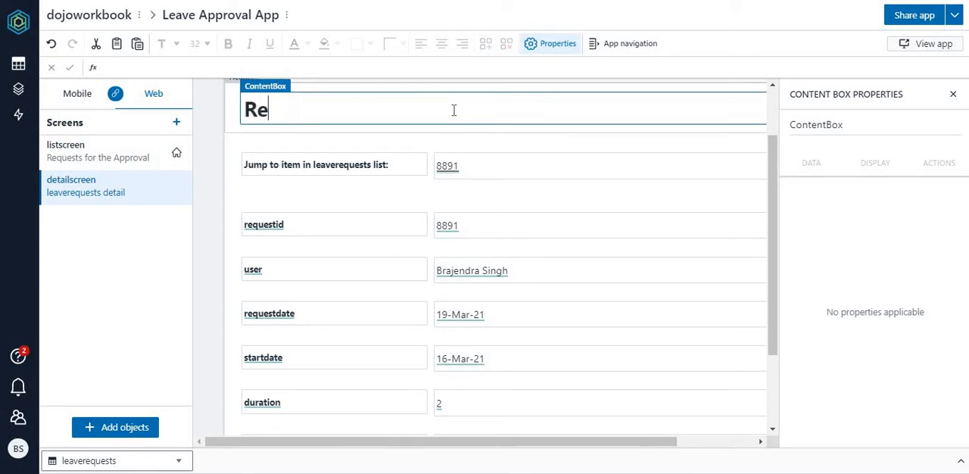
pyautogui.write('quest Detail')
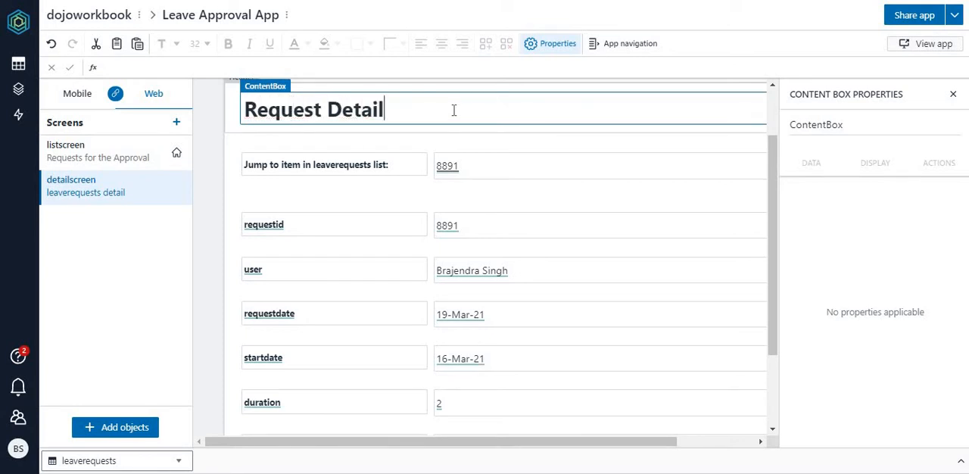
pyautogui.write('s - Approve ')
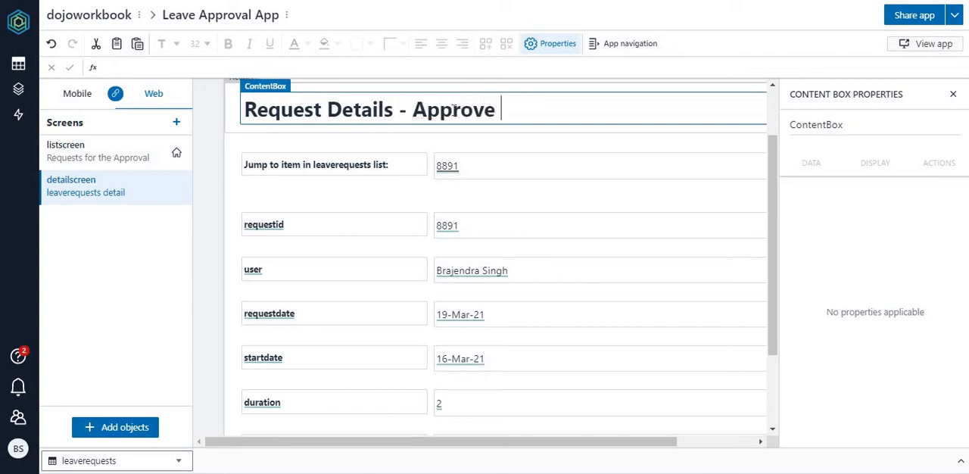
pyautogui.write('or Reject')
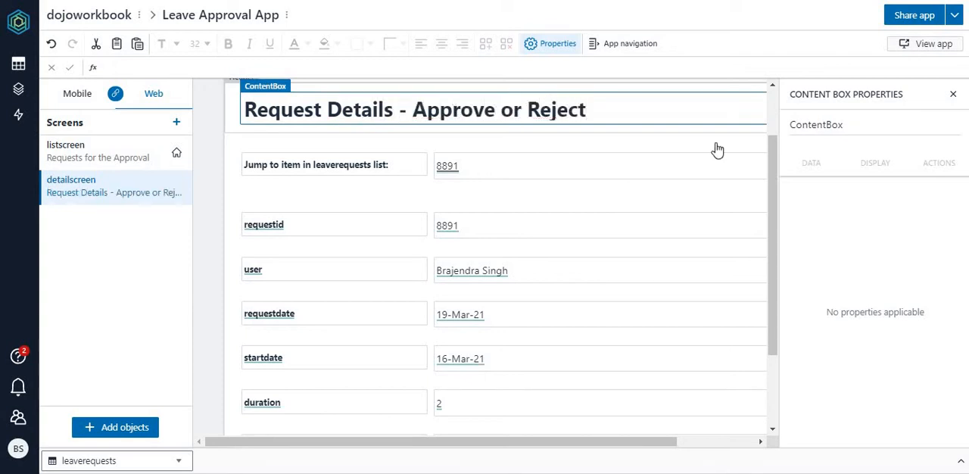
pyautogui.moveTo(773, 296); pyautogui.dragTo(773, 372)
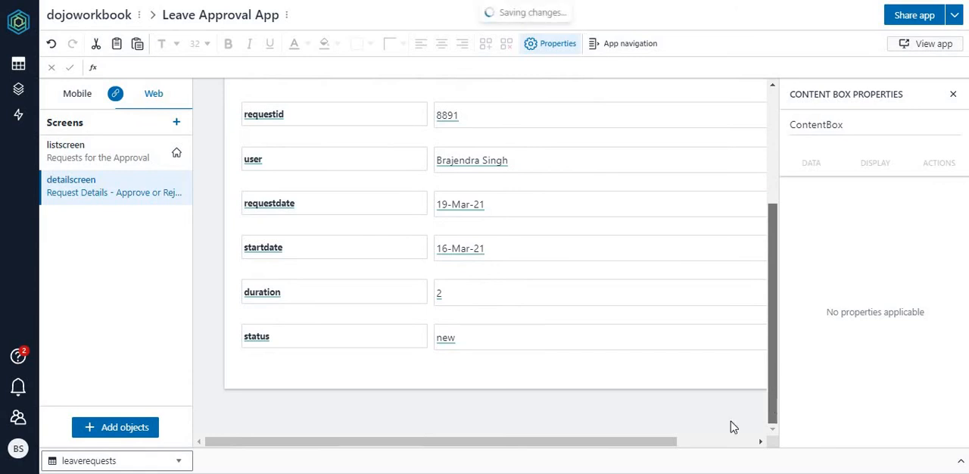
# Step: Preview the app, open the first leave request's details, switch to the third and second requests with the item picker, and return to the list
pyautogui.moveTo(648, 441); pyautogui.dragTo(761, 441)
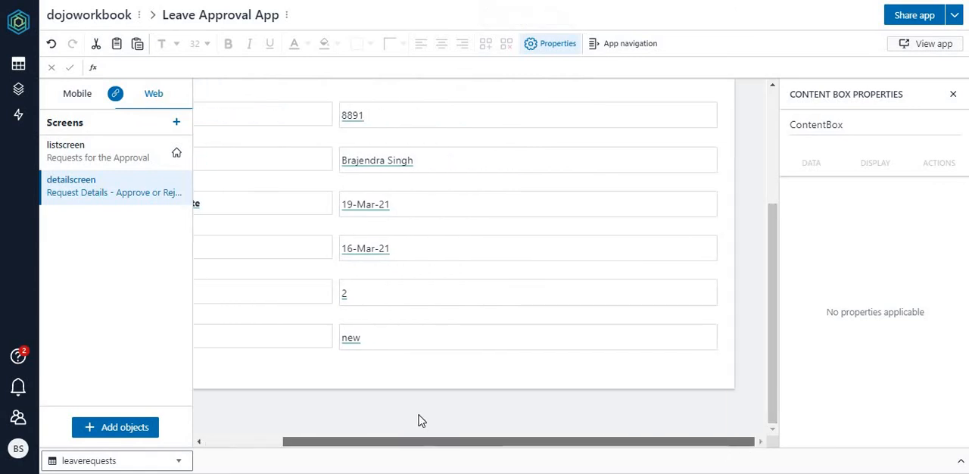
pyautogui.hscroll(-3, 422, 421)
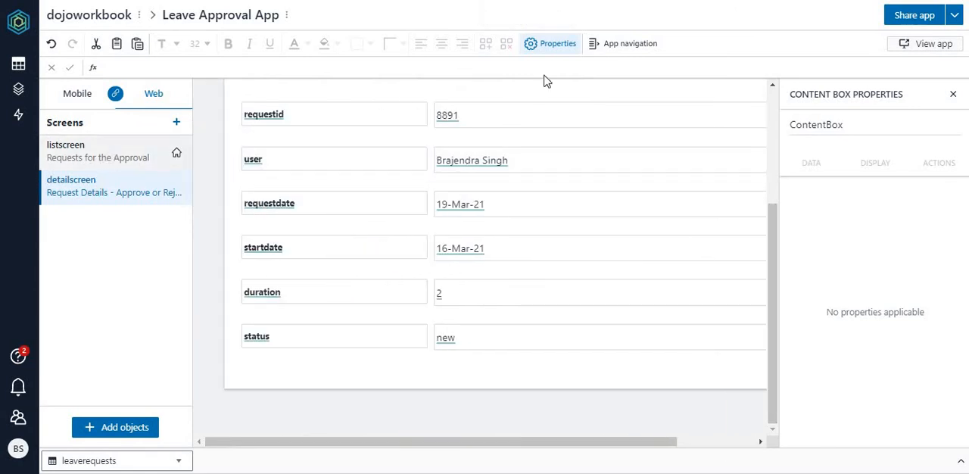
pyautogui.click(923, 46)
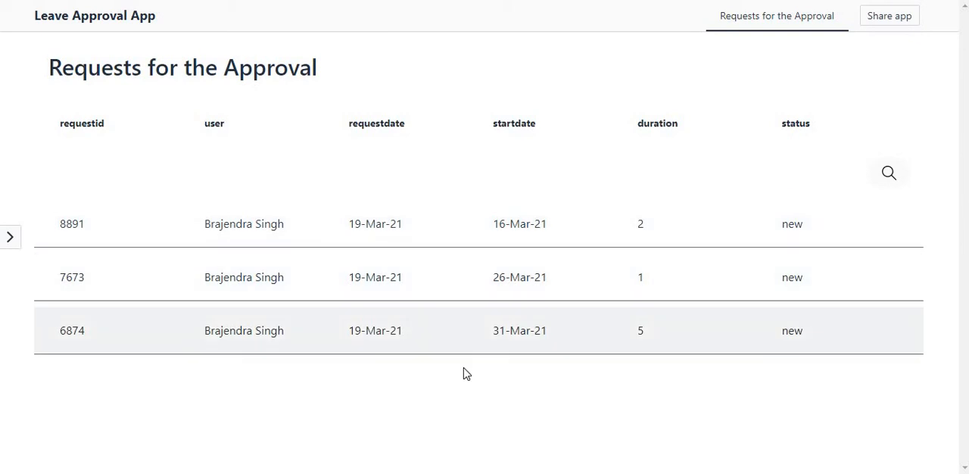
pyautogui.click(250, 223)
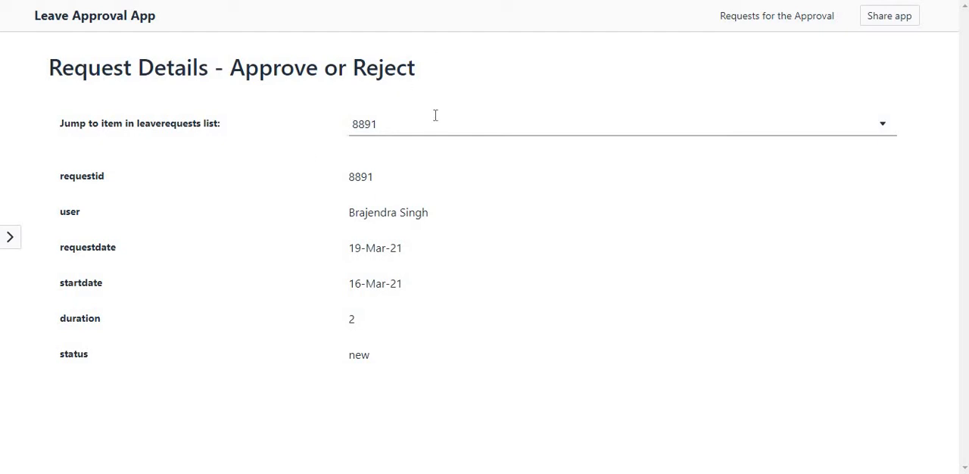
pyautogui.click(884, 126)
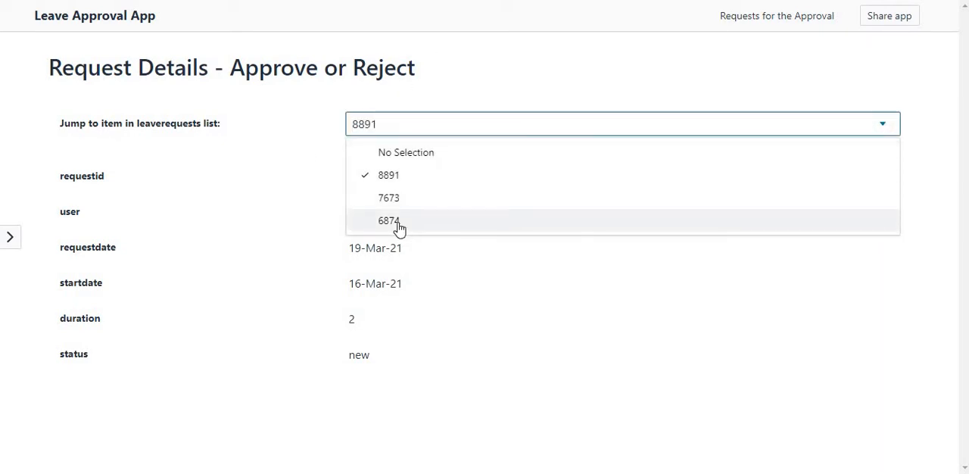
pyautogui.click(397, 225)
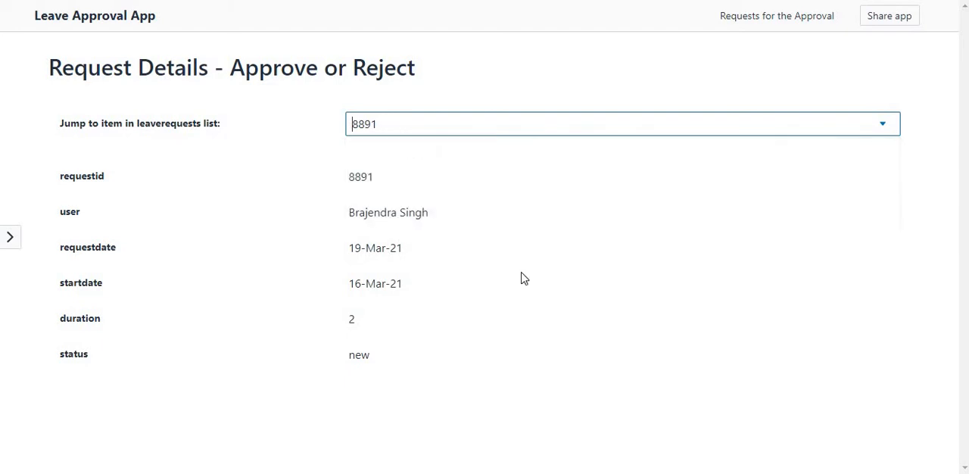
pyautogui.click(884, 126)
pyautogui.click(465, 201)
pyautogui.click(766, 21)
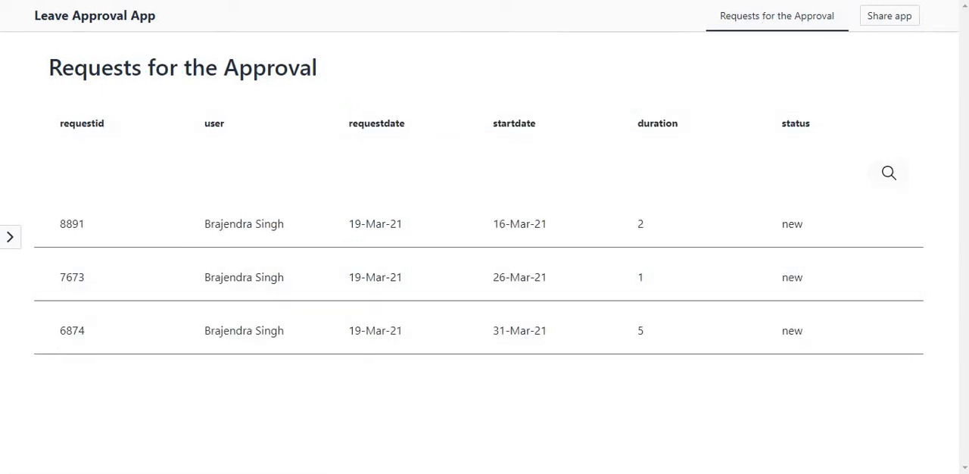
pyautogui.click(249, 1)
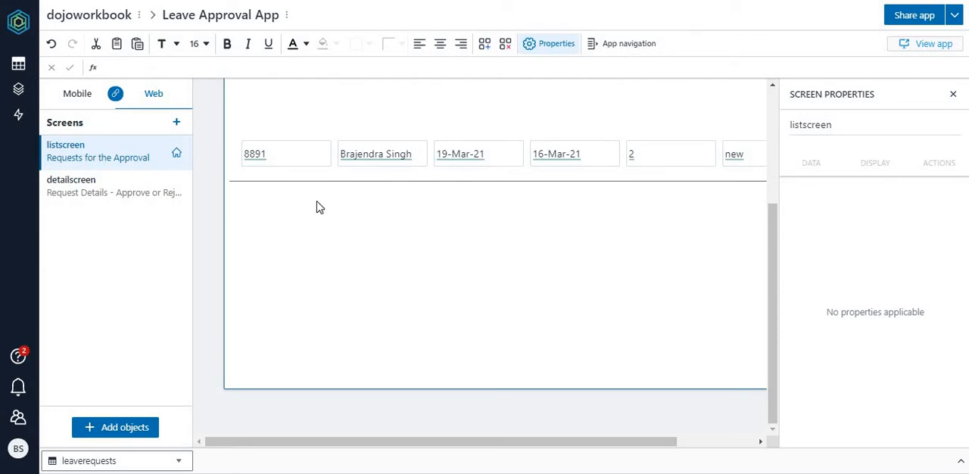
# Step: Add three stacked buttons to the detailscreen below the request fields
pyautogui.click(104, 200)
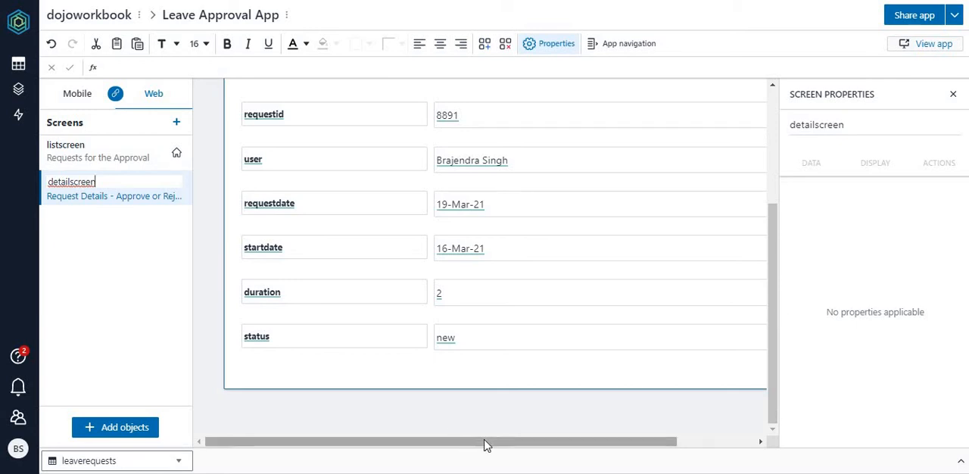
pyautogui.moveTo(485, 443); pyautogui.dragTo(432, 459)
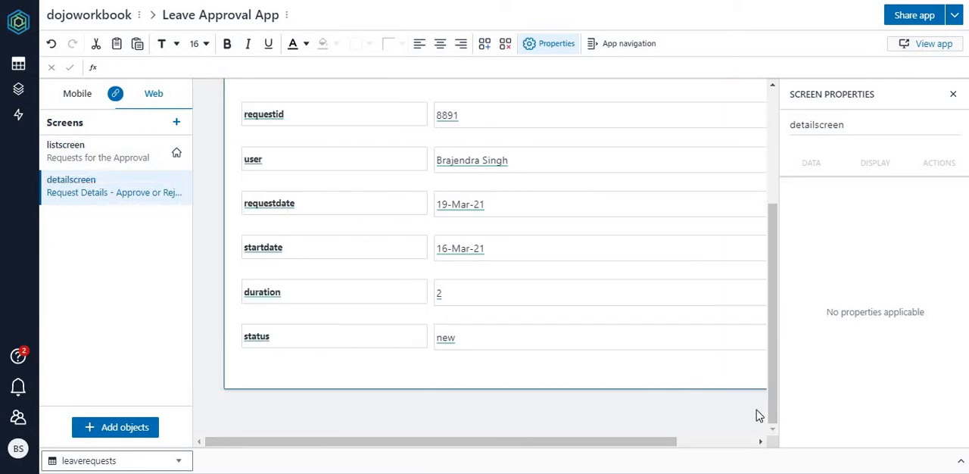
pyautogui.click(110, 428)
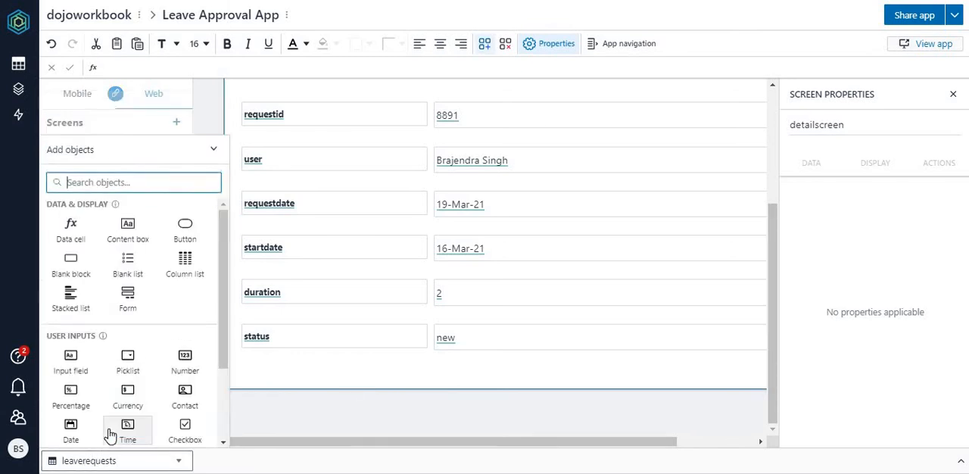
pyautogui.click(185, 228)
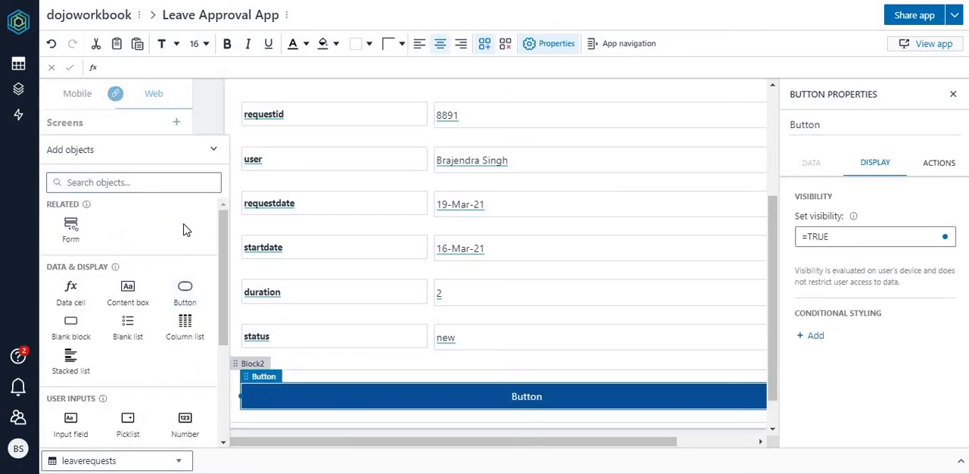
pyautogui.click(188, 298)
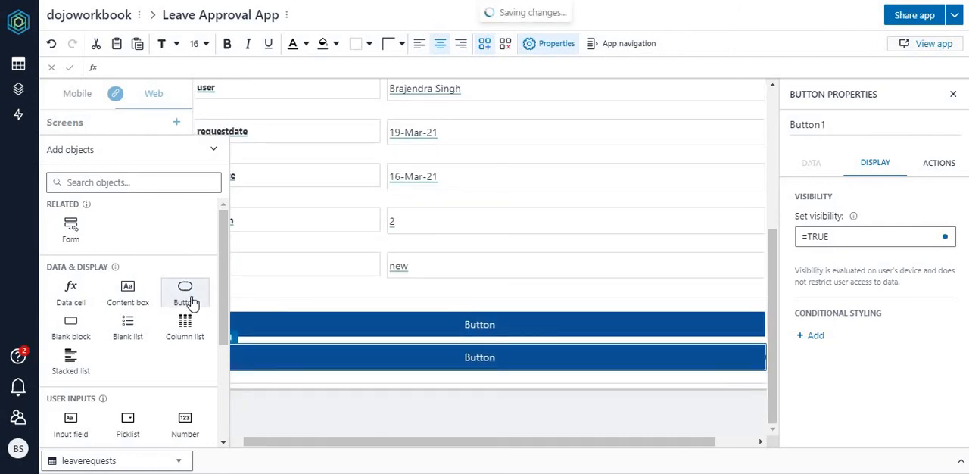
pyautogui.click(189, 300)
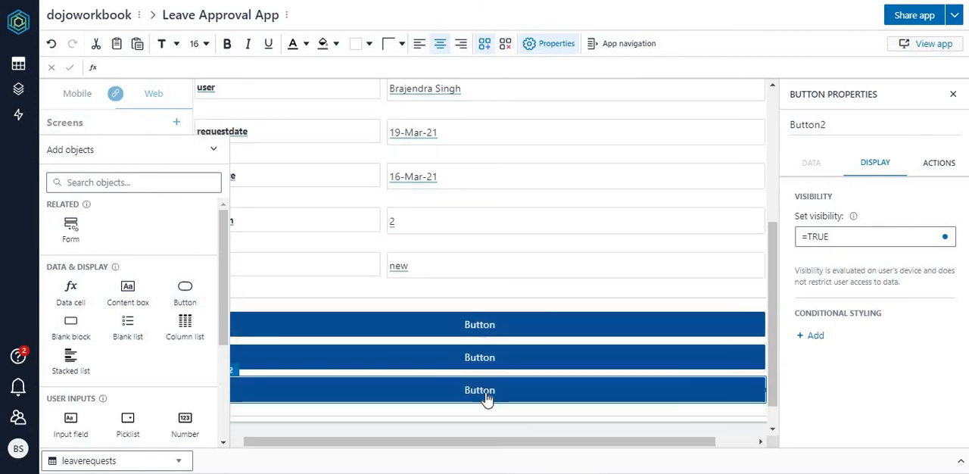
# Step: Change the label of the lowest of the three detailscreen buttons to "Back"
pyautogui.click(517, 395)
pyautogui.press('BackSpace')
pyautogui.press('BackSpace')
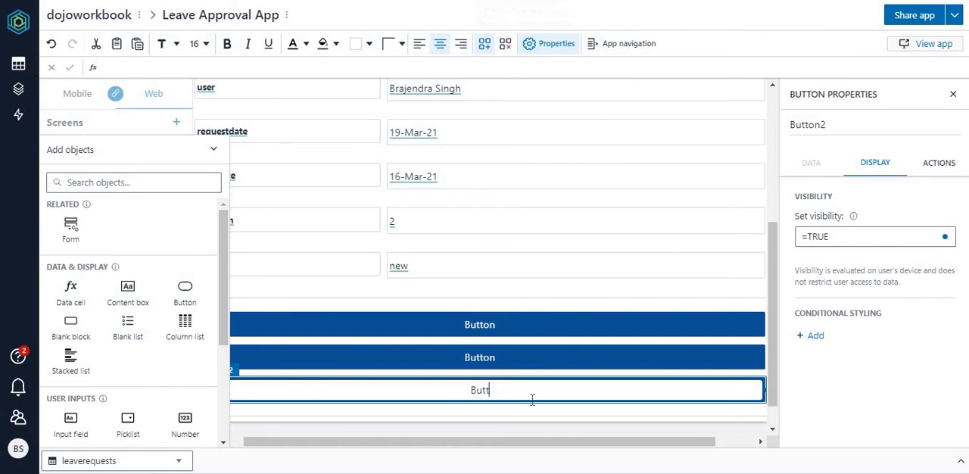
pyautogui.press('BackSpace')
pyautogui.press('Return')
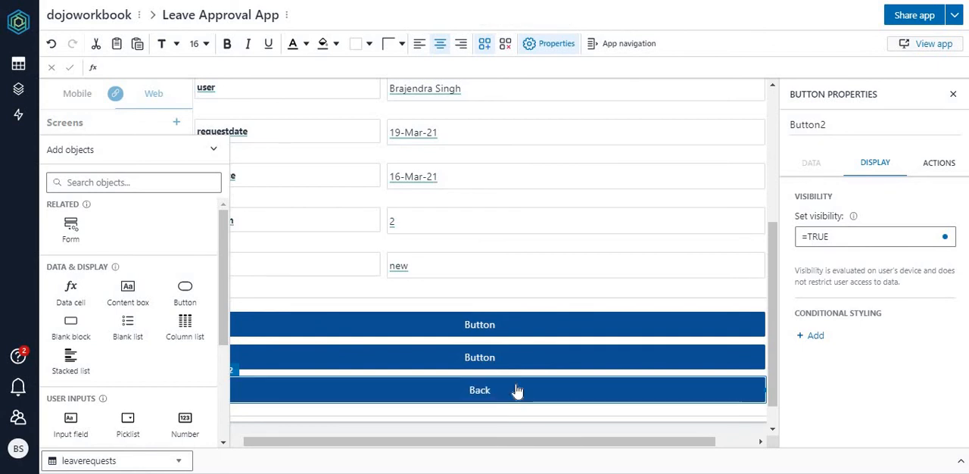
# Step: Change the label of the middle detailscreen button to "Approve"
pyautogui.doubleClick(484, 361)
pyautogui.press('BackSpace')
pyautogui.press('BackSpace')
pyautogui.press('BackSpace')
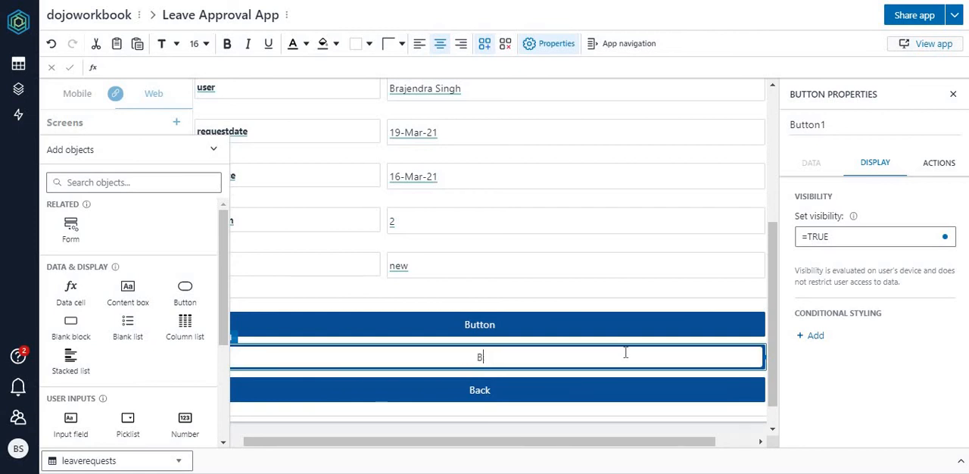
pyautogui.press('BackSpace')
pyautogui.write('Approve')
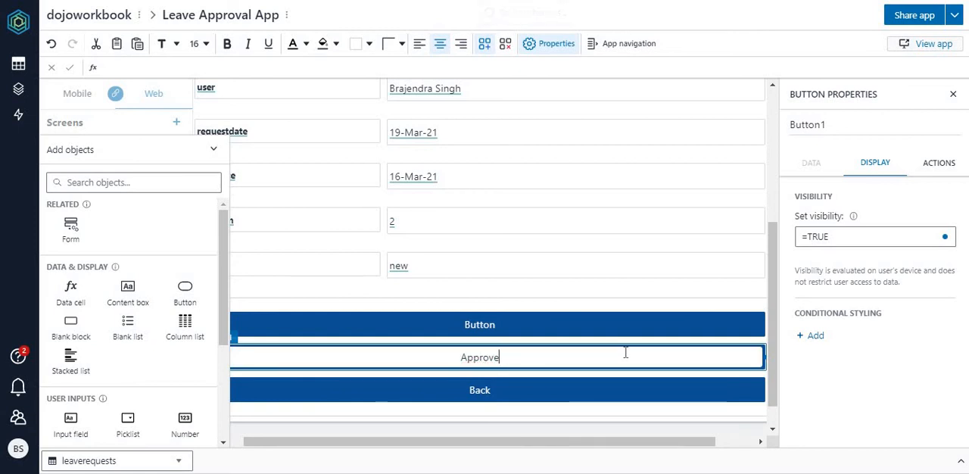
pyautogui.press('Return')
# Step: Change the label of the uppermost detailscreen button to "Reject"
pyautogui.click(647, 319)
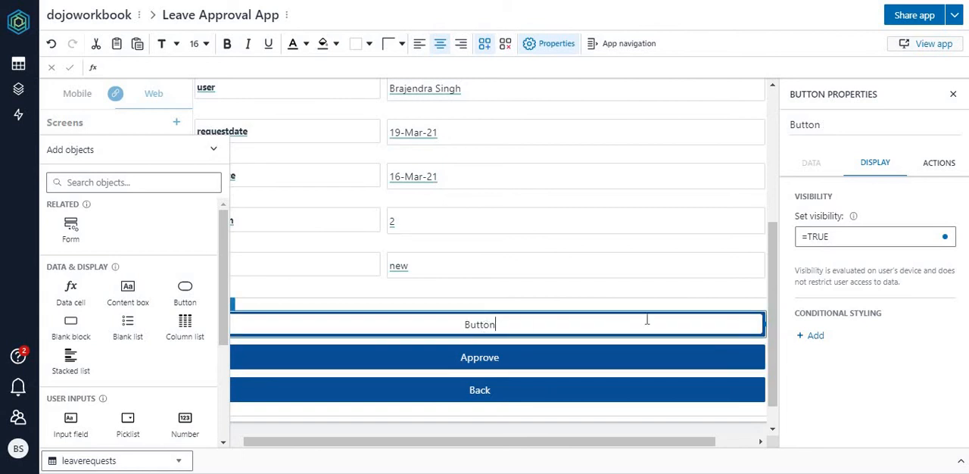
pyautogui.press('BackSpace')
pyautogui.press('BackSpace')
pyautogui.press('BackSpace')
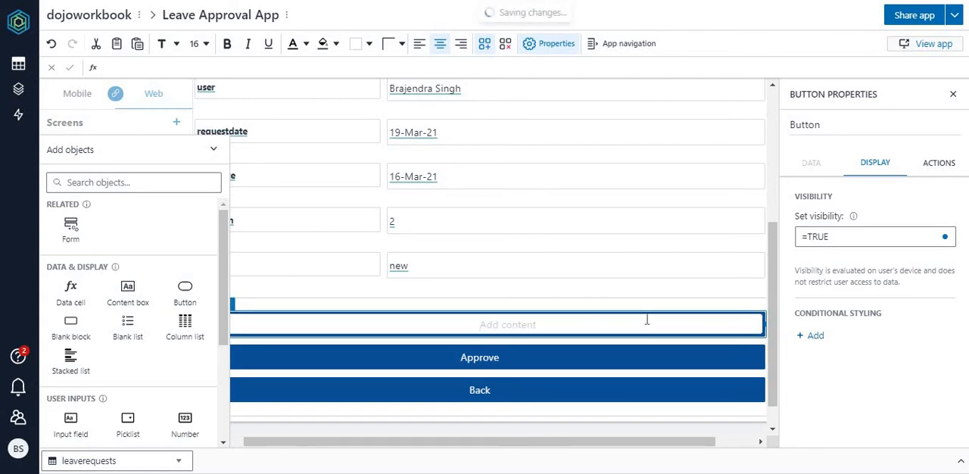
pyautogui.write('Reject')
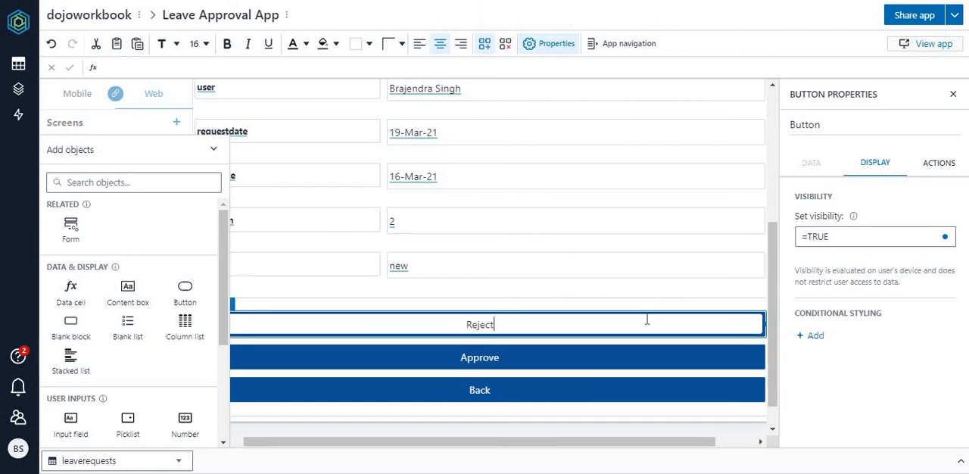
pyautogui.press('Return')
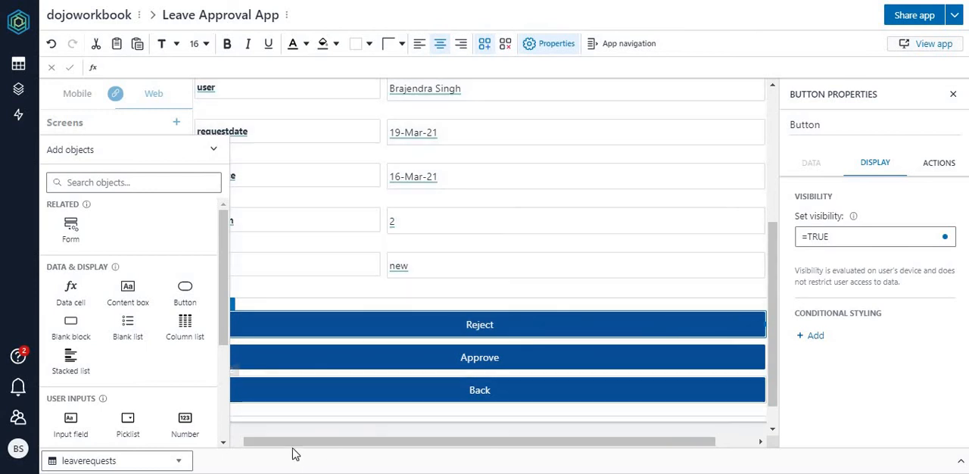
# Step: Narrow the three buttons and arrange them in one row below the fields, ordered Back, Approve, Reject
pyautogui.click(224, 446)
pyautogui.click(267, 390)
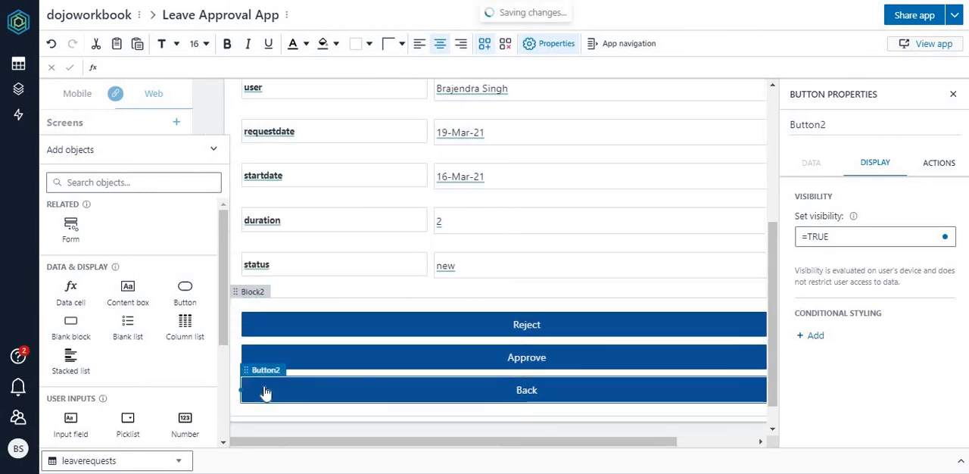
pyautogui.moveTo(237, 397); pyautogui.dragTo(672, 404)
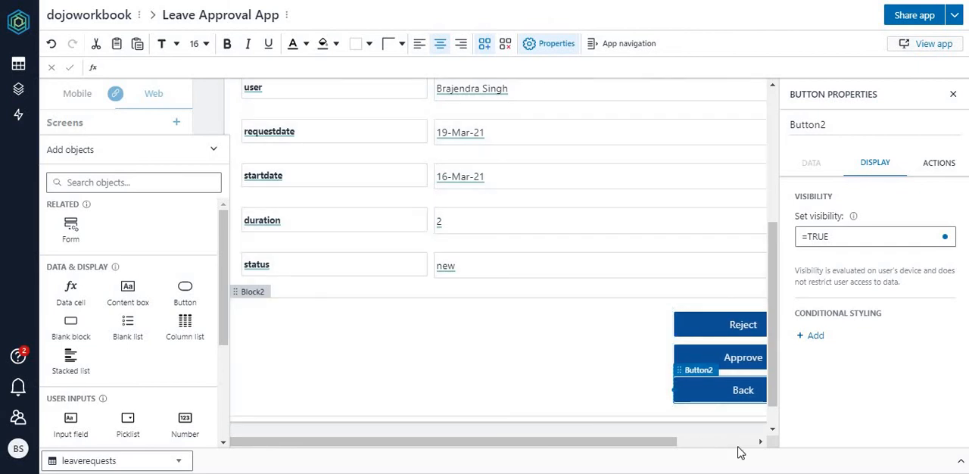
pyautogui.click(735, 442)
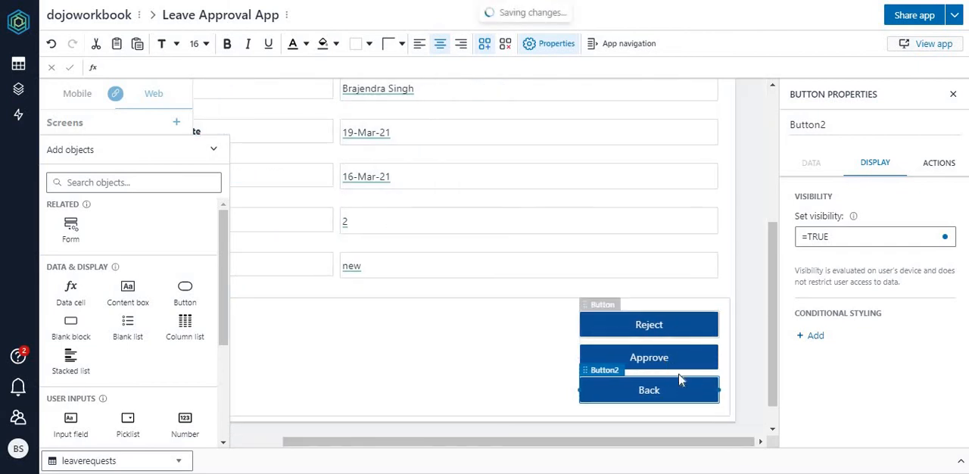
pyautogui.moveTo(655, 364); pyautogui.dragTo(515, 324)
pyautogui.moveTo(627, 359); pyautogui.dragTo(338, 329)
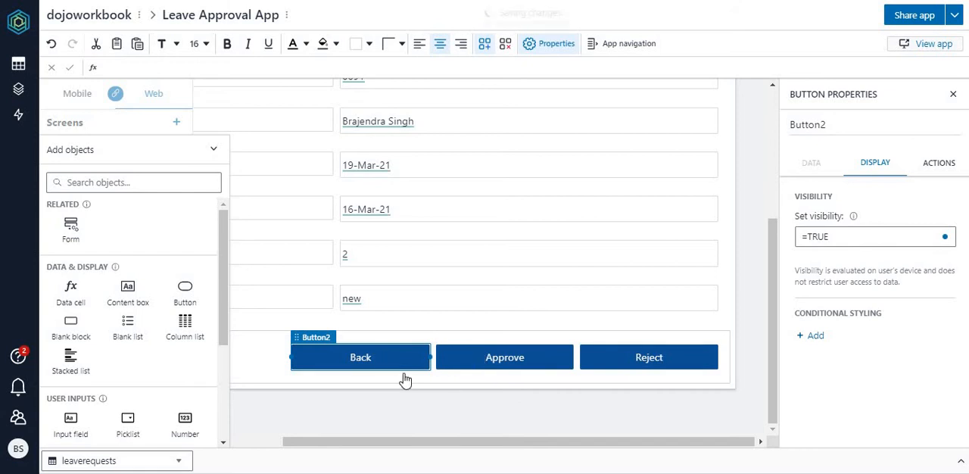
# Step: Set the Back button's quick action to navigate to listscreen
pyautogui.click(938, 162)
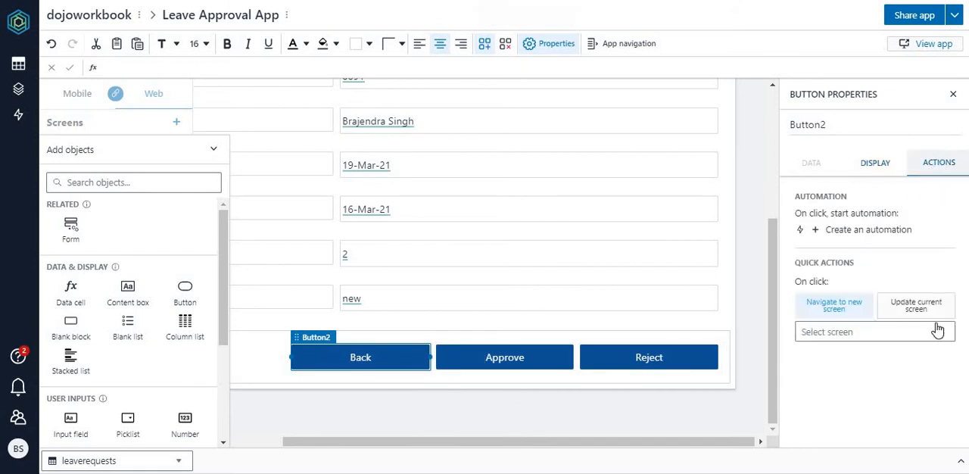
pyautogui.click(912, 330)
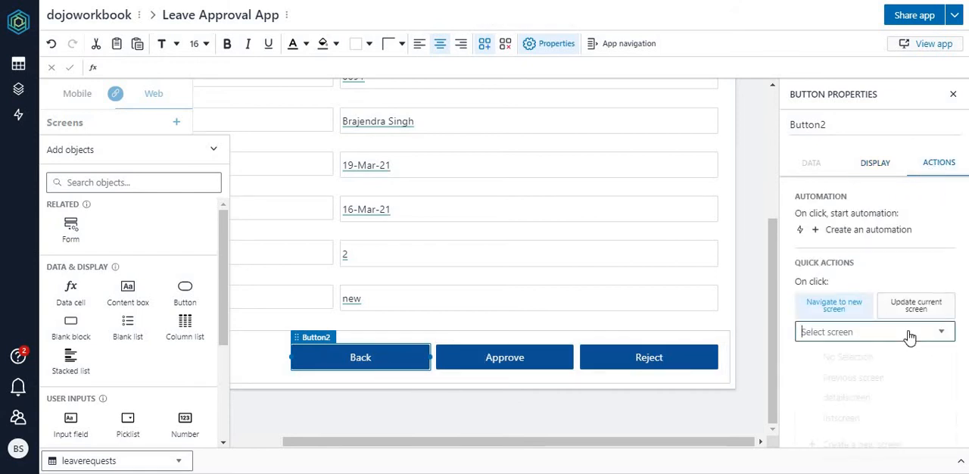
pyautogui.click(857, 420)
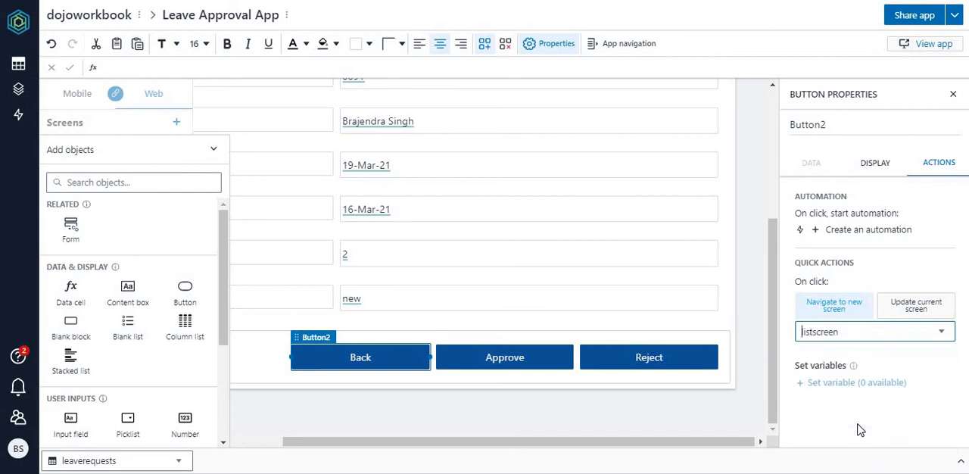
# Step: Preview the app, open the first leave request and test returning to the list with its Back button
pyautogui.click(497, 426)
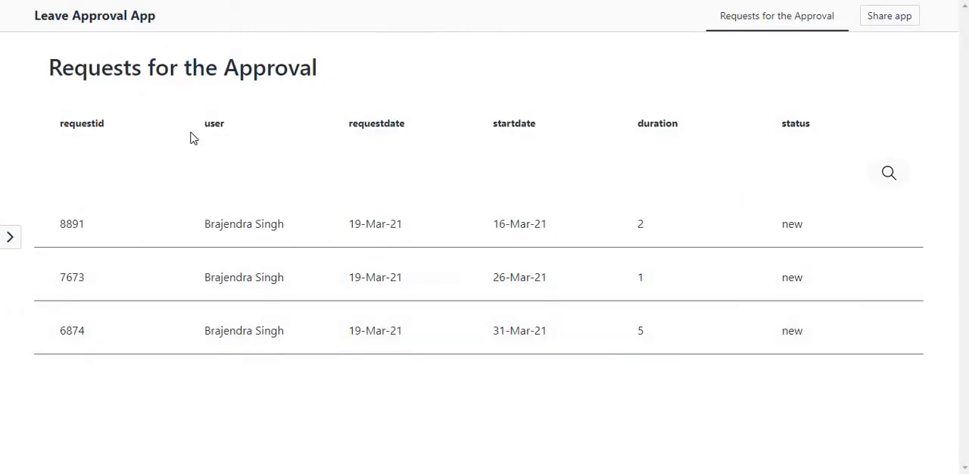
pyautogui.click(241, 248)
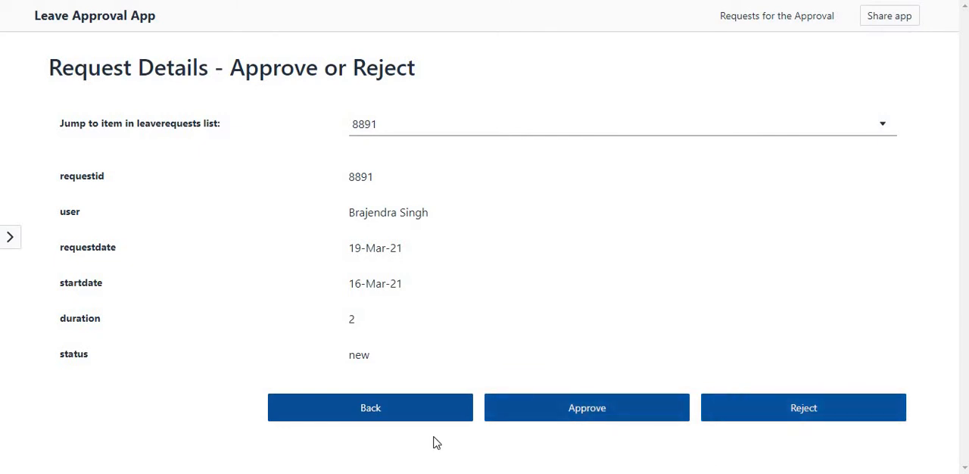
pyautogui.click(391, 416)
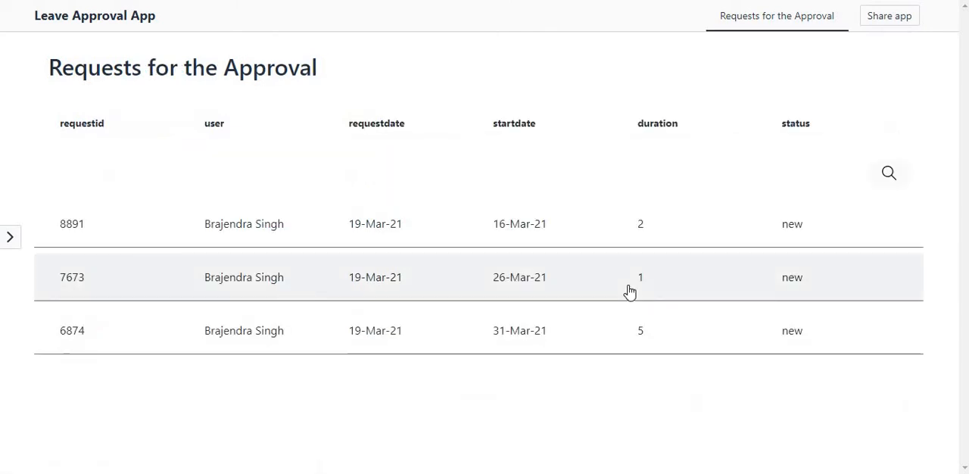
pyautogui.click(121, 1)
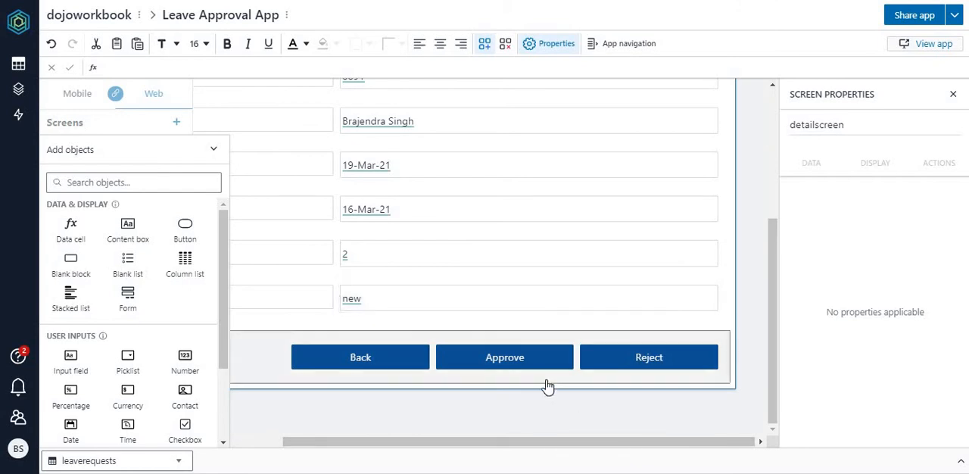
# Step: Create an automation for the Approve button with an Update or insert row action on the leaverequests table
pyautogui.click(506, 362)
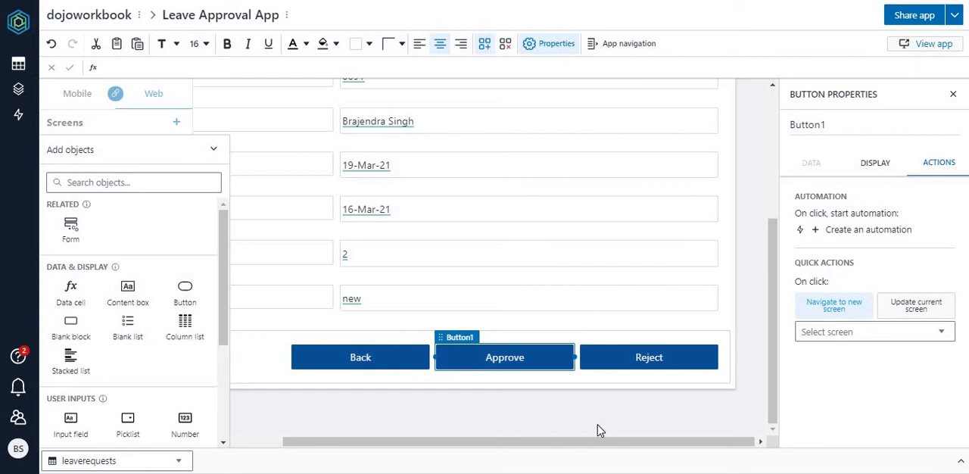
pyautogui.click(867, 230)
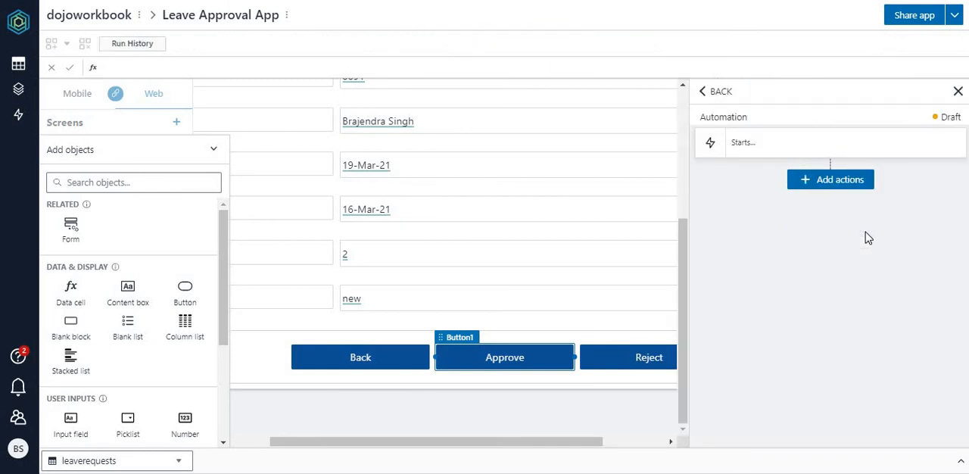
pyautogui.click(833, 185)
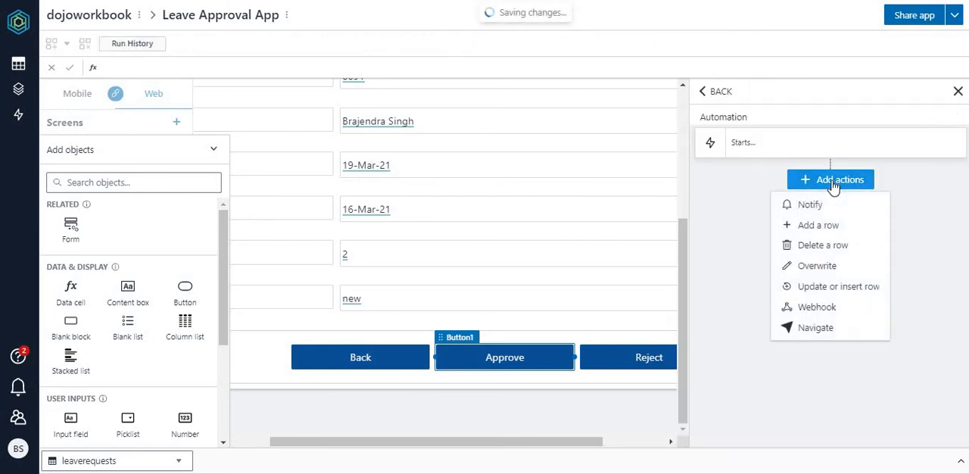
pyautogui.click(852, 288)
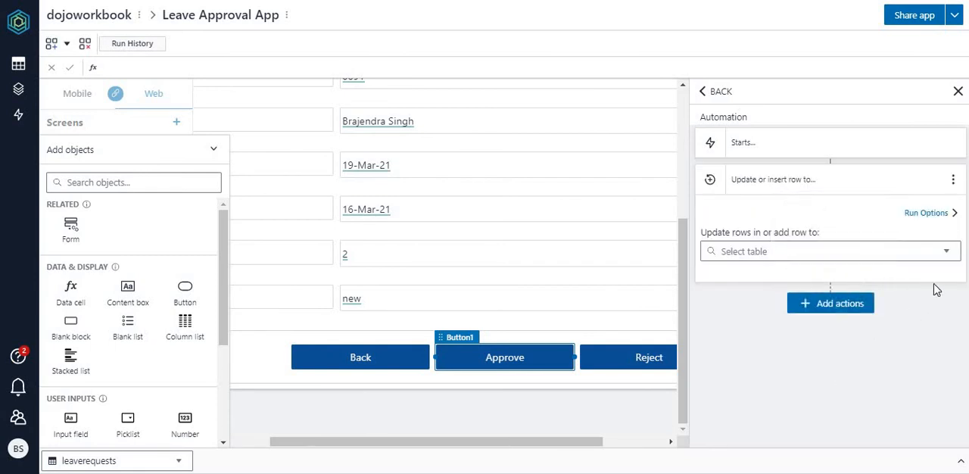
pyautogui.click(946, 255)
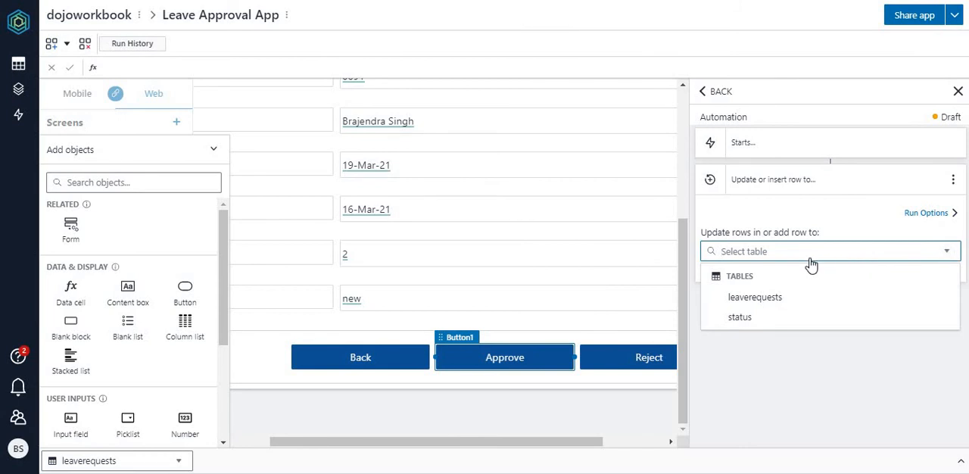
pyautogui.click(768, 302)
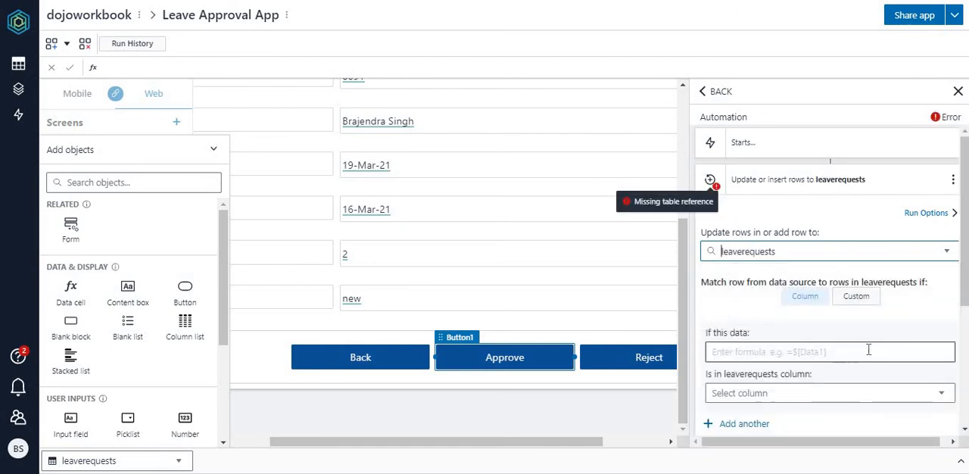
# Step: Check the object name and shared source of the request ID data cell on the detailscreen
pyautogui.scroll(-3, 961, 237)
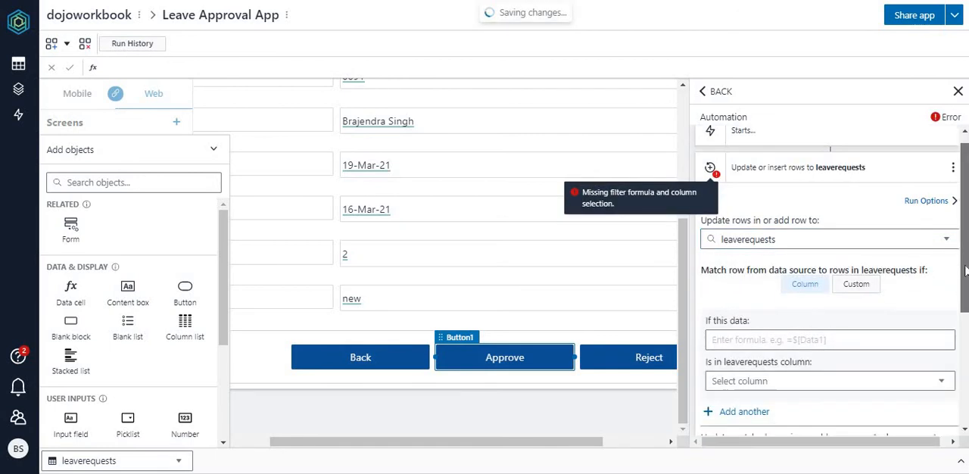
pyautogui.moveTo(963, 298); pyautogui.dragTo(964, 241)
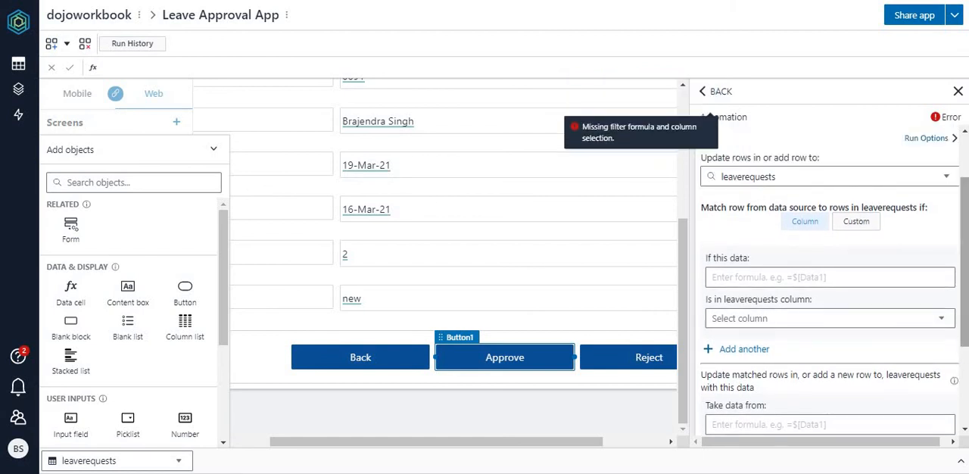
pyautogui.click(685, 202)
pyautogui.moveTo(773, 278); pyautogui.dragTo(770, 181)
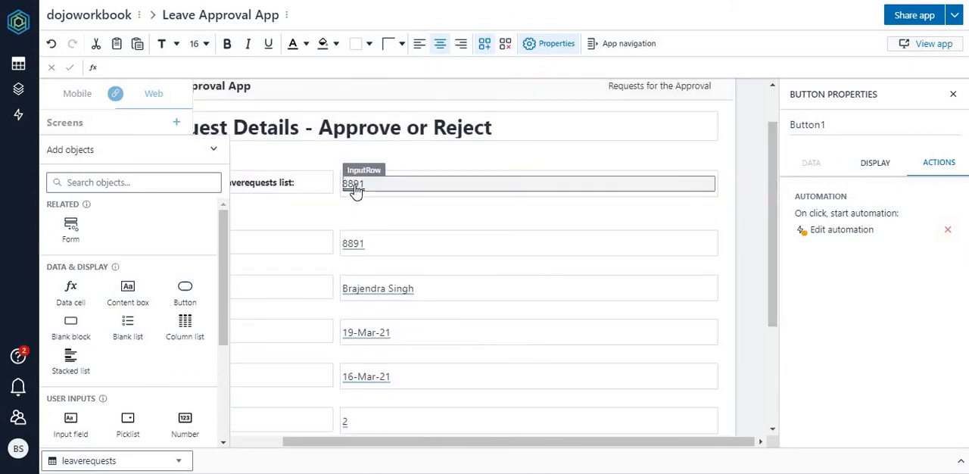
pyautogui.click(354, 251)
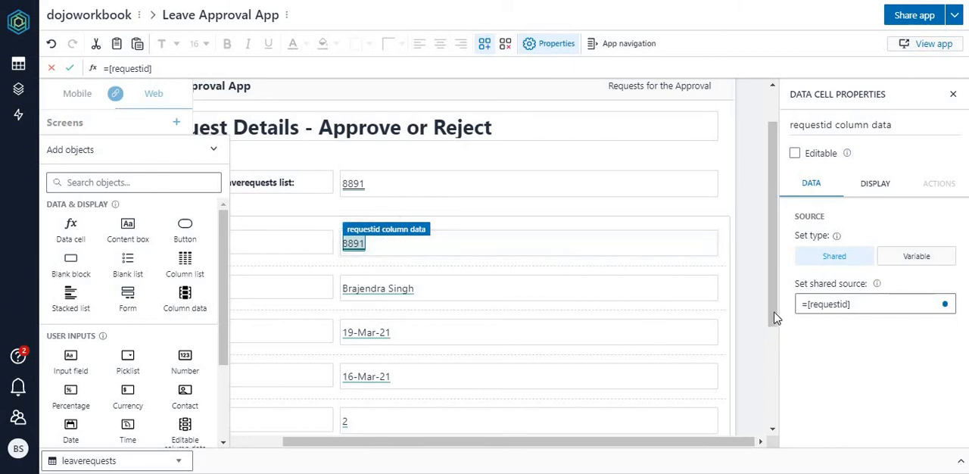
pyautogui.moveTo(773, 311); pyautogui.dragTo(773, 409)
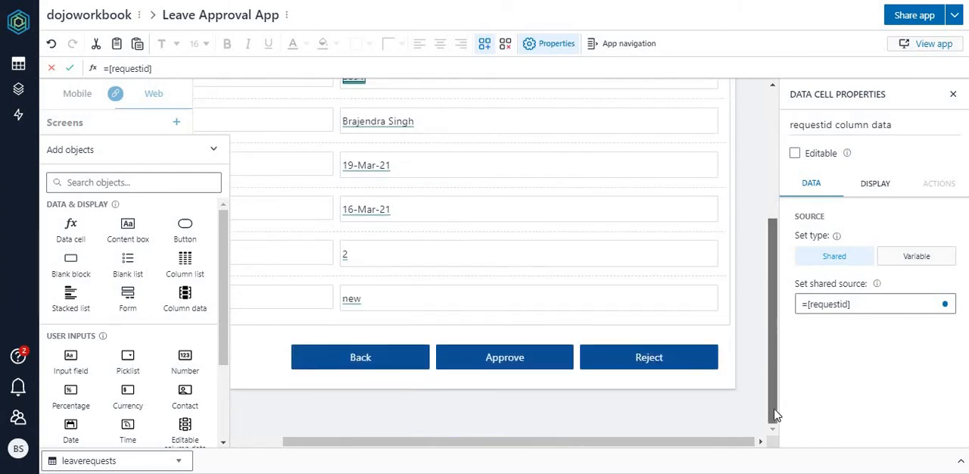
# Step: In the Approve button's automation, match =$[requestid column data] against the =leaverequests[requestid] column
pyautogui.click(523, 358)
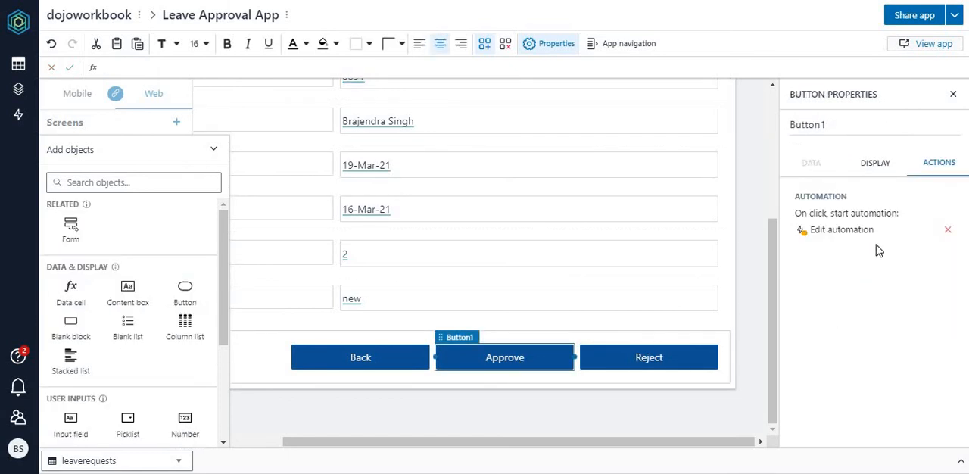
pyautogui.click(845, 239)
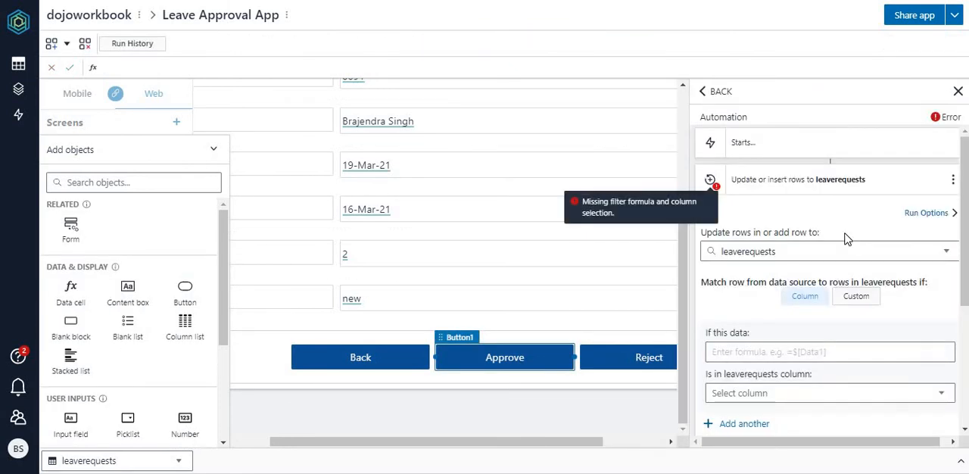
pyautogui.scroll(-1, 961, 250)
pyautogui.scroll(-1, 750, 182)
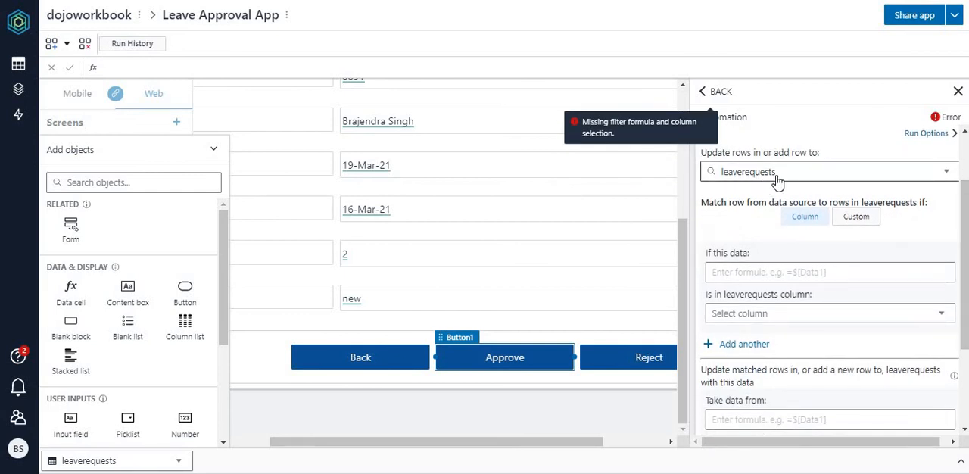
pyautogui.click(790, 276)
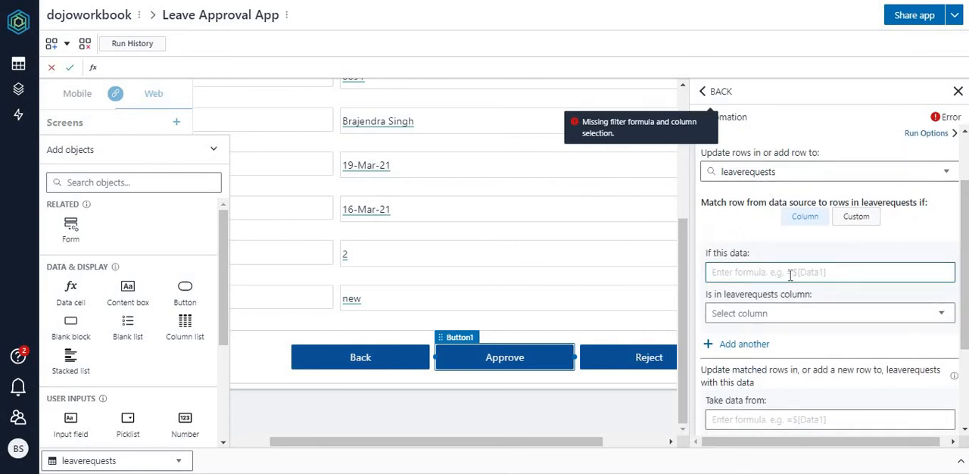
pyautogui.write('=')
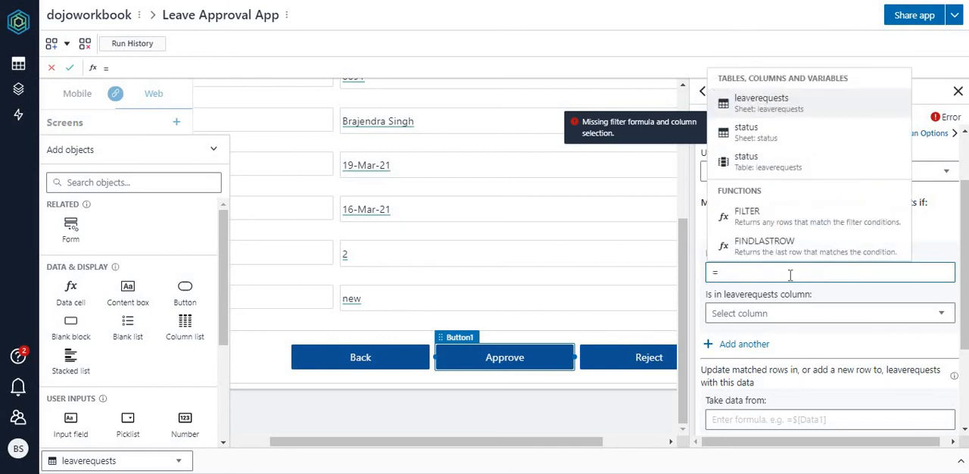
pyautogui.press('BackSpace')
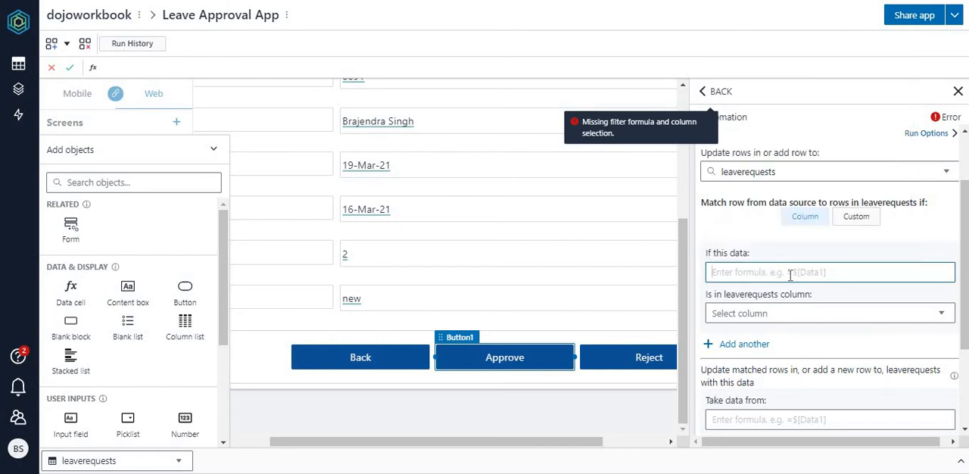
pyautogui.write('=')
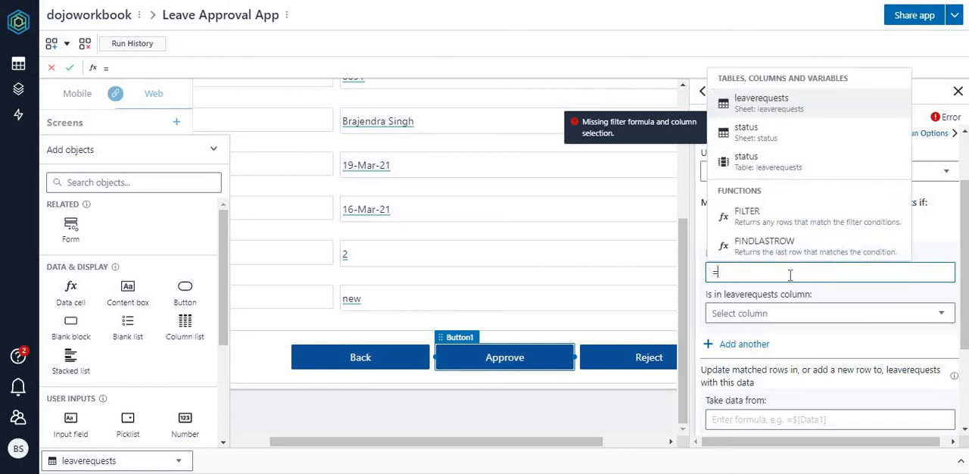
pyautogui.write('re')
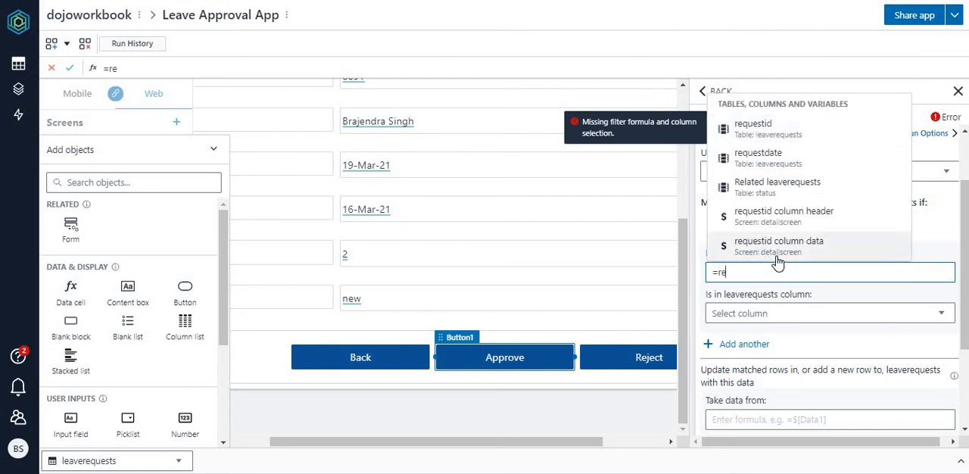
pyautogui.click(779, 246)
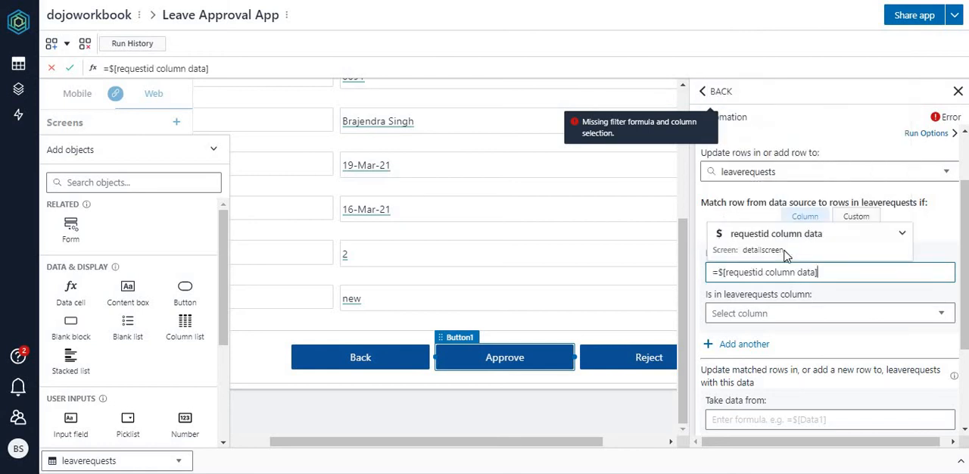
pyautogui.click(938, 316)
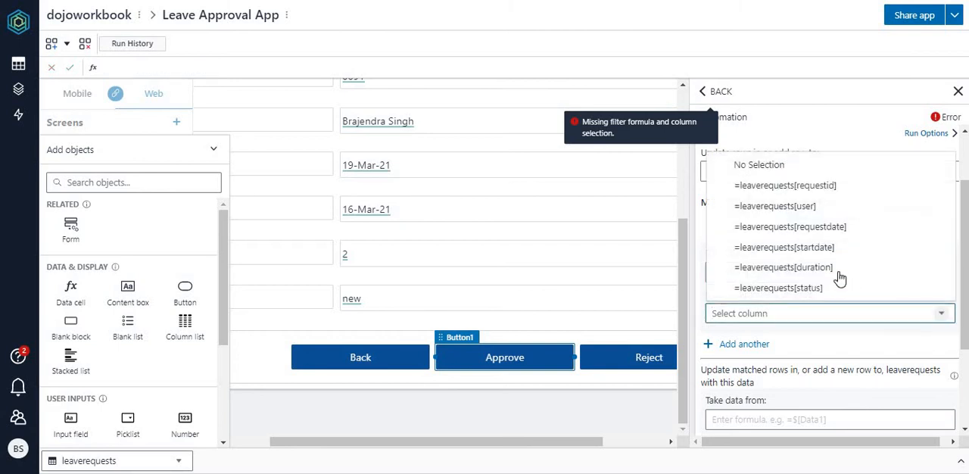
pyautogui.click(798, 191)
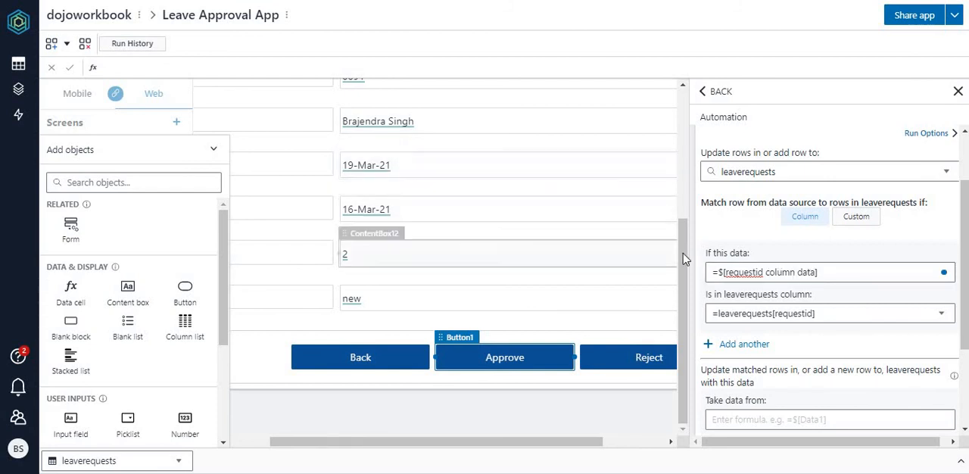
# Step: Set the Approve automation's row update to write to the =[status] column
pyautogui.click(686, 227)
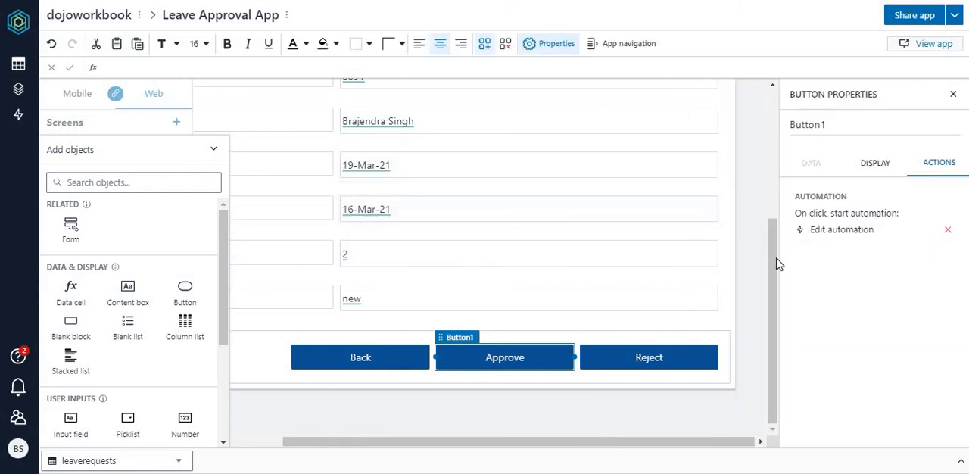
pyautogui.moveTo(773, 262); pyautogui.dragTo(768, 153)
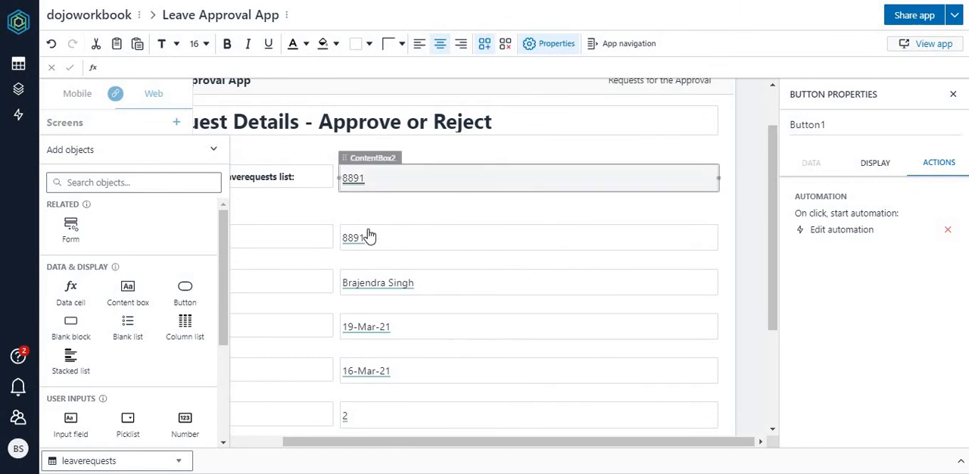
pyautogui.click(842, 230)
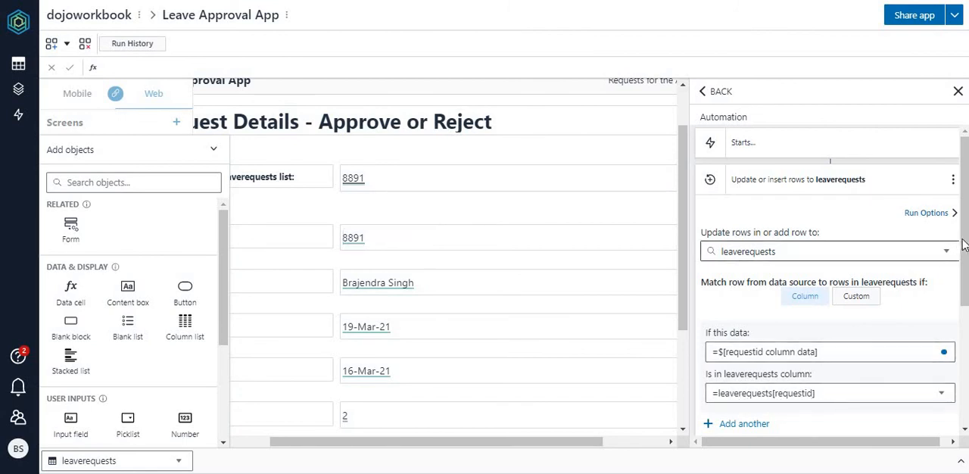
pyautogui.moveTo(966, 251); pyautogui.dragTo(965, 375)
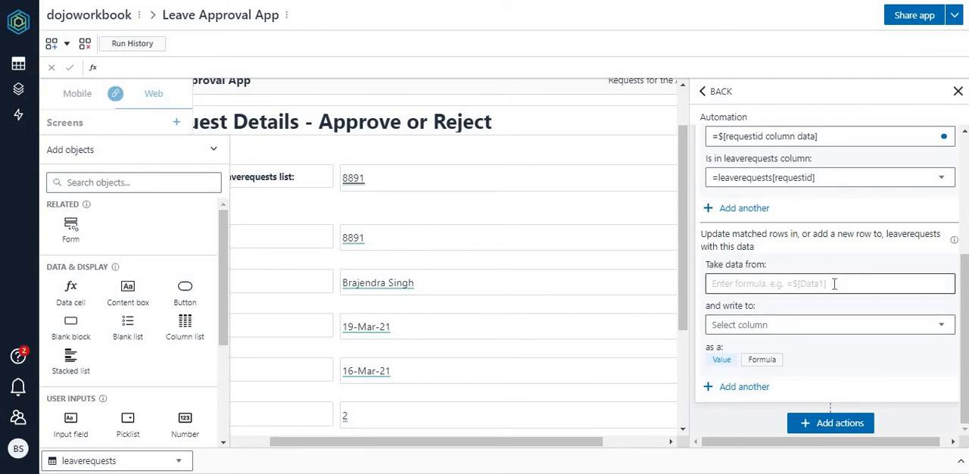
pyautogui.click(941, 326)
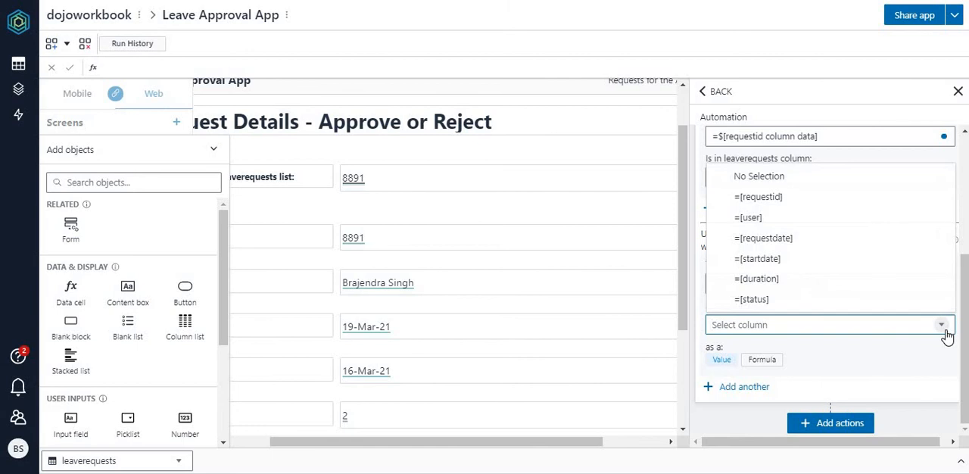
pyautogui.click(800, 303)
# Step: Start the Approve automation's status data formula with FINDROW, using the status table as its first argument
pyautogui.click(814, 284)
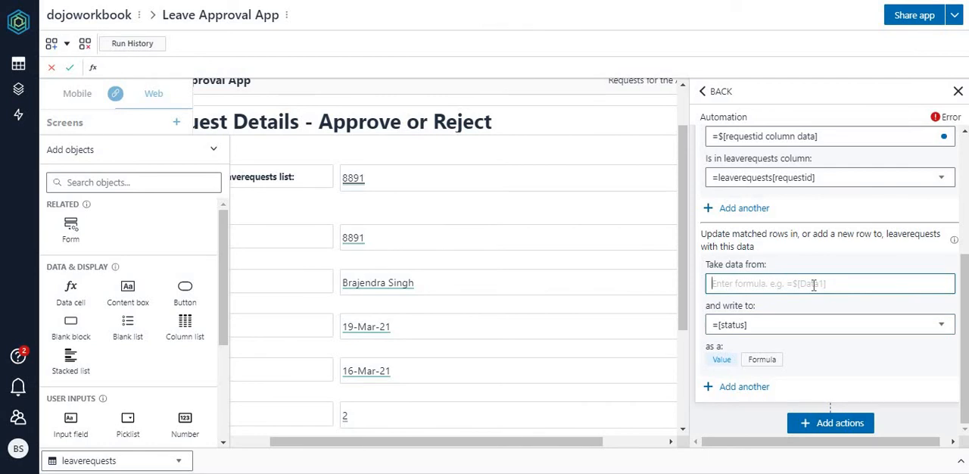
pyautogui.write('=')
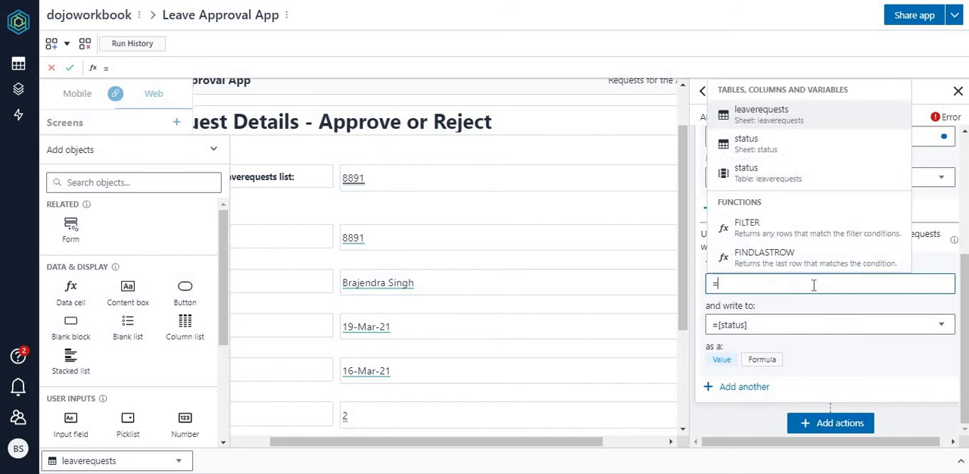
pyautogui.write('findrow')
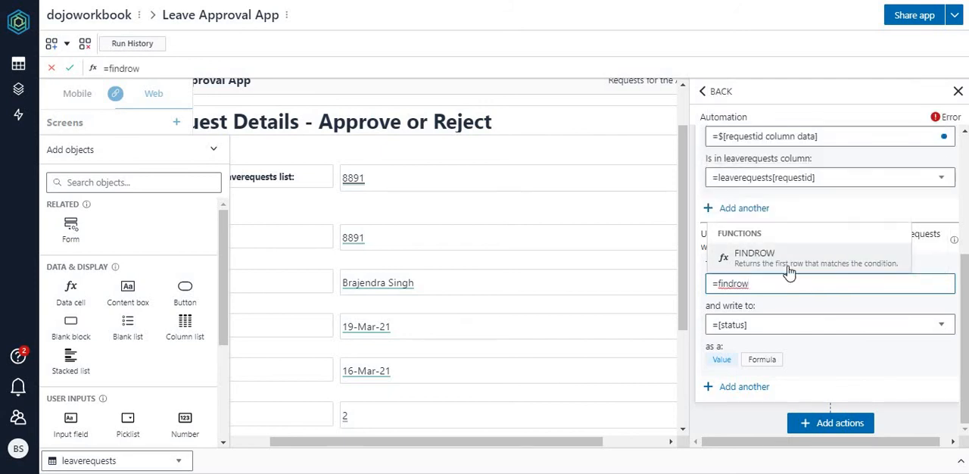
pyautogui.click(783, 259)
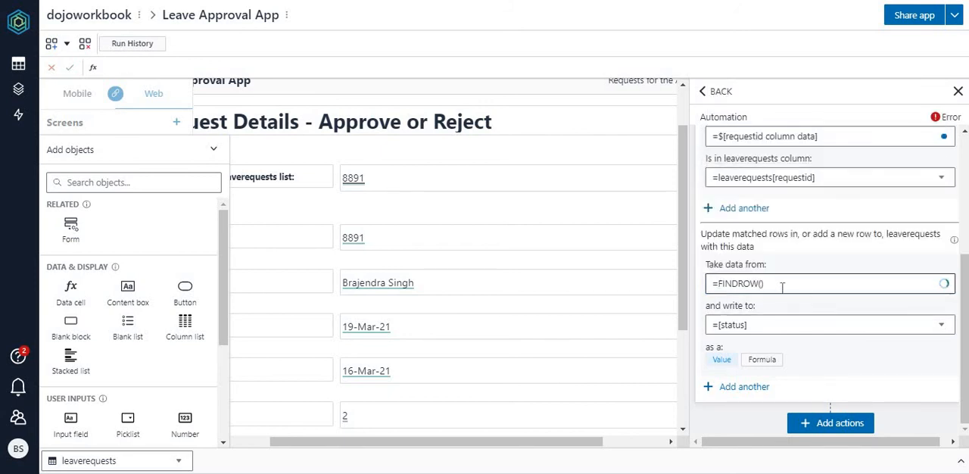
pyautogui.click(763, 283)
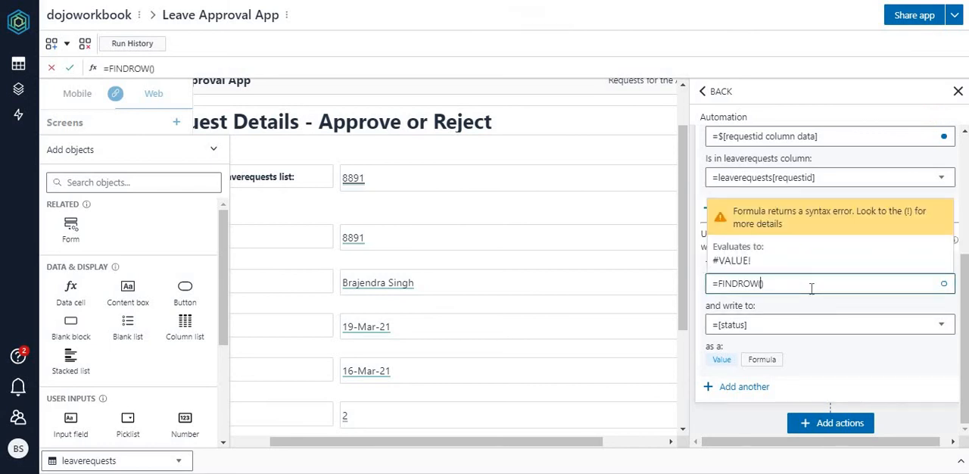
pyautogui.write('sta')
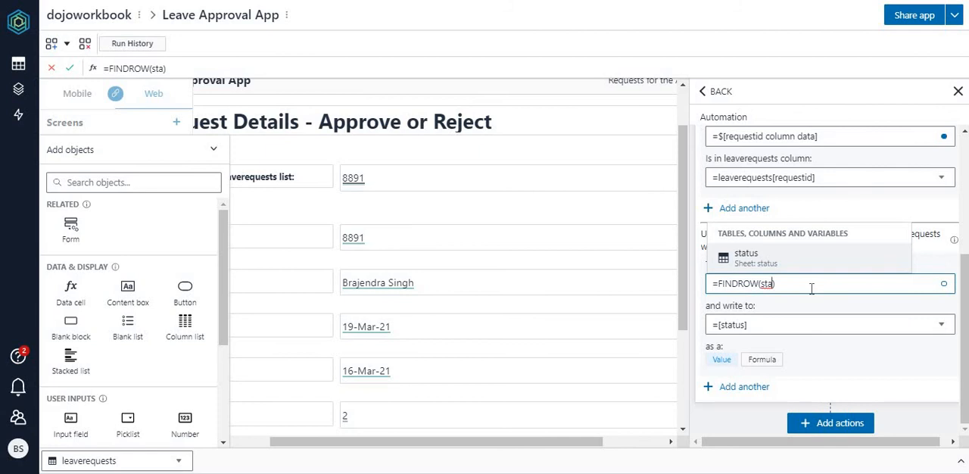
pyautogui.write('tus,')
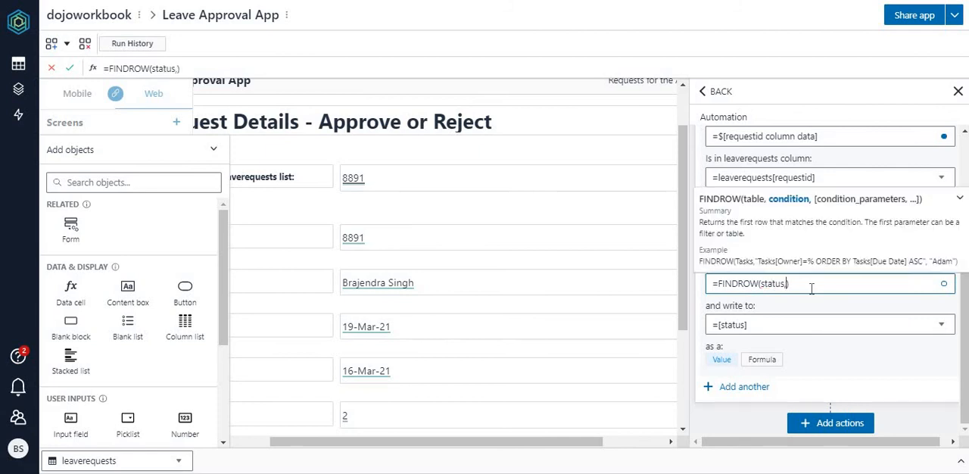
pyautogui.write('"status')
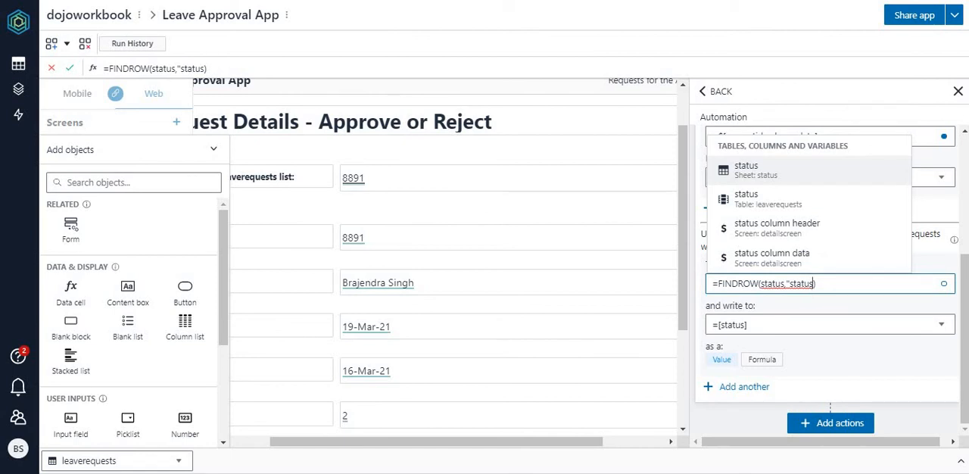
pyautogui.write('[')
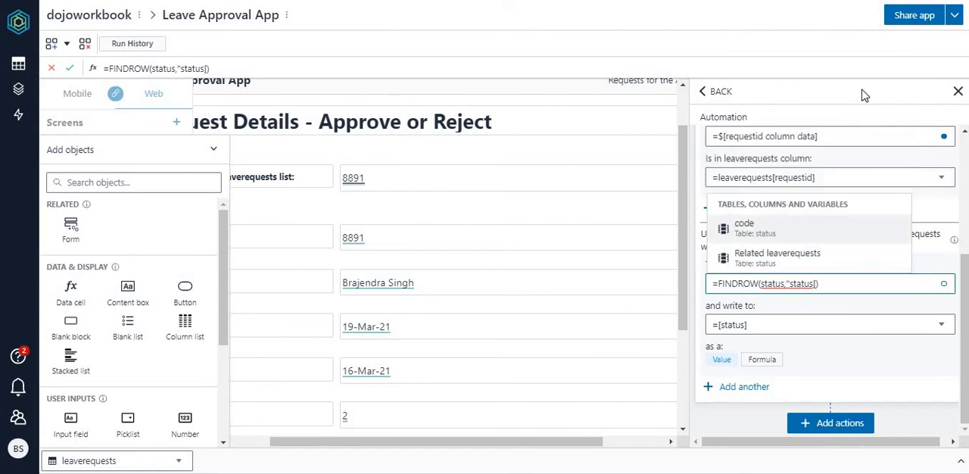
# Step: Complete the formula with its condition and parameter so it reads =FINDROW(status,"status[code]=%","approve")
pyautogui.click(756, 226)
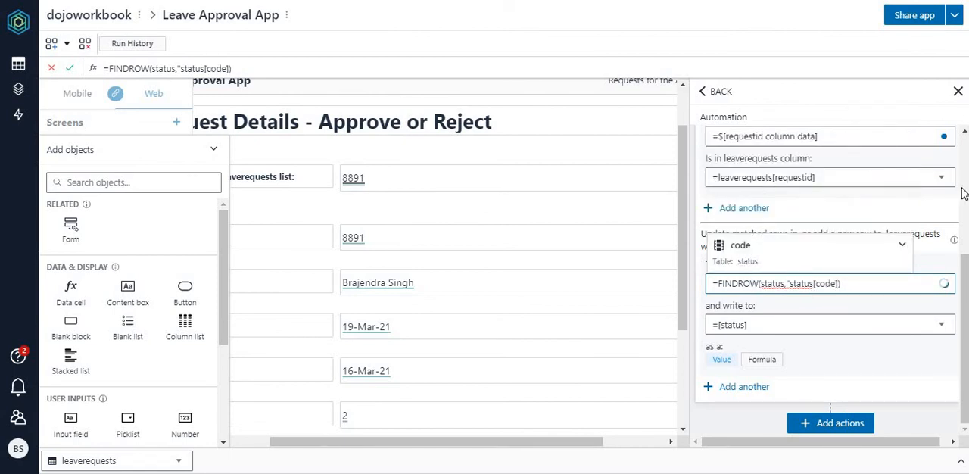
pyautogui.write('=%')
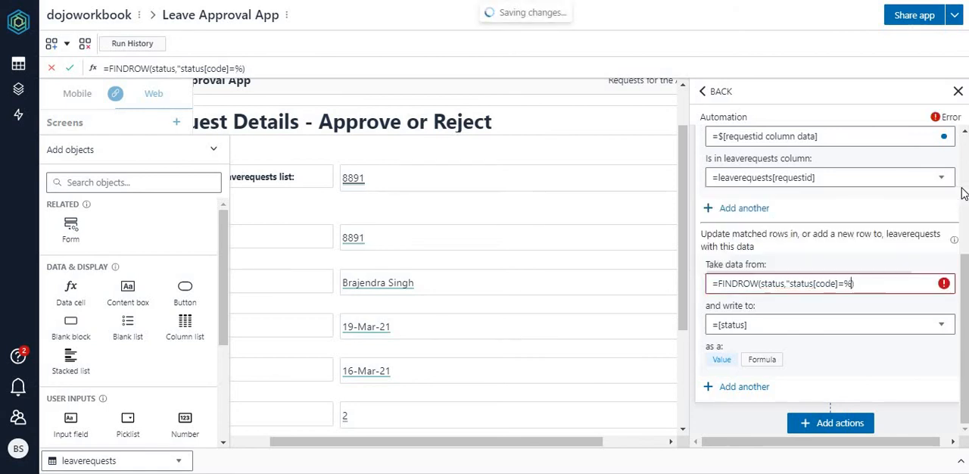
pyautogui.write('"')
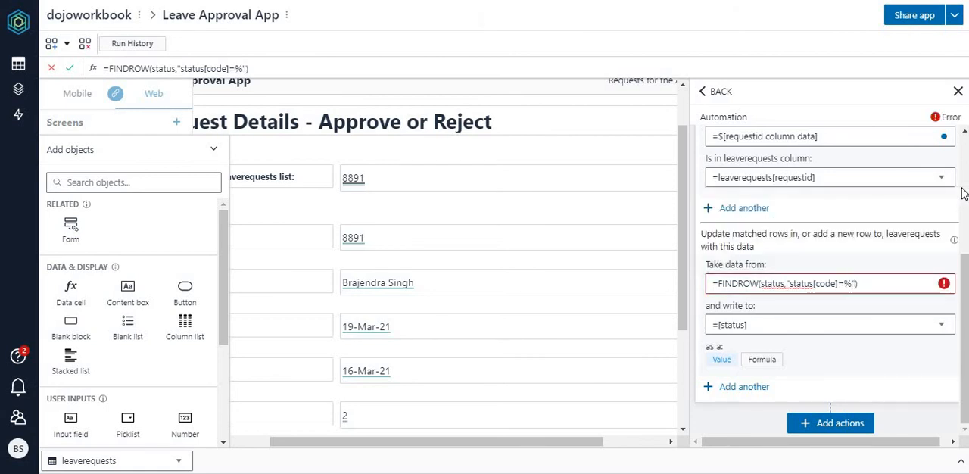
pyautogui.write(',"')
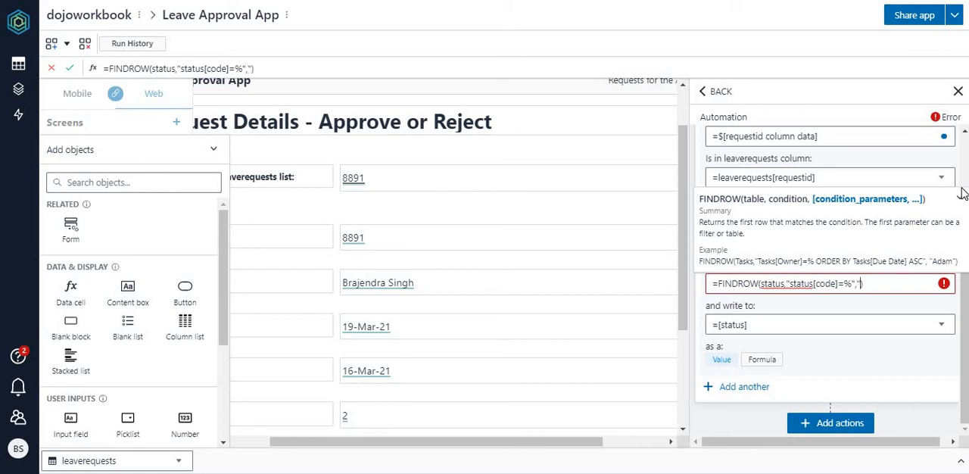
pyautogui.write('approve')
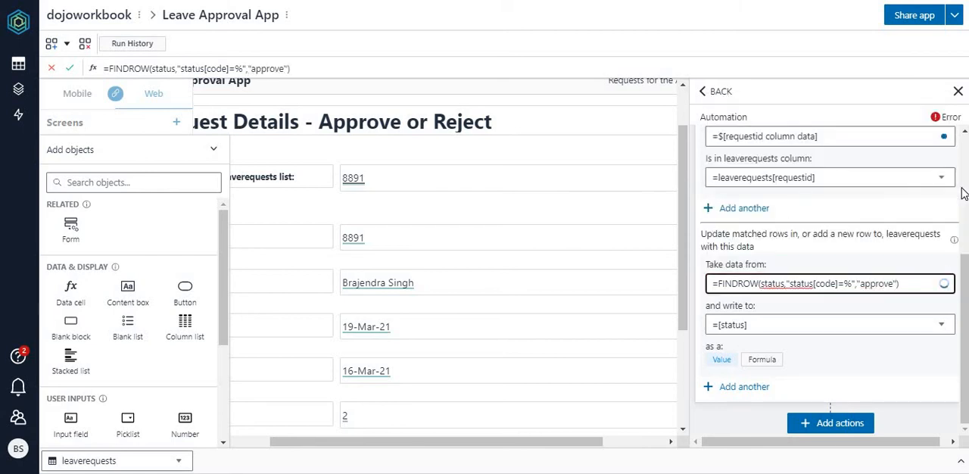
pyautogui.click(907, 285)
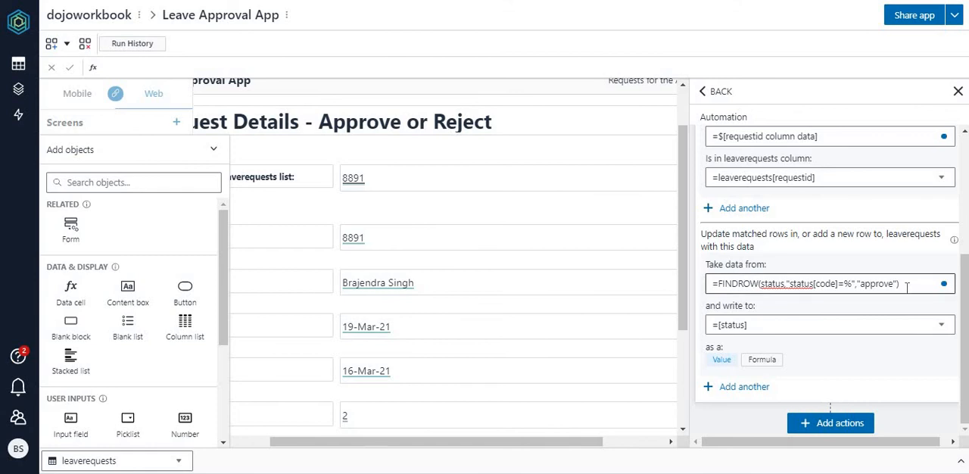
pyautogui.click(851, 361)
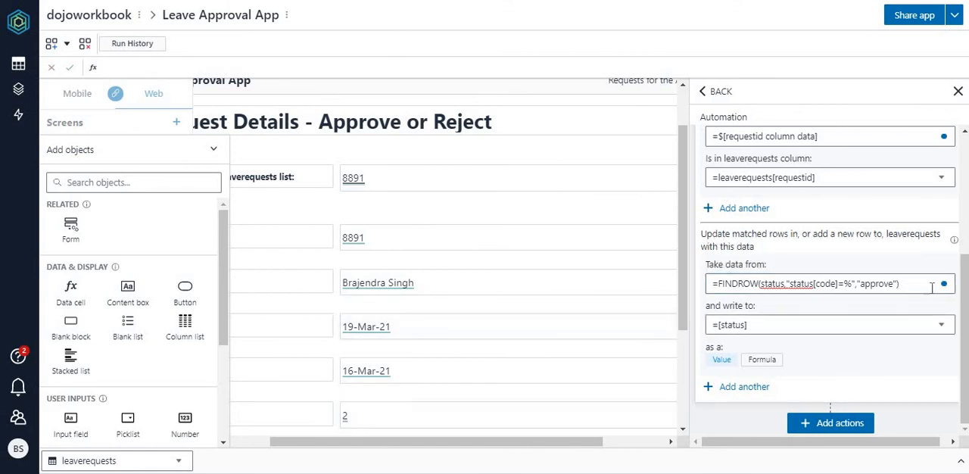
# Step: Add a Navigate action after the row update in the Approve button's automation and choose its target screen
pyautogui.click(687, 372)
pyautogui.moveTo(772, 324); pyautogui.dragTo(776, 433)
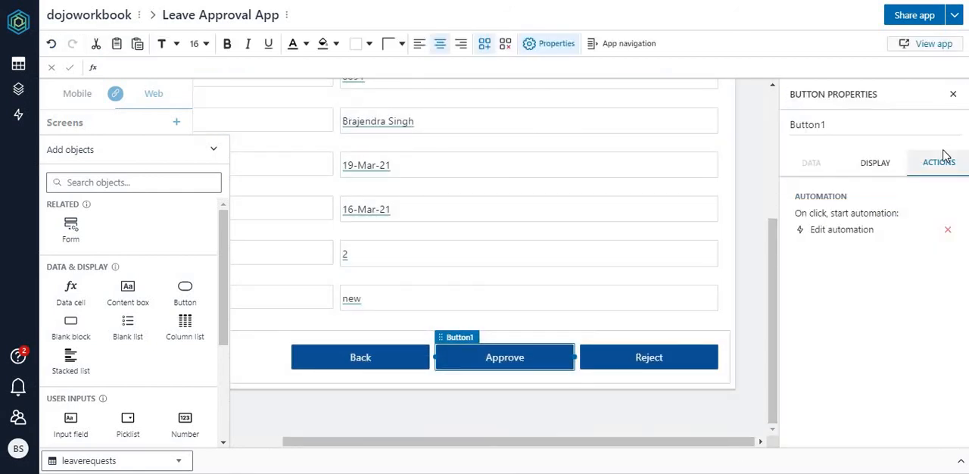
pyautogui.click(840, 231)
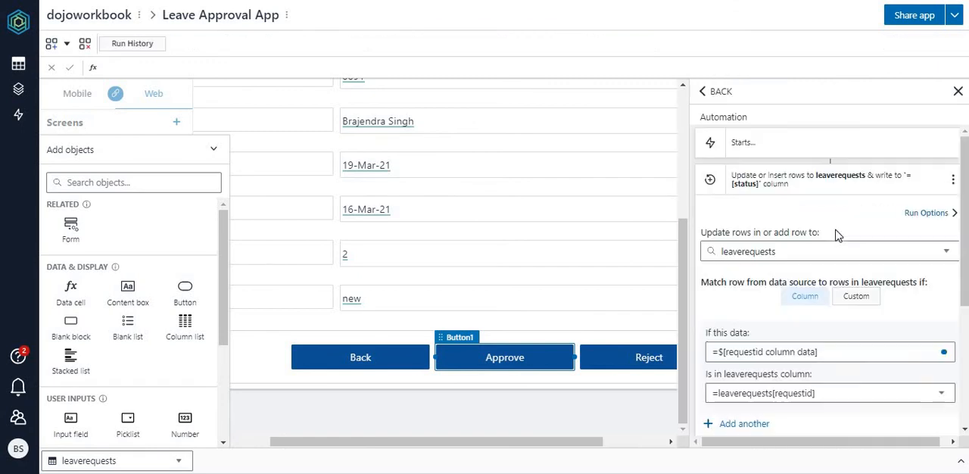
pyautogui.click(842, 182)
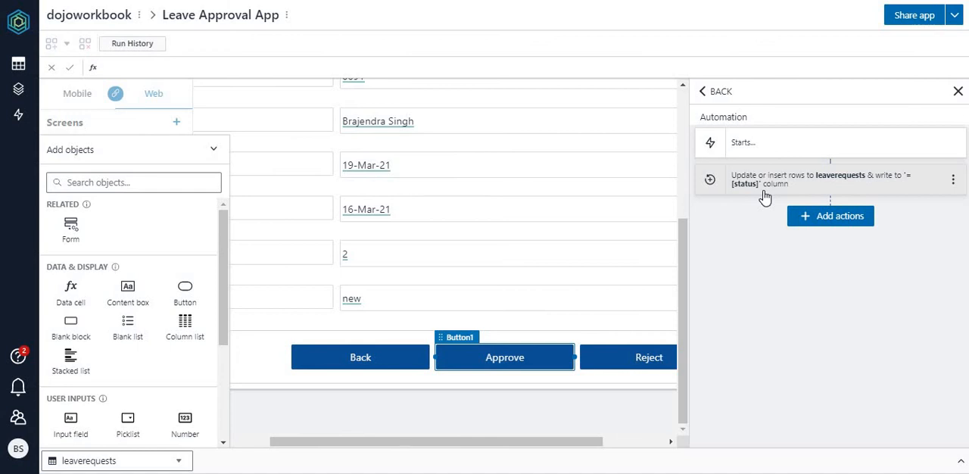
pyautogui.click(835, 221)
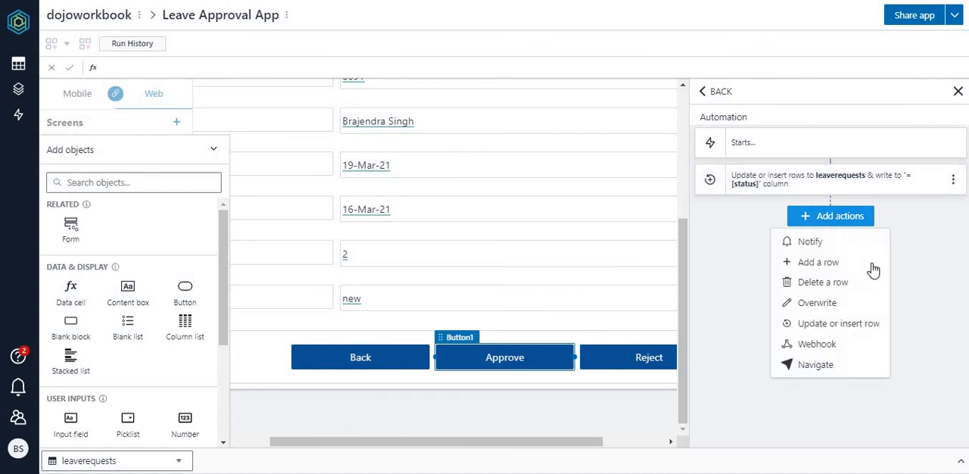
pyautogui.click(832, 365)
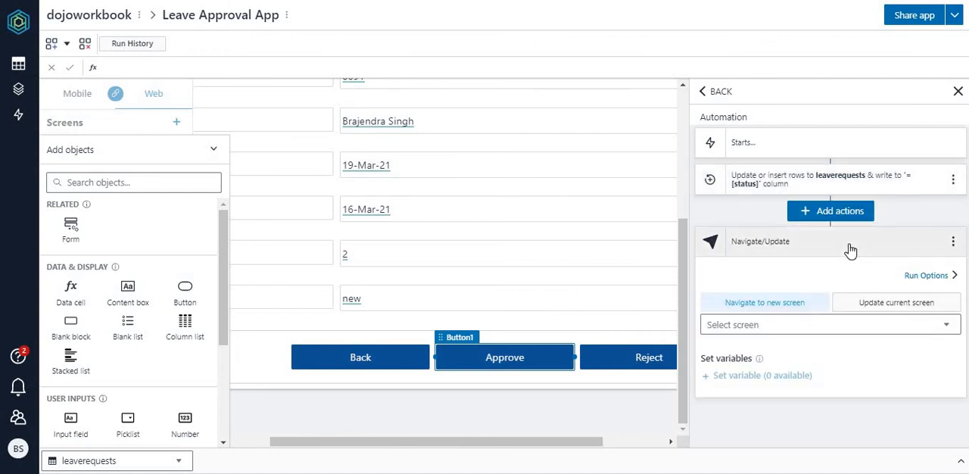
pyautogui.click(878, 337)
pyautogui.click(771, 395)
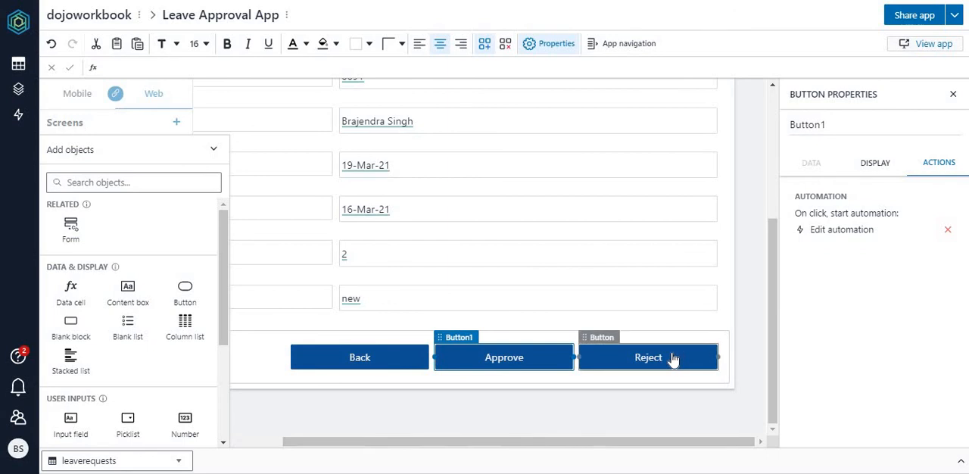
# Step: Create an automation for the Reject button with an Update or insert row action on the leaverequests table
pyautogui.click(672, 358)
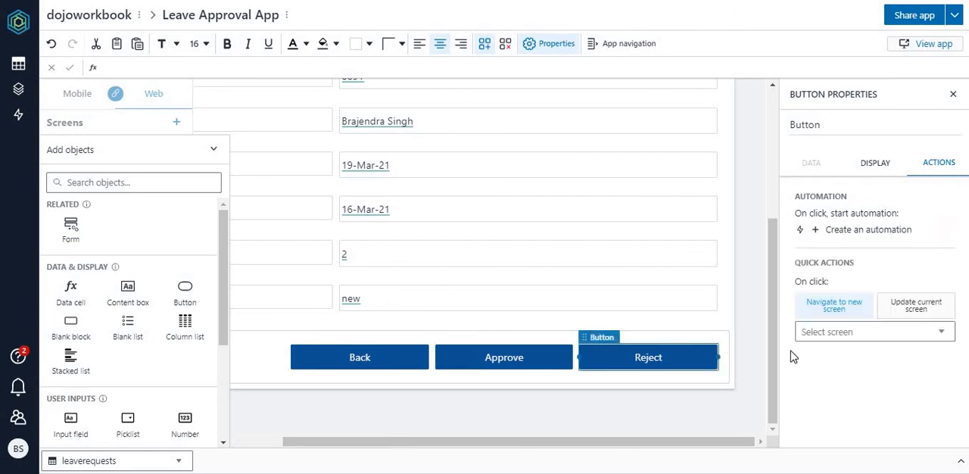
pyautogui.click(883, 231)
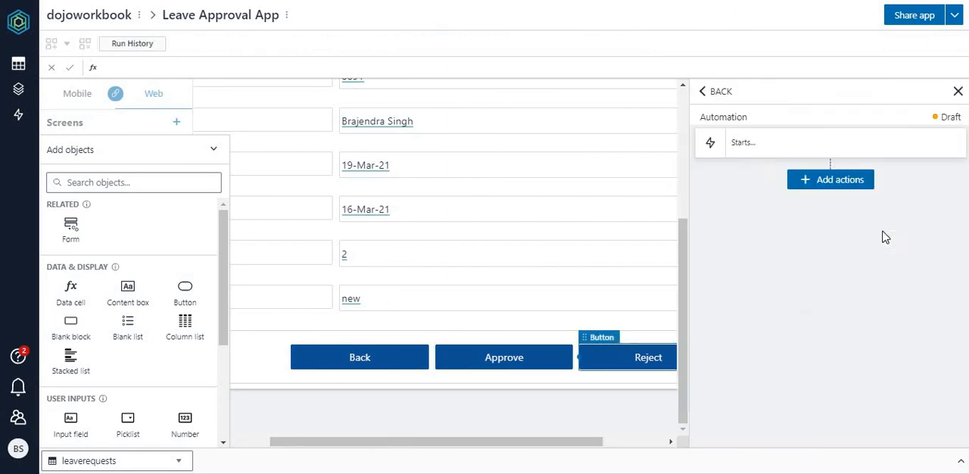
pyautogui.click(837, 184)
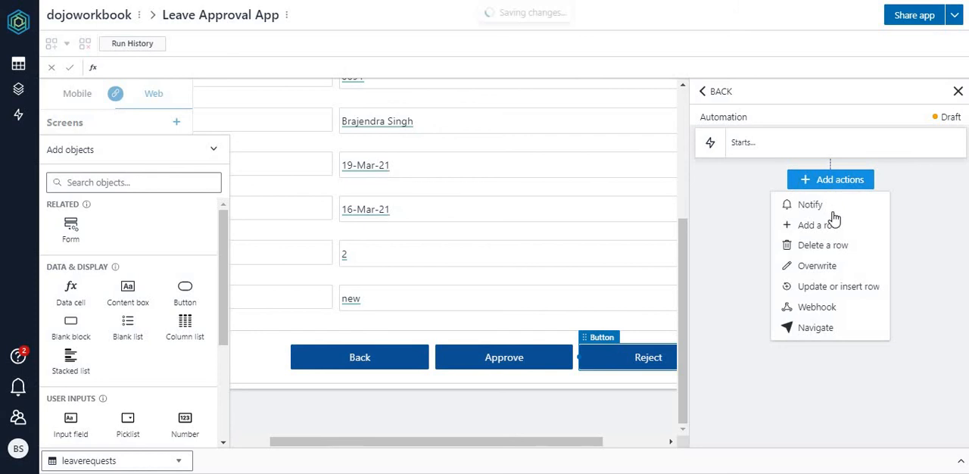
pyautogui.click(849, 291)
pyautogui.click(846, 257)
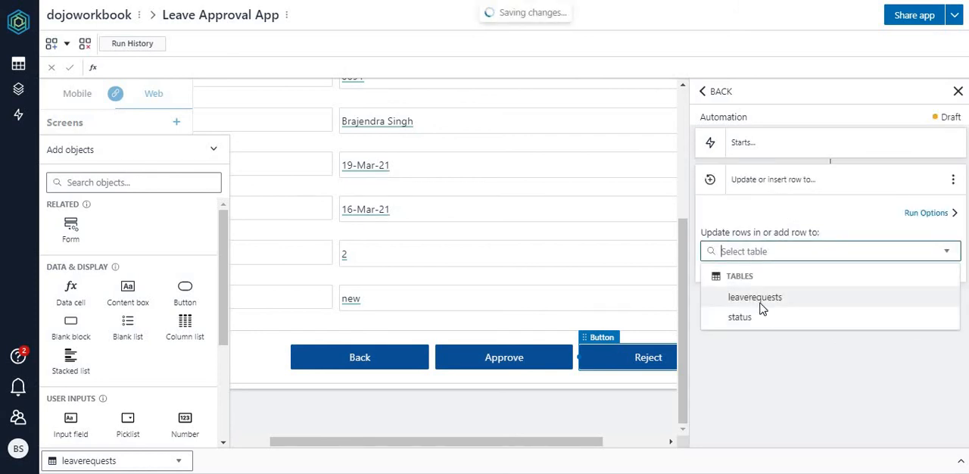
pyautogui.click(761, 302)
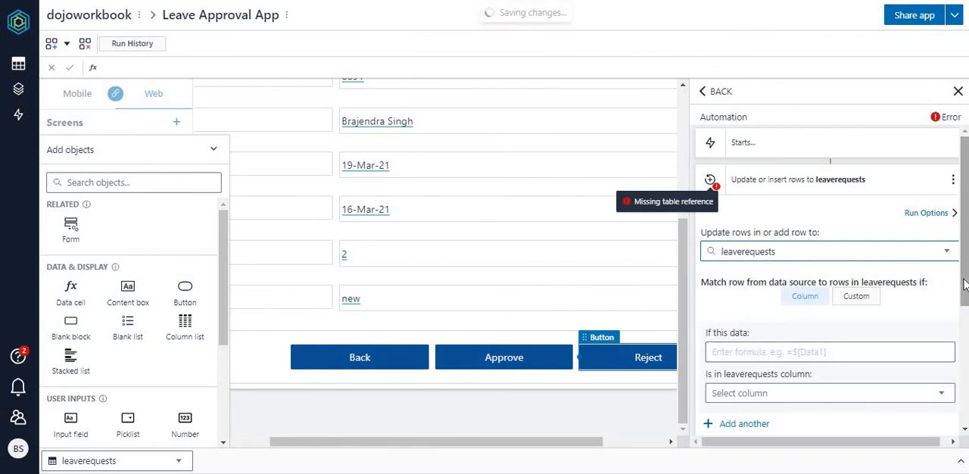
# Step: In the Reject button's automation, match =$[requestid column data] against the =leaverequests[requestid] column
pyautogui.scroll(-2, 761, 250)
pyautogui.click(813, 238)
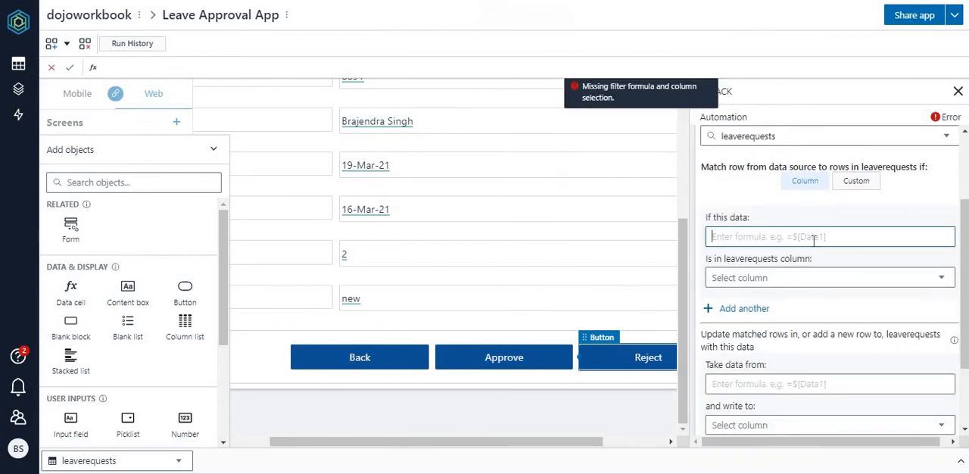
pyautogui.write('req')
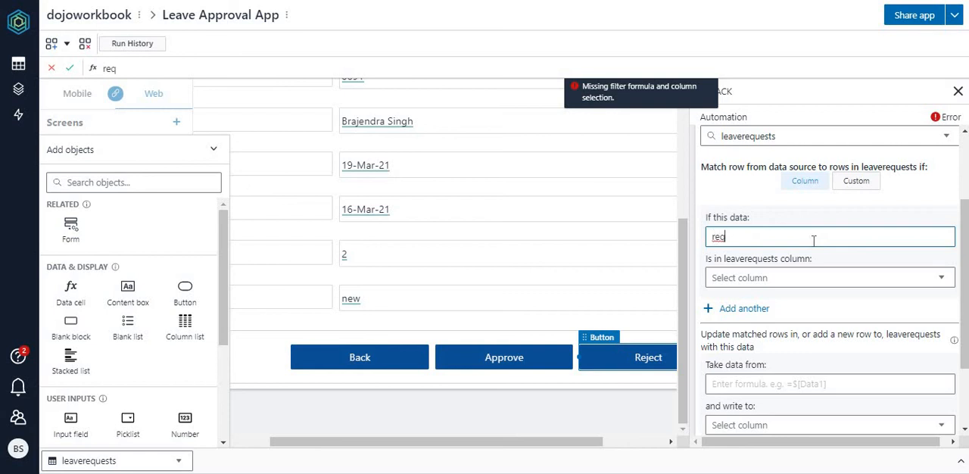
pyautogui.press('BackSpace')
pyautogui.press('BackSpace')
pyautogui.press('BackSpace')
pyautogui.press('BackSpace')
pyautogui.press('BackSpace')
pyautogui.press('BackSpace')
pyautogui.press('BackSpace')
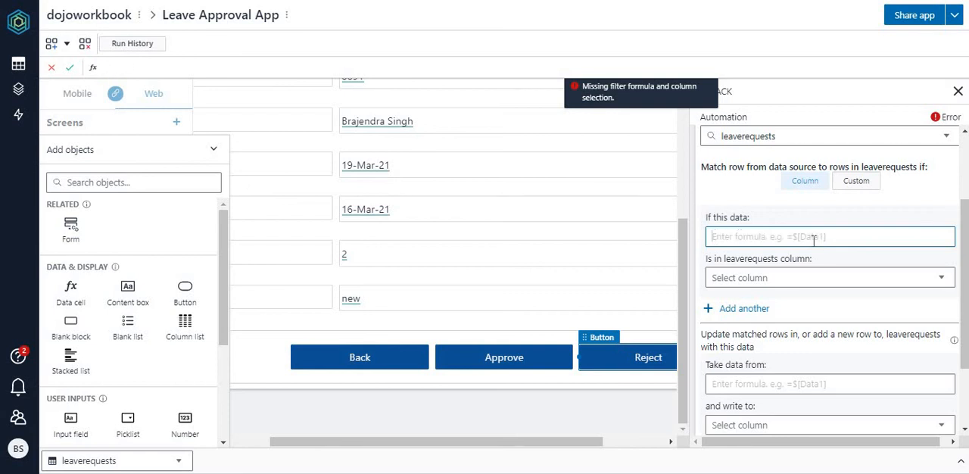
pyautogui.write('=re')
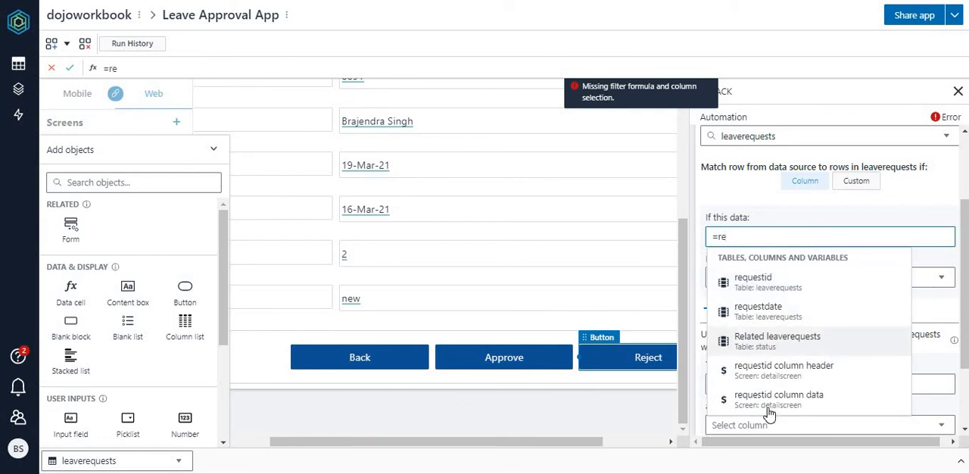
pyautogui.click(770, 398)
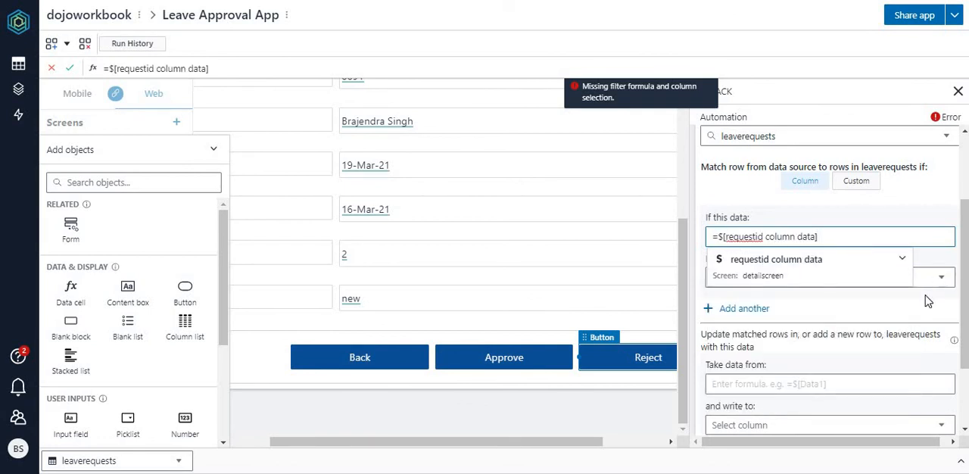
pyautogui.click(770, 286)
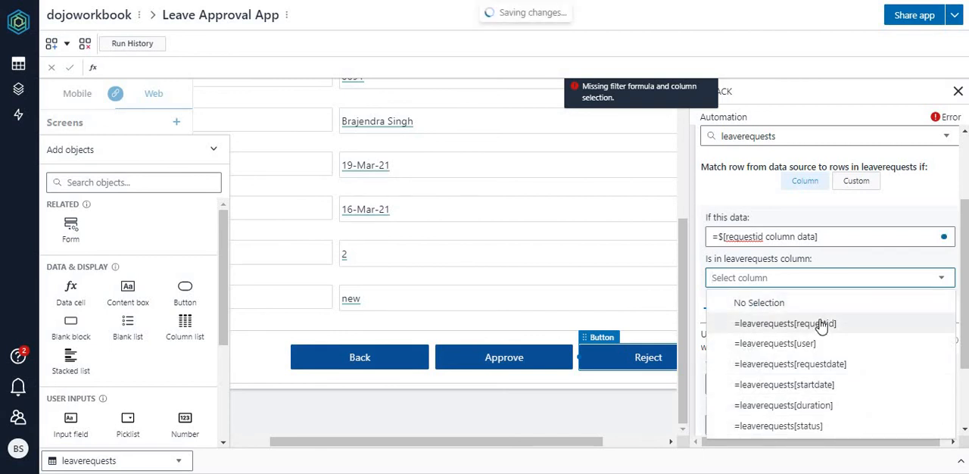
pyautogui.click(821, 324)
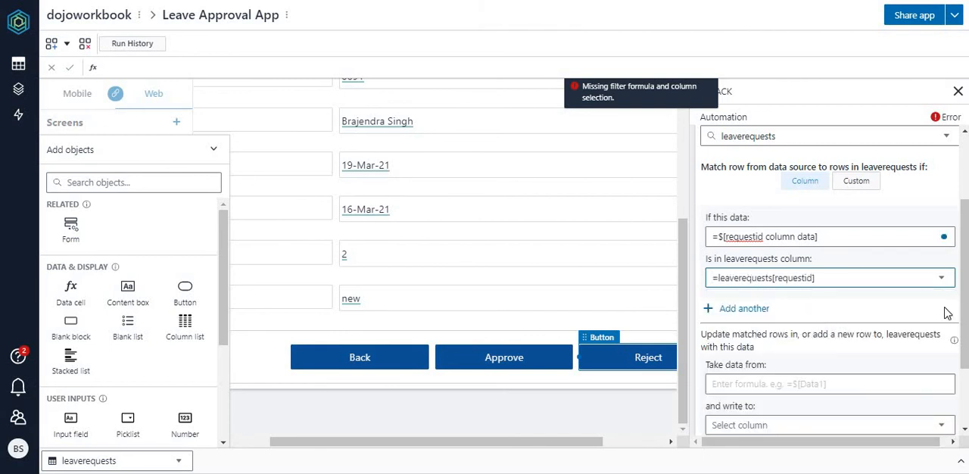
pyautogui.scroll(-2, 963, 318)
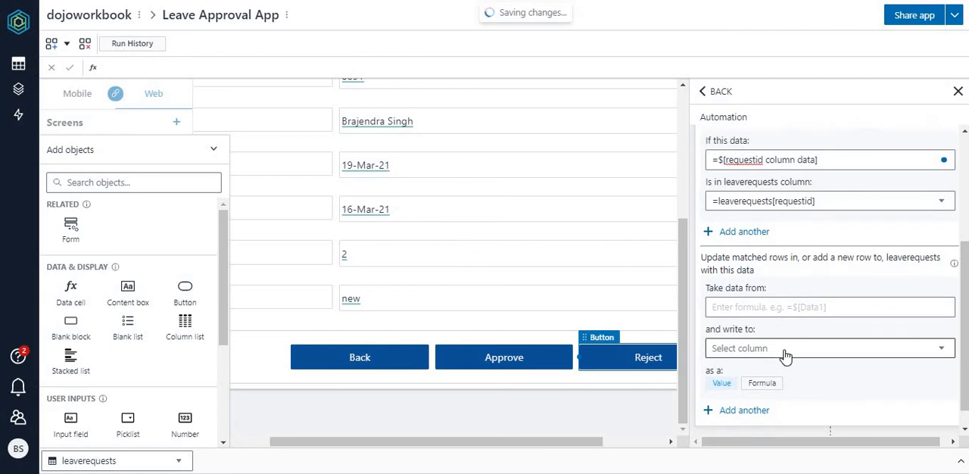
# Step: In the Reject button's row update, choose =[status] as the column to write and start its data formula with the FINDROW function
pyautogui.click(785, 350)
pyautogui.click(758, 323)
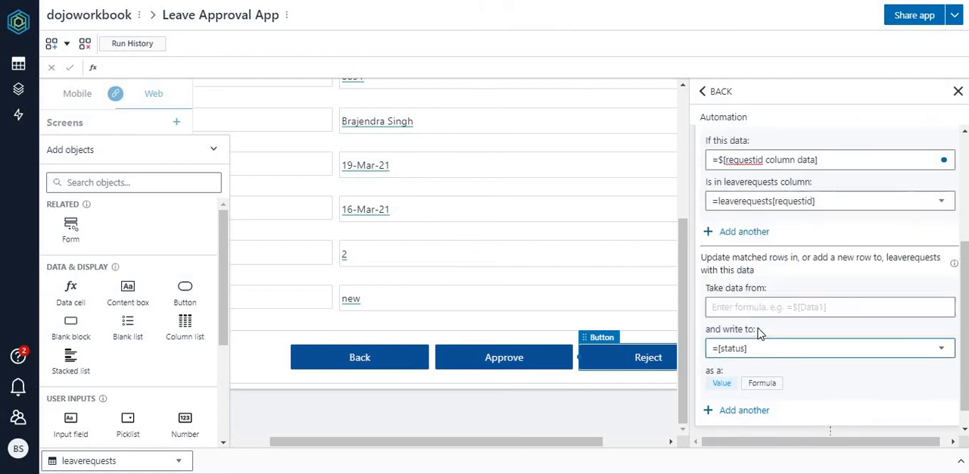
pyautogui.click(789, 307)
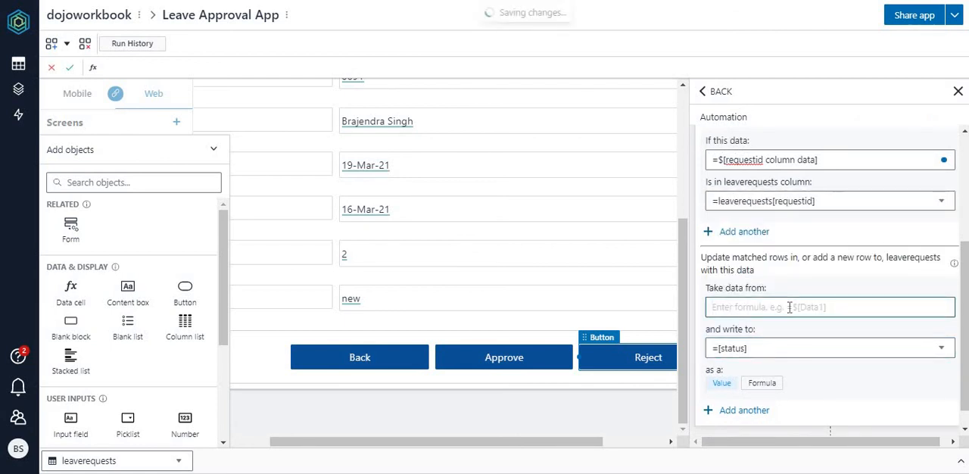
pyautogui.write('Graciell')
pyautogui.press('BackSpace')
pyautogui.press('BackSpace')
pyautogui.press('BackSpace')
pyautogui.press('BackSpace')
pyautogui.press('BackSpace')
pyautogui.press('BackSpace')
pyautogui.press('BackSpace')
pyautogui.press('BackSpace')
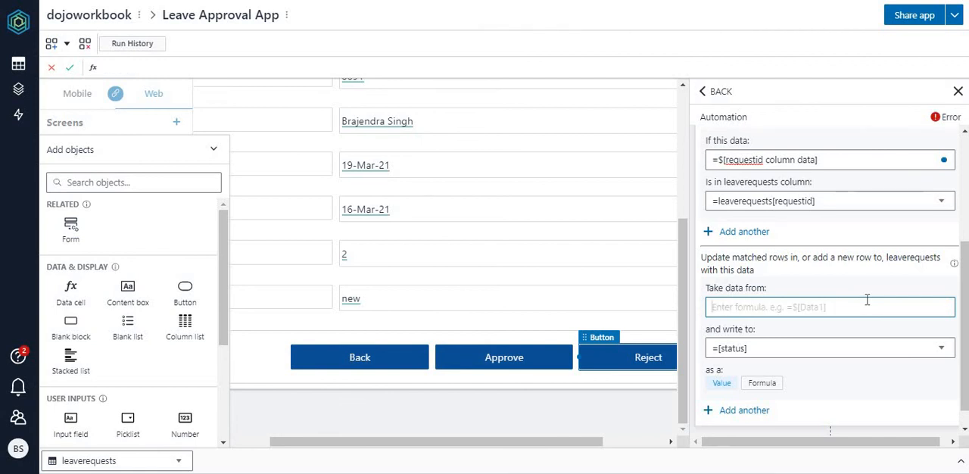
pyautogui.write('=')
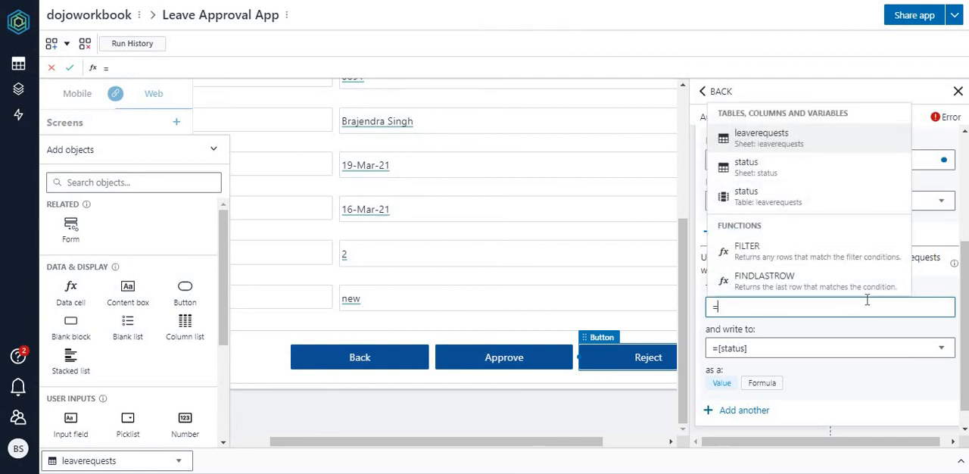
pyautogui.write('findr')
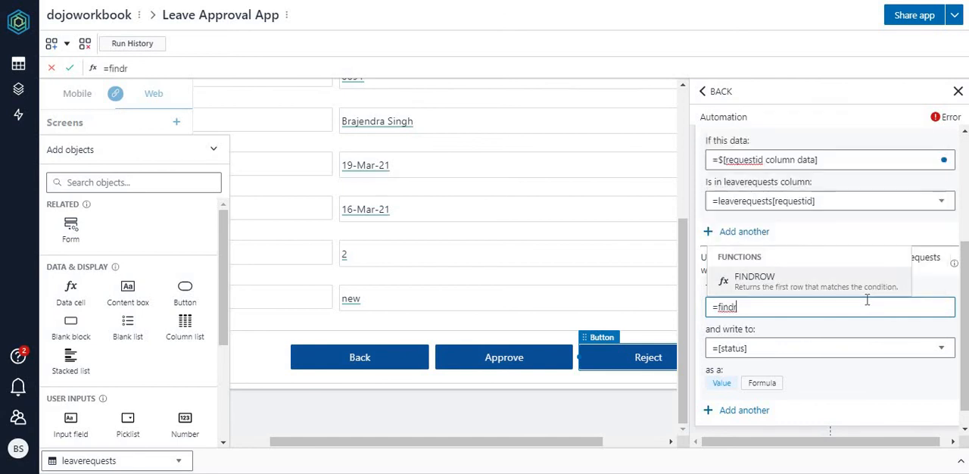
pyautogui.click(754, 278)
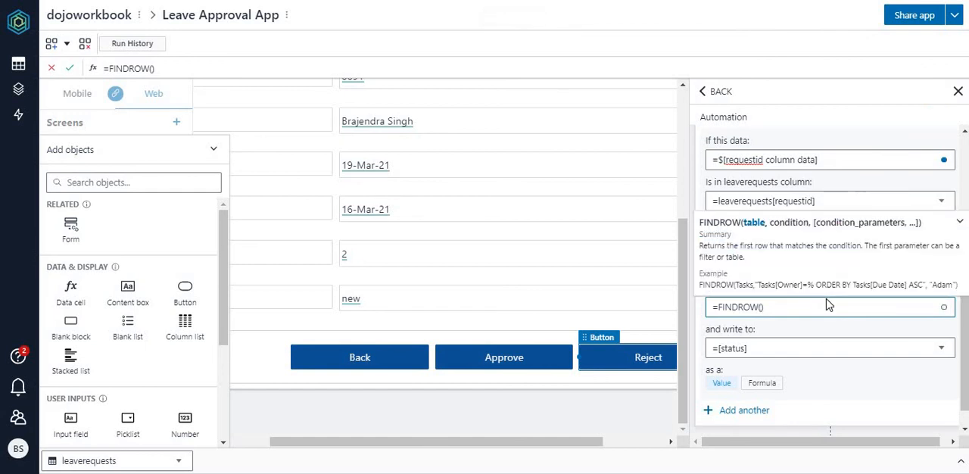
# Step: Enter status as the FINDROW table and "status[code]=%" as its condition
pyautogui.write('status')
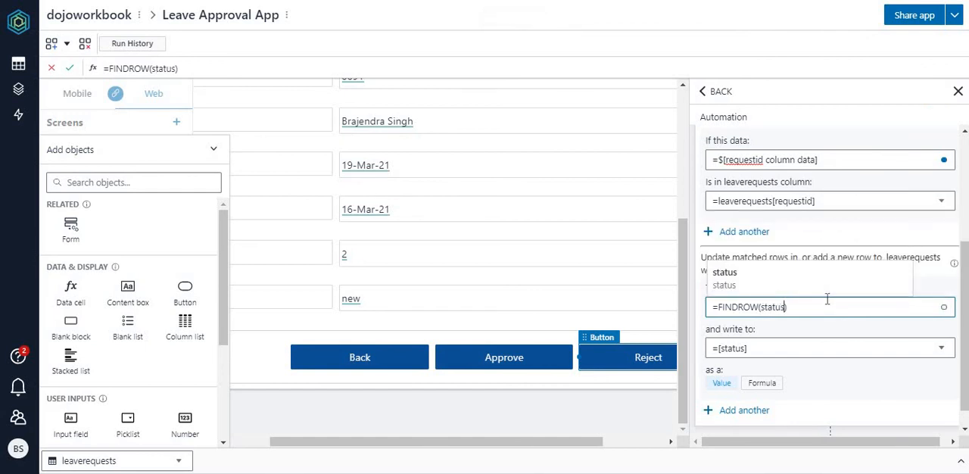
pyautogui.write(',')
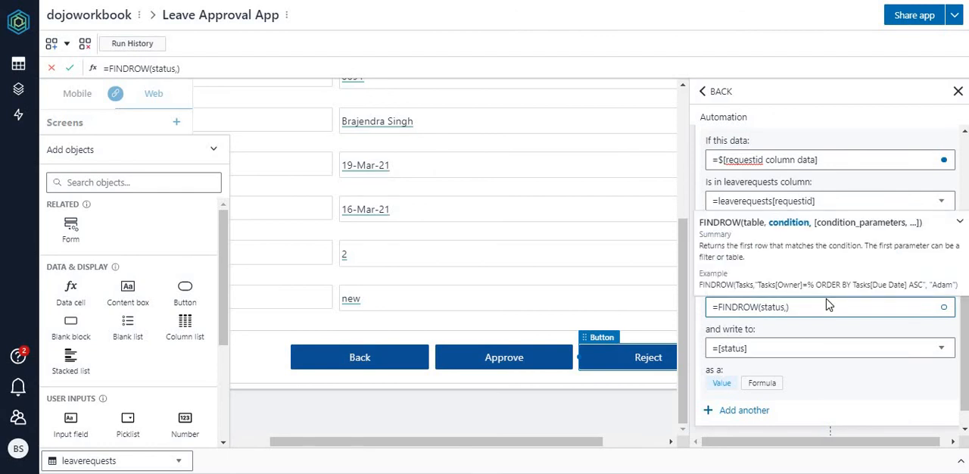
pyautogui.write('"status')
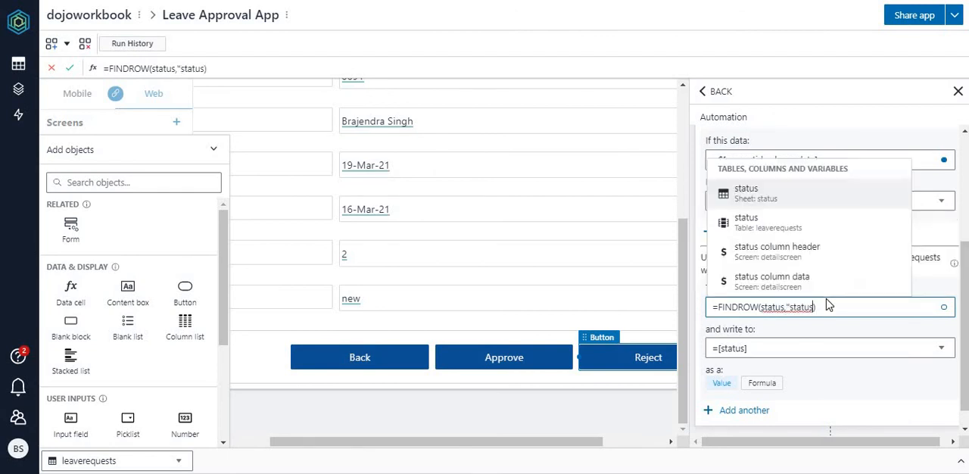
pyautogui.write('[code')
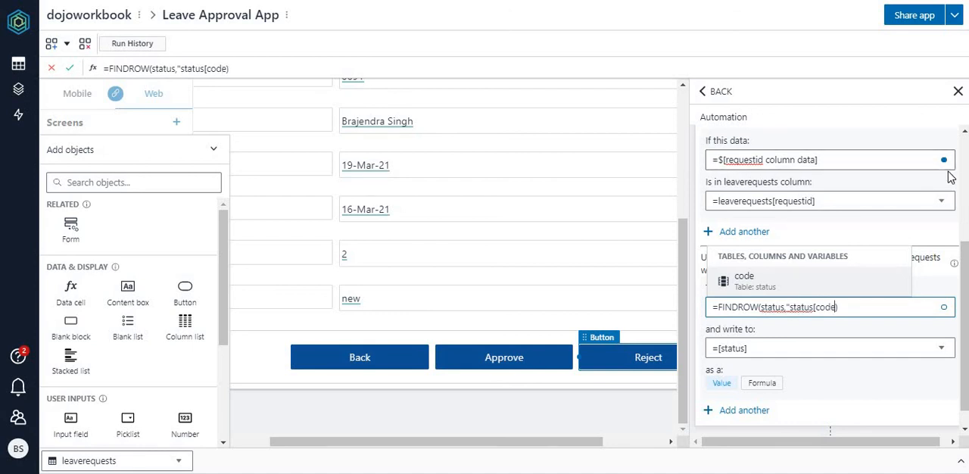
pyautogui.write(']=')
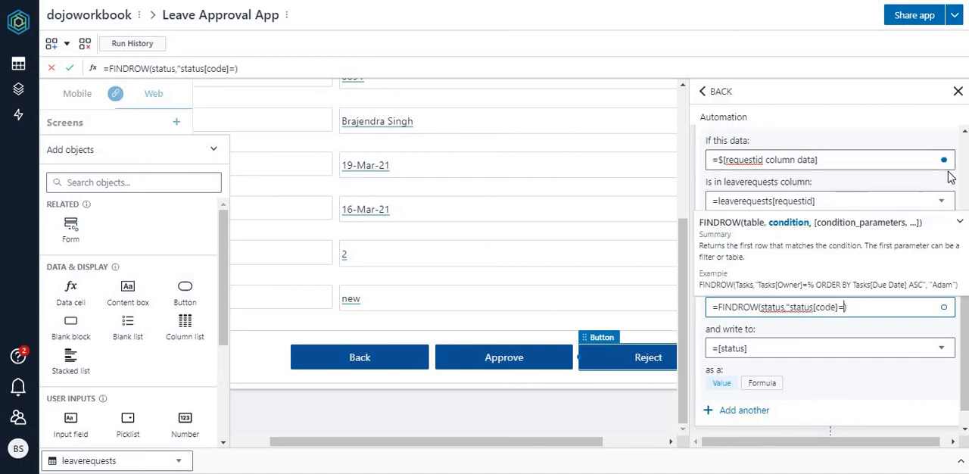
pyautogui.write('%"')
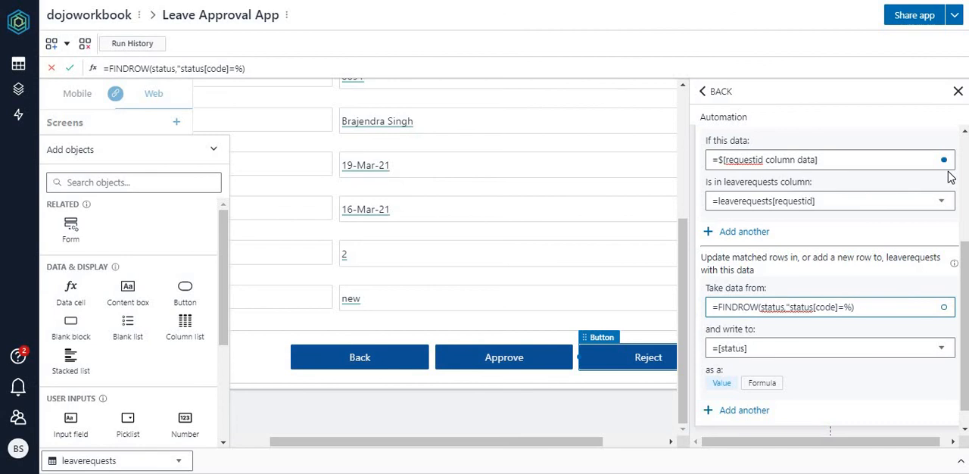
pyautogui.write(',')
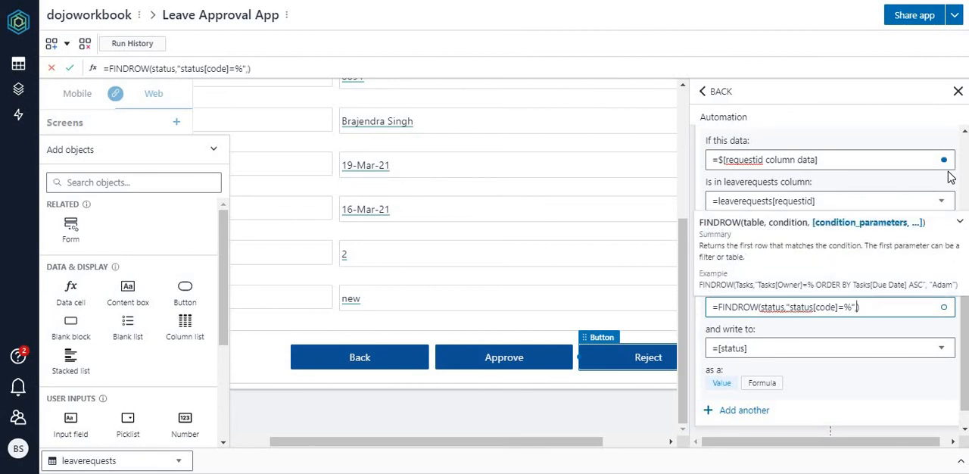
pyautogui.write('"reject')
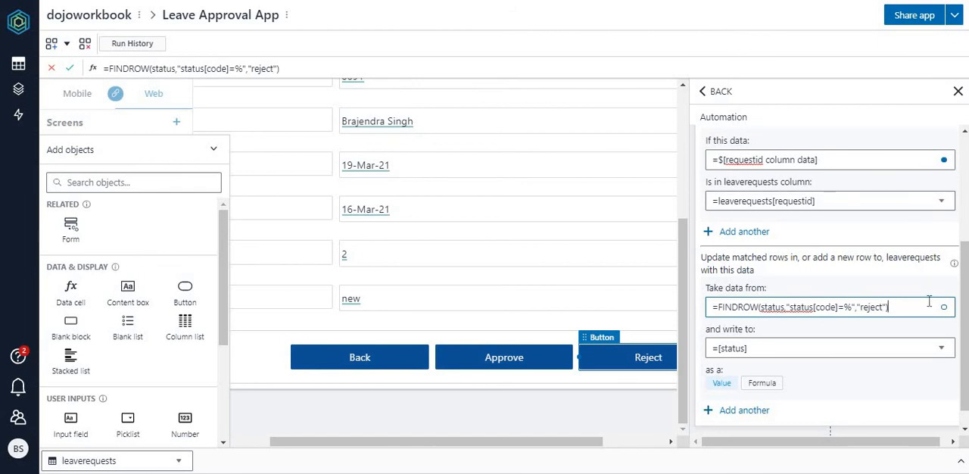
# Step: Finish the formula with the "reject" parameter so it reads =FINDROW(status,"status[code]=%","reject")
pyautogui.press('Return')
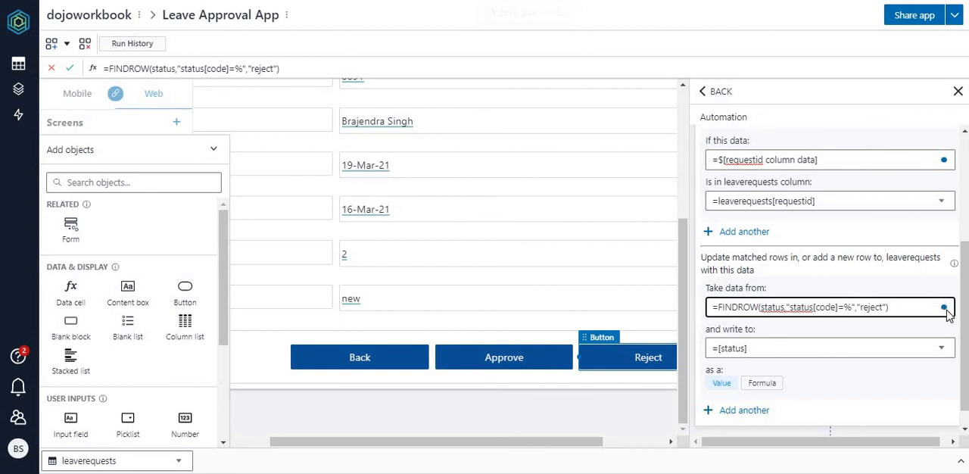
pyautogui.click(906, 313)
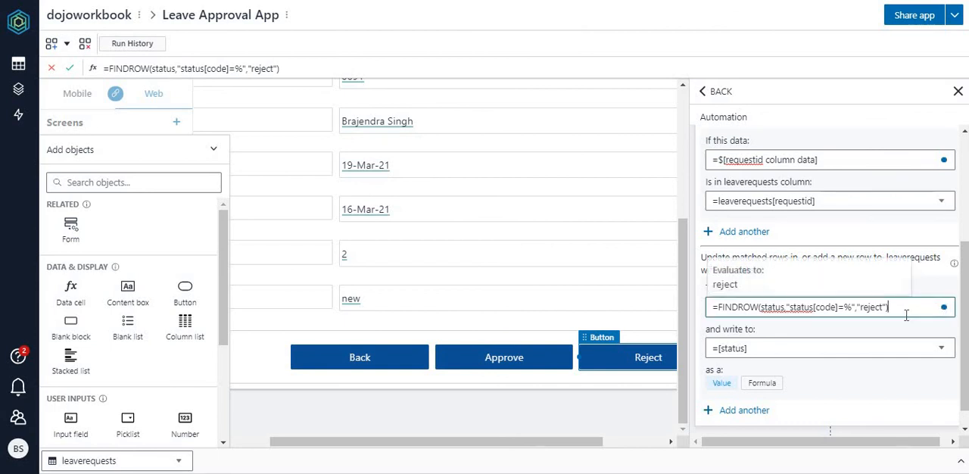
pyautogui.click(790, 460)
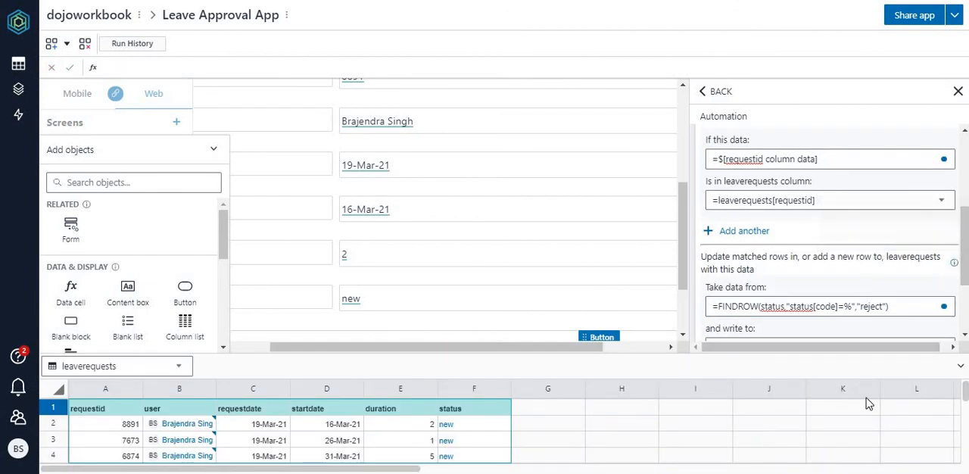
pyautogui.click(959, 366)
# Step: Add a Navigate action to listscreen after the row update in the Reject button's automation and close the automation settings
pyautogui.scroll(5, 828, 182)
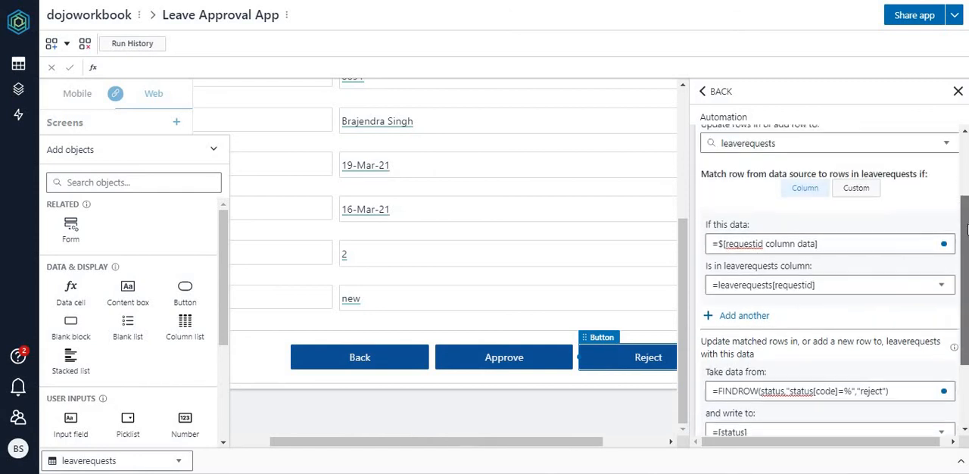
pyautogui.click(827, 183)
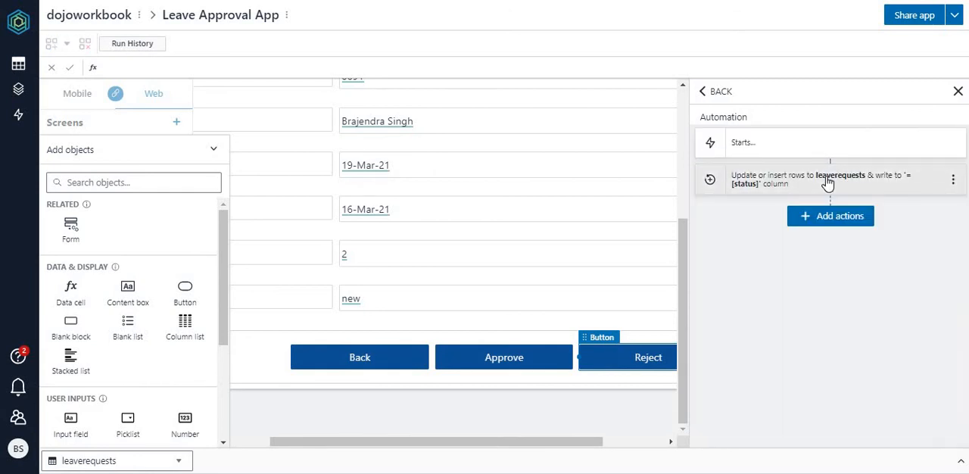
pyautogui.click(844, 225)
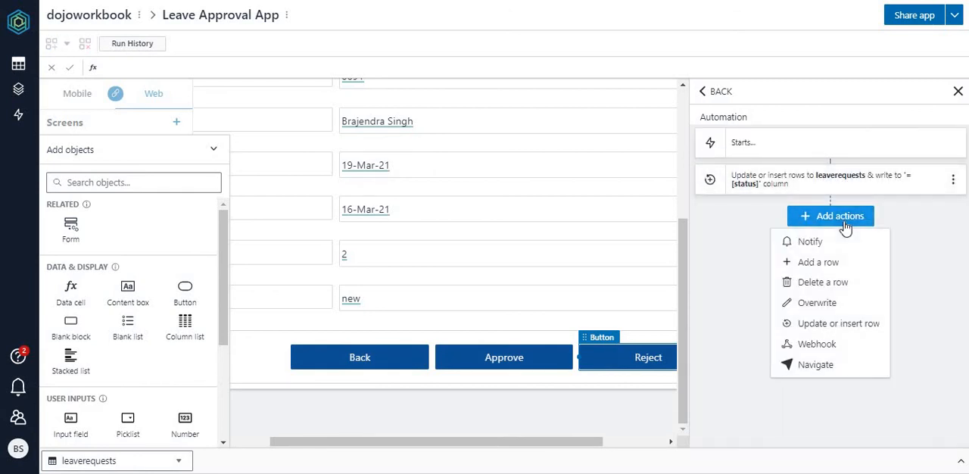
pyautogui.click(815, 364)
pyautogui.click(790, 331)
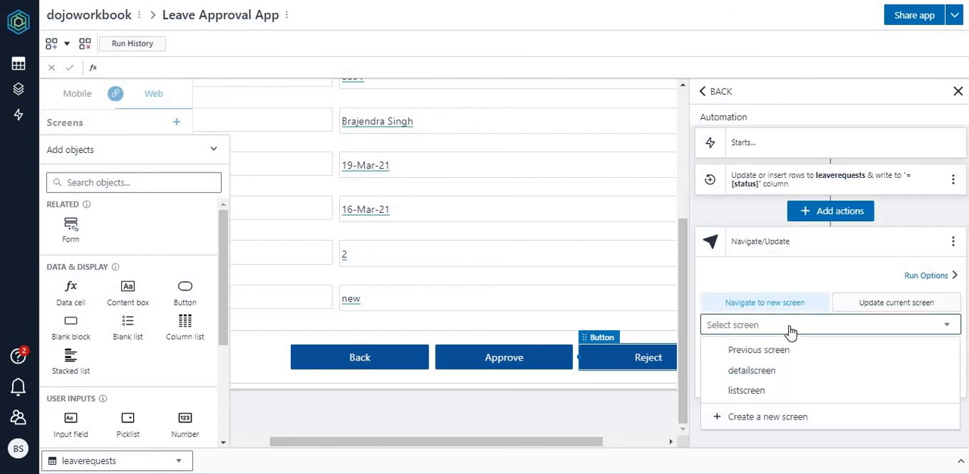
pyautogui.click(763, 392)
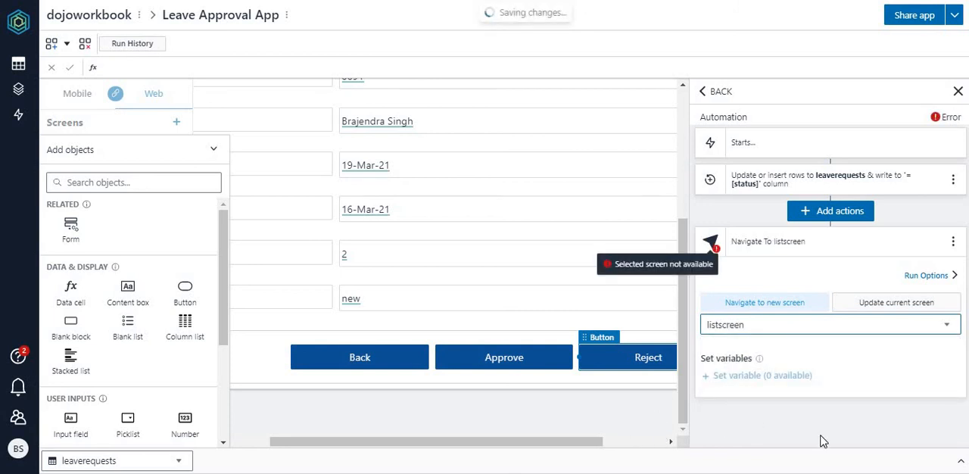
pyautogui.click(958, 91)
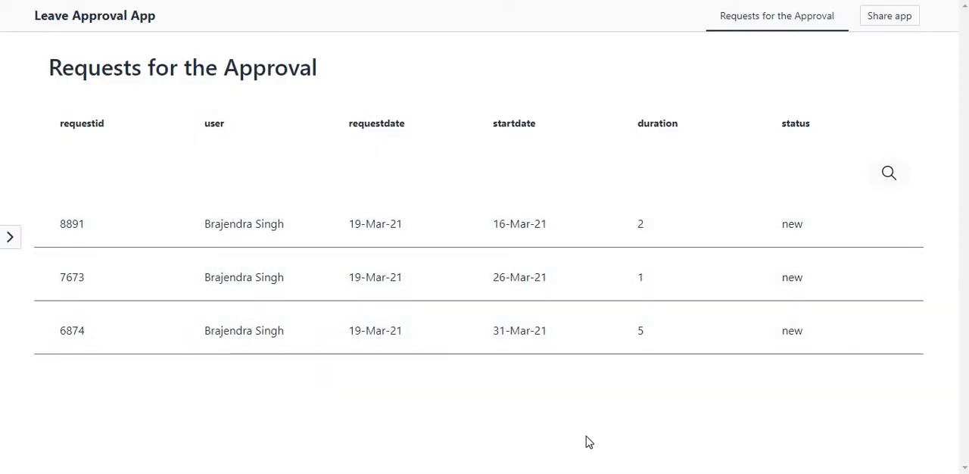
# Step: Test the Leave Approval App by approving the request starting 31-Mar-21 and rejecting the one starting 26-Mar-21, and refresh the leave request app
pyautogui.click(341, 336)
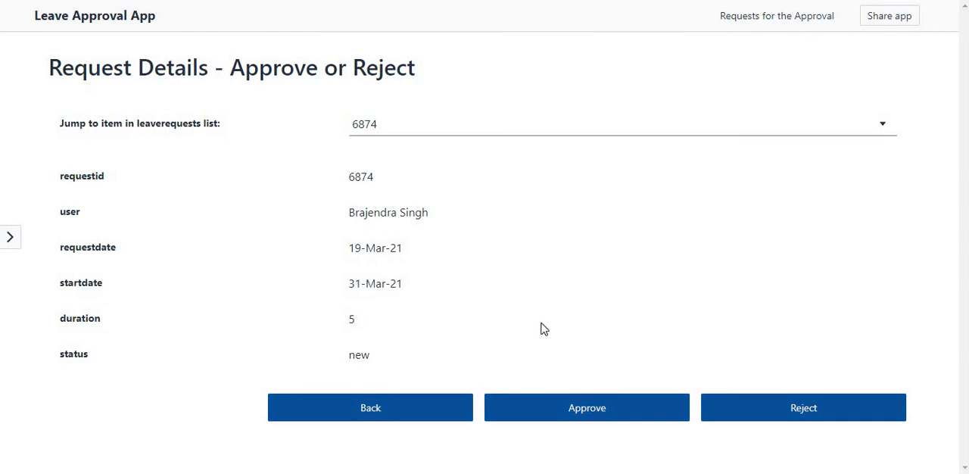
pyautogui.click(577, 421)
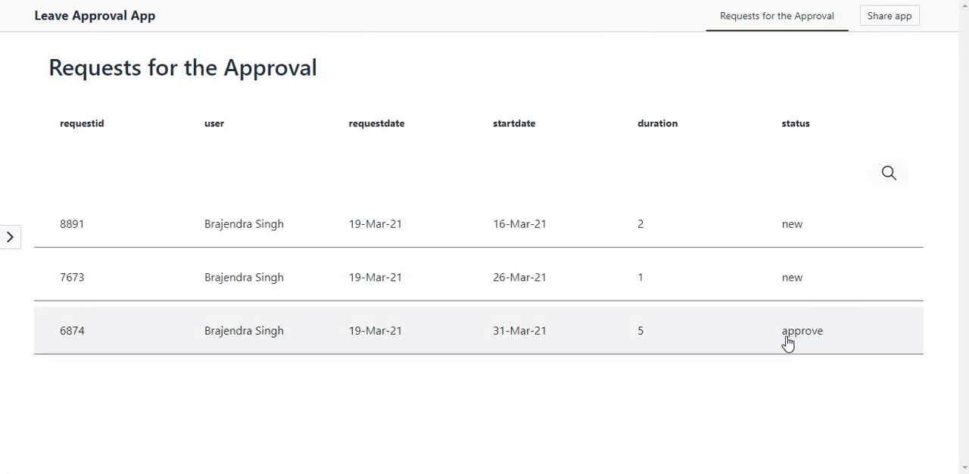
pyautogui.click(393, 277)
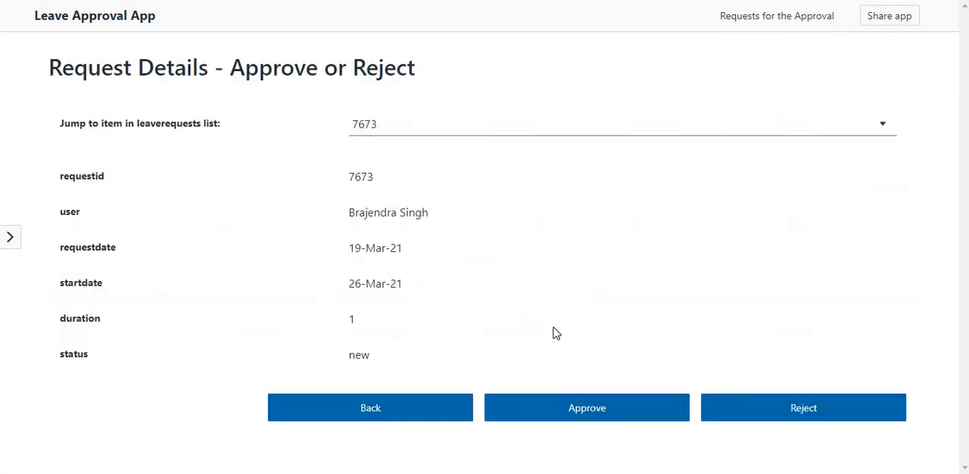
pyautogui.click(813, 411)
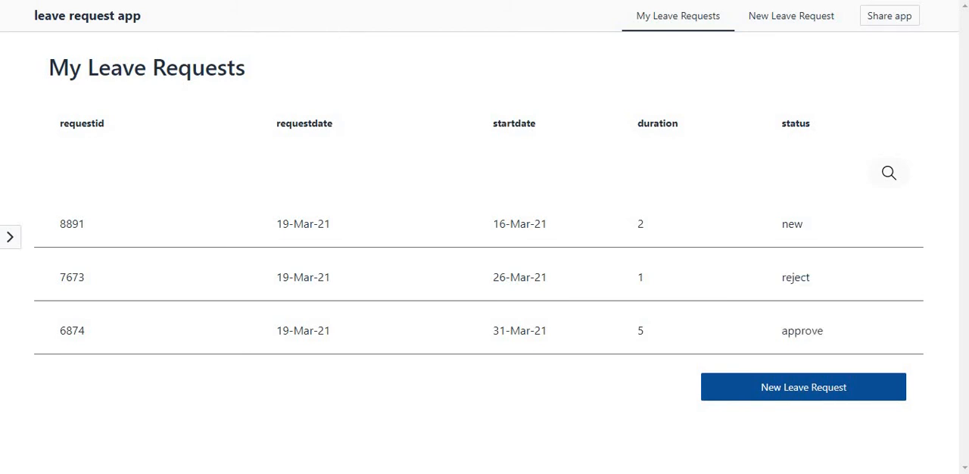
pyautogui.press('F5')
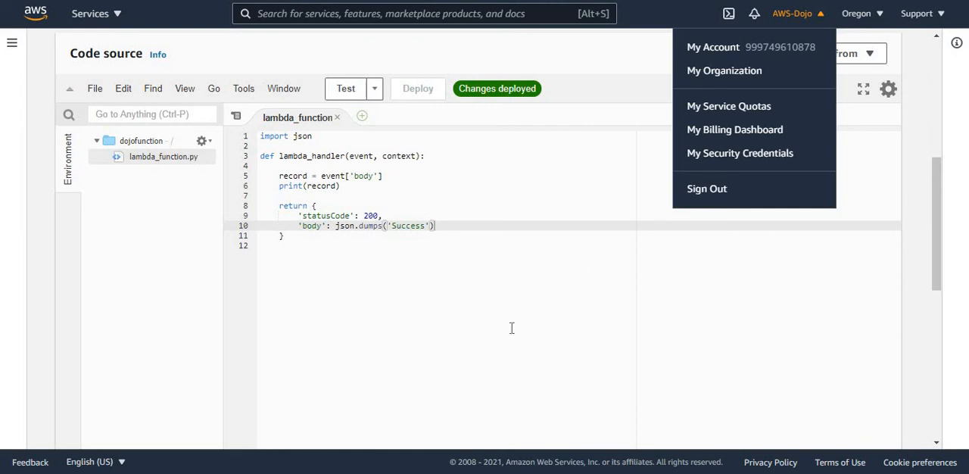
# Step: Switch to AWS Lambda and examine dojofunction's code: the lambda_handler, the event body assigned to record, and the print statement
pyautogui.click(511, 328)
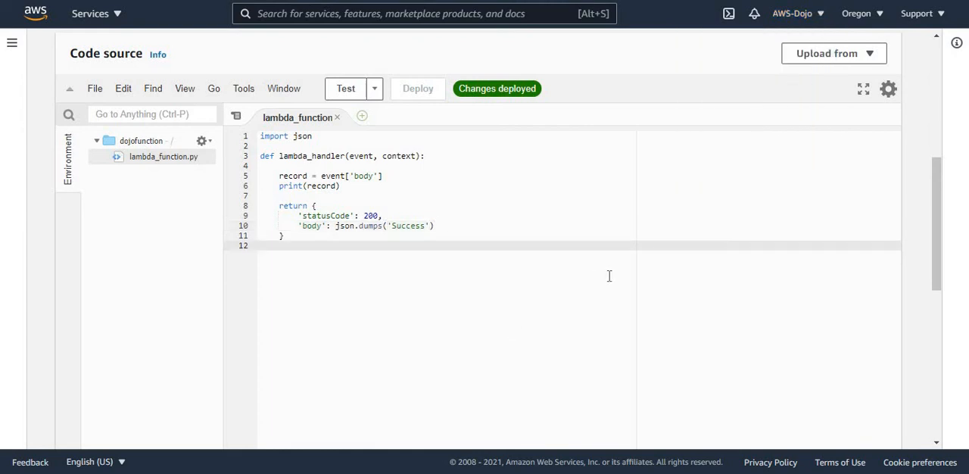
pyautogui.moveTo(936, 234); pyautogui.dragTo(940, 202)
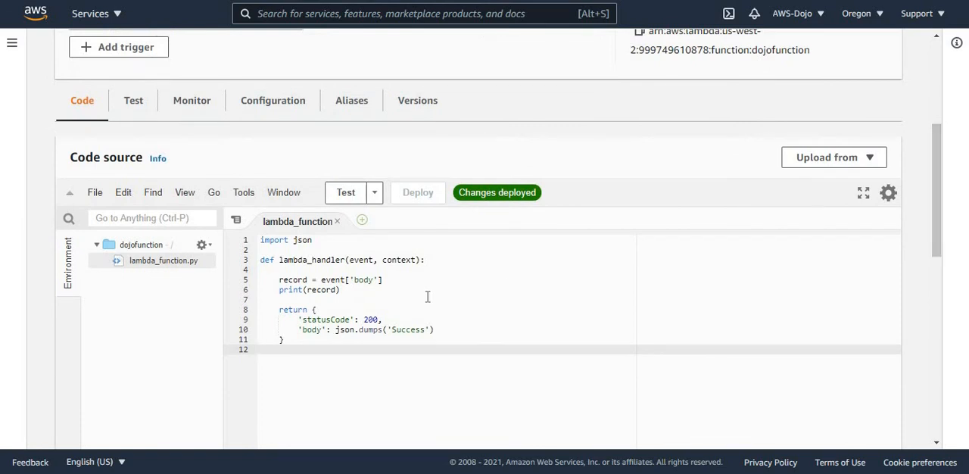
pyautogui.click(305, 260)
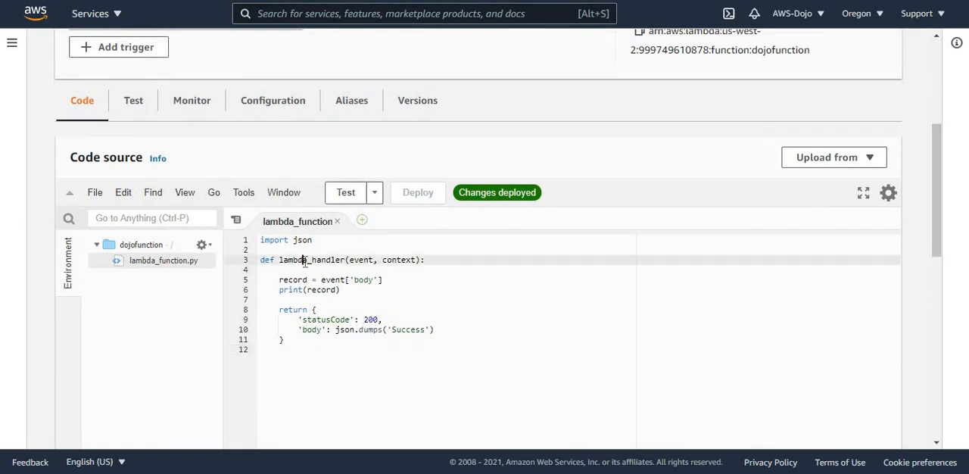
pyautogui.doubleClick(304, 259)
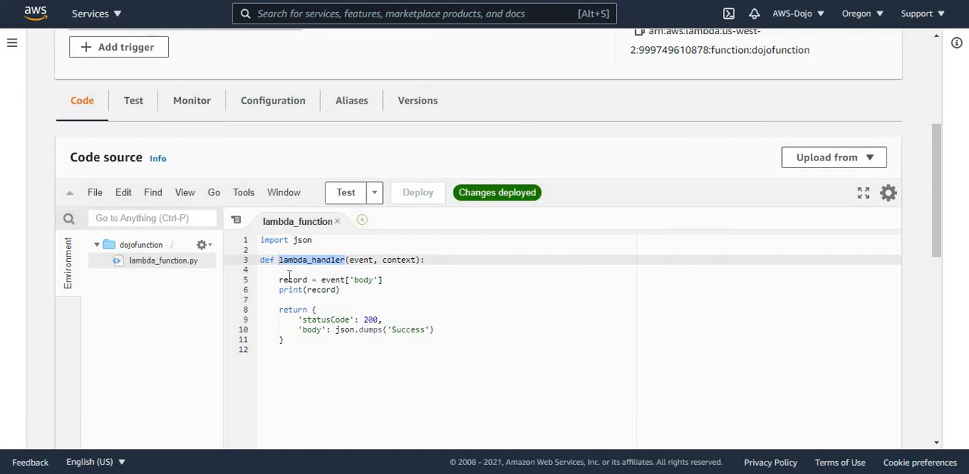
pyautogui.doubleClick(324, 280)
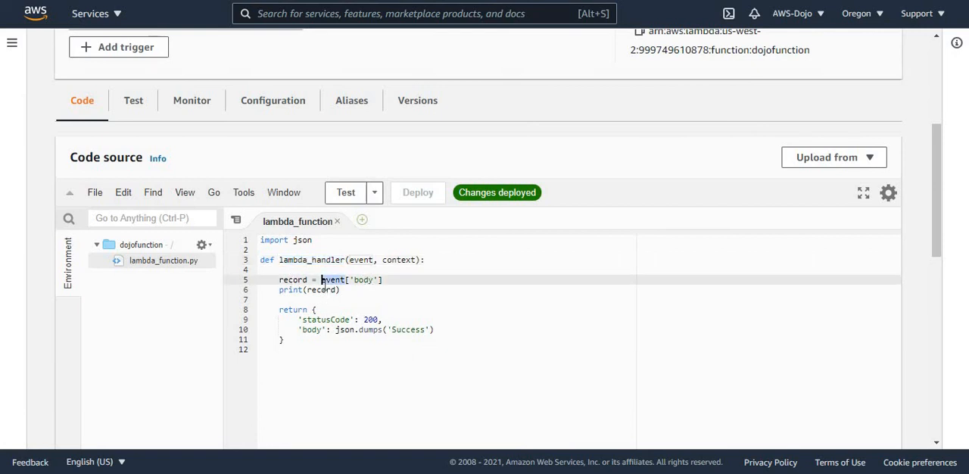
pyautogui.doubleClick(324, 290)
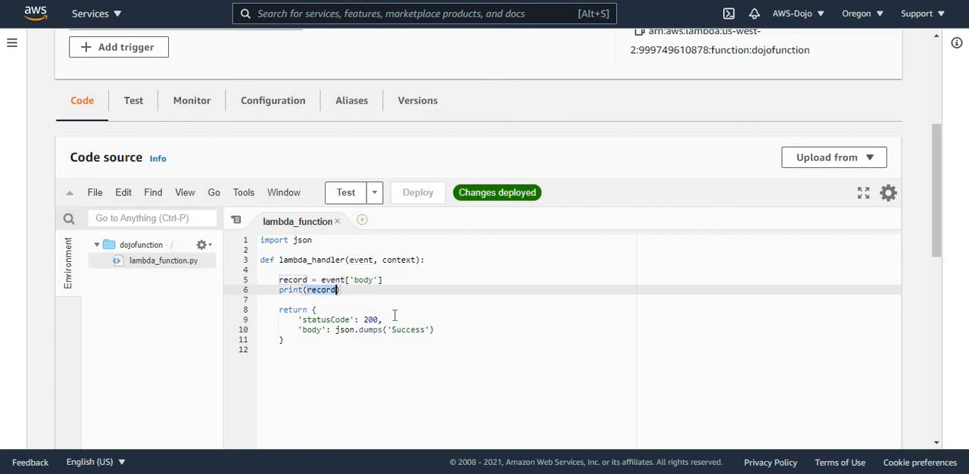
pyautogui.click(358, 295)
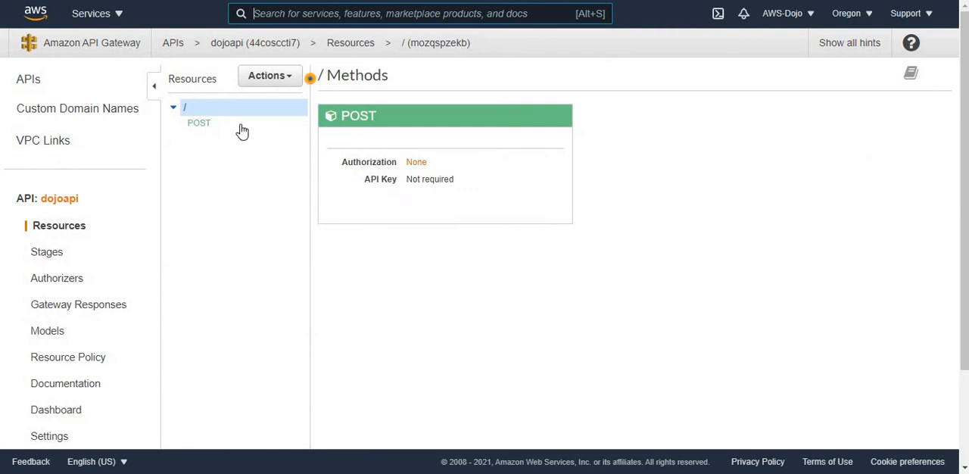
# Step: Examine the integration request of dojoapi's POST method, including its Lambda function setting, and open the prod stage
pyautogui.click(198, 124)
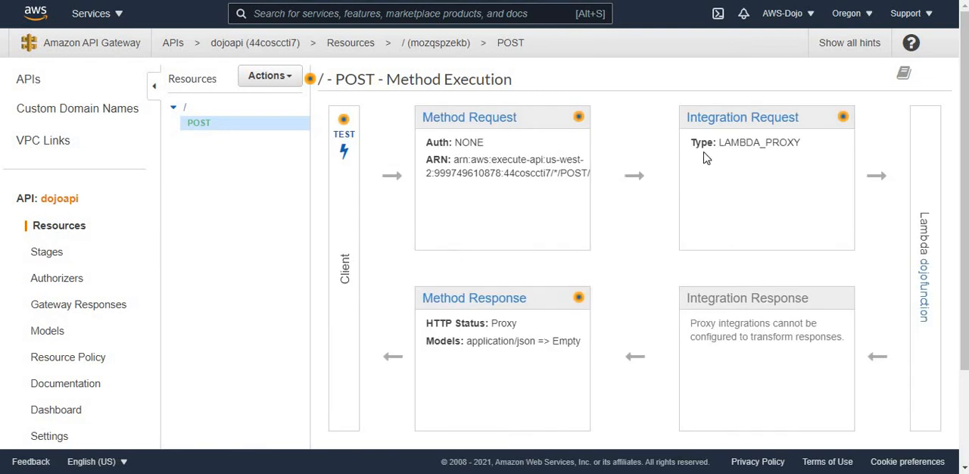
pyautogui.click(727, 120)
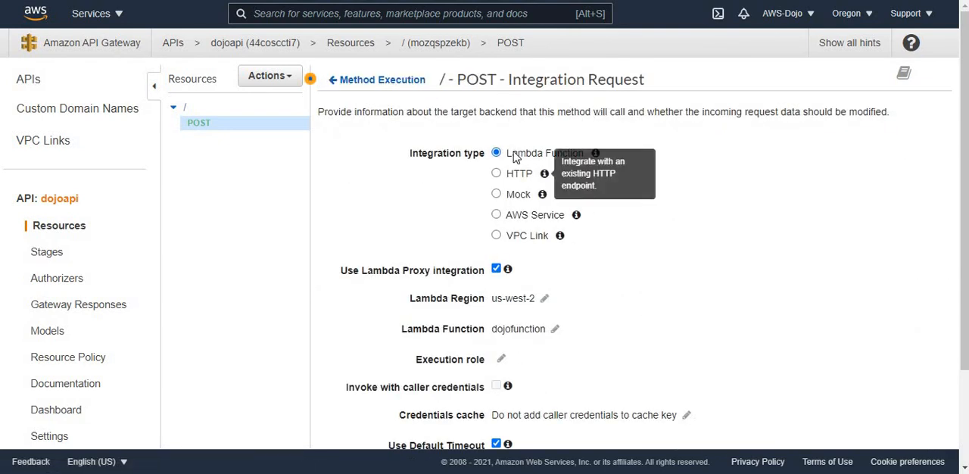
pyautogui.doubleClick(514, 330)
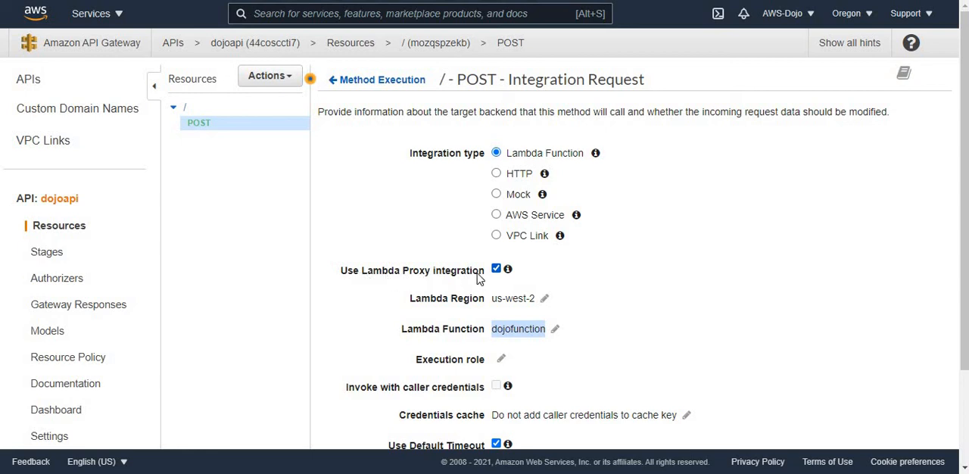
pyautogui.click(47, 254)
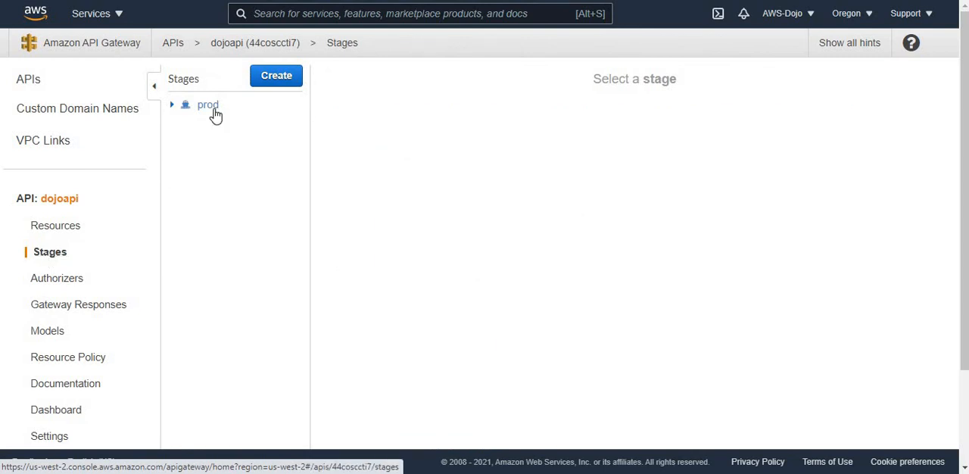
pyautogui.click(210, 110)
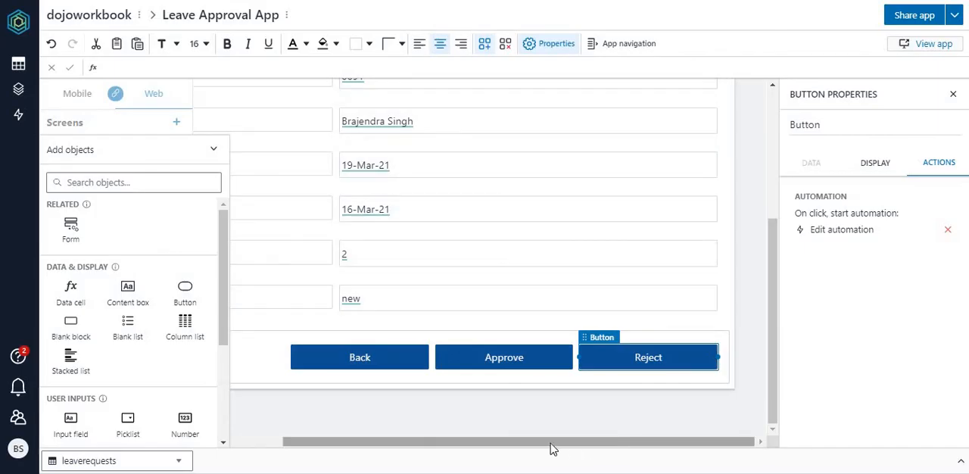
# Step: Switch to the Leave Approval App in Honeycode, select the Approve button and check the workbook's list of automations
pyautogui.moveTo(552, 447); pyautogui.dragTo(524, 454)
pyautogui.click(534, 363)
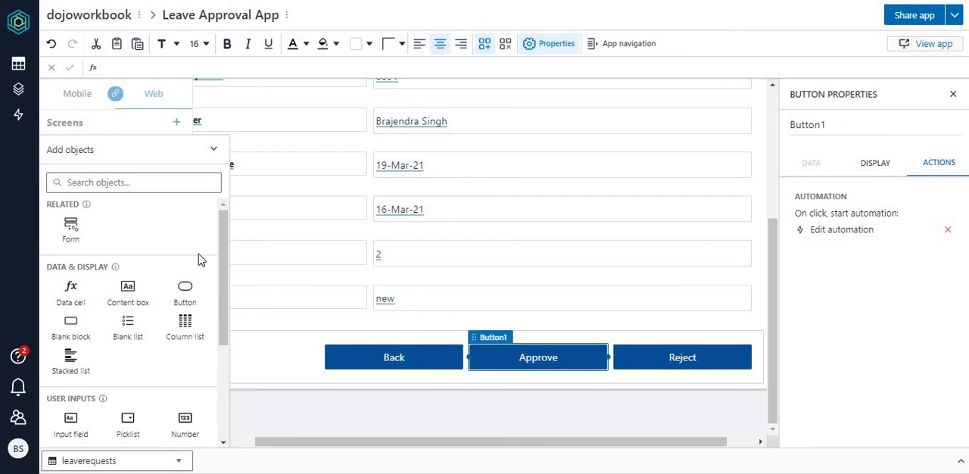
pyautogui.click(19, 115)
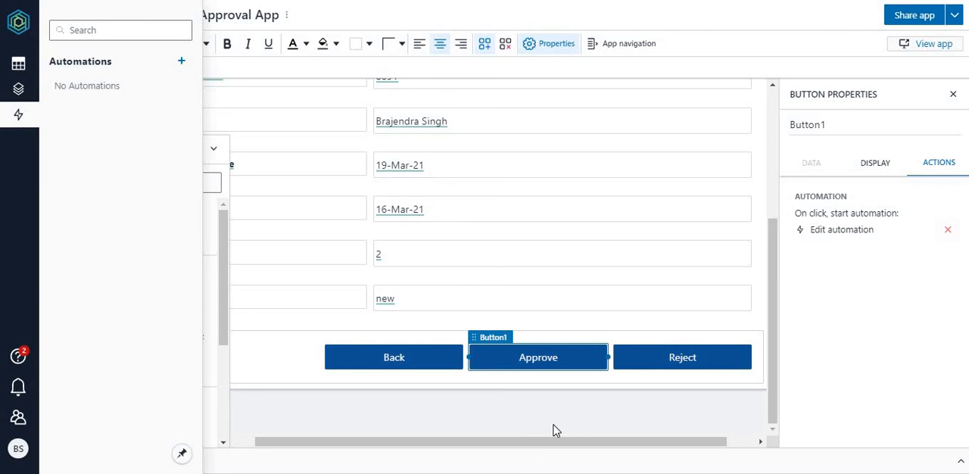
pyautogui.click(553, 362)
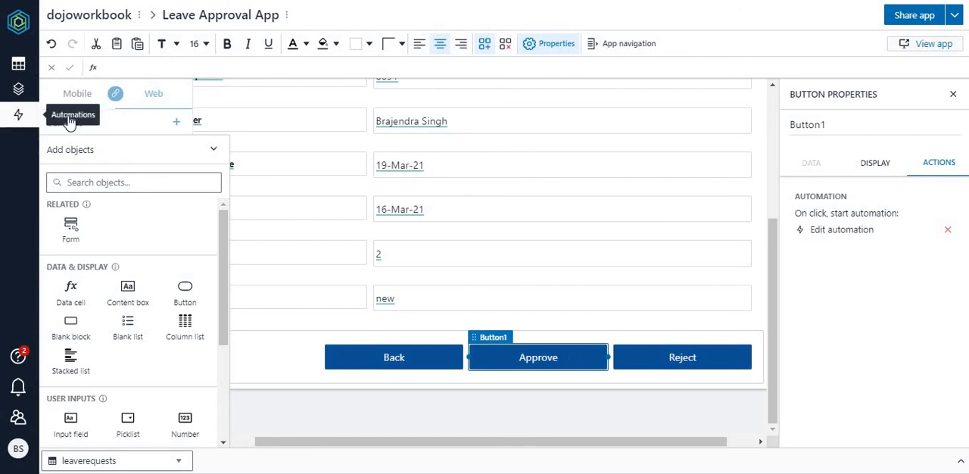
pyautogui.click(18, 116)
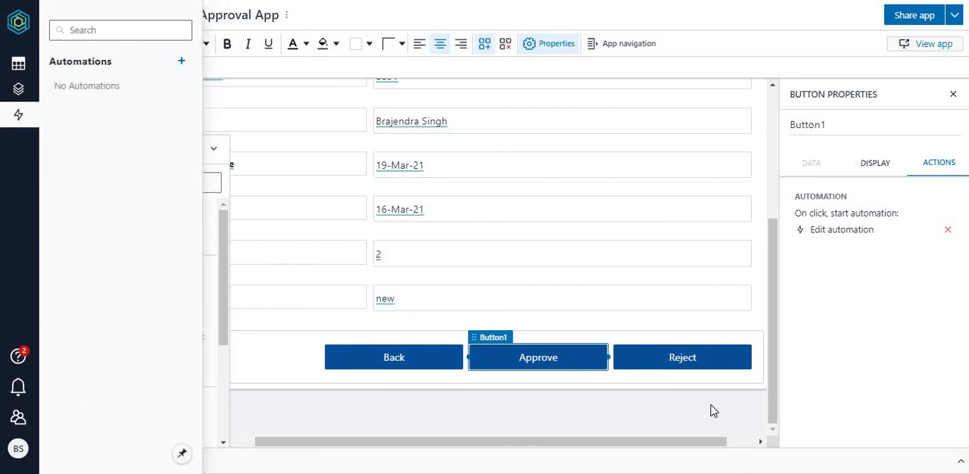
pyautogui.click(703, 429)
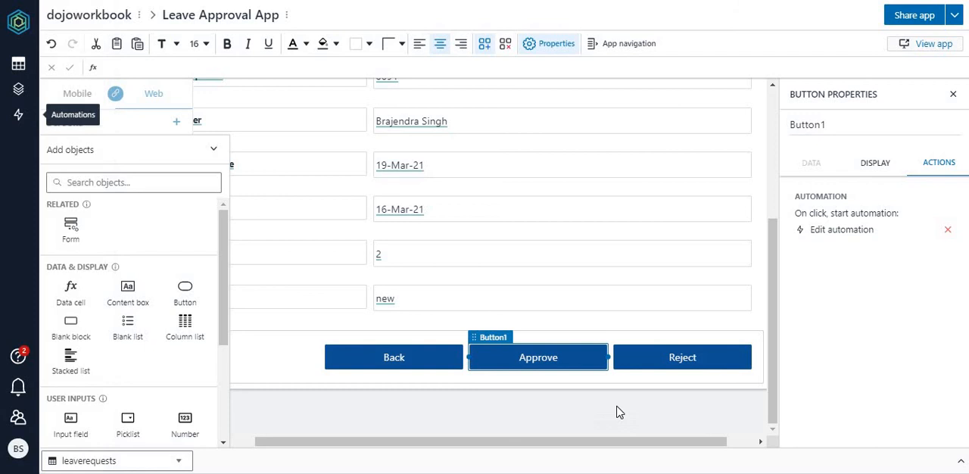
# Step: Add a Webhook action between the row update and the listscreen navigation in the Approve button's automation
pyautogui.click(557, 358)
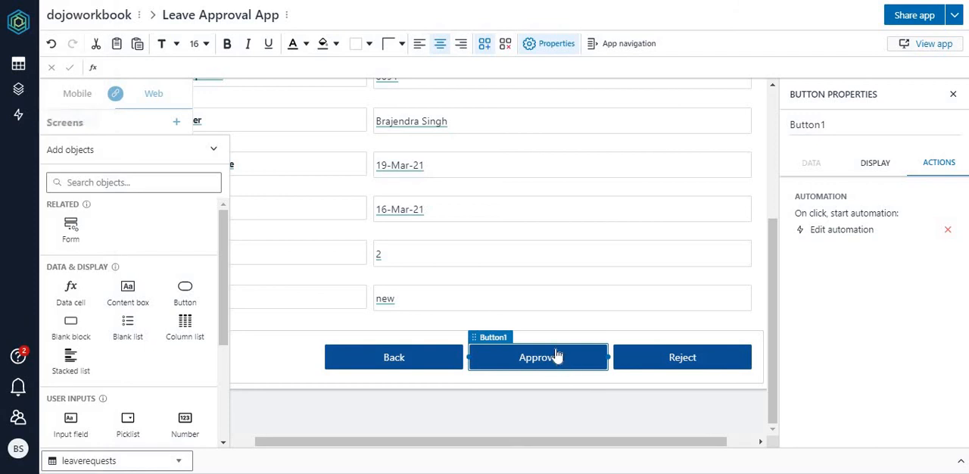
pyautogui.click(833, 234)
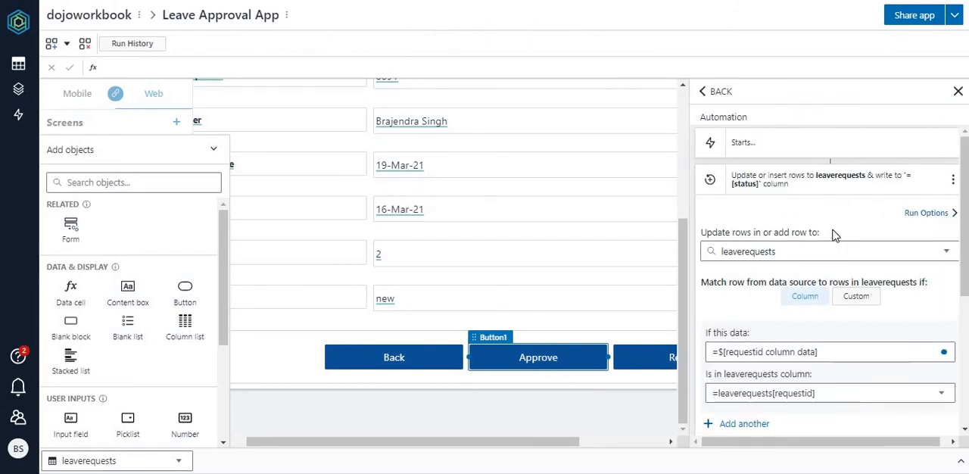
pyautogui.click(862, 184)
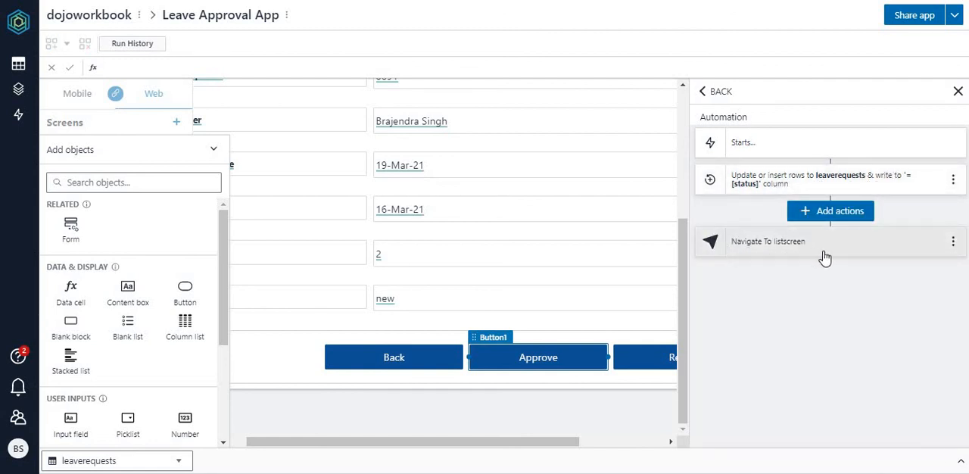
pyautogui.click(842, 218)
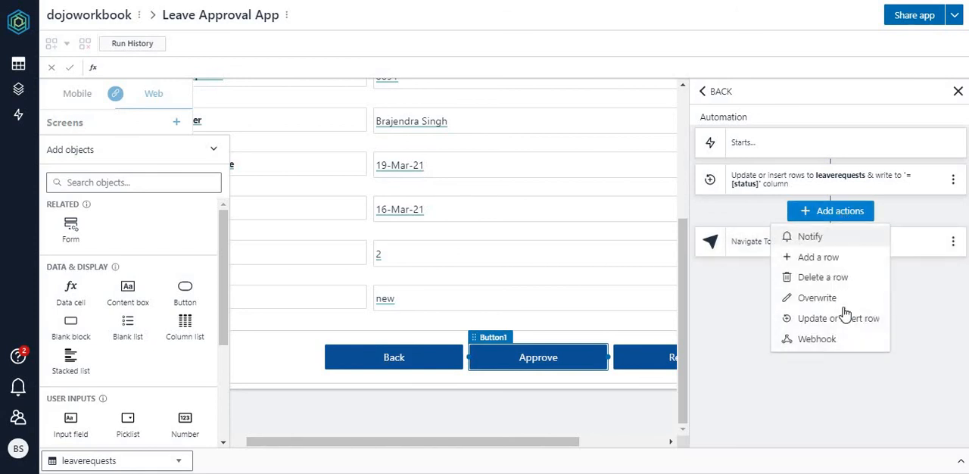
pyautogui.click(818, 339)
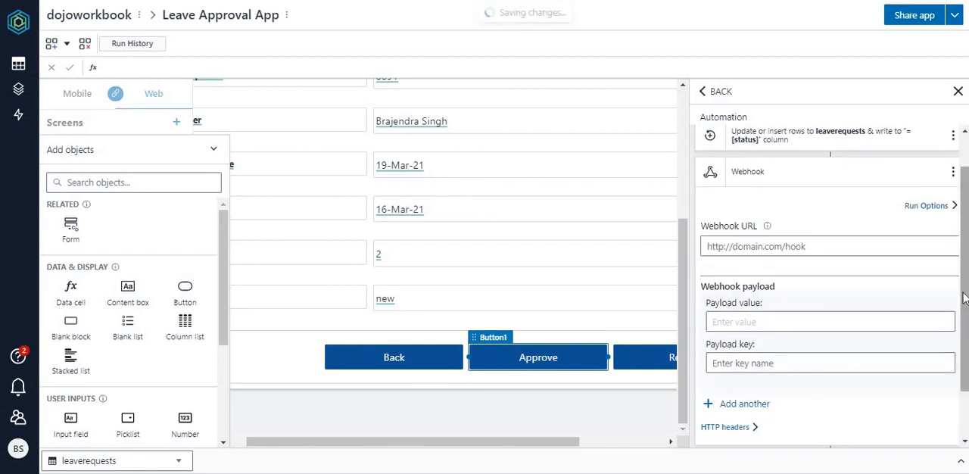
pyautogui.moveTo(964, 295); pyautogui.dragTo(964, 324)
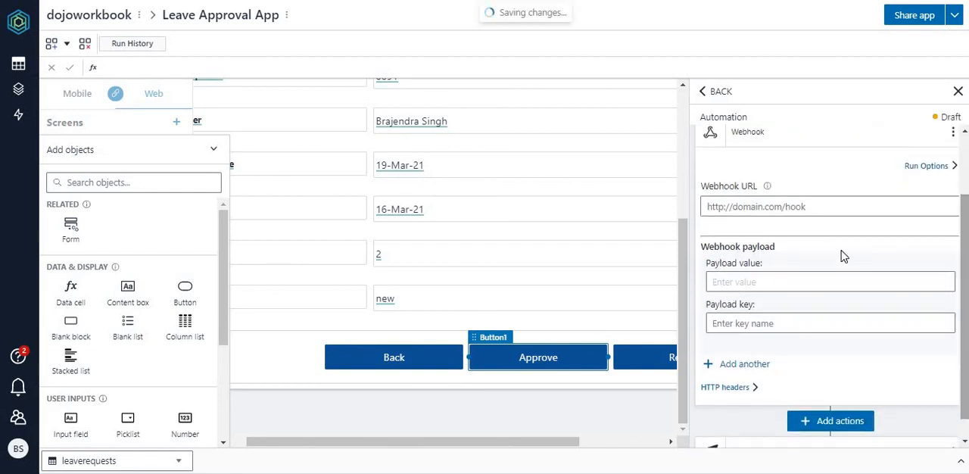
pyautogui.click(813, 205)
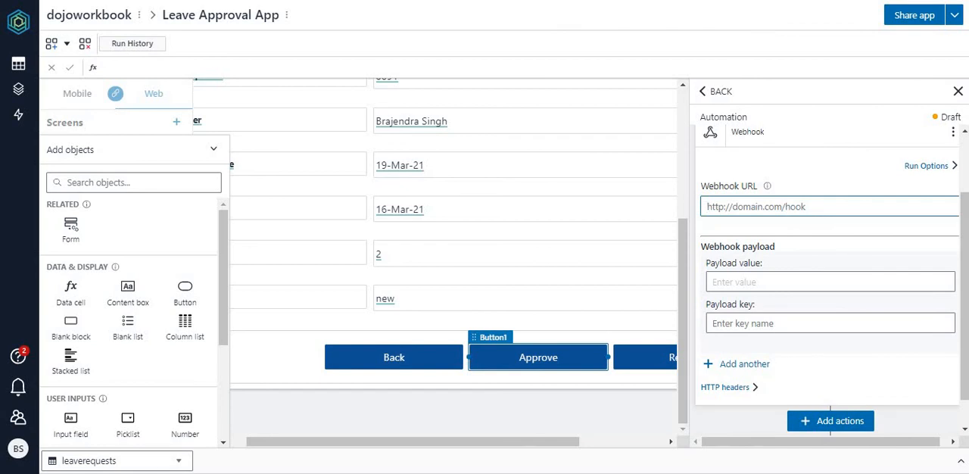
pyautogui.hotkey('ctrl', 'v')
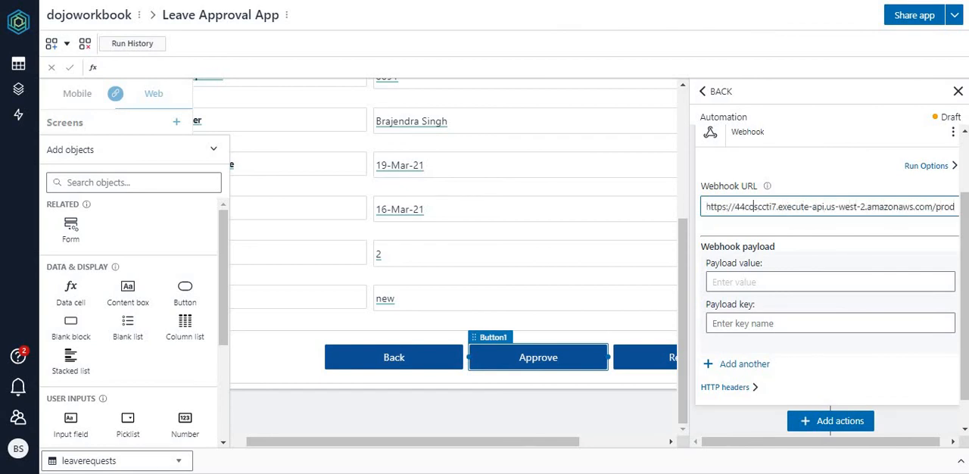
pyautogui.press('Home')
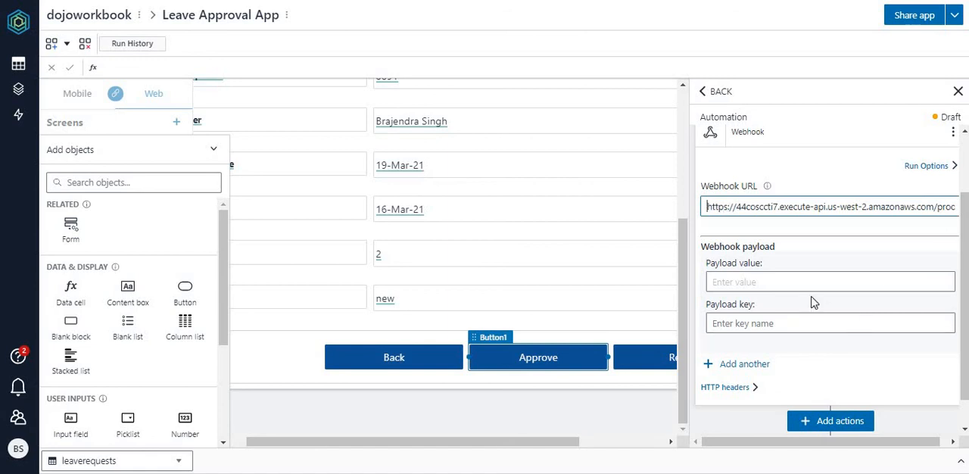
pyautogui.click(788, 282)
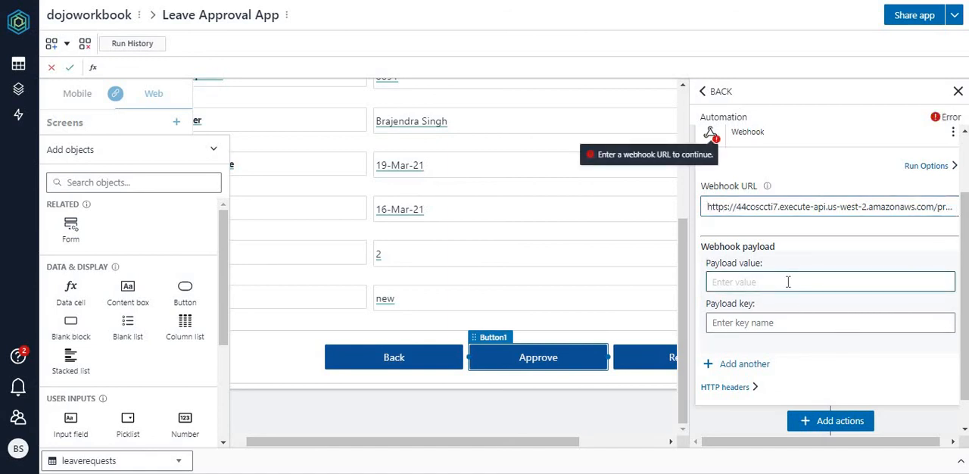
# Step: Close the automation settings and look over the leave request fields on the detail screen
pyautogui.moveTo(963, 311); pyautogui.dragTo(963, 323)
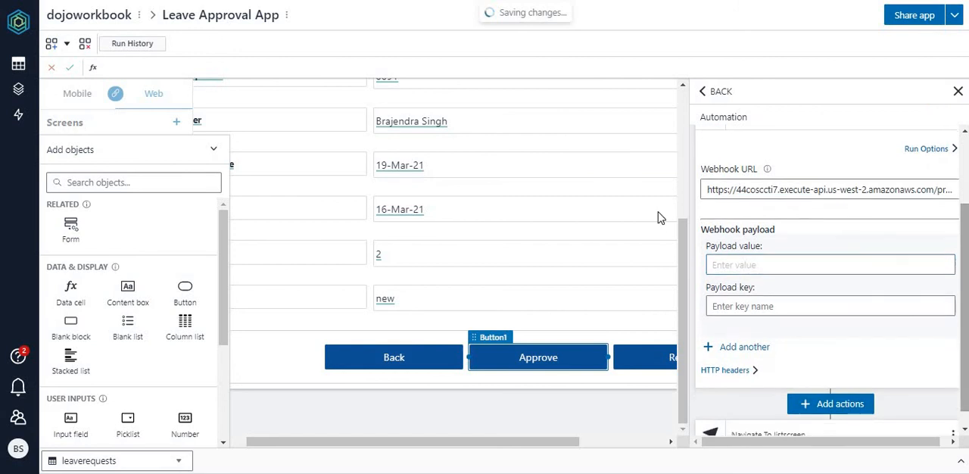
pyautogui.click(683, 193)
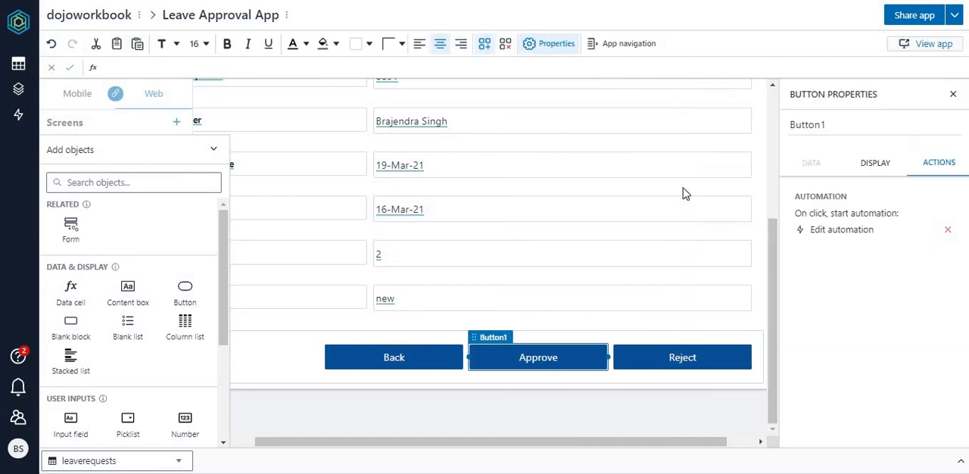
pyautogui.moveTo(773, 255); pyautogui.dragTo(768, 198)
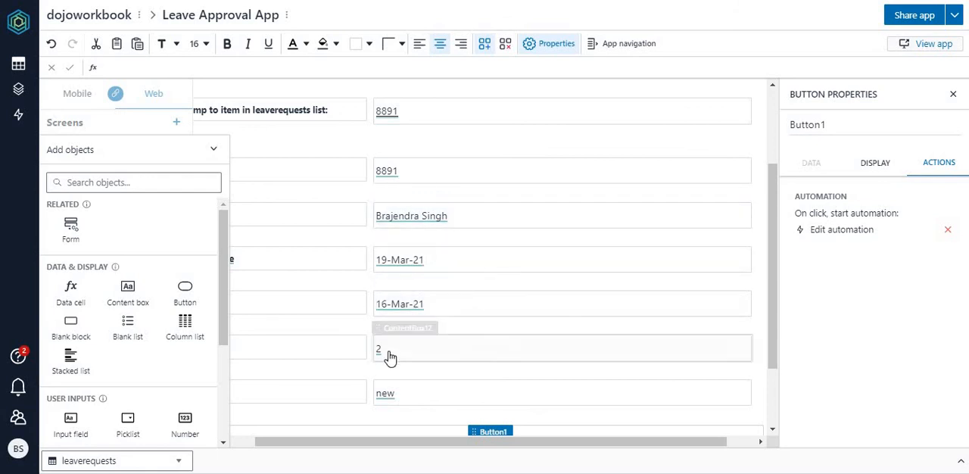
# Step: Reopen the Webhook action in the Approve button's automation and enter person as the payload key
pyautogui.click(836, 233)
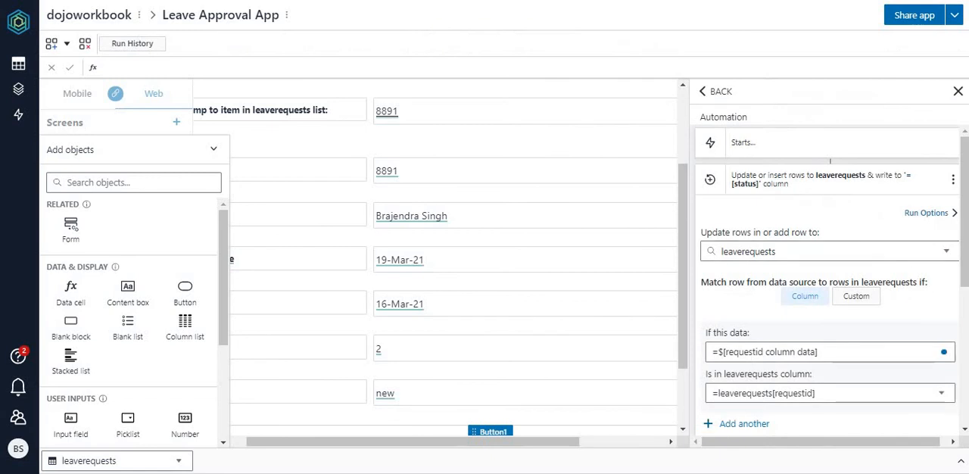
pyautogui.click(833, 182)
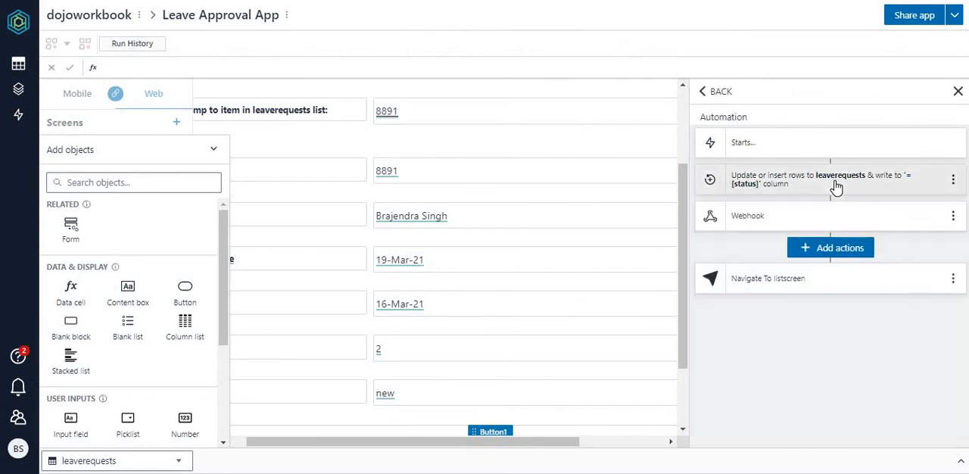
pyautogui.click(755, 218)
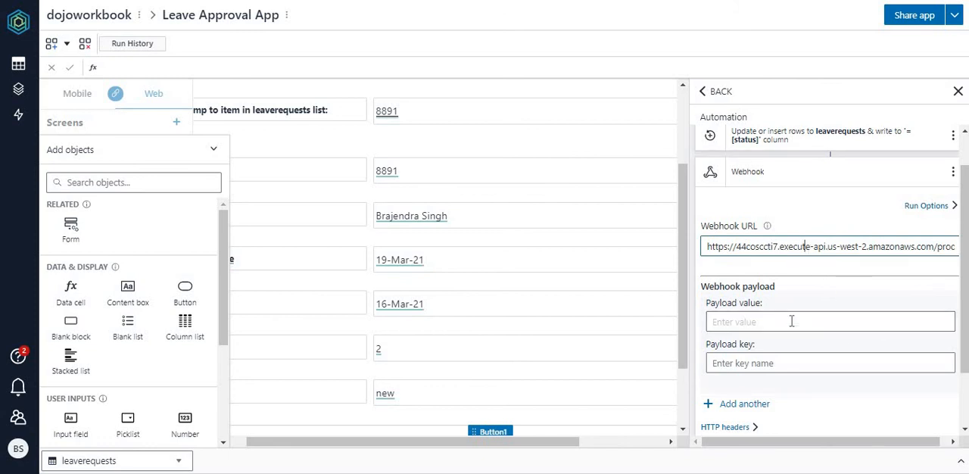
pyautogui.click(768, 365)
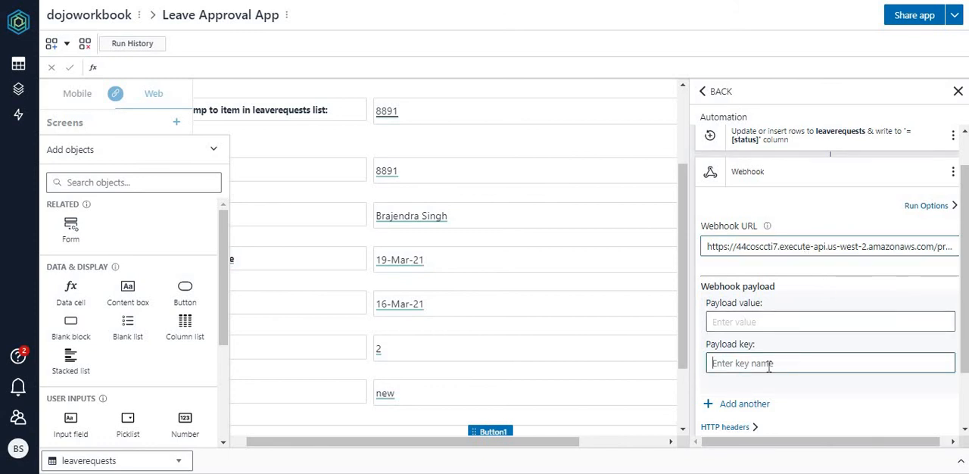
pyautogui.write('person')
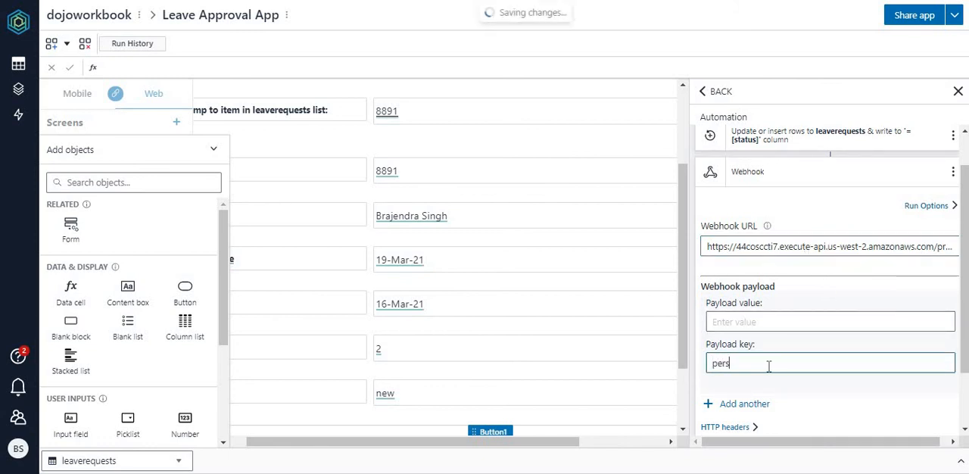
# Step: Set the person key's payload value to =$[user column data] and add another payload entry to the webhook
pyautogui.click(767, 321)
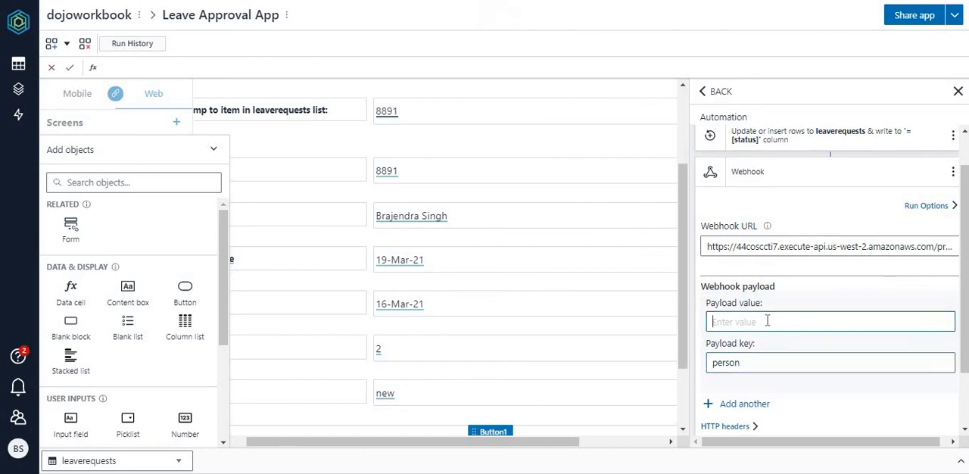
pyautogui.write('=')
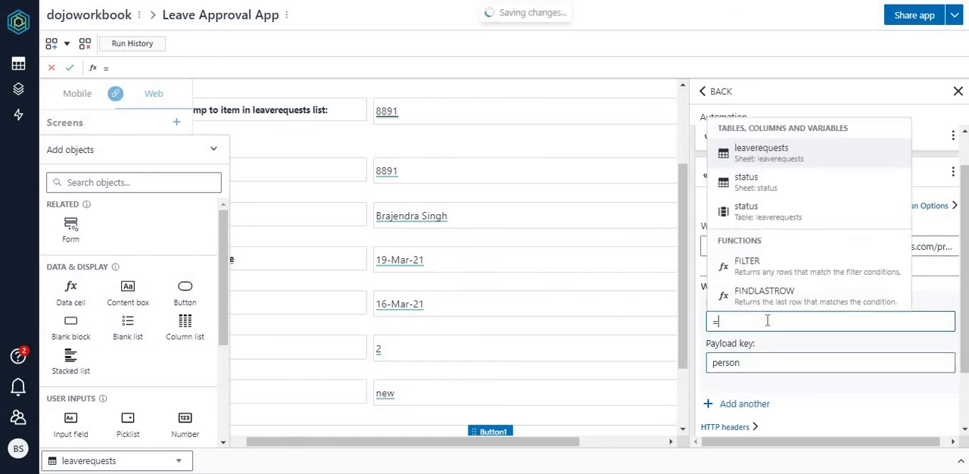
pyautogui.write('perso')
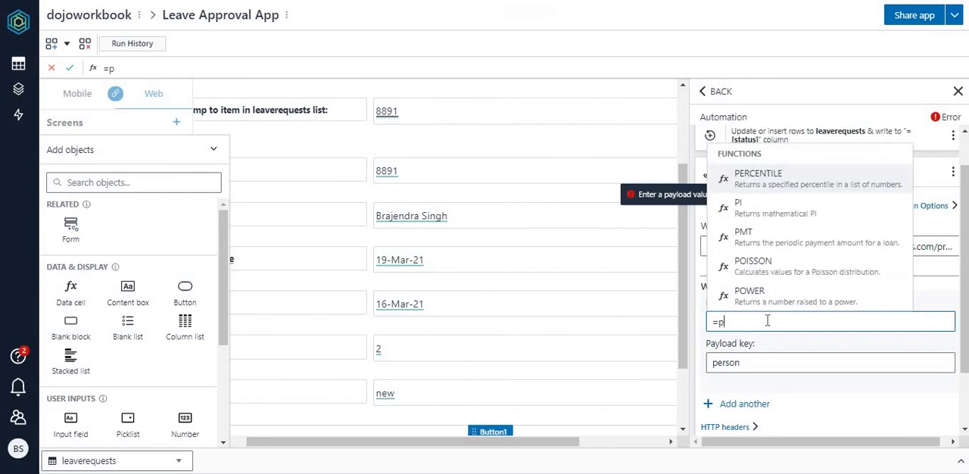
pyautogui.press('BackSpace')
pyautogui.press('BackSpace')
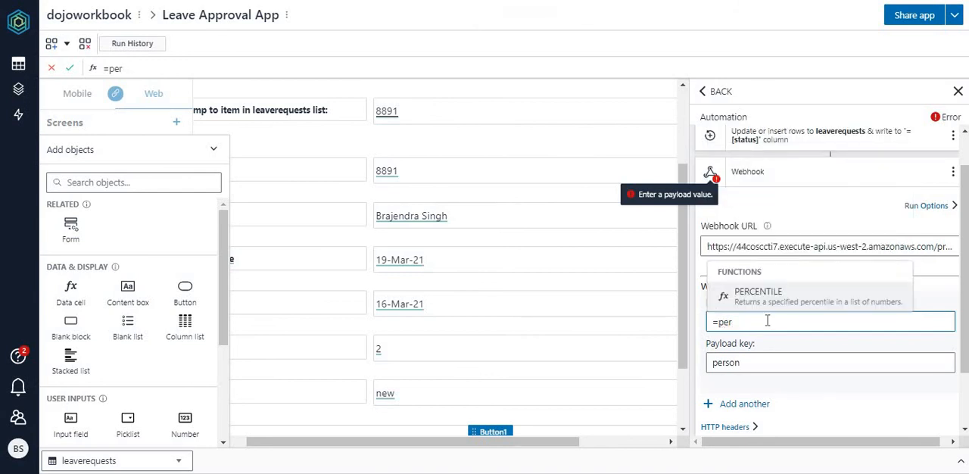
pyautogui.press('BackSpace')
pyautogui.press('BackSpace')
pyautogui.press('BackSpace')
pyautogui.write('use')
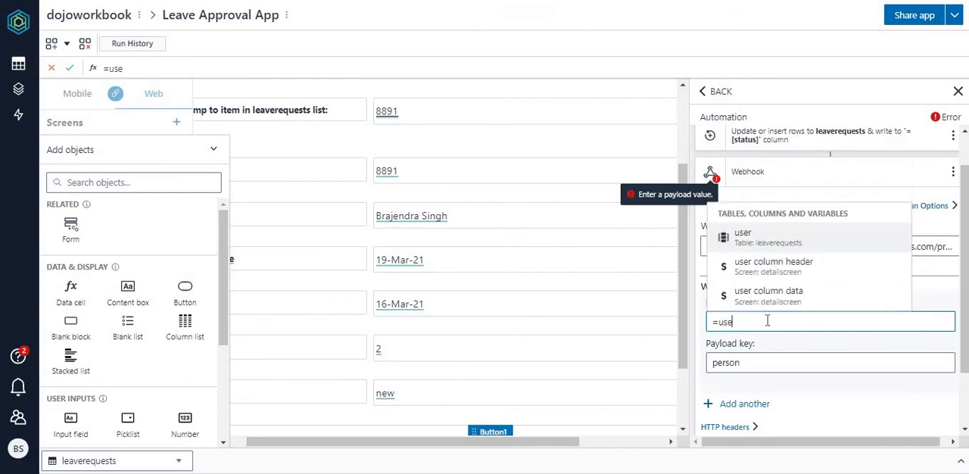
pyautogui.click(764, 297)
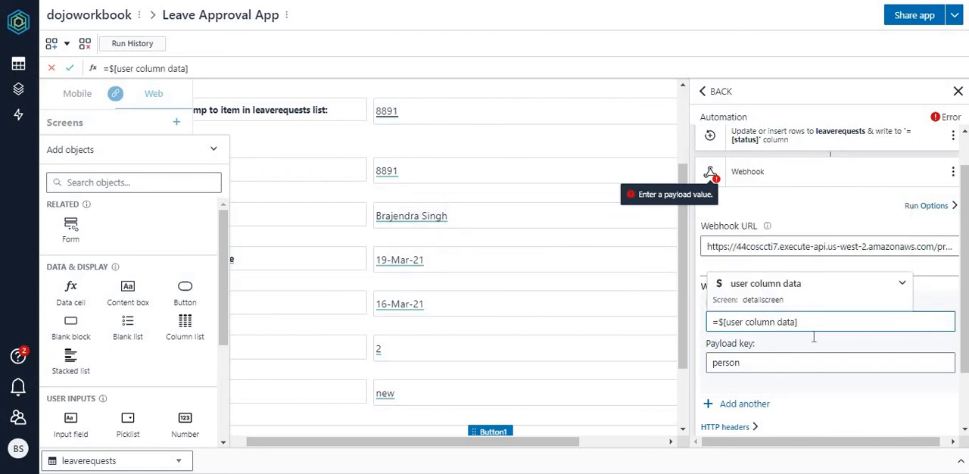
pyautogui.click(760, 407)
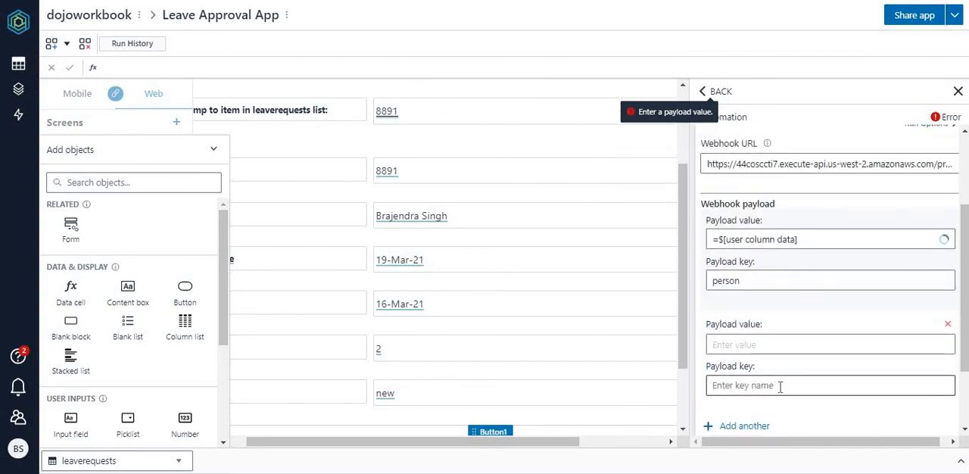
# Step: Fill in the second webhook payload entry with key leavestartdate and value =$[startdate column data]
pyautogui.click(780, 385)
pyautogui.write('leave')
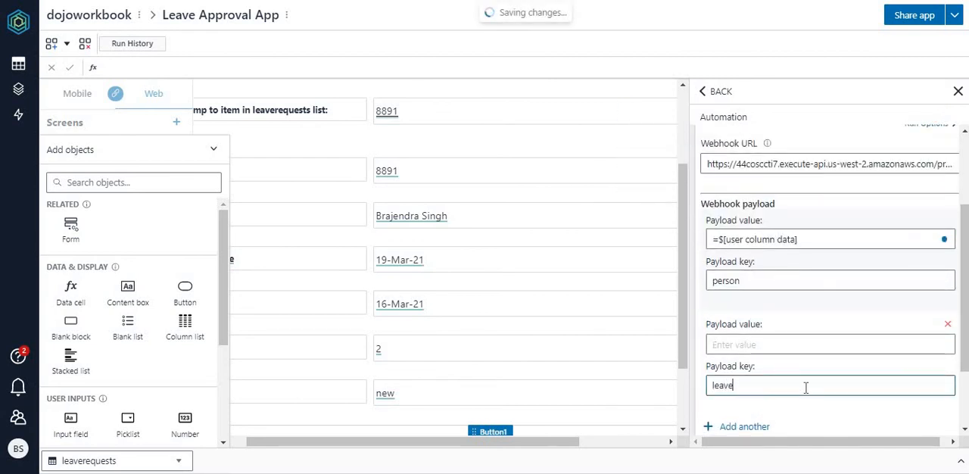
pyautogui.write('startdate')
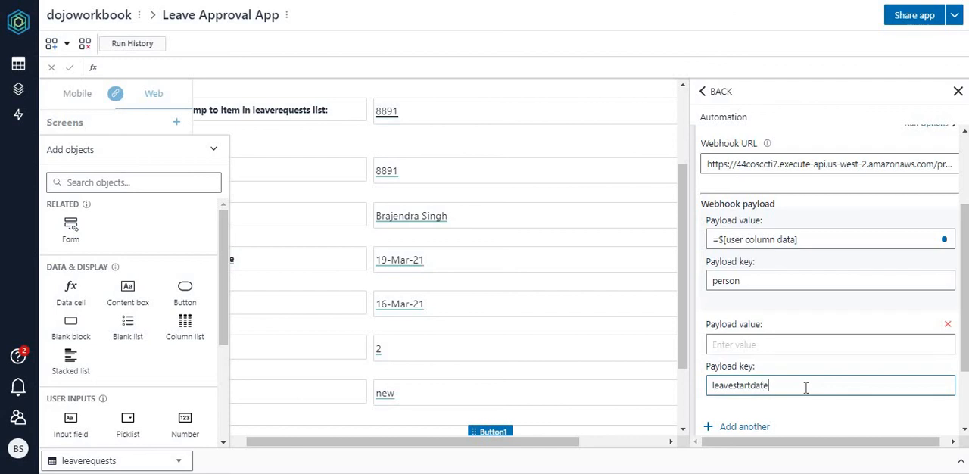
pyautogui.click(759, 343)
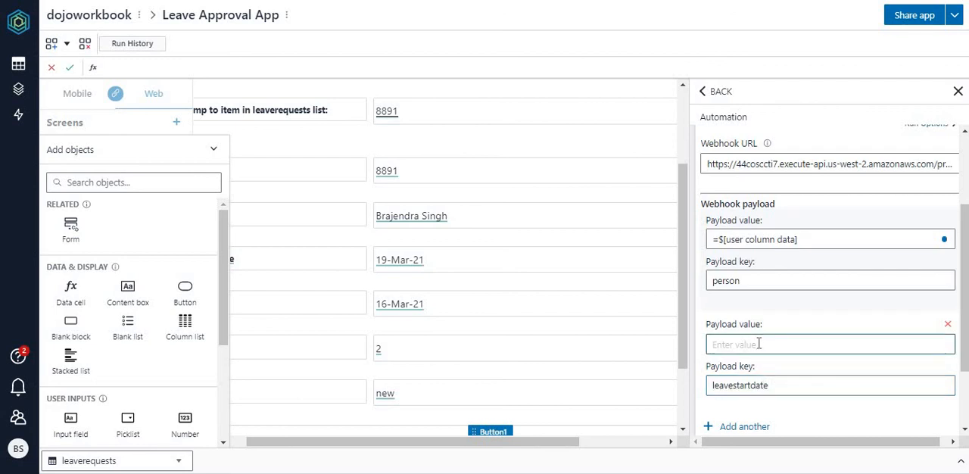
pyautogui.write('=$[sta')
pyautogui.write('rt')
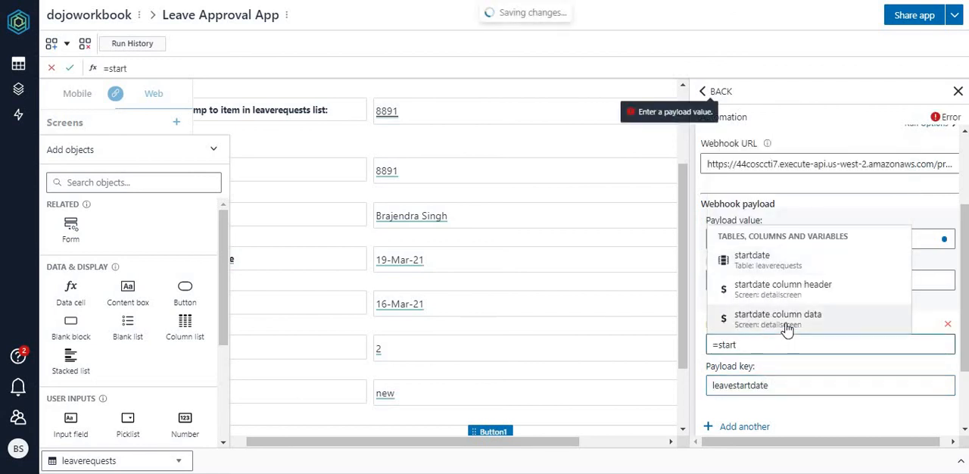
pyautogui.click(787, 324)
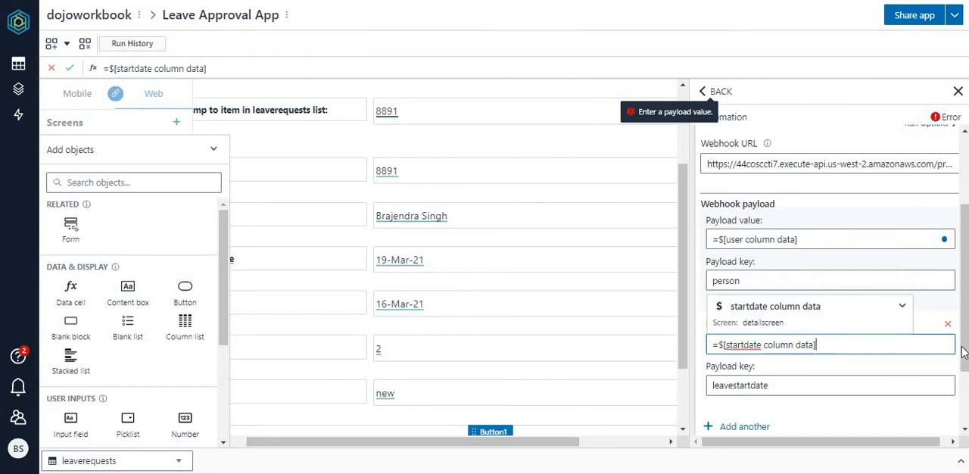
# Step: Add a third entry to the webhook payload and enter leaveduration as its key
pyautogui.moveTo(964, 358); pyautogui.dragTo(965, 379)
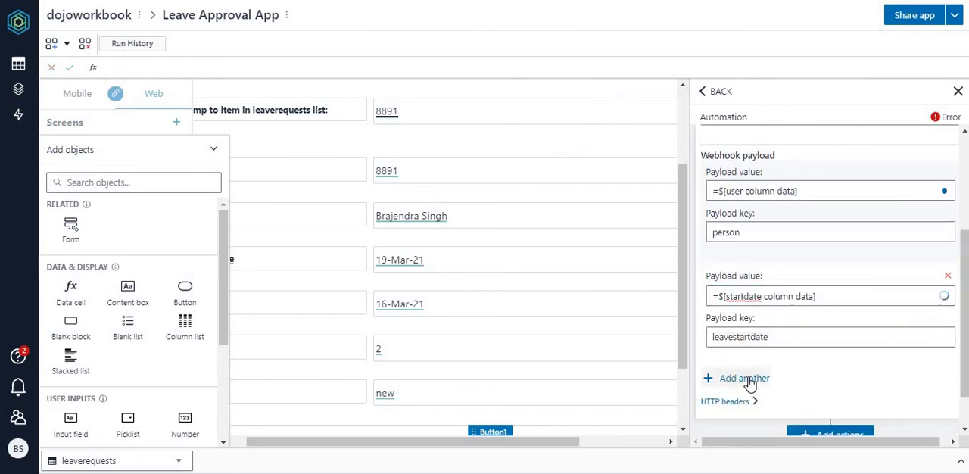
pyautogui.click(749, 379)
pyautogui.click(808, 392)
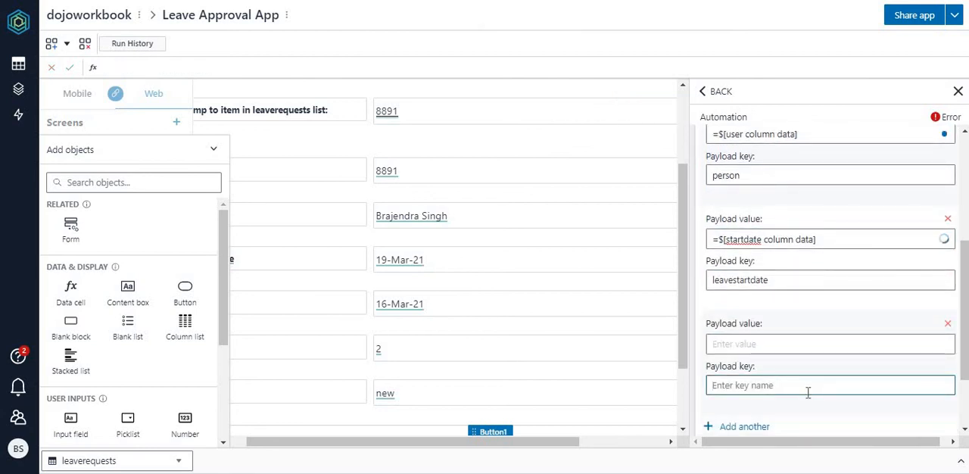
pyautogui.write('durati')
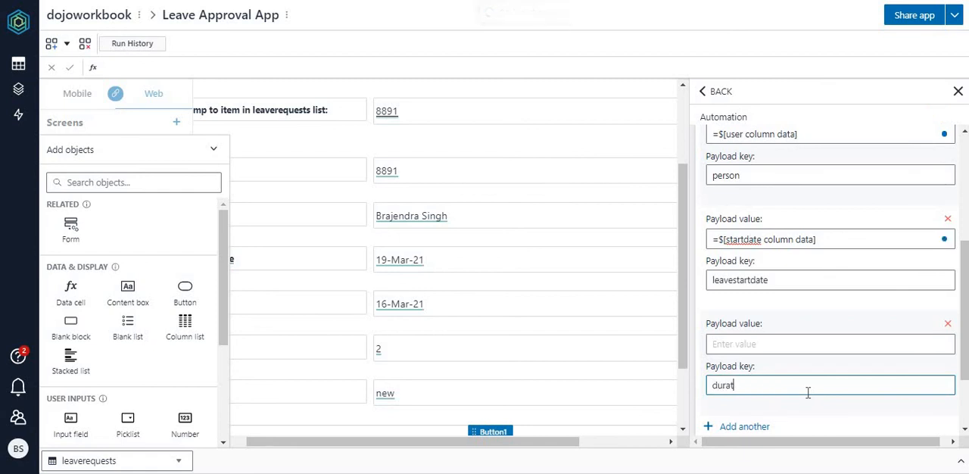
pyautogui.press('BackSpace')
pyautogui.press('BackSpace')
pyautogui.press('BackSpace')
pyautogui.press('BackSpace')
pyautogui.press('BackSpace')
pyautogui.press('BackSpace')
pyautogui.write('leaveduration')
# Step: Set the leaveduration key's payload value to =$[duration column data] and collapse the Webhook action
pyautogui.click(774, 350)
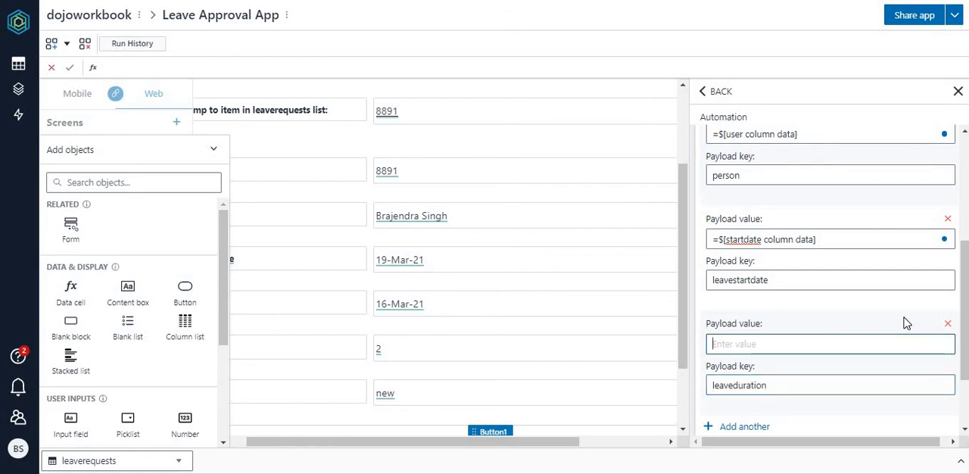
pyautogui.write('=')
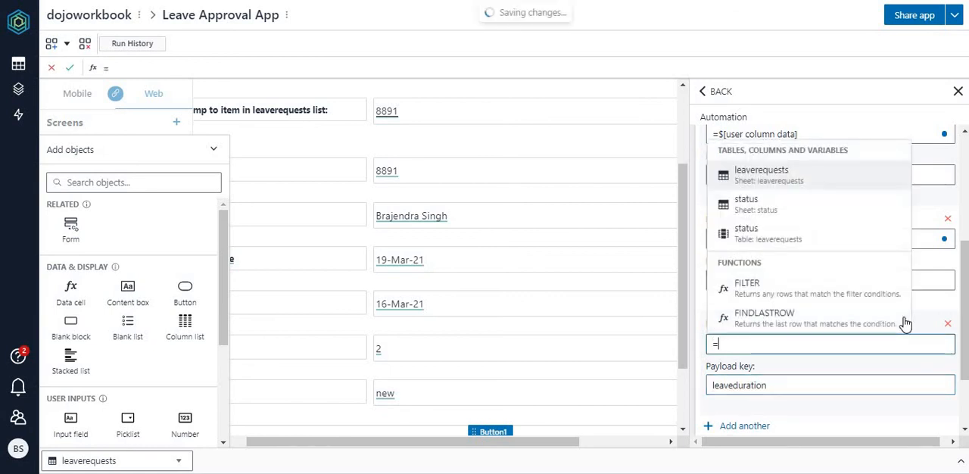
pyautogui.write('dura')
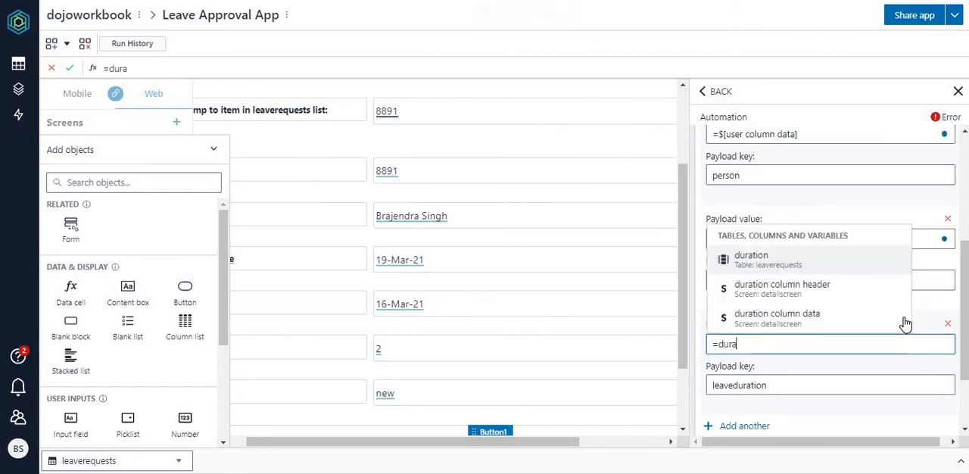
pyautogui.click(800, 318)
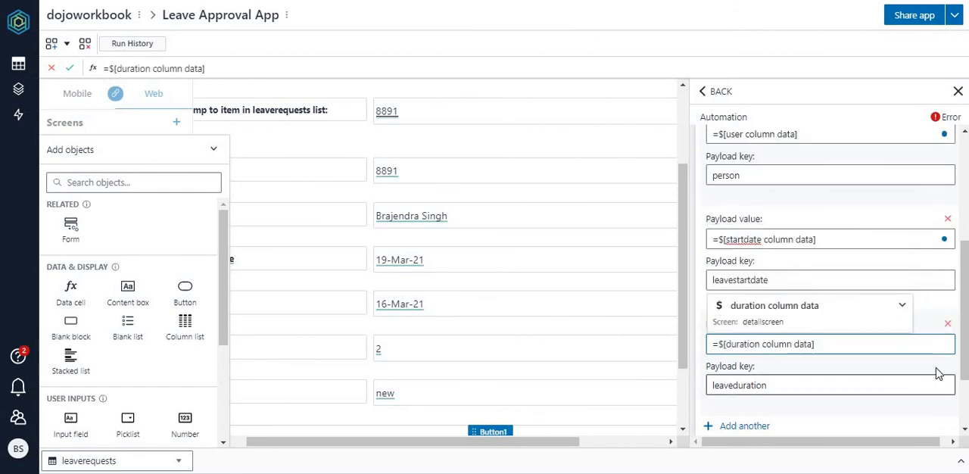
pyautogui.moveTo(966, 357); pyautogui.dragTo(967, 342)
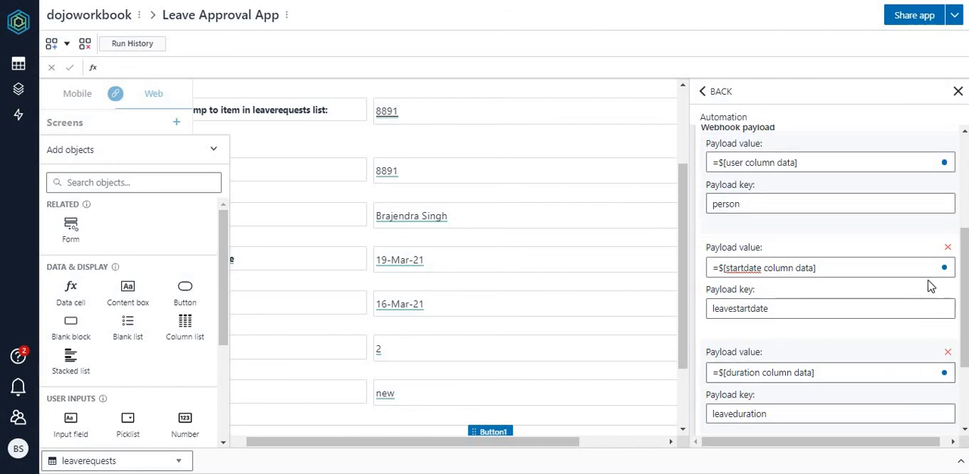
pyautogui.moveTo(964, 282); pyautogui.dragTo(964, 189)
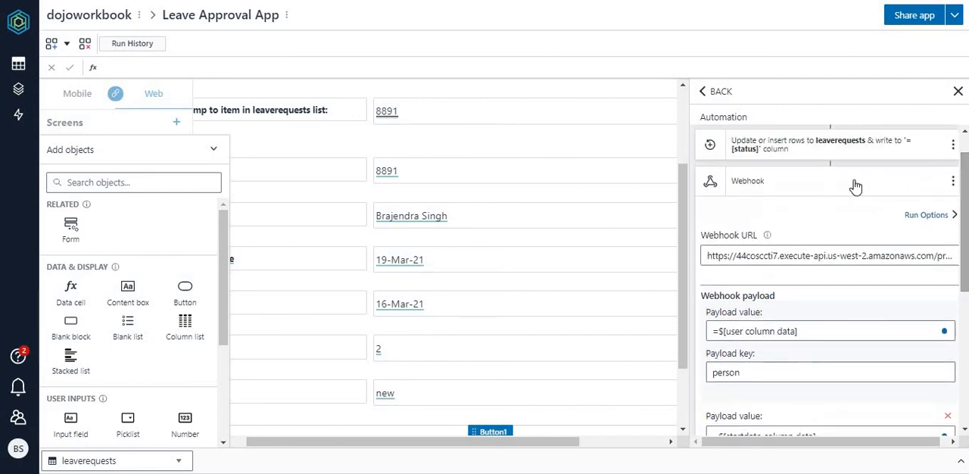
pyautogui.click(810, 187)
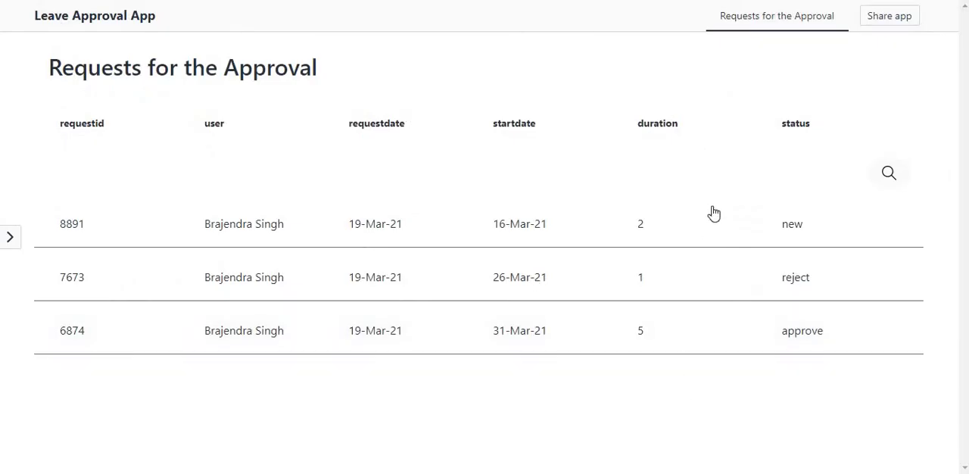
# Step: In the running Leave Approval App, open the leave request with status new and approve it
pyautogui.click(267, 238)
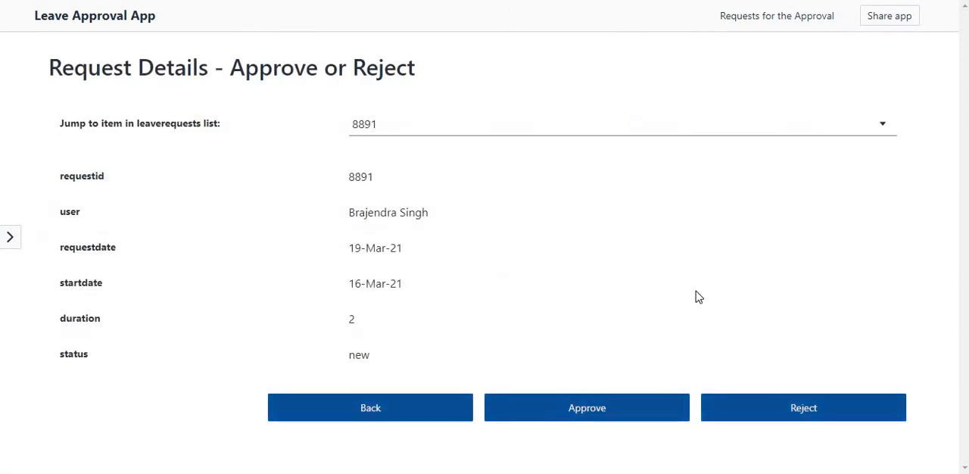
pyautogui.click(615, 411)
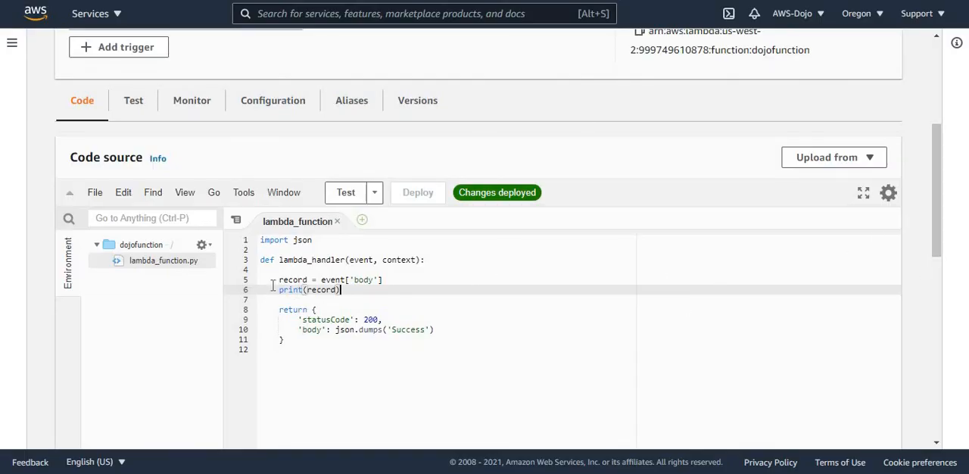
# Step: Switch to the AWS Lambda console, review the dojofunction lines that print the event body, and open the function's CloudWatch logs
pyautogui.moveTo(276, 280); pyautogui.dragTo(354, 289)
pyautogui.click(393, 303)
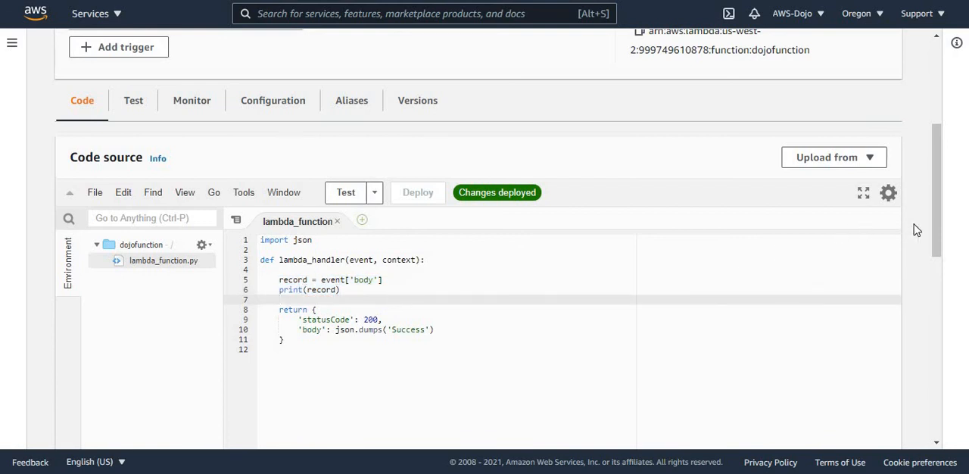
pyautogui.moveTo(935, 238); pyautogui.dragTo(942, 145)
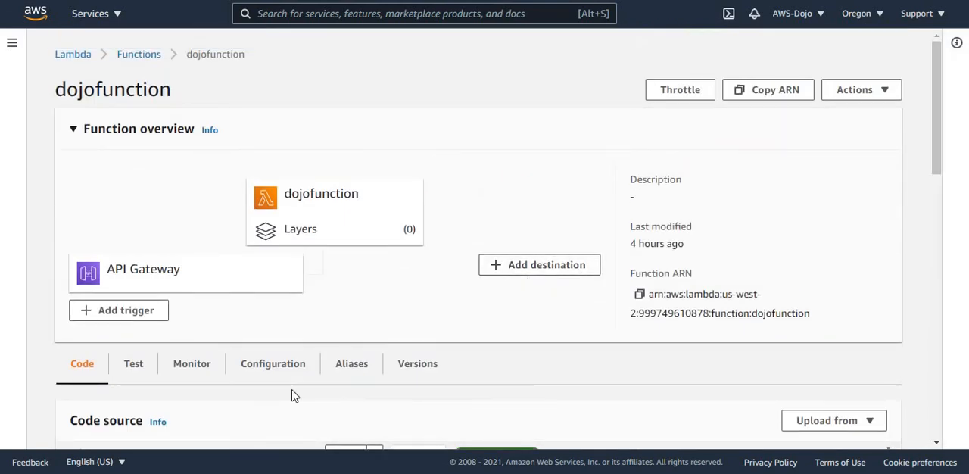
pyautogui.click(192, 365)
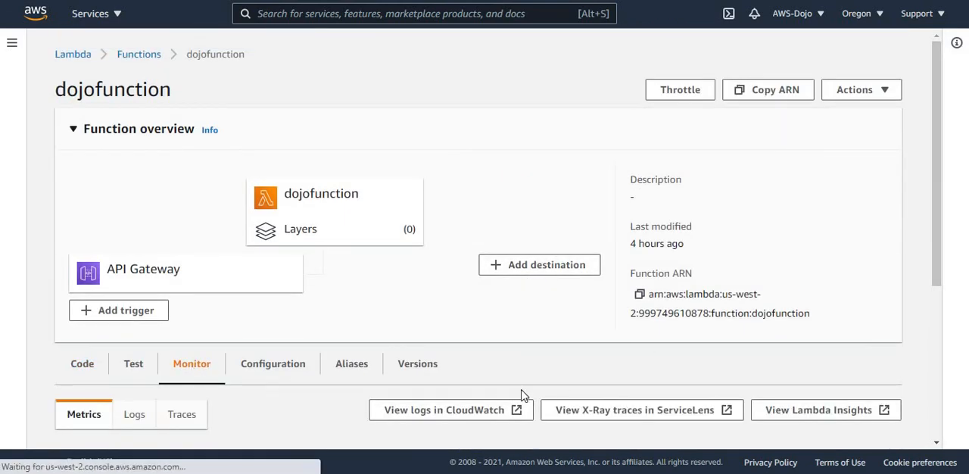
pyautogui.click(480, 410)
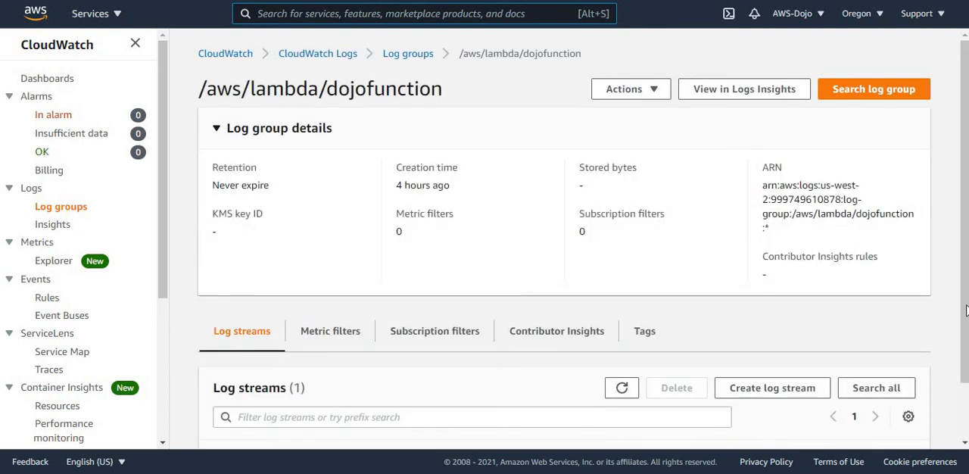
# Step: Open the dojofunction log stream and expand the payload event to examine its leaveduration, person and leavestartdate keys
pyautogui.scroll(-1, 966, 368)
pyautogui.scroll(-1, 967, 367)
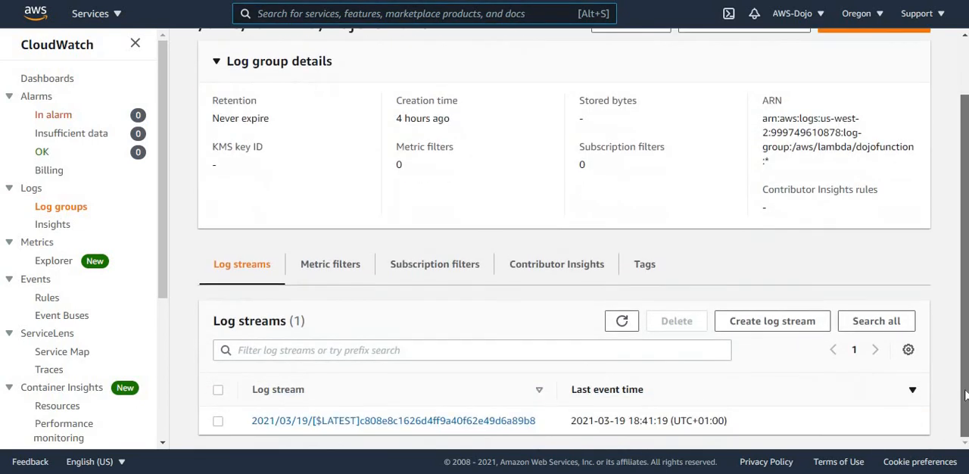
pyautogui.click(470, 420)
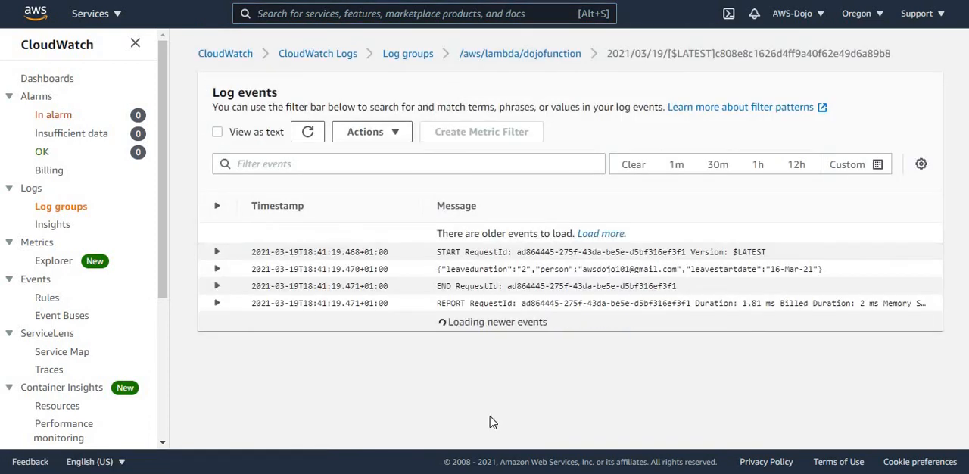
pyautogui.click(481, 274)
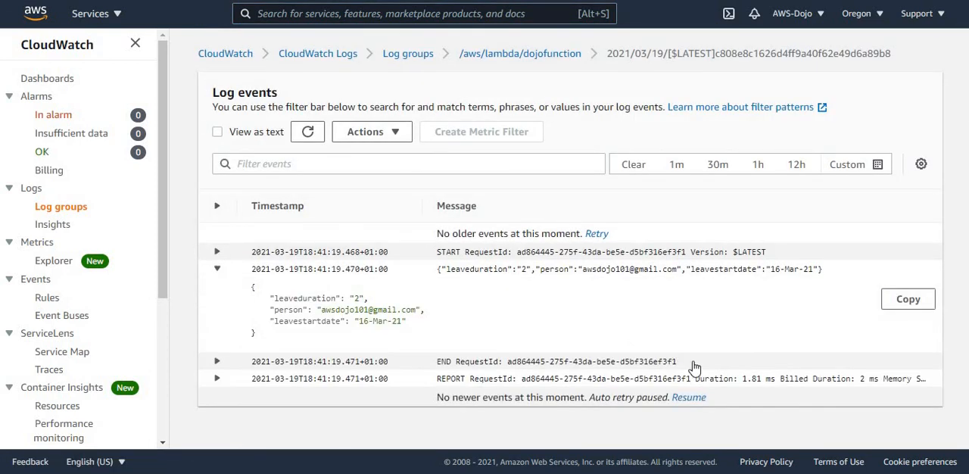
pyautogui.doubleClick(301, 298)
pyautogui.doubleClick(287, 310)
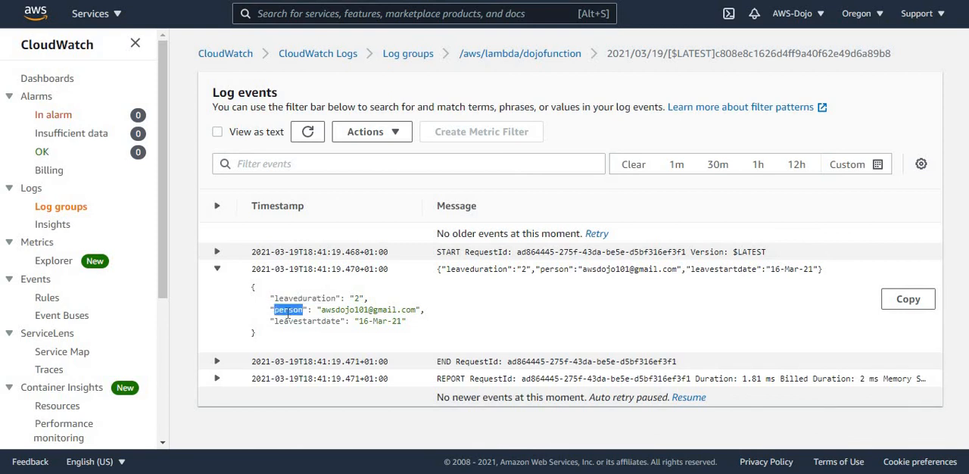
pyautogui.doubleClick(309, 320)
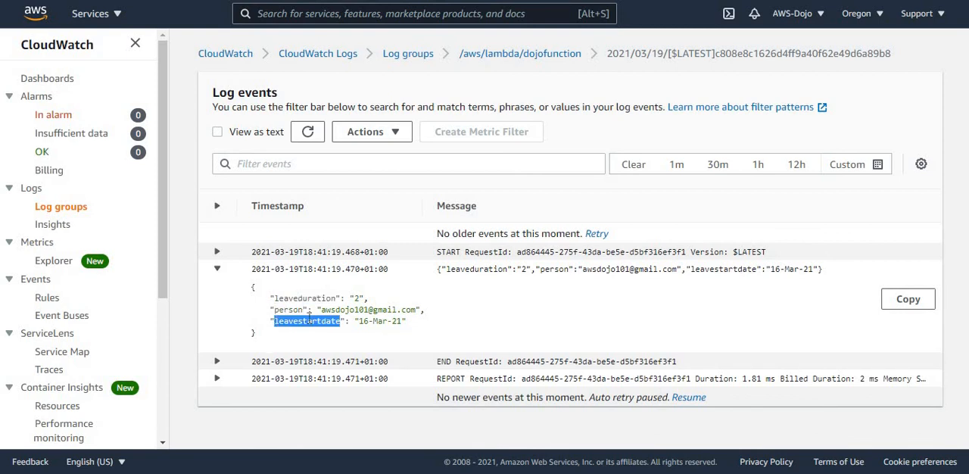
pyautogui.click(484, 317)
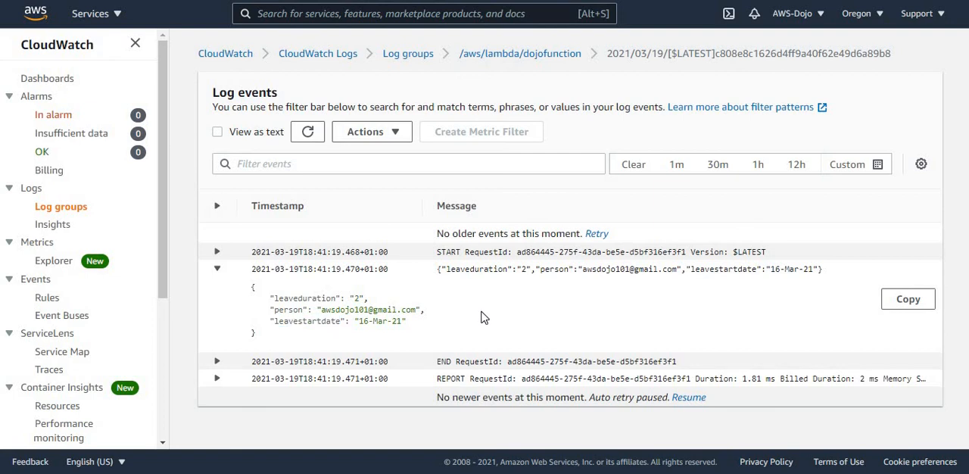